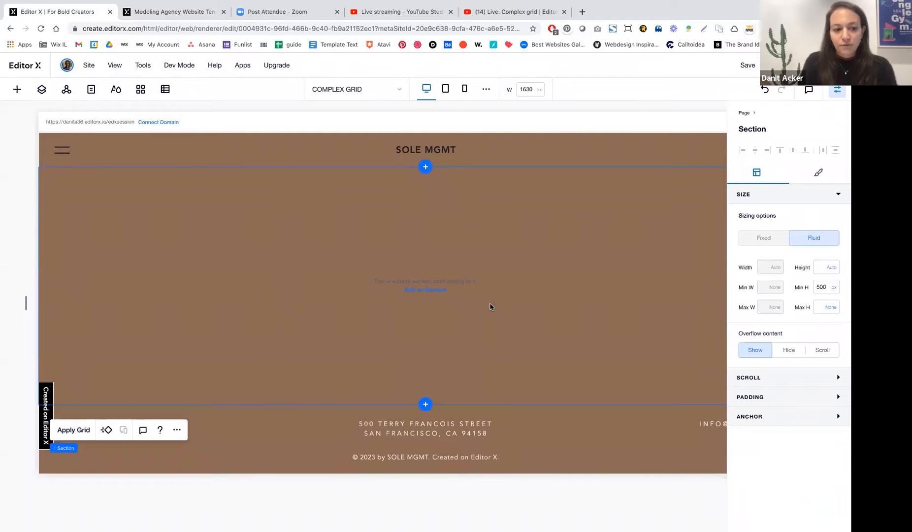
Apply a custom grid with 5 rows and one column to the empty section
click(72, 431)
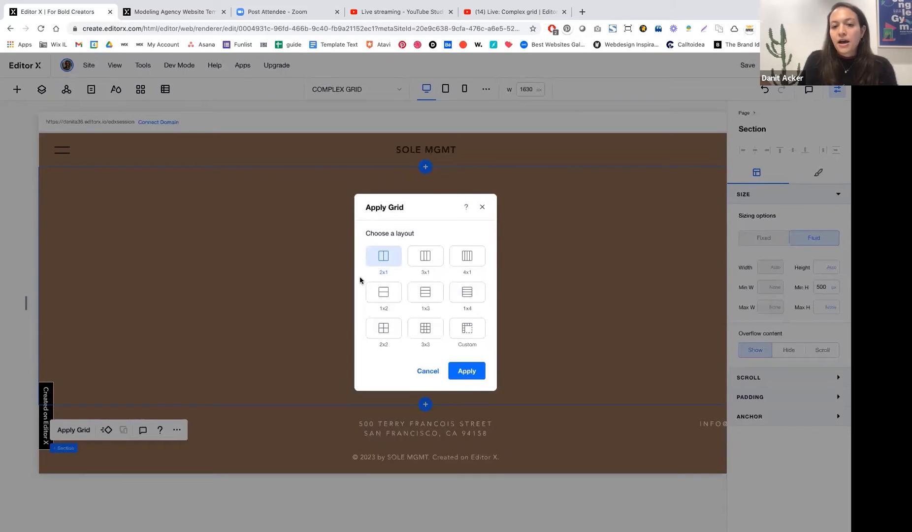
click(462, 334)
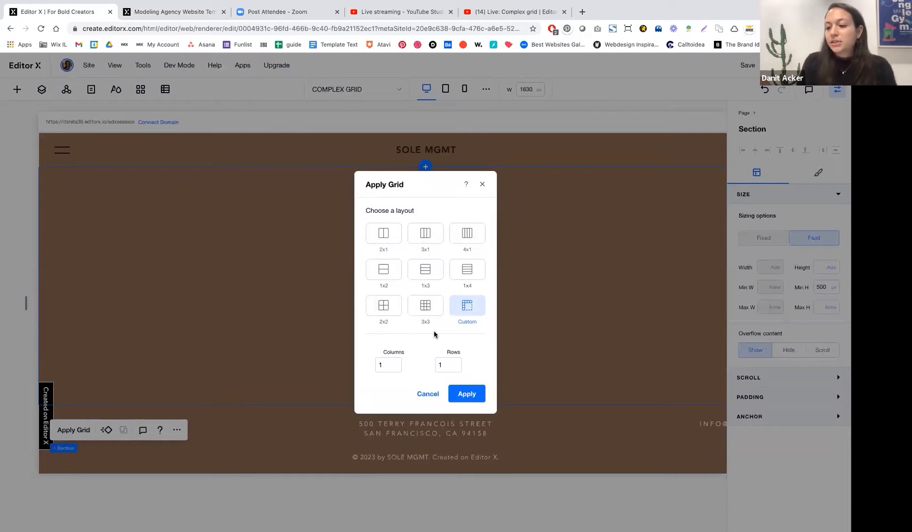
double_click(450, 365)
text(5)
click(465, 393)
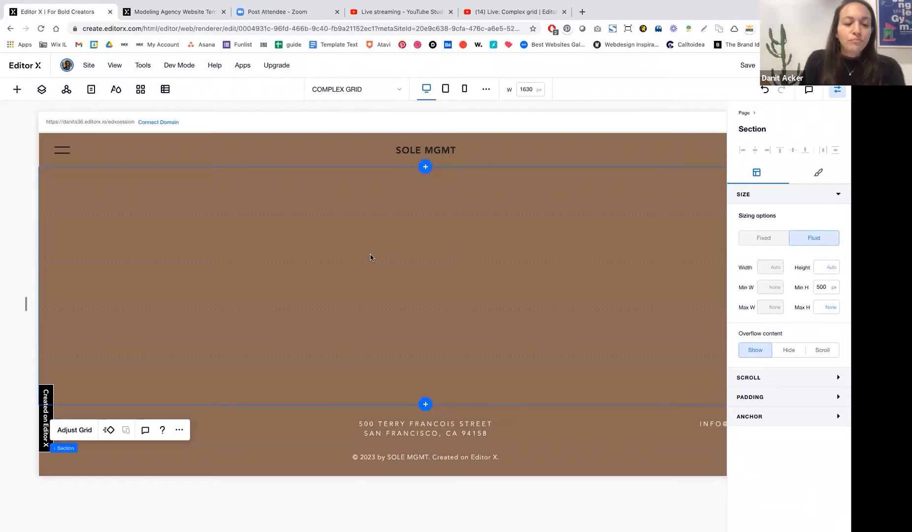
click(18, 91)
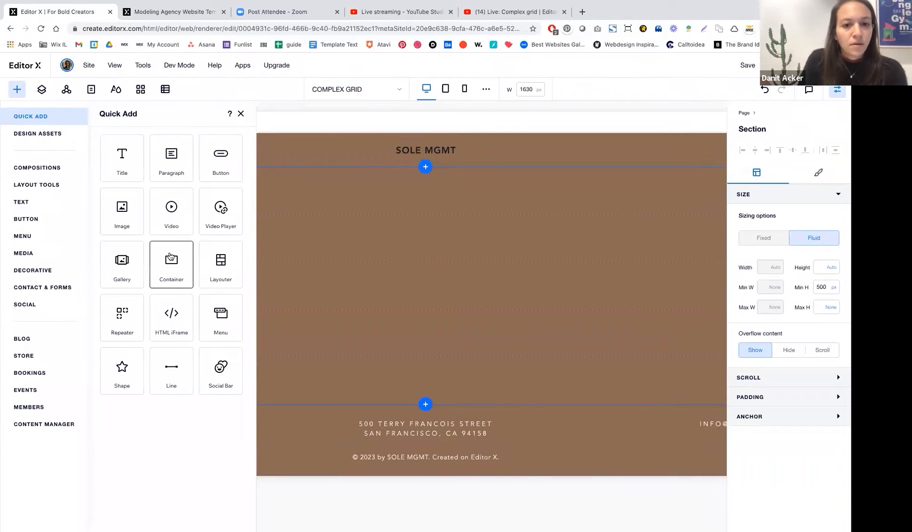
drag(169, 259, 169, 253)
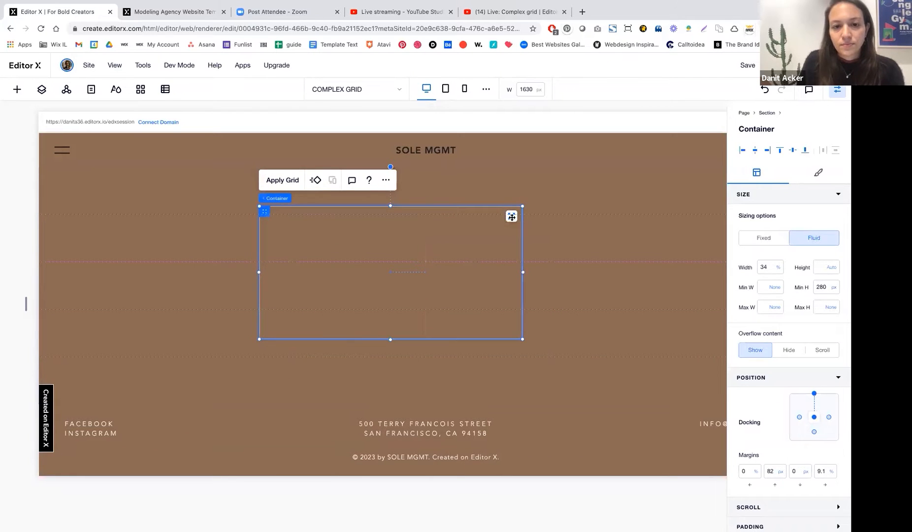
click(512, 217)
scroll(640, 256, right, 3)
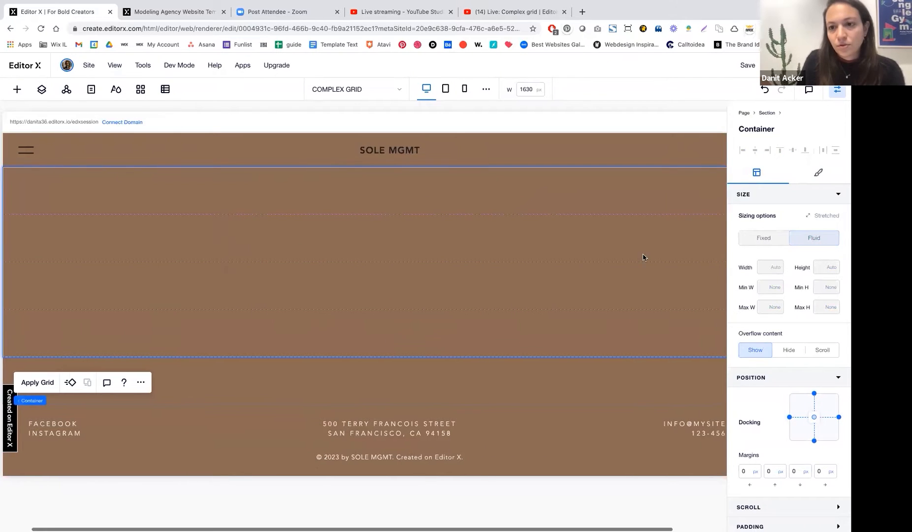
click(693, 180)
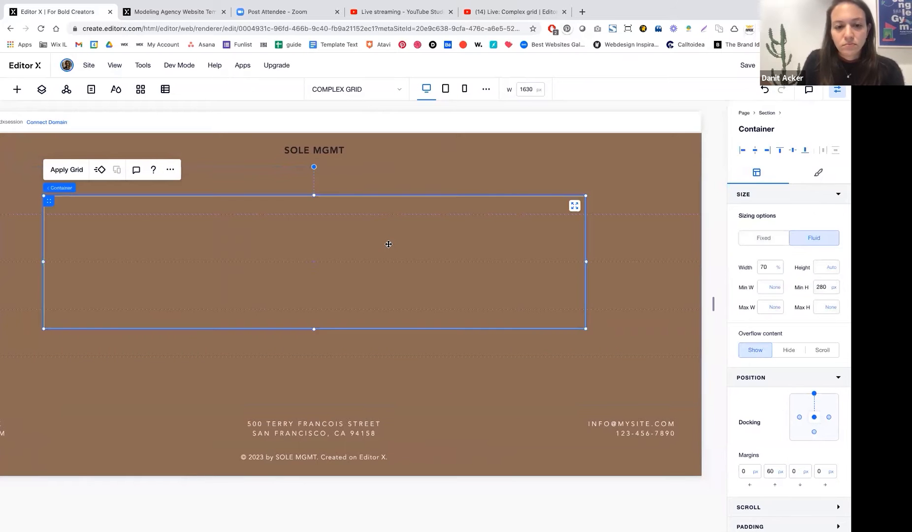
drag(391, 329, 391, 391)
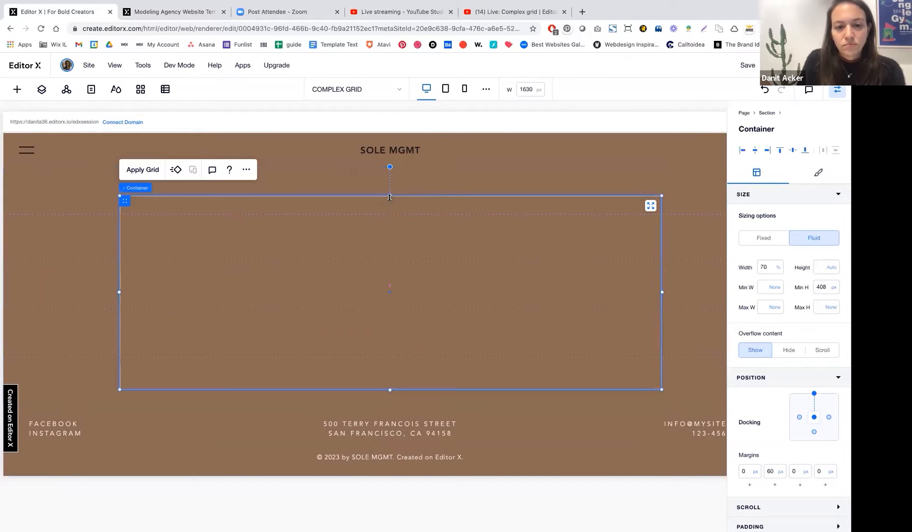
drag(389, 196, 389, 184)
click(651, 194)
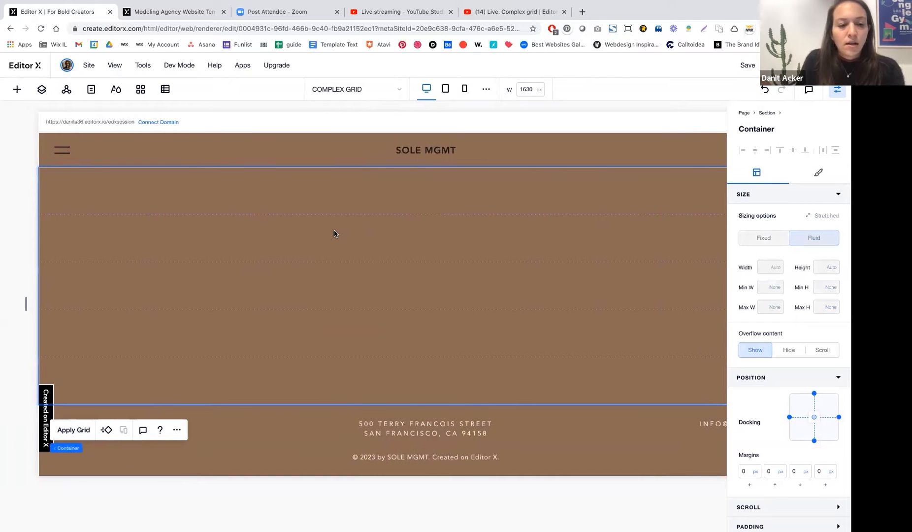
scroll(708, 211, right, 5)
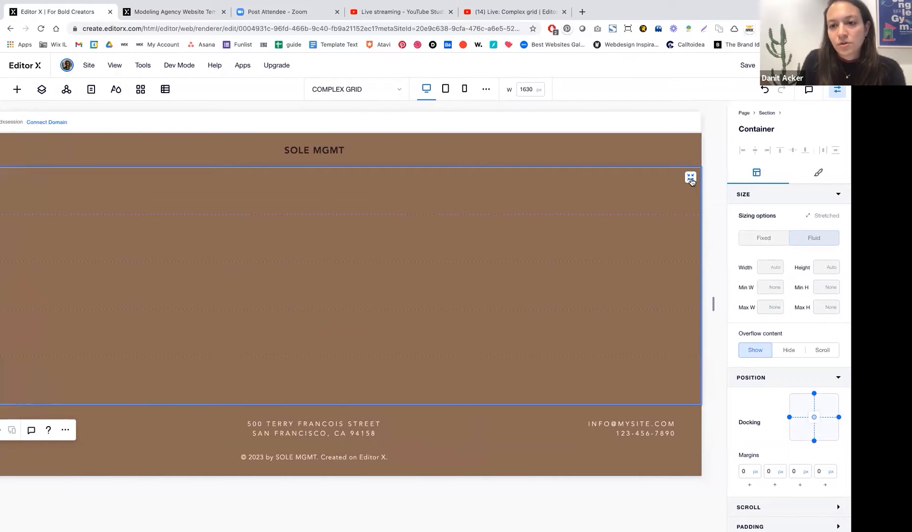
click(691, 178)
key(Escape)
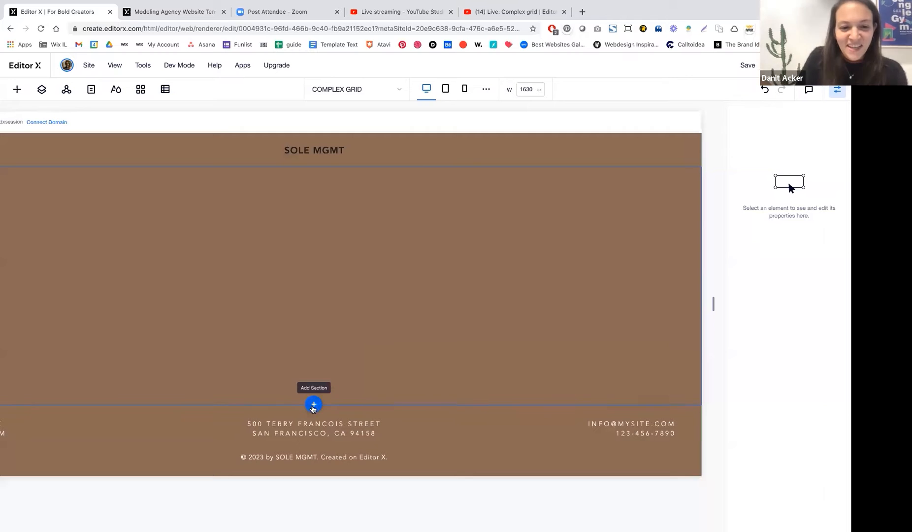
click(314, 406)
click(287, 359)
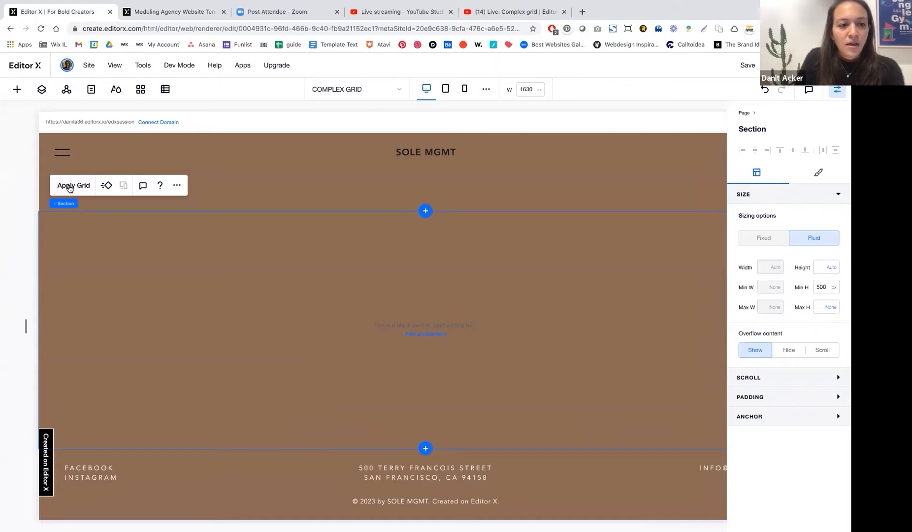
click(69, 186)
click(466, 335)
click(441, 365)
text(5)
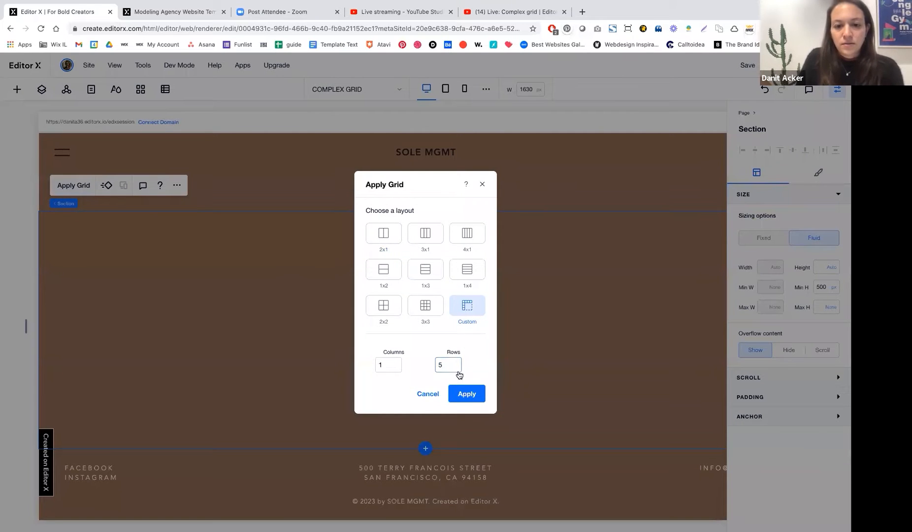
click(467, 390)
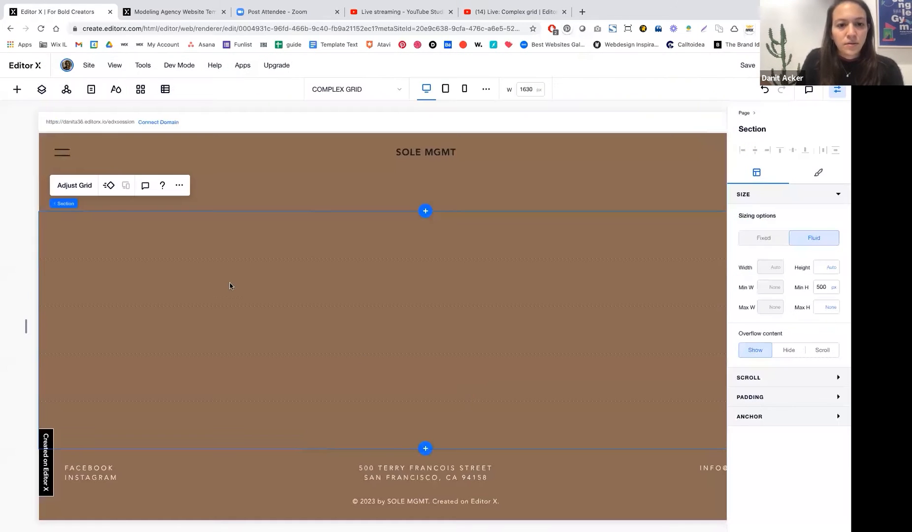
scroll(230, 283, up, 1)
scroll(230, 283, down, 2)
key(Escape)
click(386, 210)
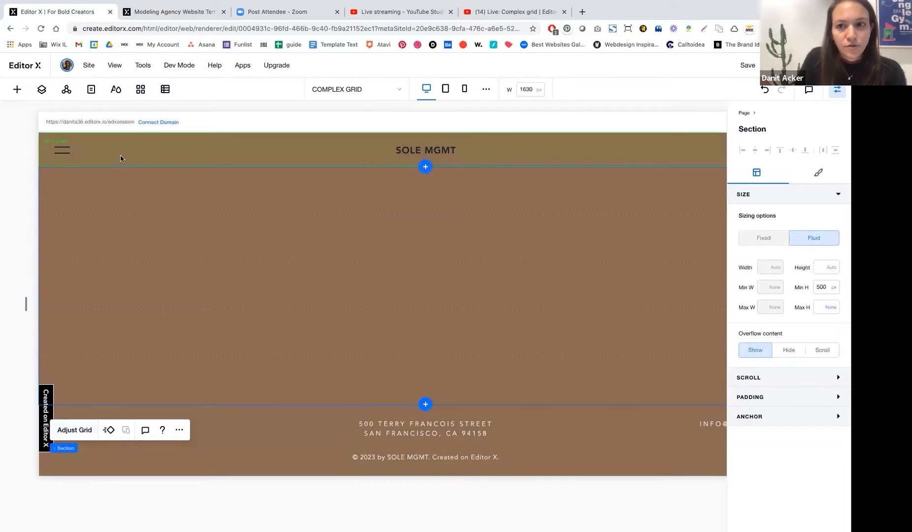
Add a container to the empty section, enlarge it and stretch it full width
click(136, 158)
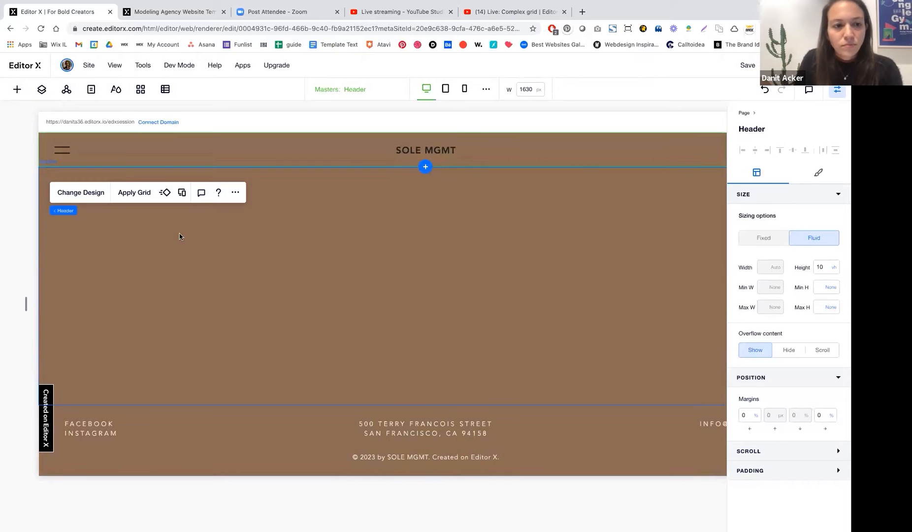
click(142, 232)
click(68, 430)
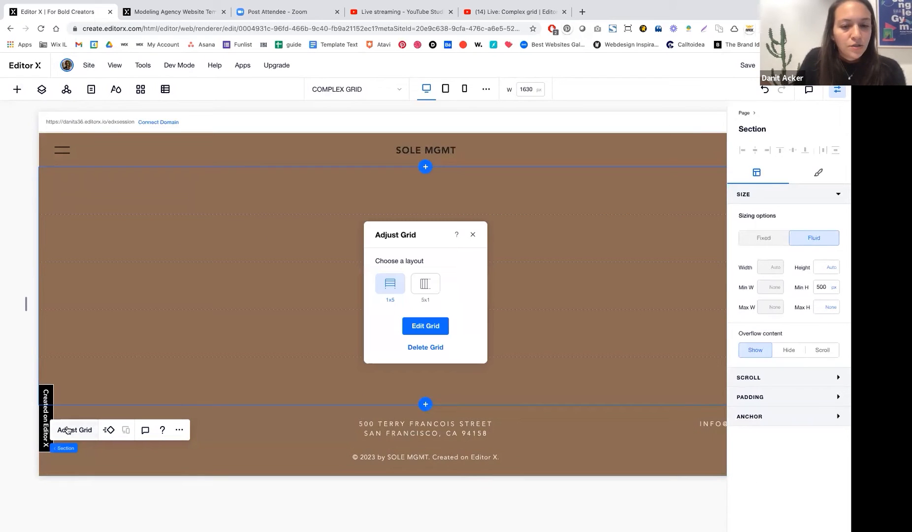
click(473, 234)
click(17, 89)
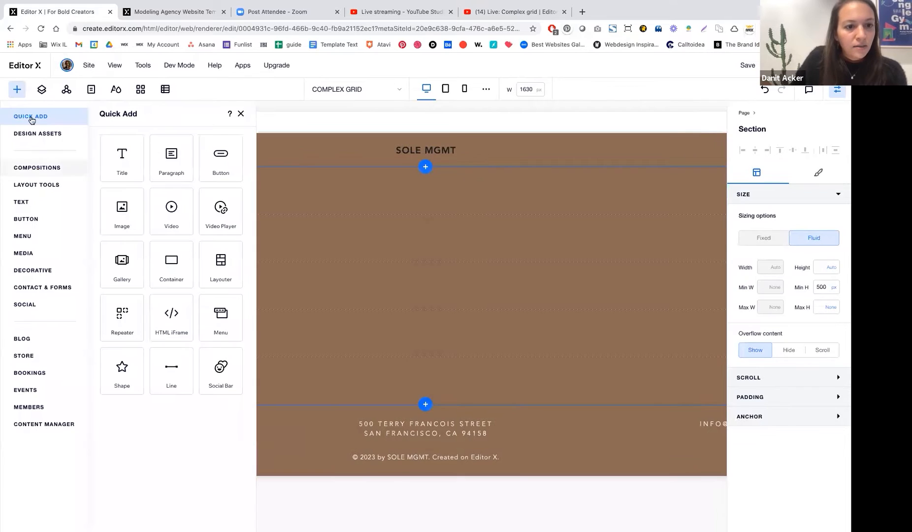
click(165, 267)
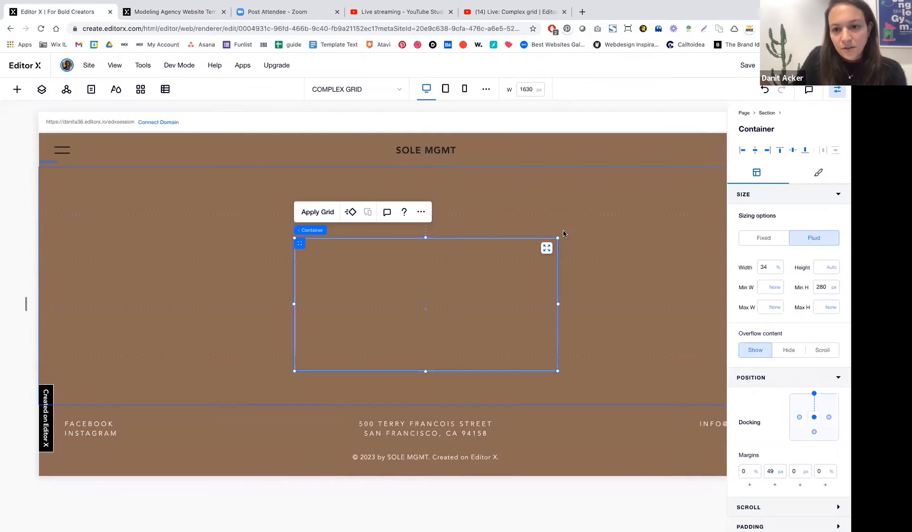
drag(557, 238, 679, 177)
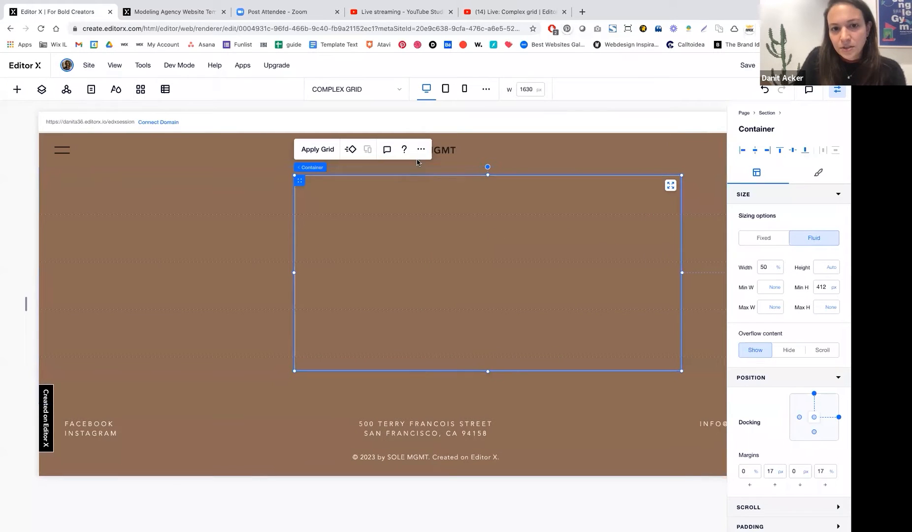
click(670, 184)
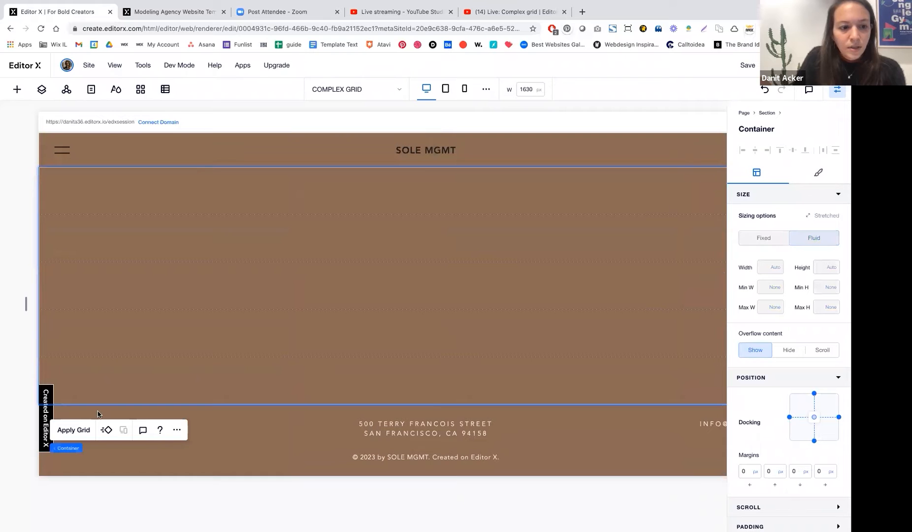
Give the container a custom grid of one column and 5 rows
click(67, 430)
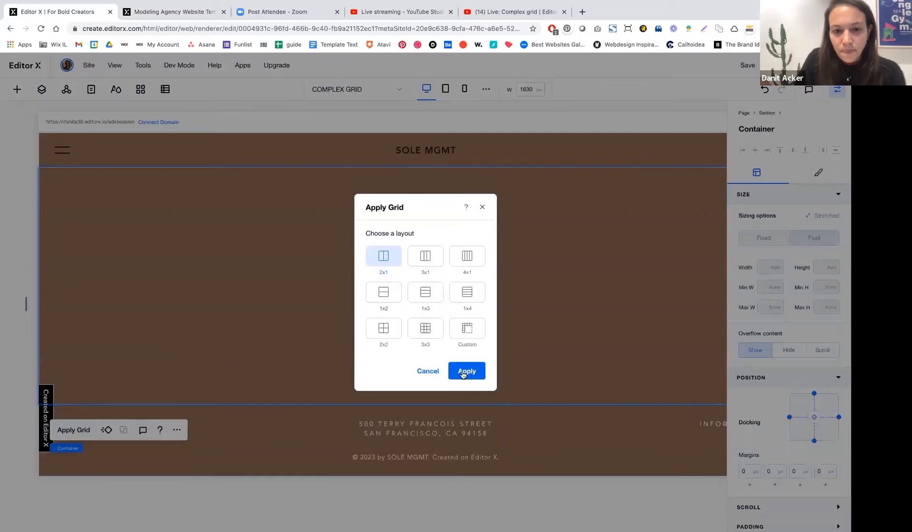
click(467, 329)
click(450, 368)
text(5)
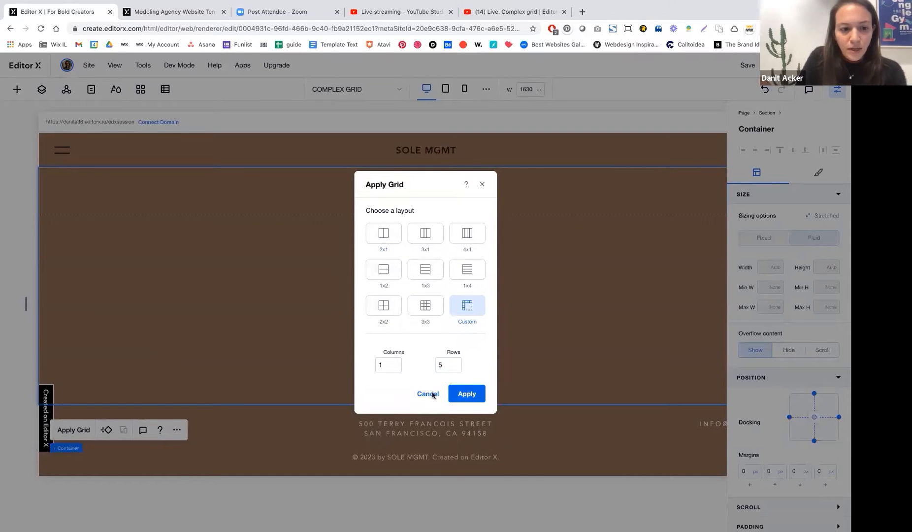
click(458, 394)
click(816, 171)
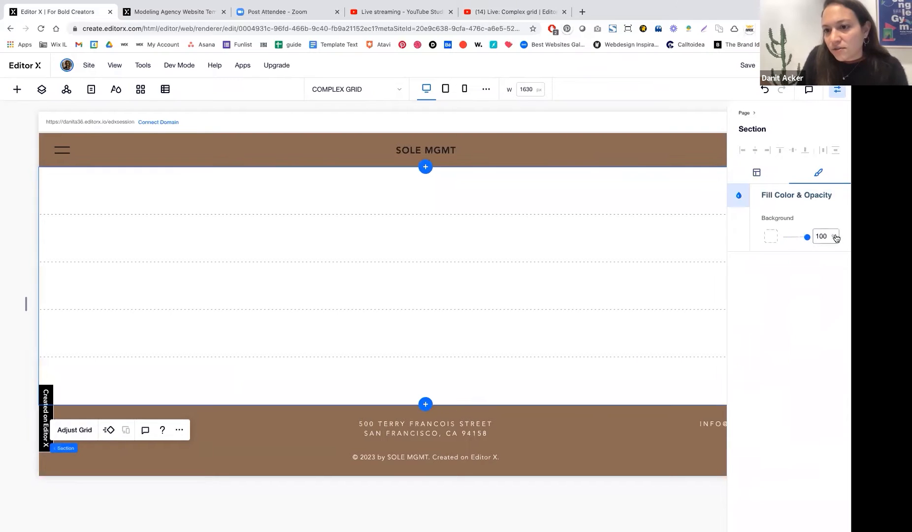
Fill the section background with the light cream site colour #FCF7F2
click(771, 235)
click(781, 285)
click(573, 209)
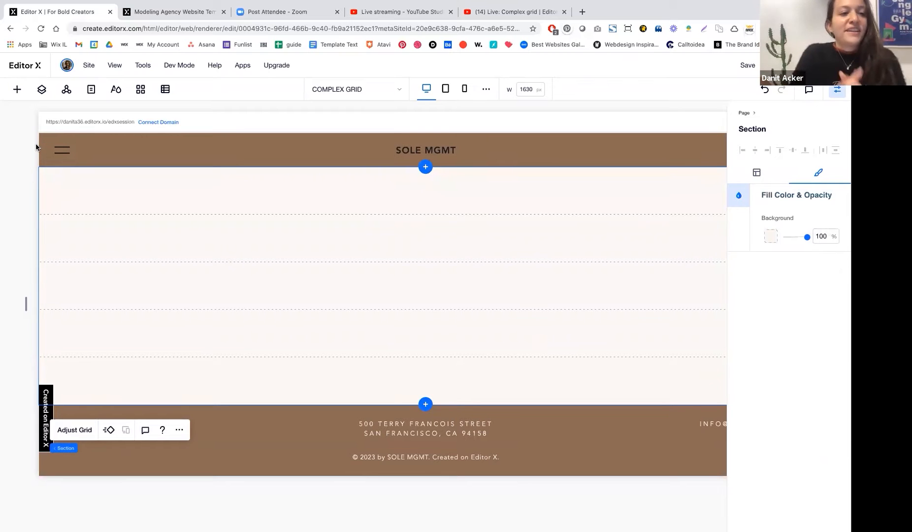
click(17, 89)
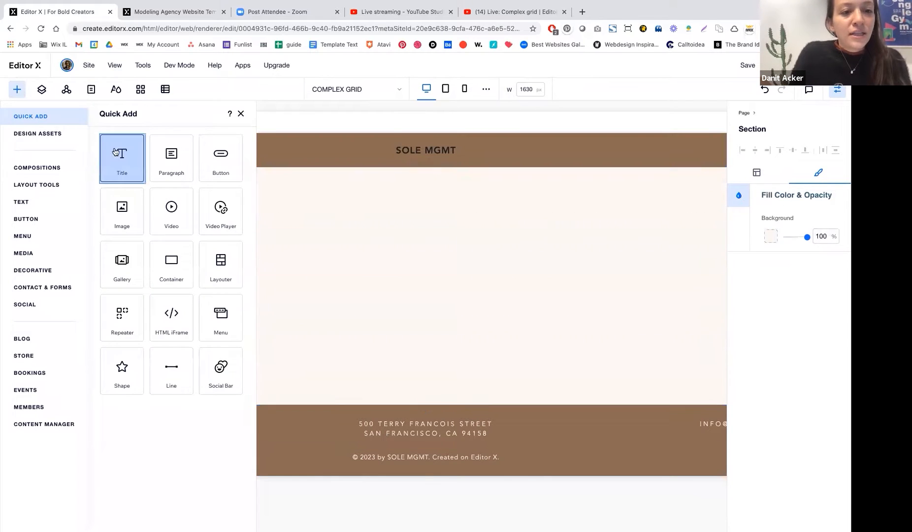
click(122, 157)
drag(376, 284, 361, 190)
click(343, 156)
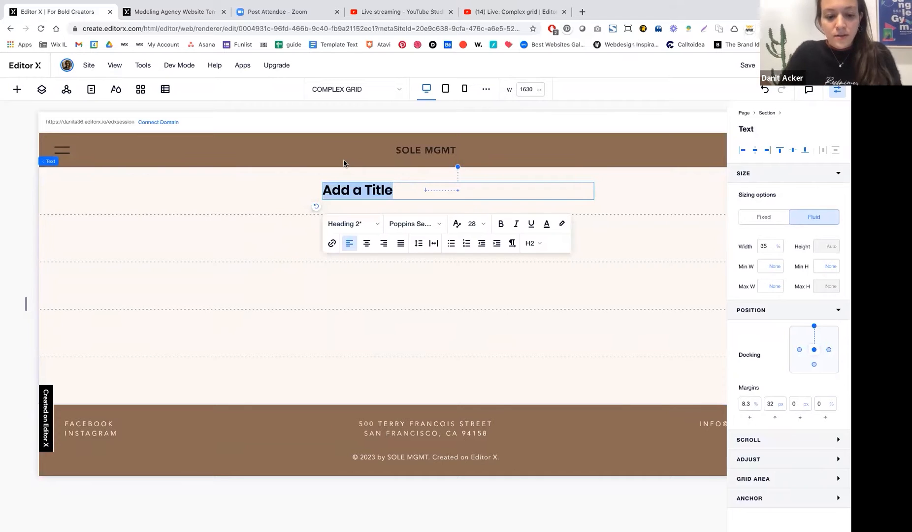
text(NEW)
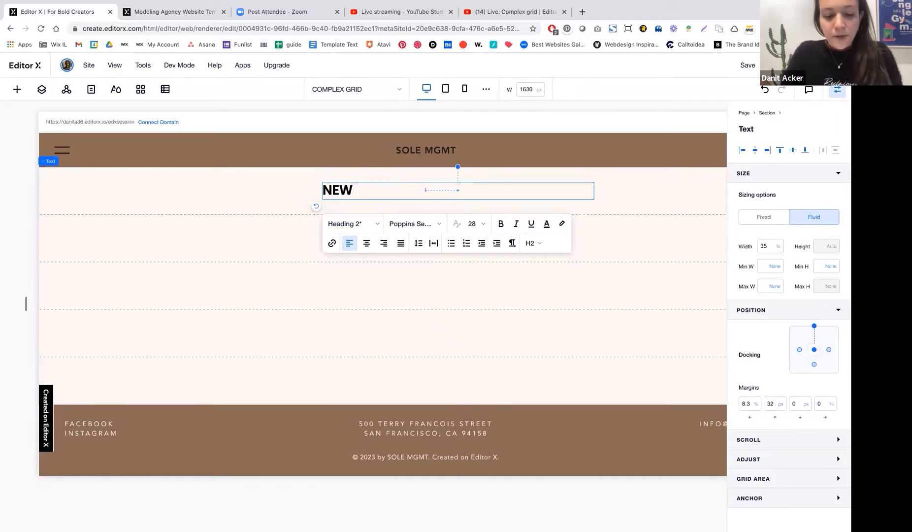
text( FACES)
triple_click(363, 196)
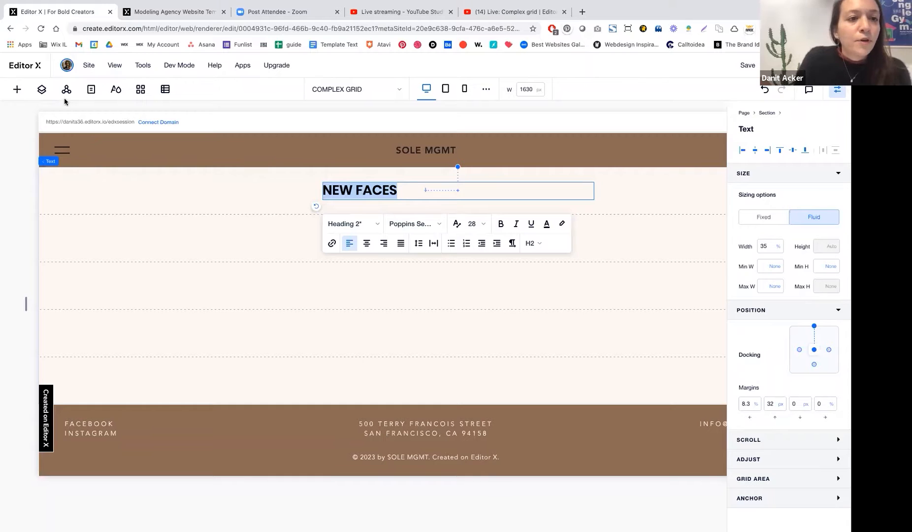
click(117, 89)
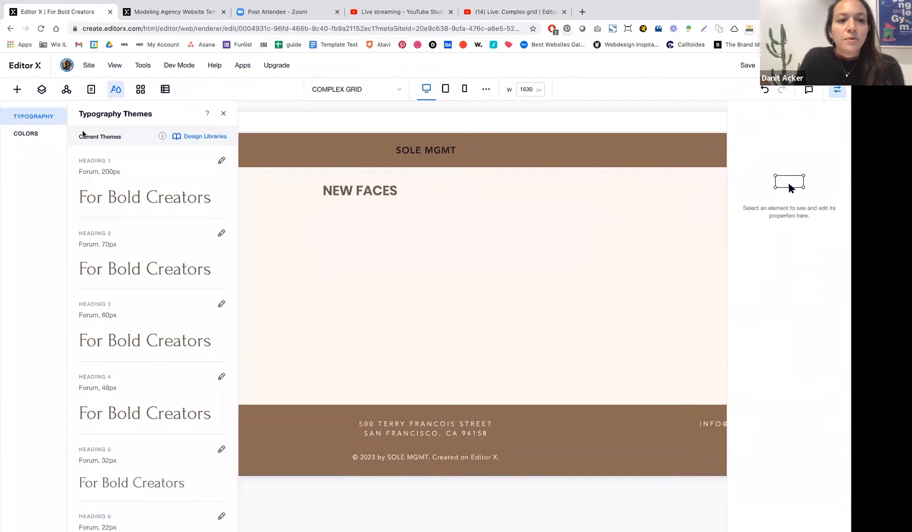
click(31, 138)
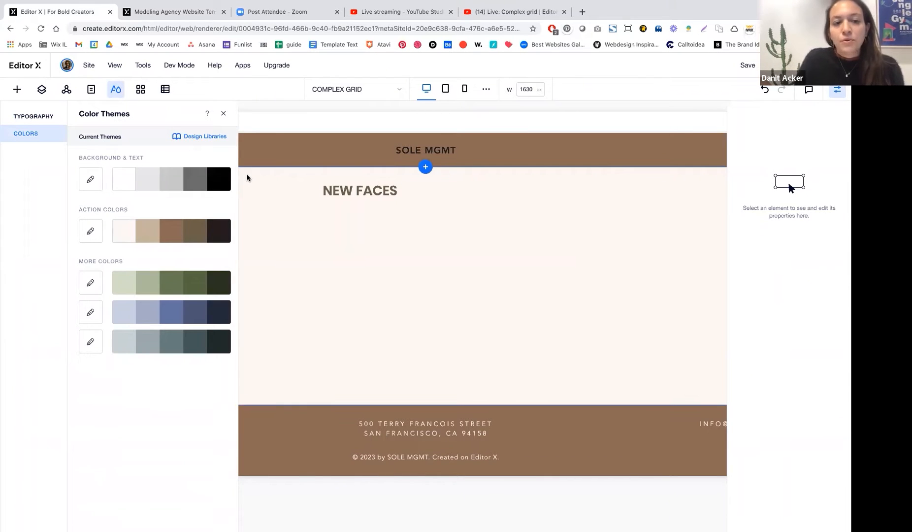
click(34, 116)
click(224, 114)
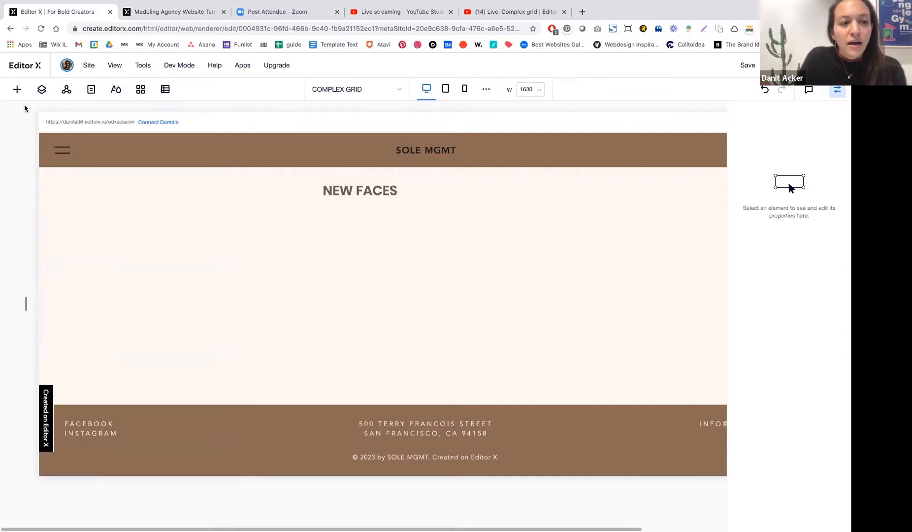
Apply the Heading 1 text style to the NEW FACES title
click(18, 90)
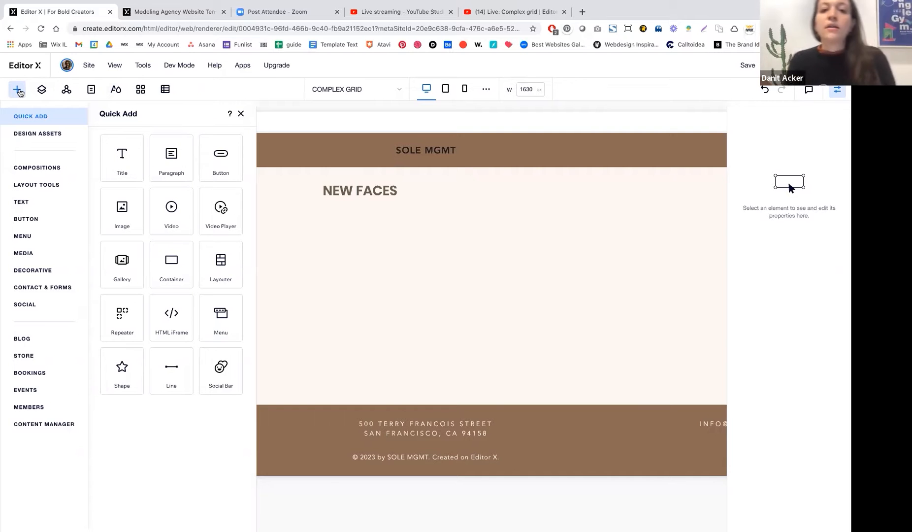
click(352, 197)
double_click(352, 194)
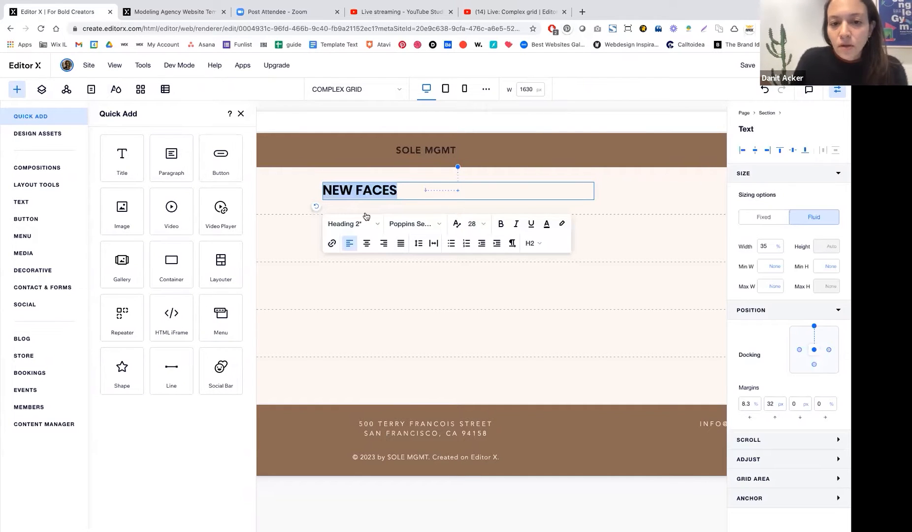
click(413, 224)
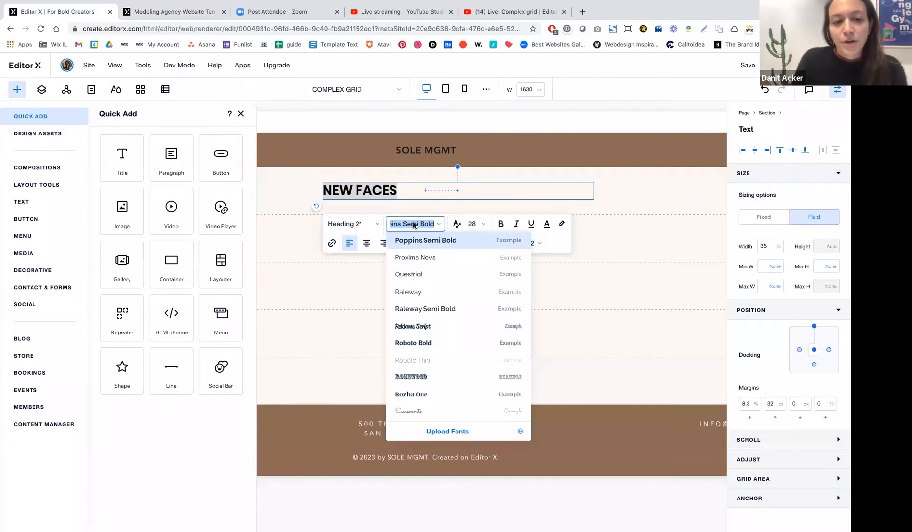
click(409, 200)
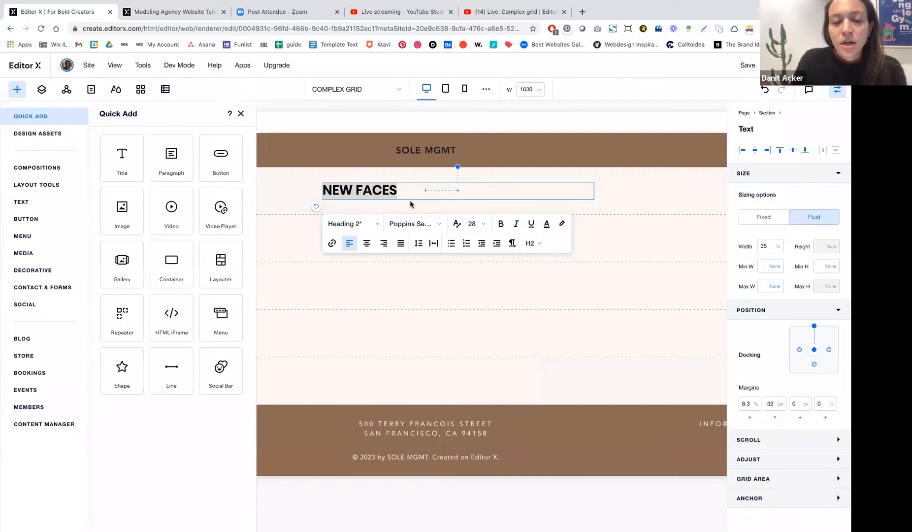
click(366, 221)
click(364, 247)
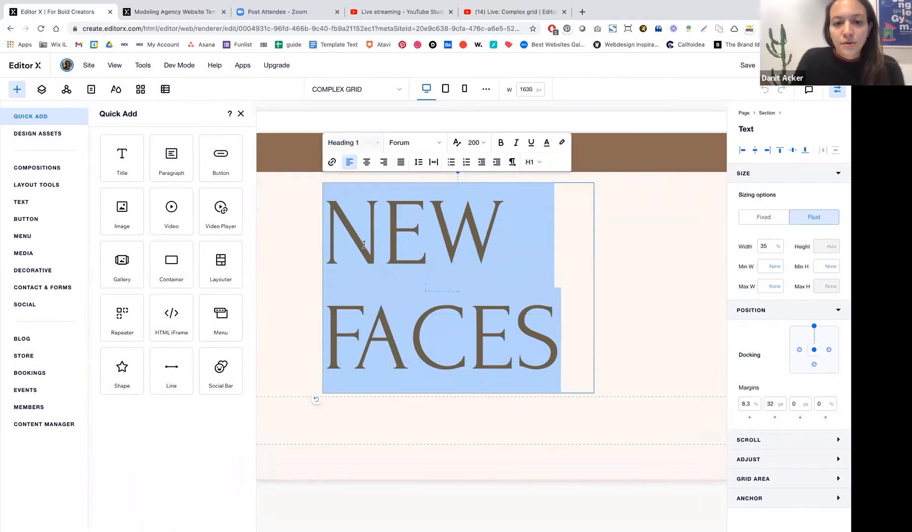
Reselect the NEW FACES text box and close the add-elements panel
double_click(447, 267)
click(512, 326)
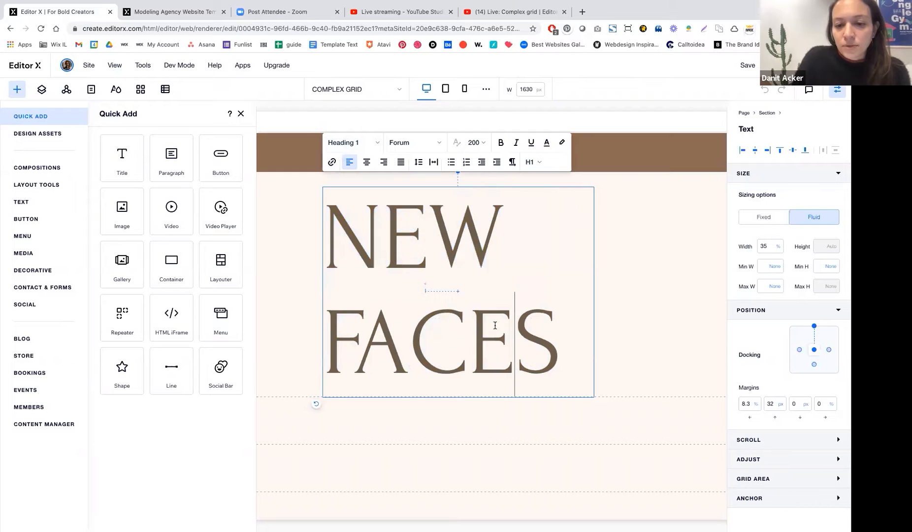
drag(555, 333, 304, 195)
click(305, 258)
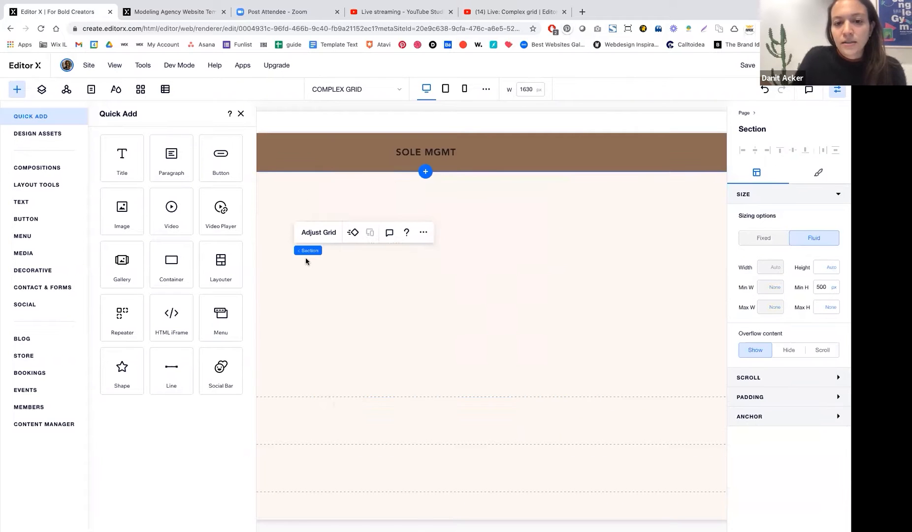
click(549, 281)
click(241, 113)
click(771, 247)
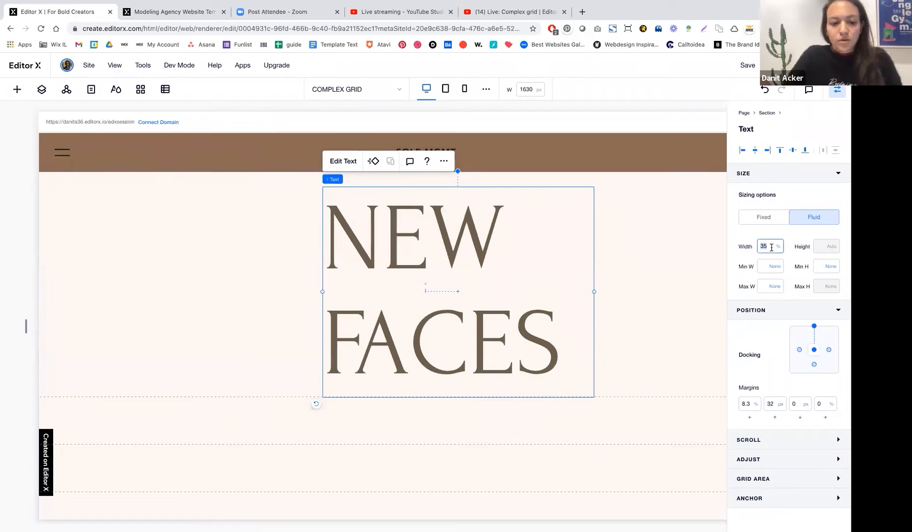
Set the NEW FACES width to 90%, centre it, and enable fluid font sizing
text(90)
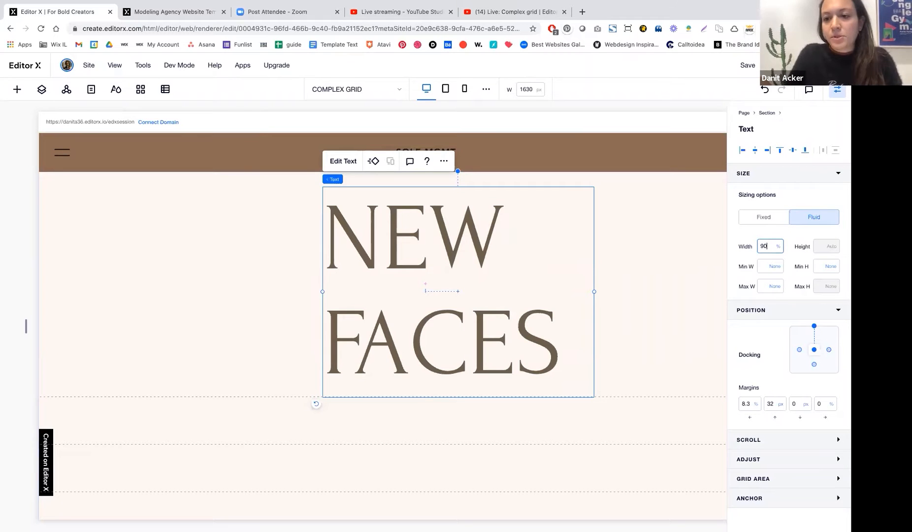
key(Return)
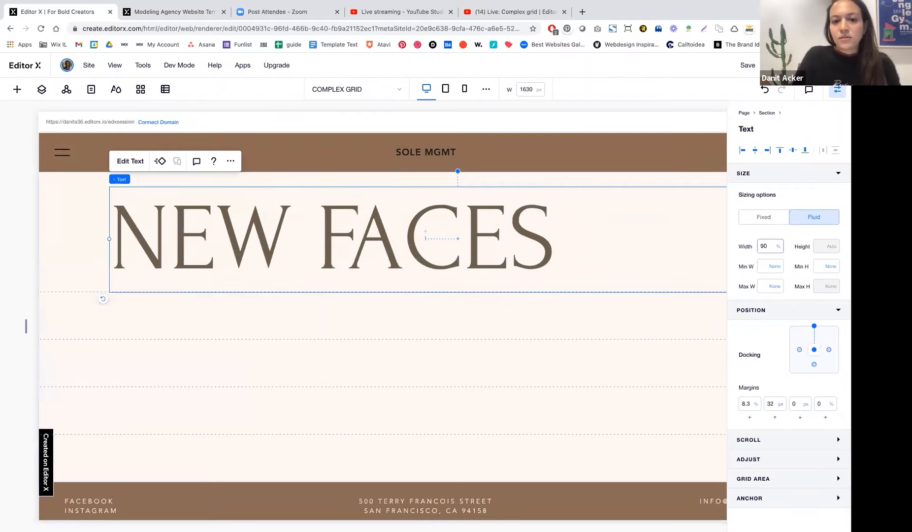
double_click(483, 239)
click(154, 161)
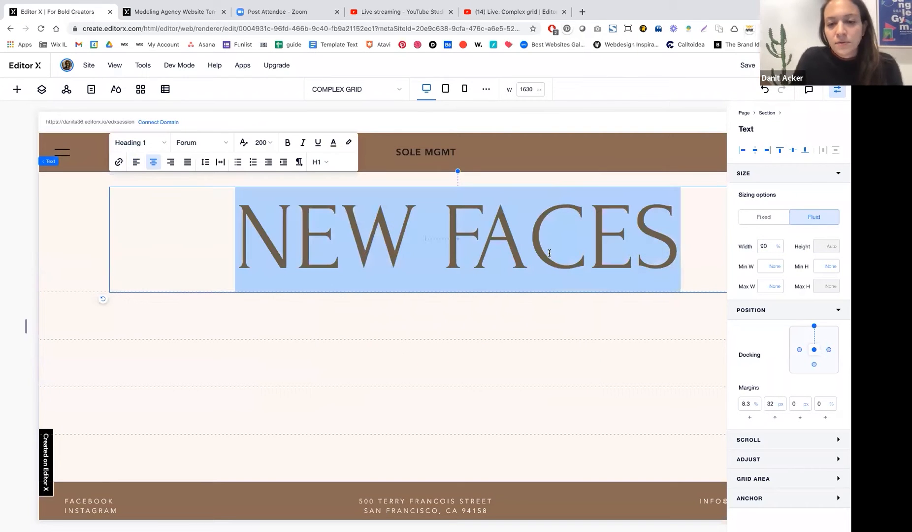
click(587, 177)
click(581, 187)
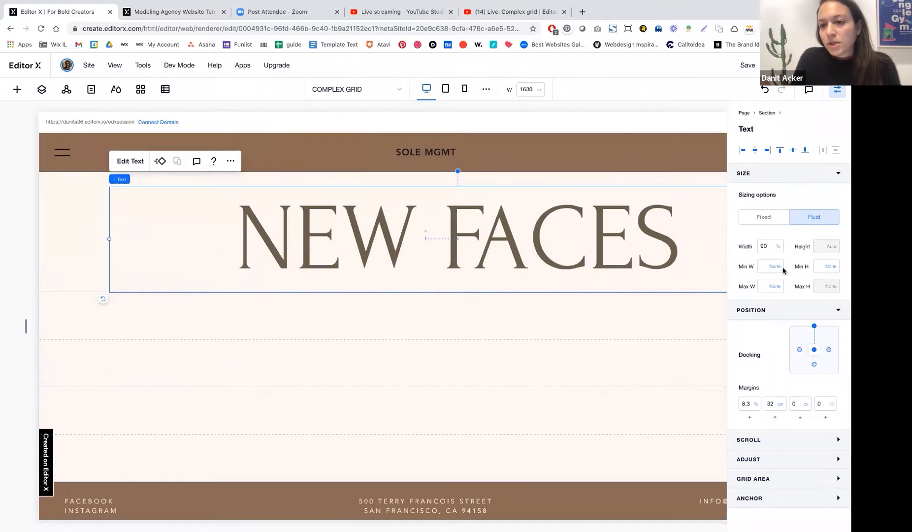
click(753, 151)
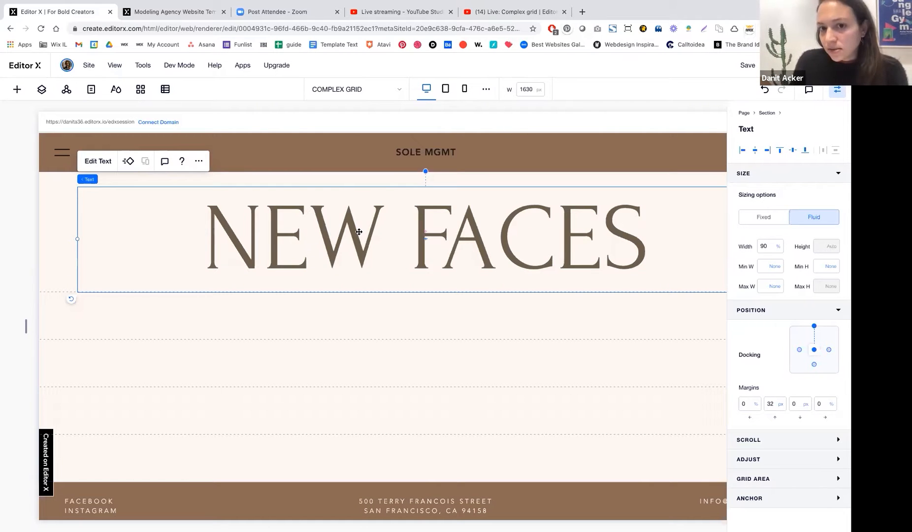
click(98, 161)
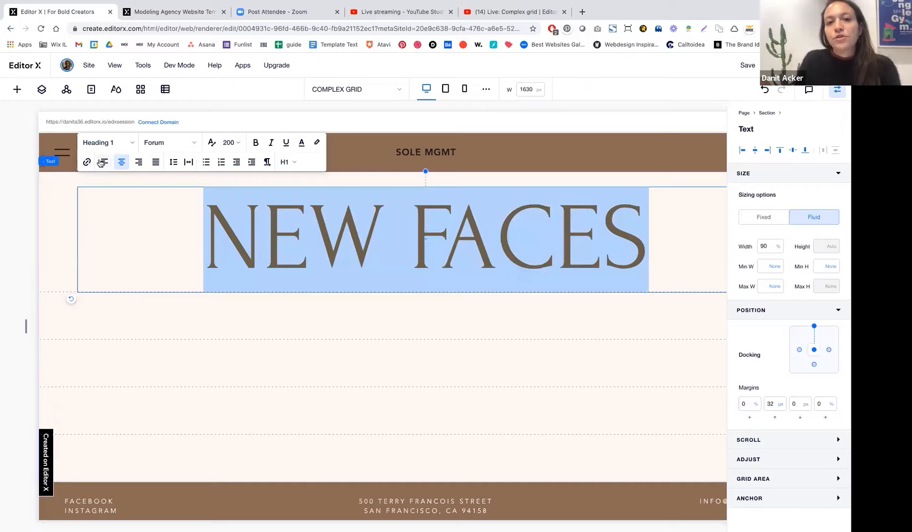
click(211, 144)
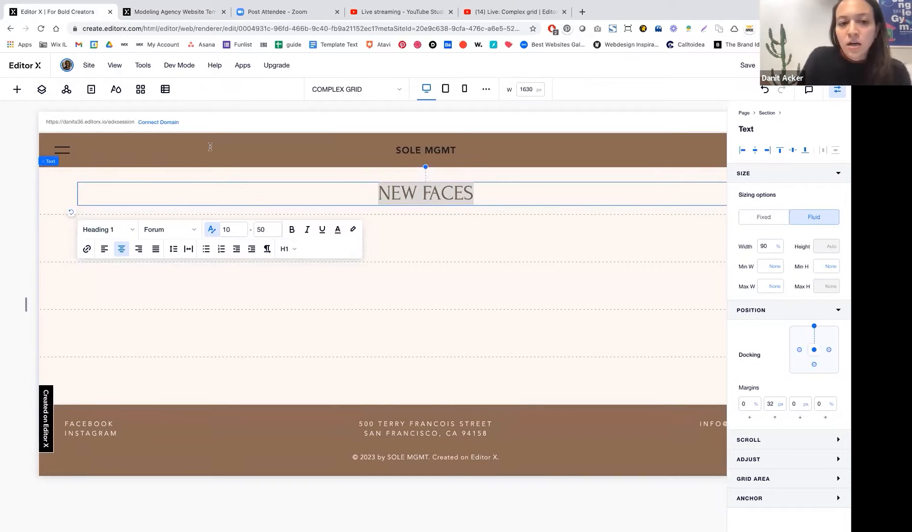
Set the heading's fluid font size range to 57–200
click(230, 231)
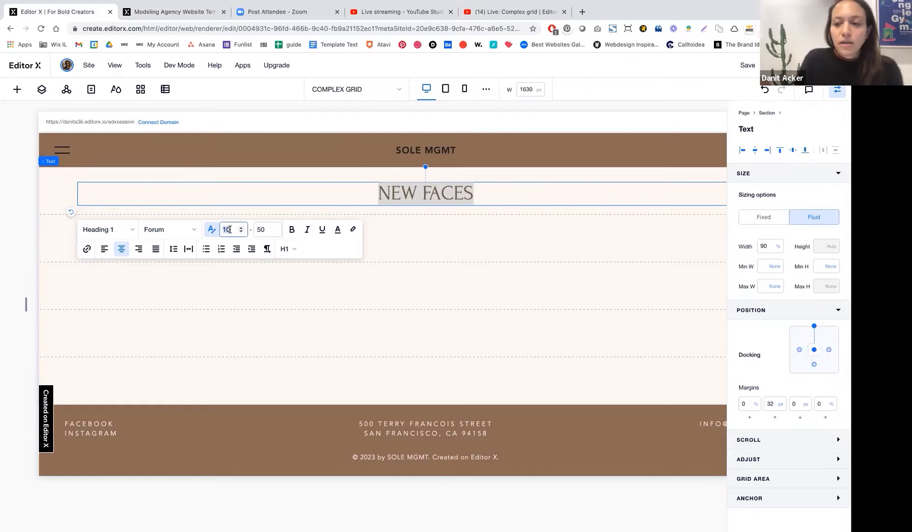
text(57)
key(Tab)
text(200)
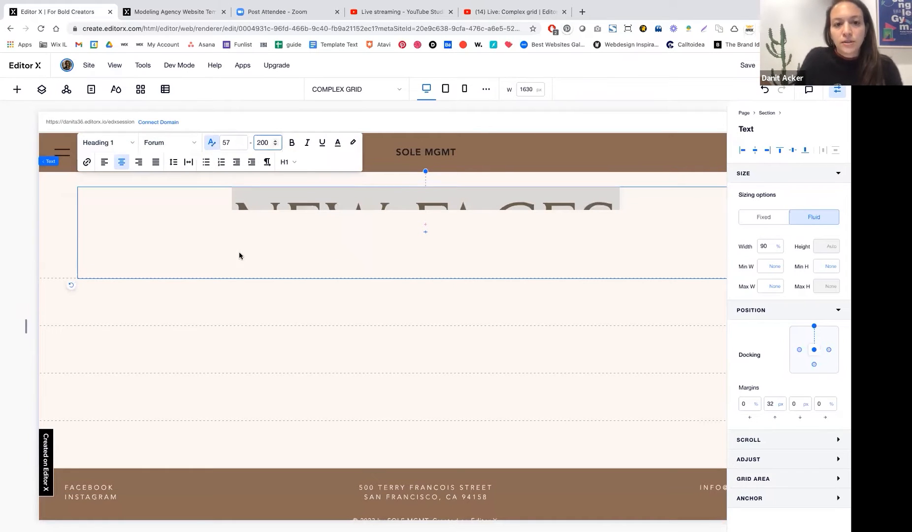
click(344, 323)
click(365, 266)
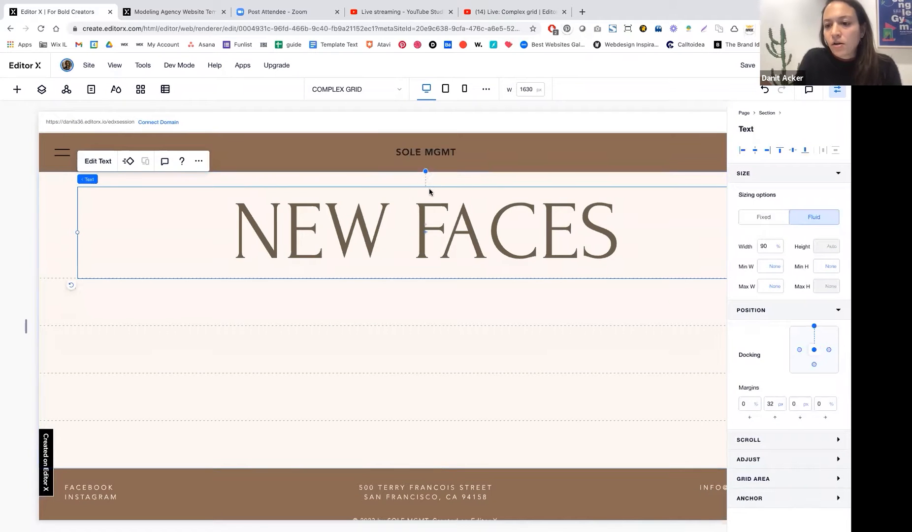
Give the NEW FACES heading an 8% top margin and 1% bottom margin
click(781, 404)
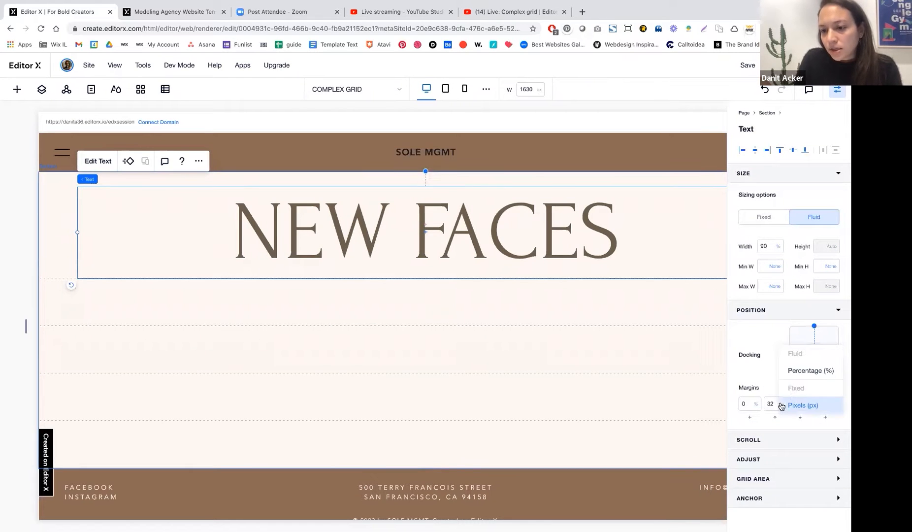
click(797, 377)
click(769, 403)
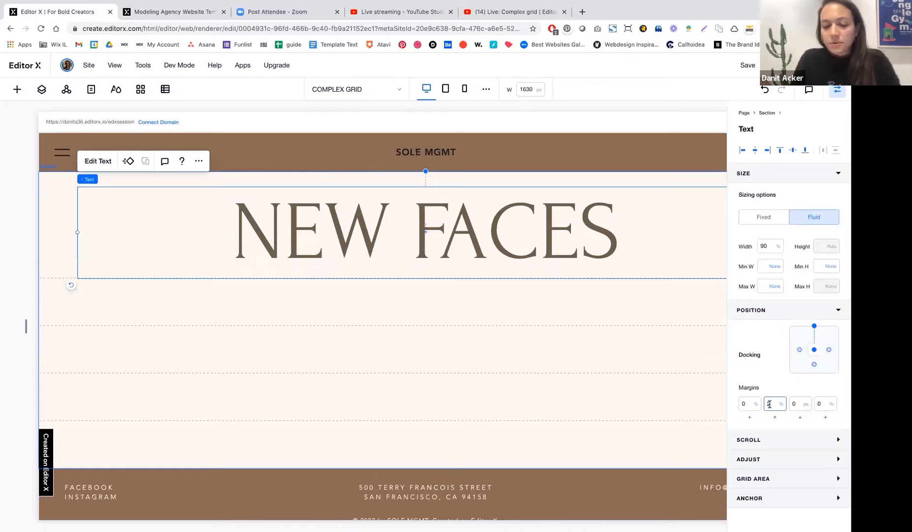
key(BackSpace)
text(8)
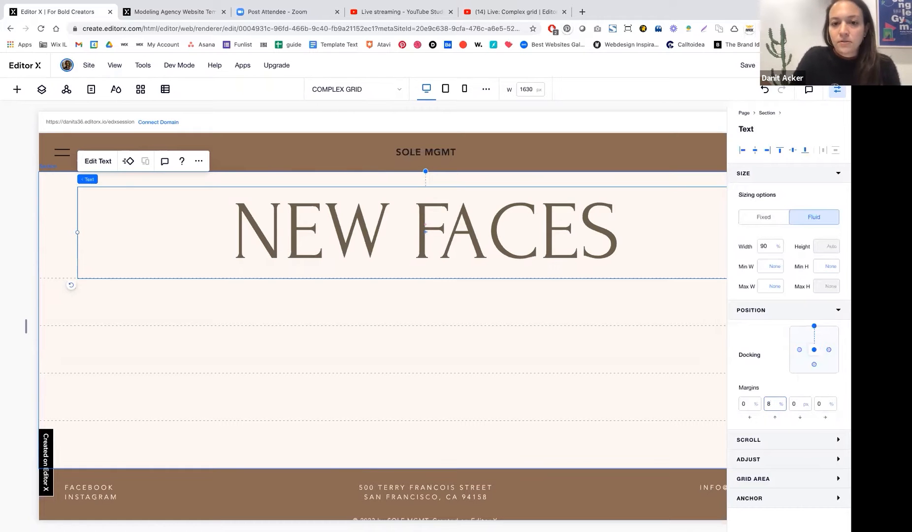
key(Return)
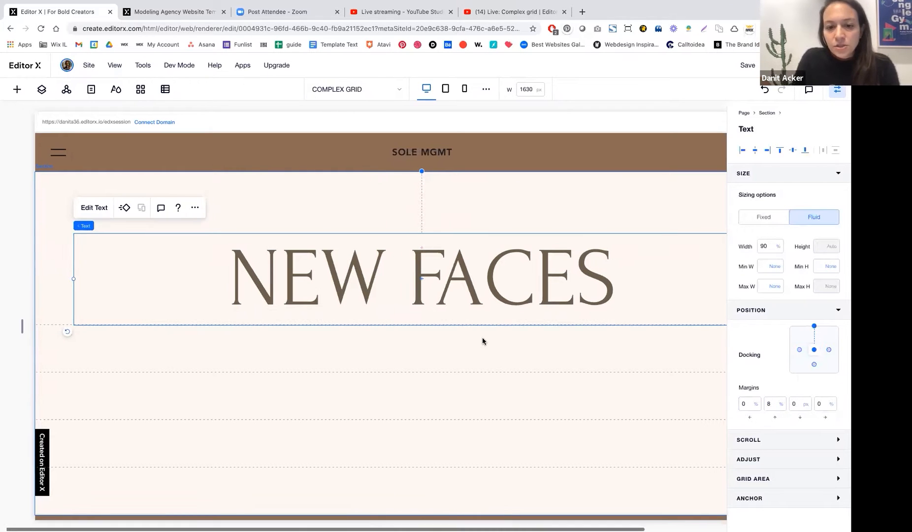
click(806, 405)
click(801, 369)
click(799, 404)
text(1)
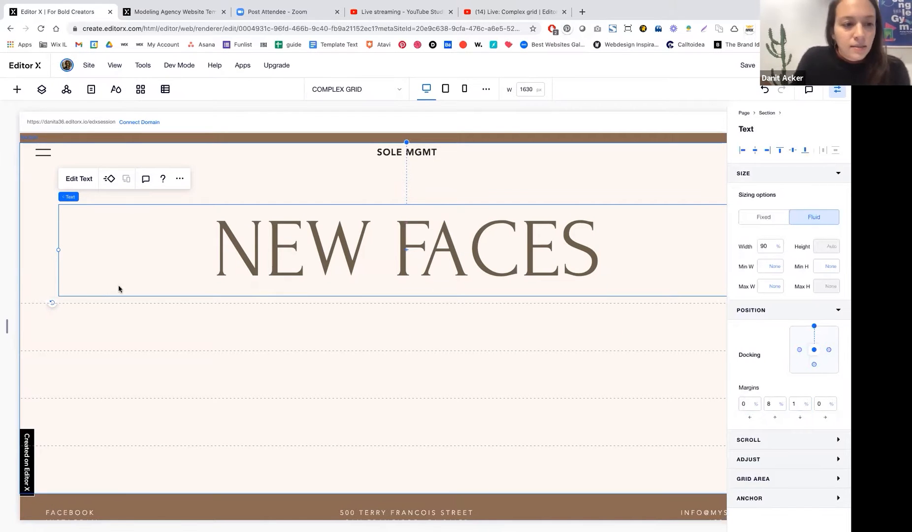
click(58, 281)
Set a 10 px gap between the section's grid rows
click(49, 242)
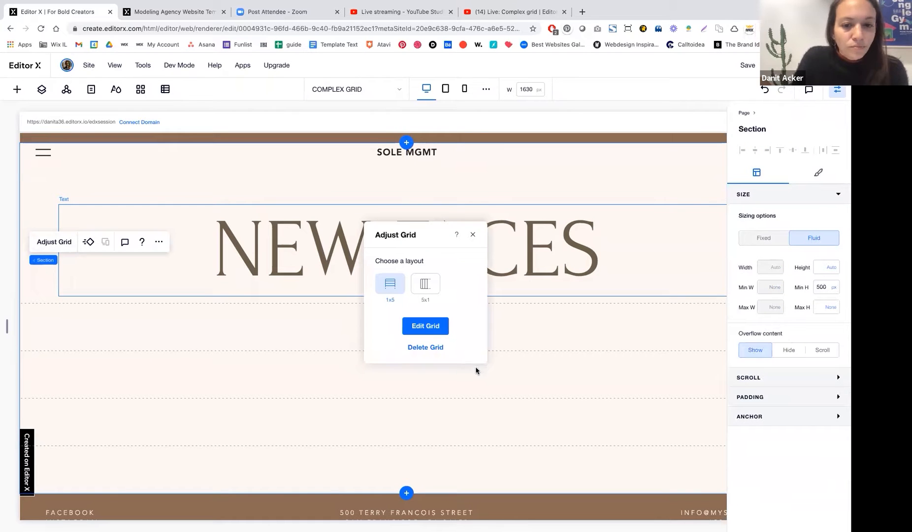
click(426, 327)
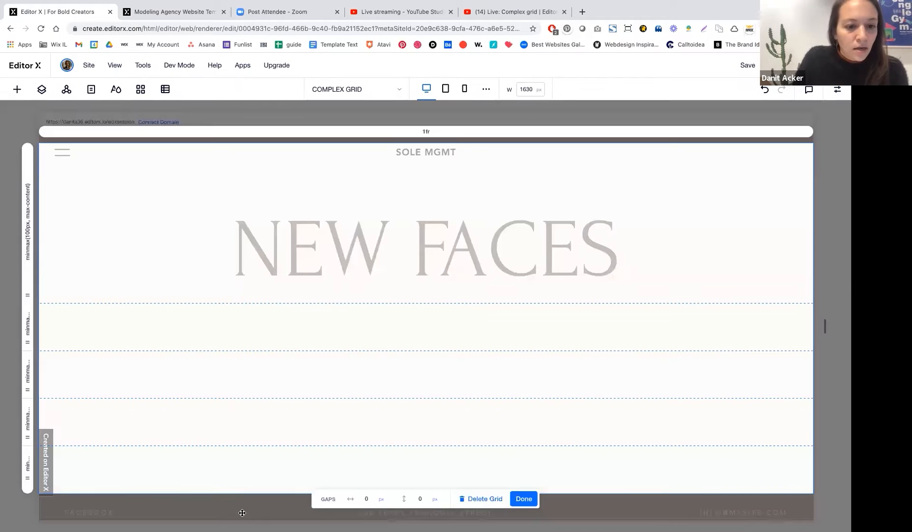
click(424, 498)
text(10)
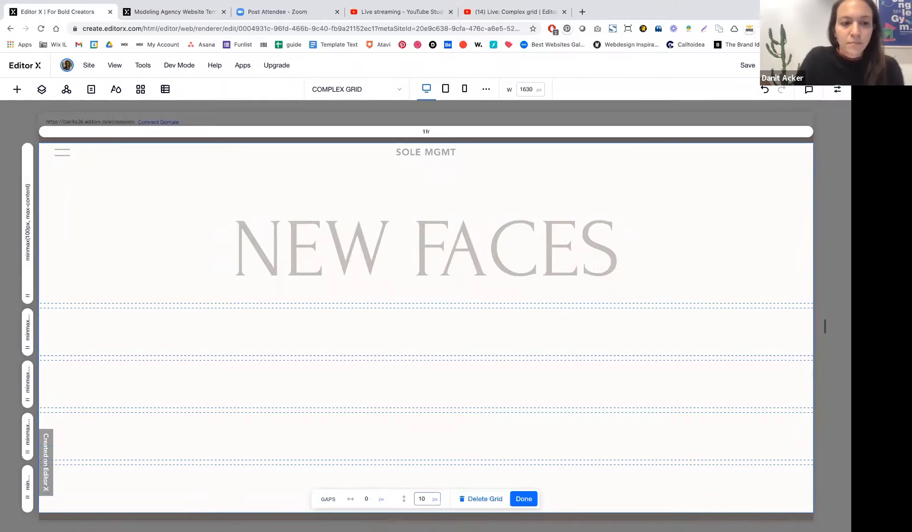
click(415, 424)
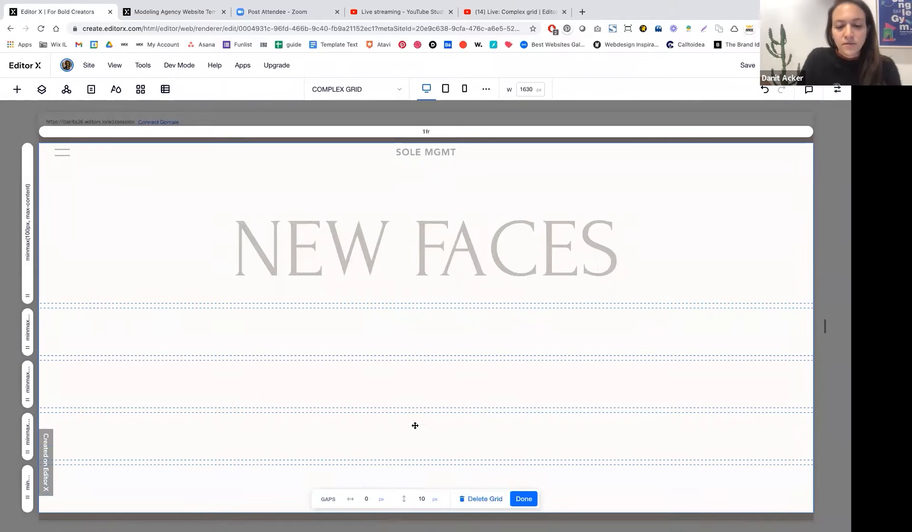
click(524, 498)
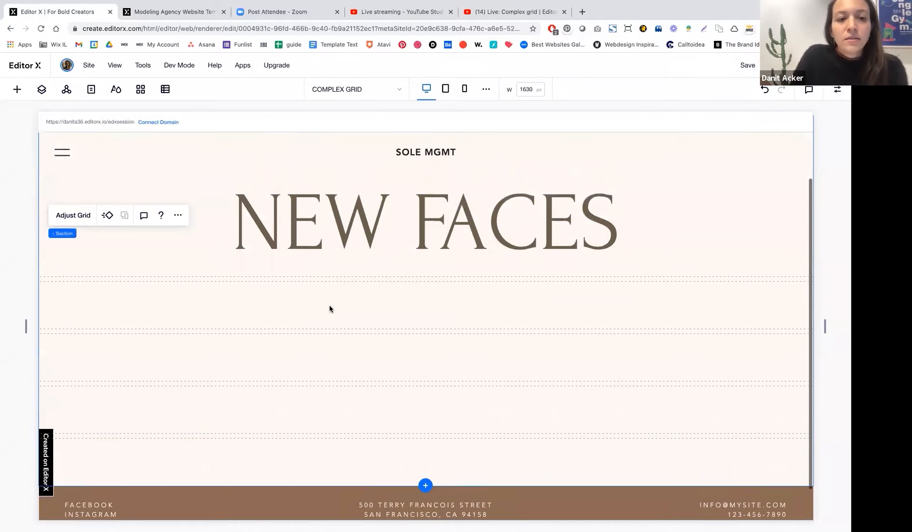
Give the section's first grid row a 50 px minimum height
click(162, 160)
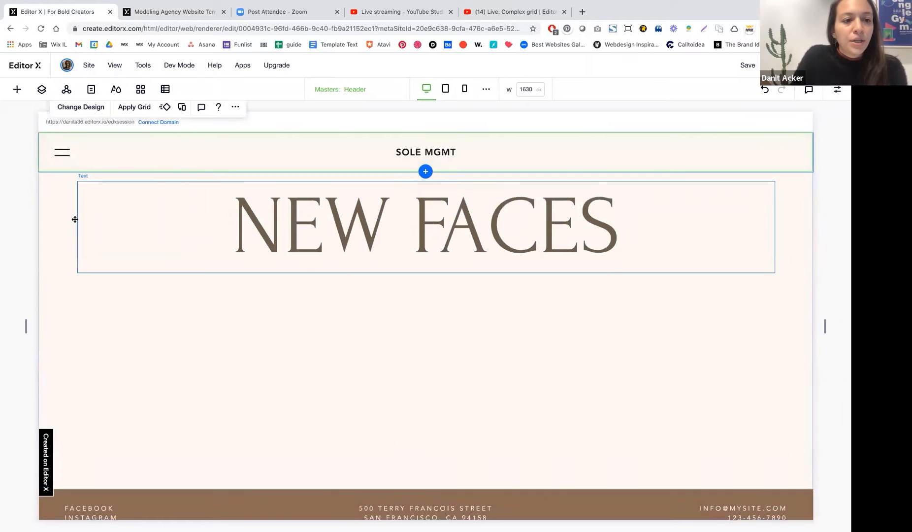
click(61, 235)
click(69, 210)
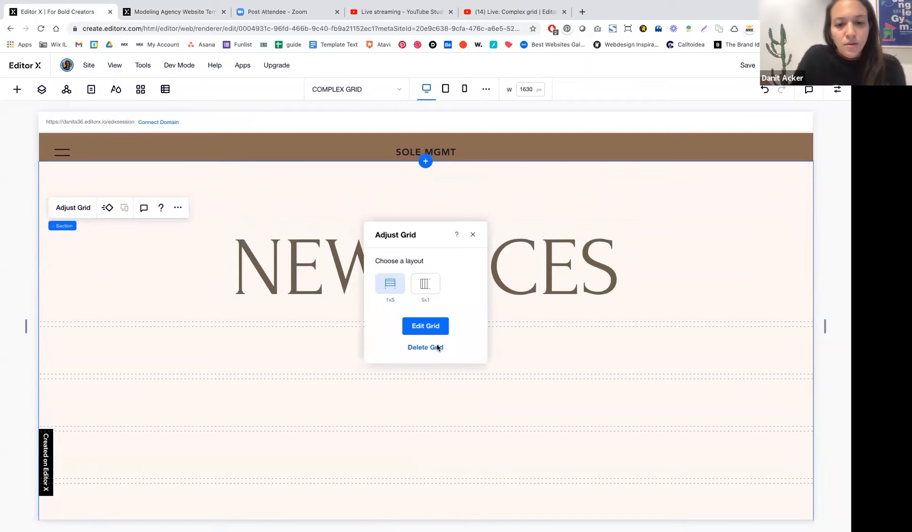
click(422, 326)
click(23, 247)
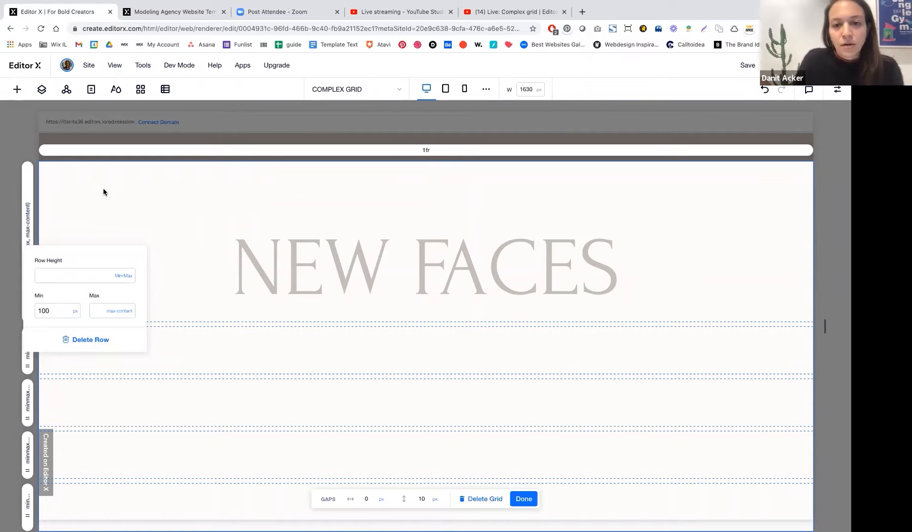
double_click(59, 313)
text(50)
key(Return)
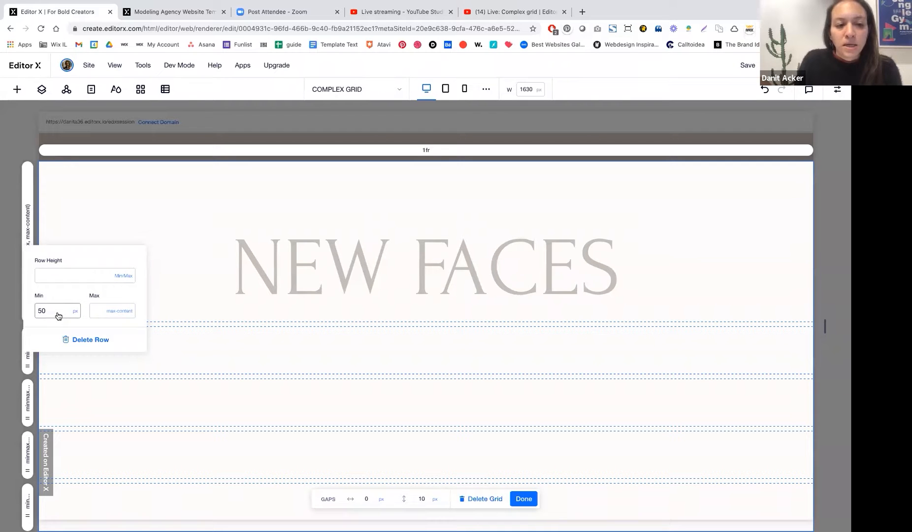
click(298, 208)
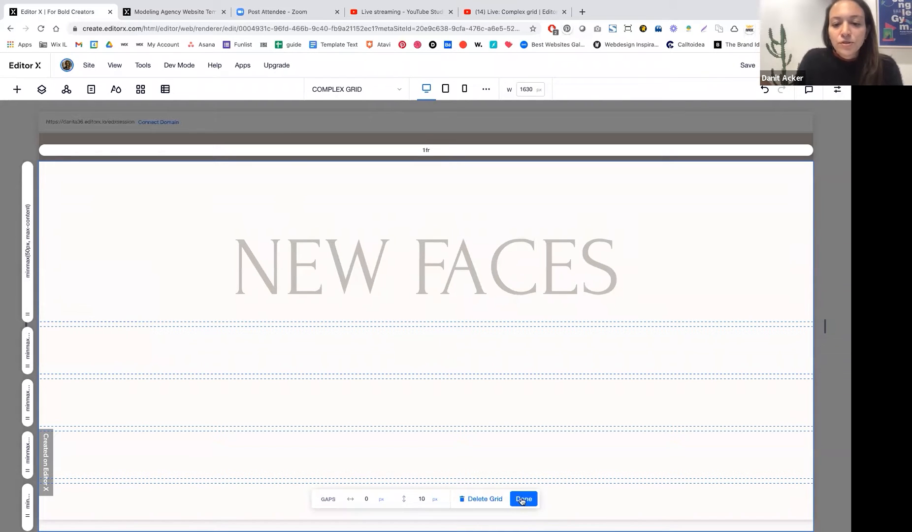
Undo an accidental move of the NEW FACES heading
click(417, 259)
drag(417, 258, 404, 383)
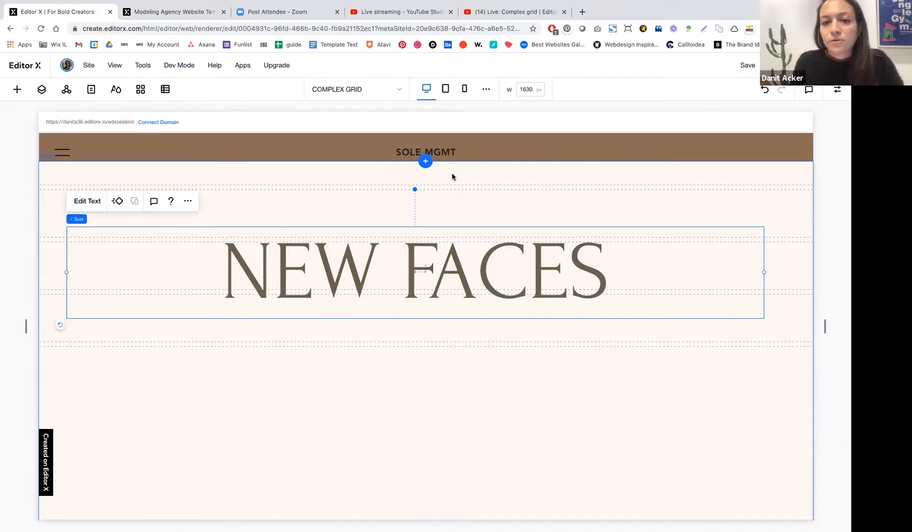
key(super+z)
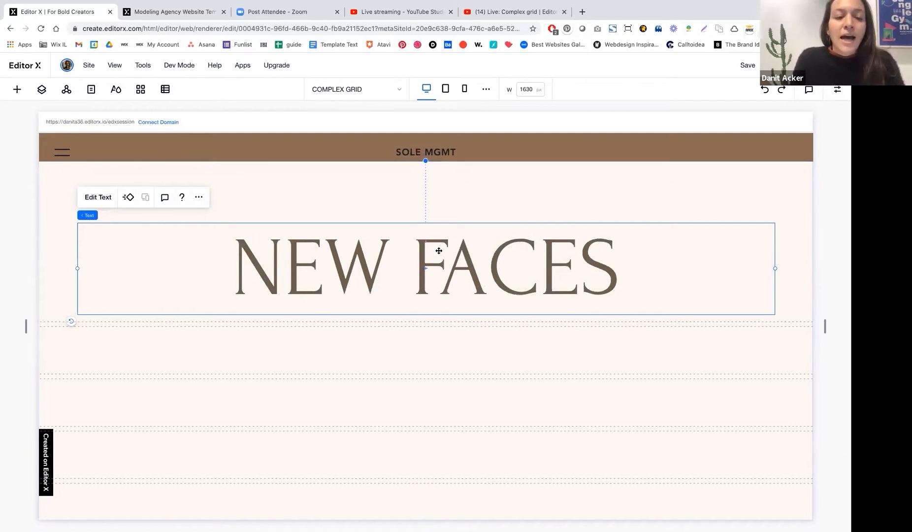
Place a container below the NEW FACES heading and stretch it full width
click(21, 92)
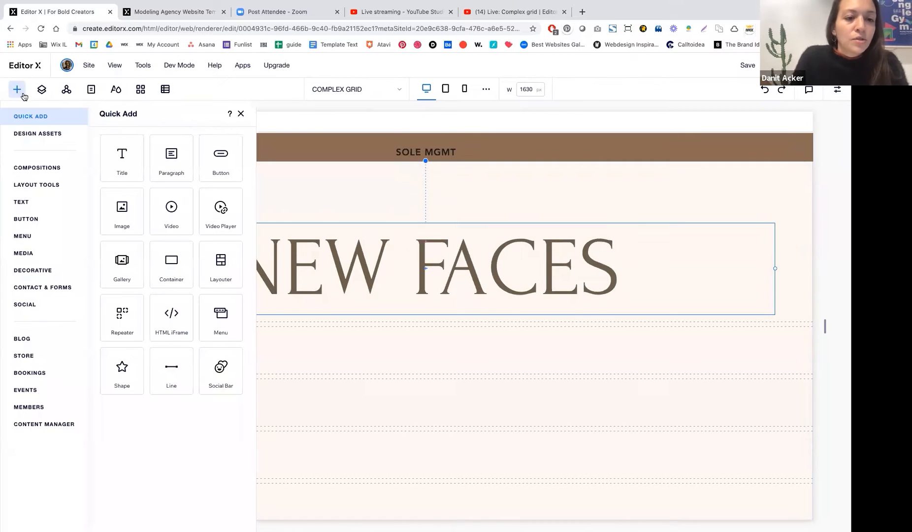
drag(171, 263, 373, 339)
drag(484, 454, 475, 348)
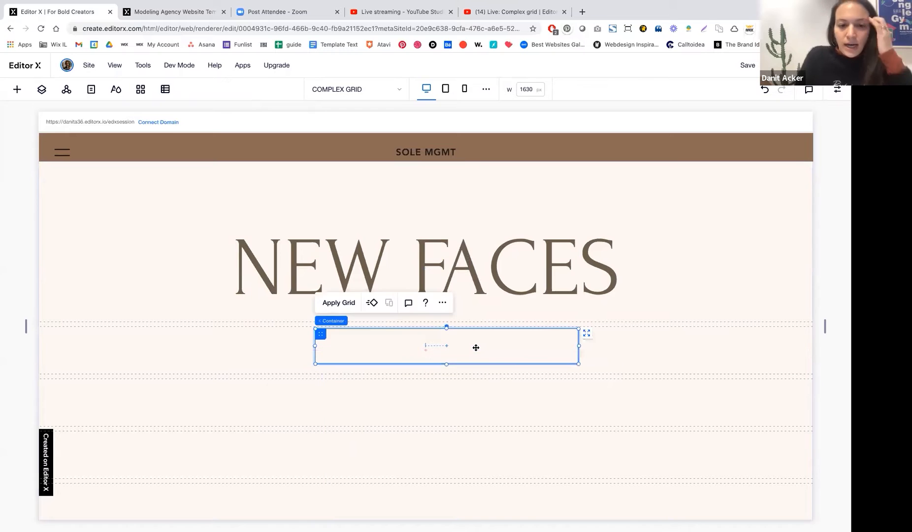
click(589, 334)
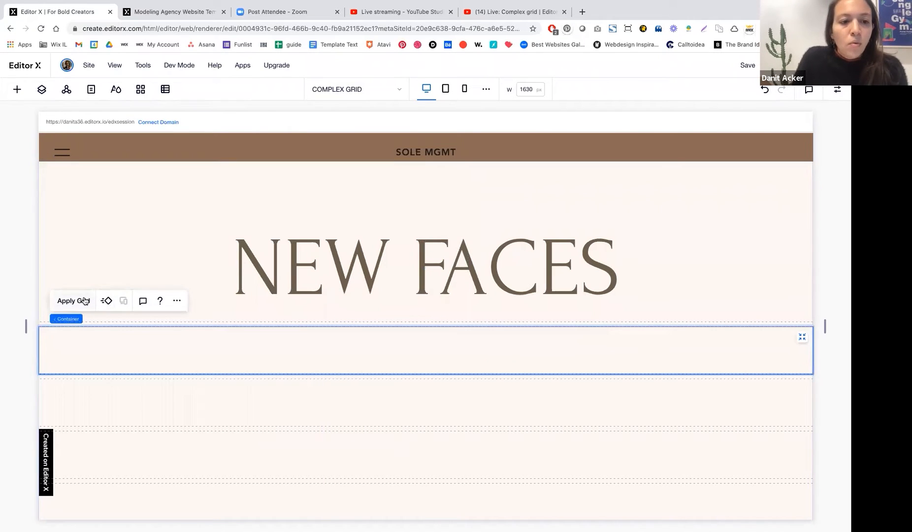
Fill the container with pale green #D1DBC3
click(837, 91)
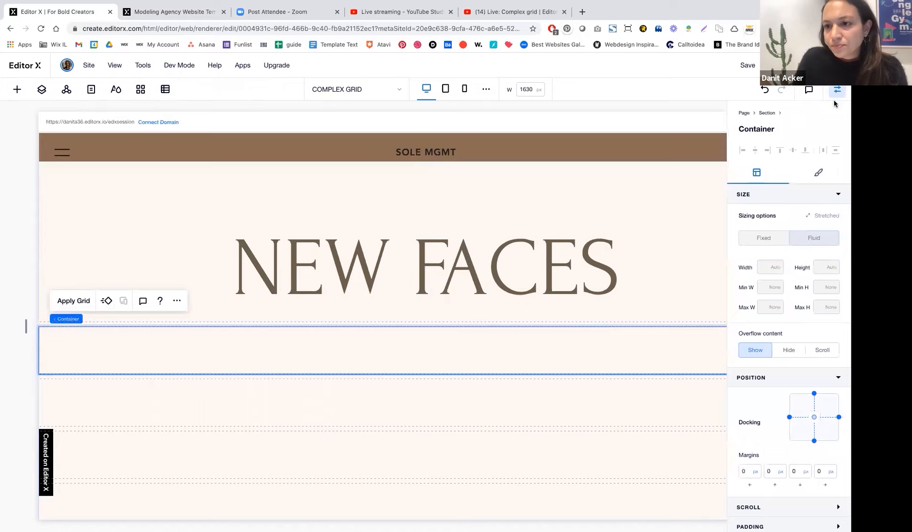
click(818, 173)
click(738, 218)
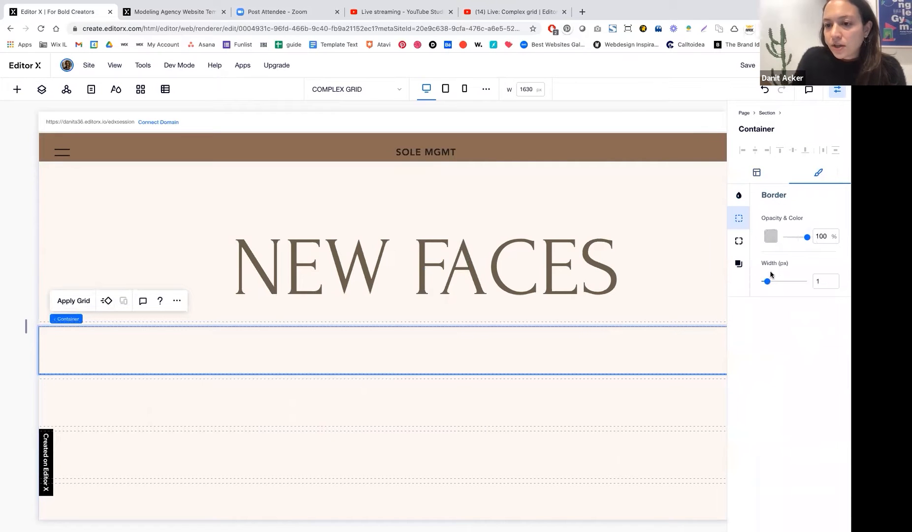
click(738, 195)
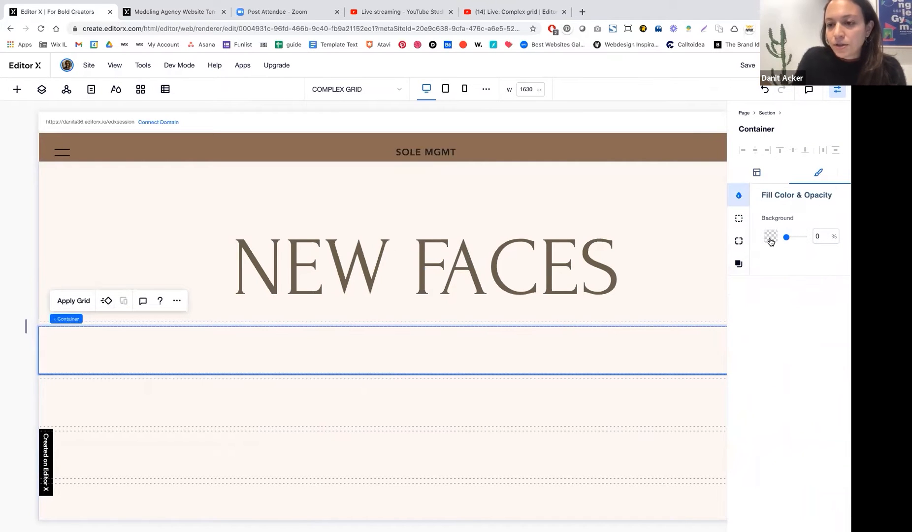
click(770, 241)
click(797, 292)
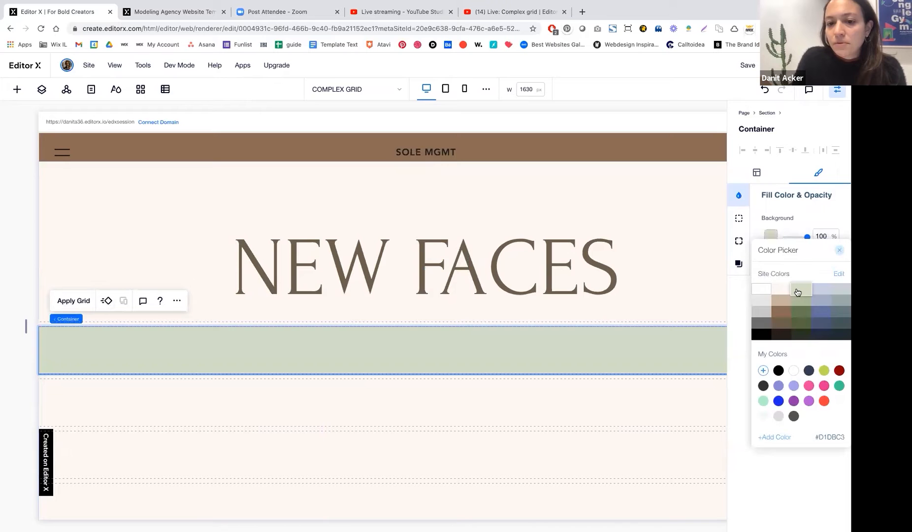
click(470, 403)
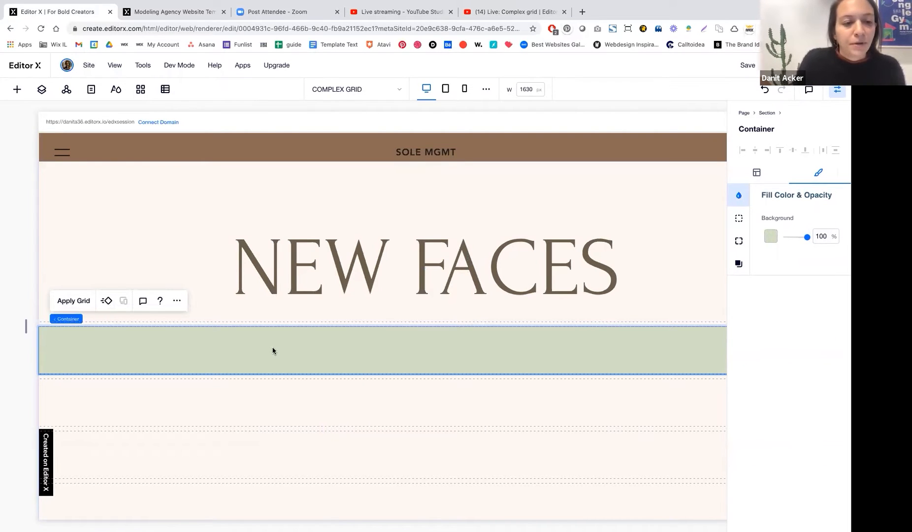
scroll(273, 350, right, 2)
scroll(273, 350, left, 2)
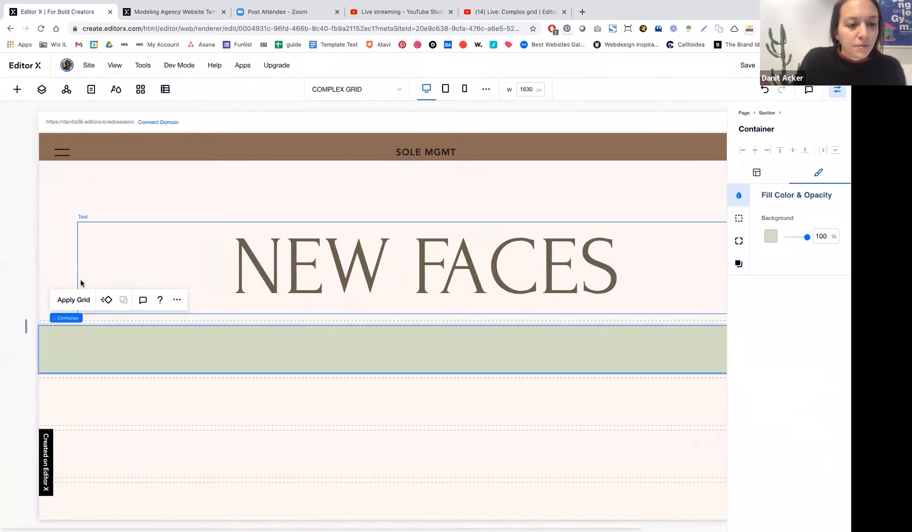
click(74, 299)
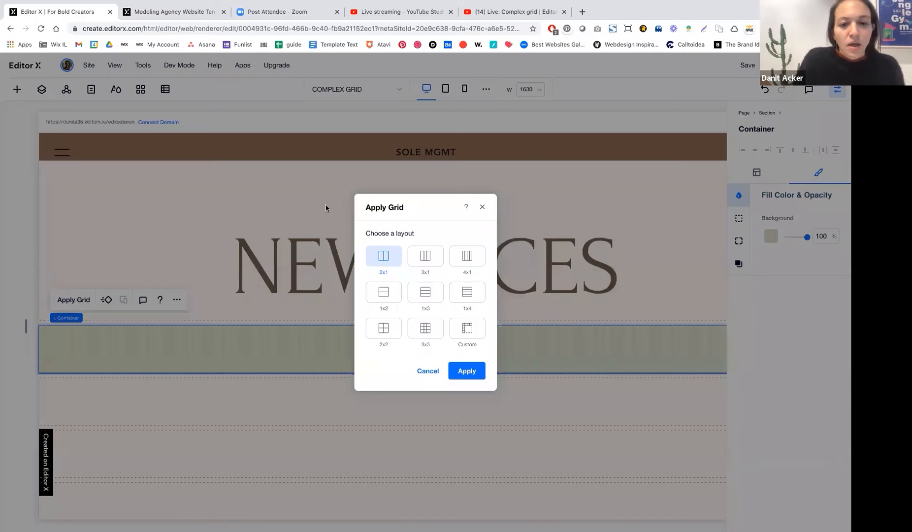
Give the green container a custom grid of 8 columns and one row
click(467, 331)
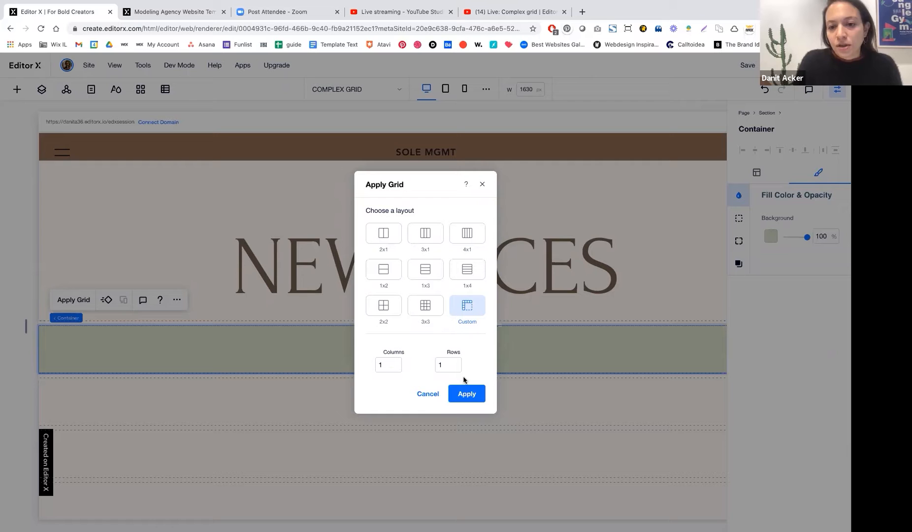
click(386, 366)
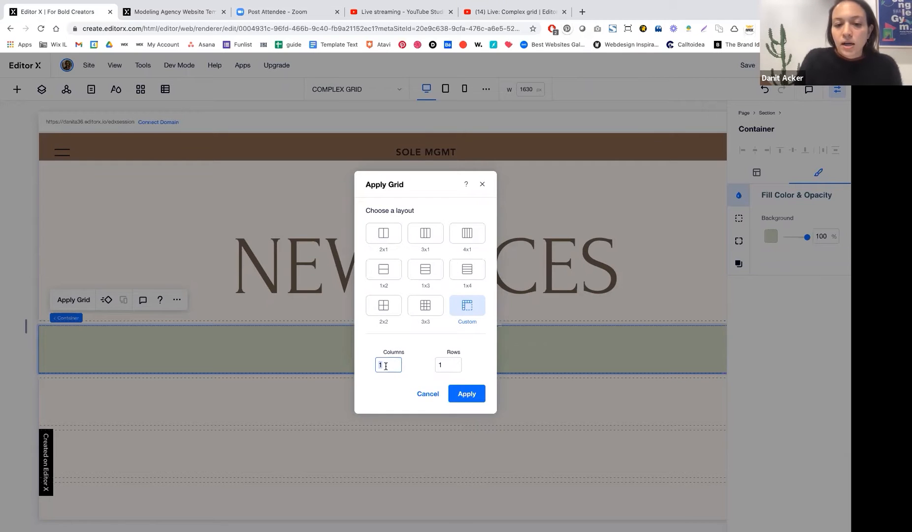
text(8)
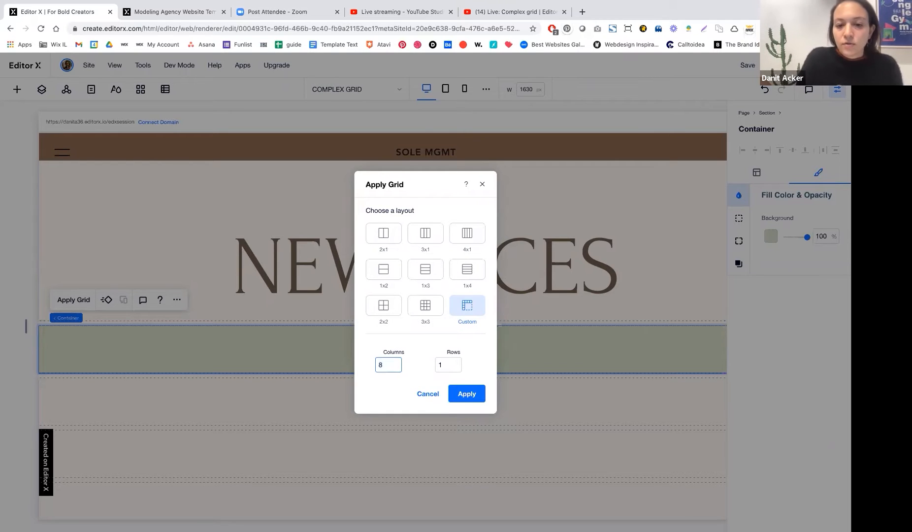
click(467, 393)
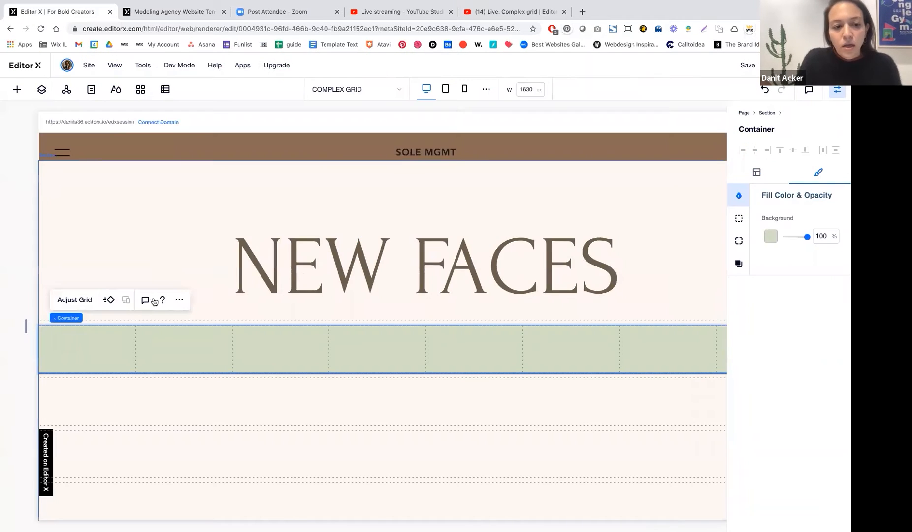
click(74, 299)
Set 10 px column gaps and make the first and last columns 0.4fr wide
click(433, 342)
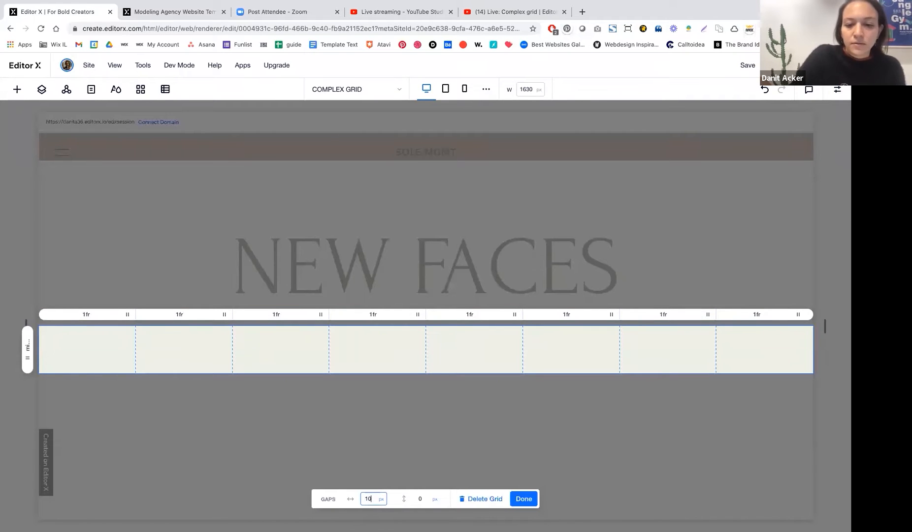
key(Return)
click(406, 405)
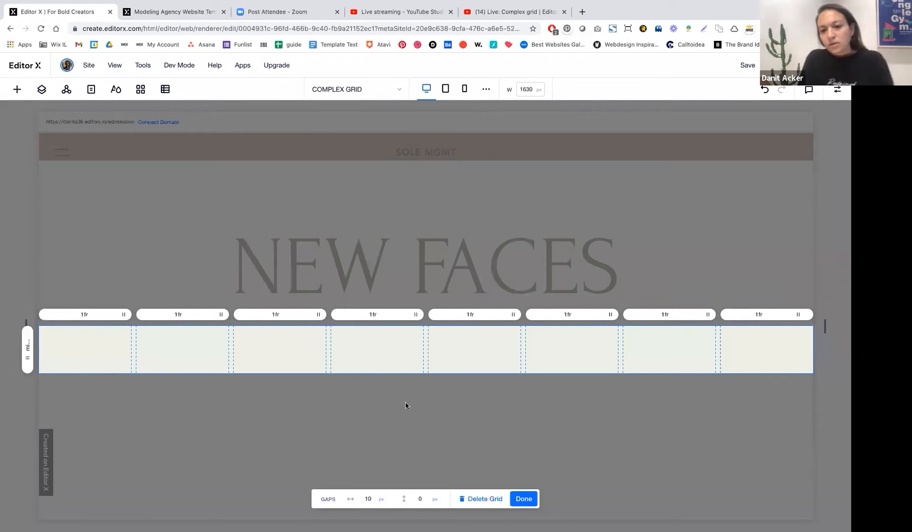
click(86, 316)
double_click(143, 345)
text(0.4)
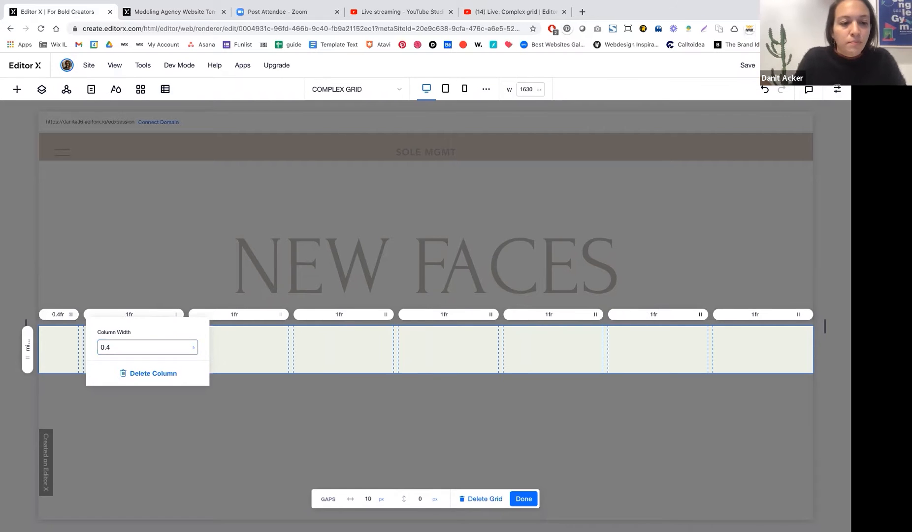
key(Return)
click(753, 316)
double_click(760, 347)
text(0.4)
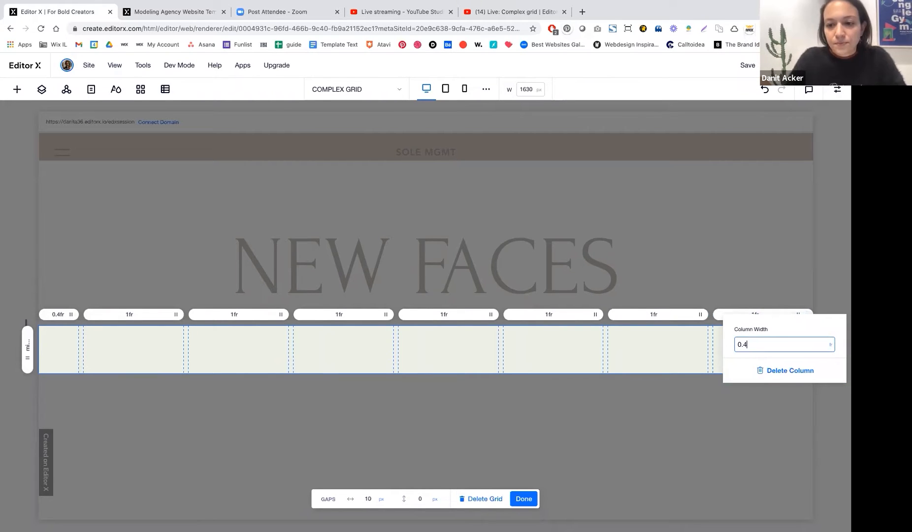
key(Return)
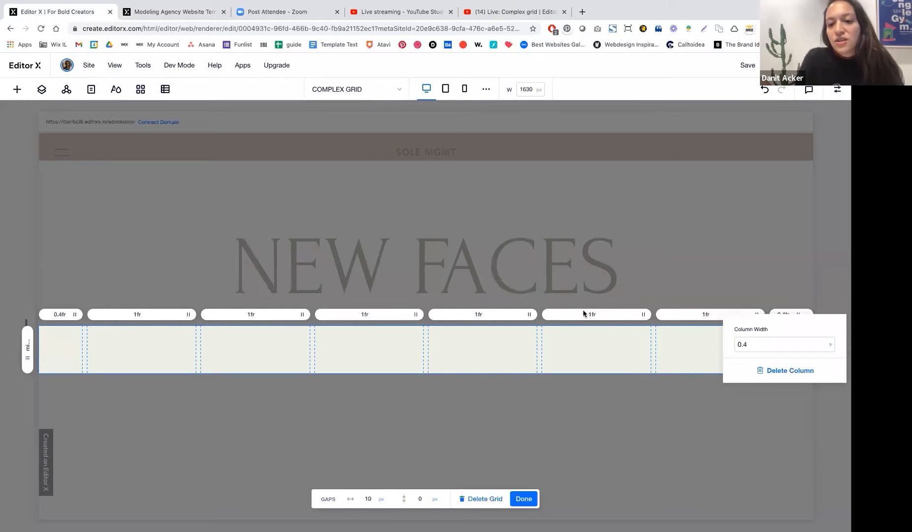
click(254, 313)
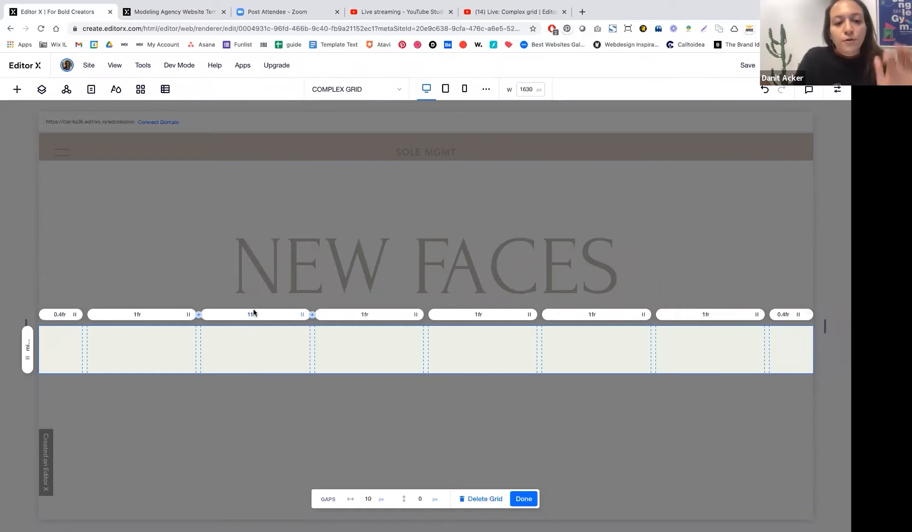
Set the third and fifth spacer columns to 4vw wide
click(252, 314)
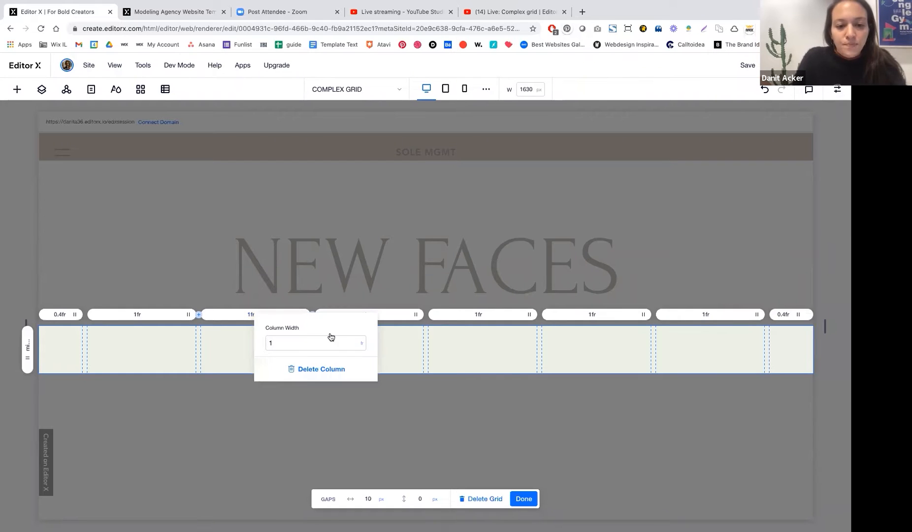
click(362, 344)
click(411, 446)
click(292, 343)
text(4)
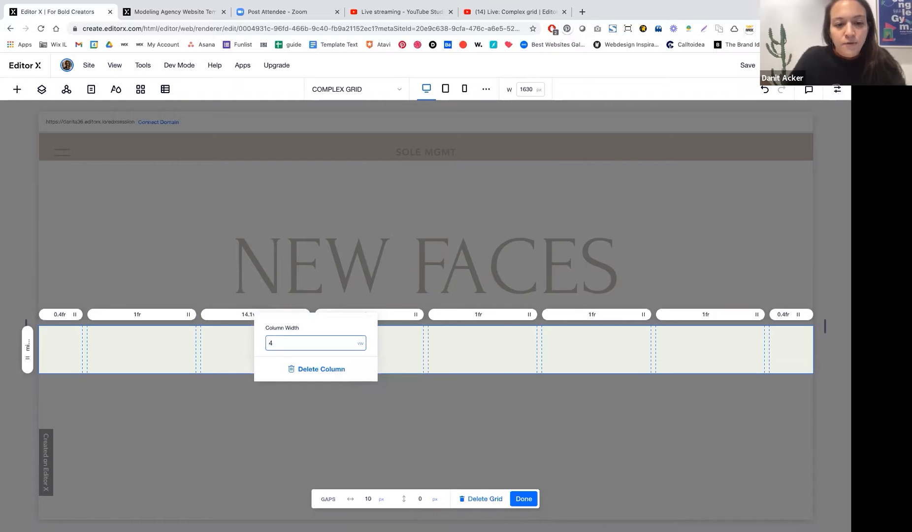
click(241, 336)
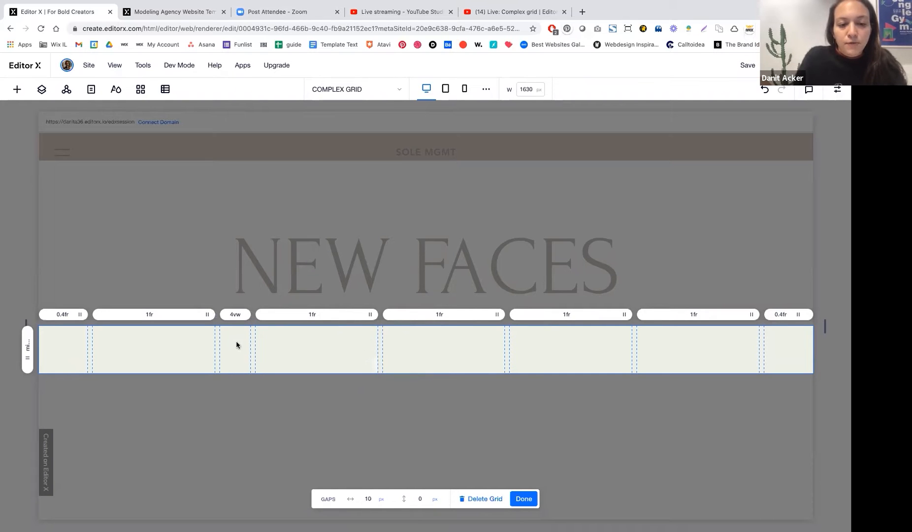
click(441, 315)
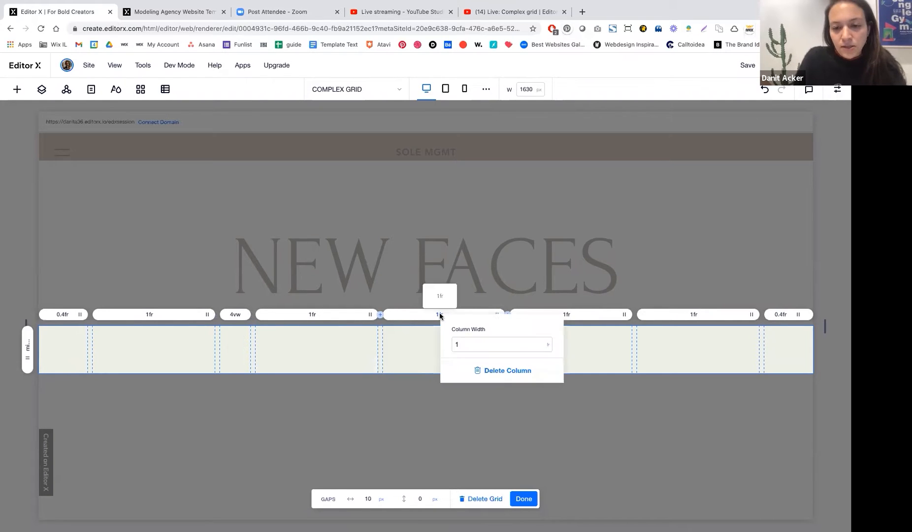
click(548, 346)
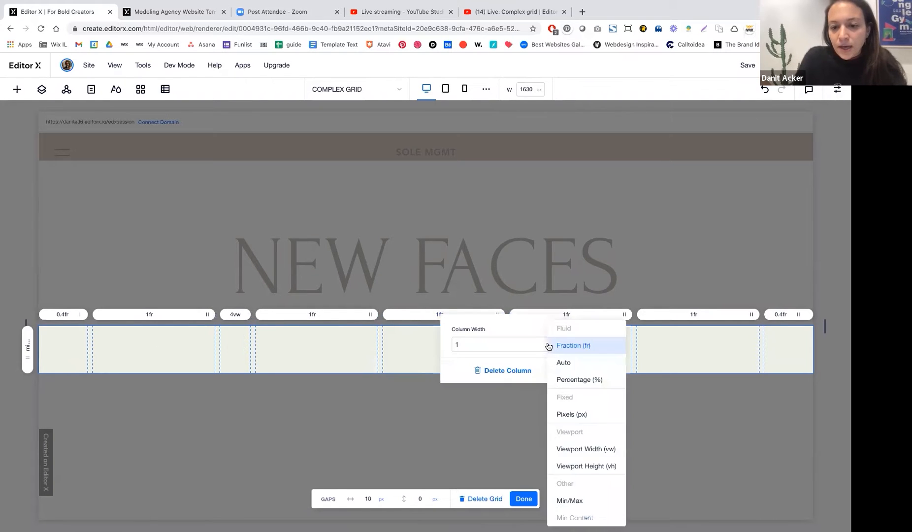
click(585, 447)
click(493, 350)
text(4)
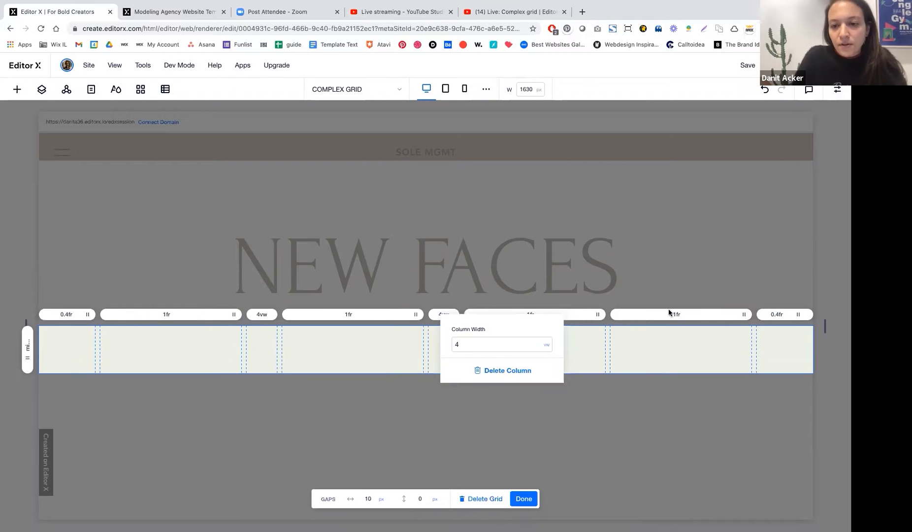
click(672, 314)
Set the seventh spacer column to 4vw and finish grid editing
click(777, 344)
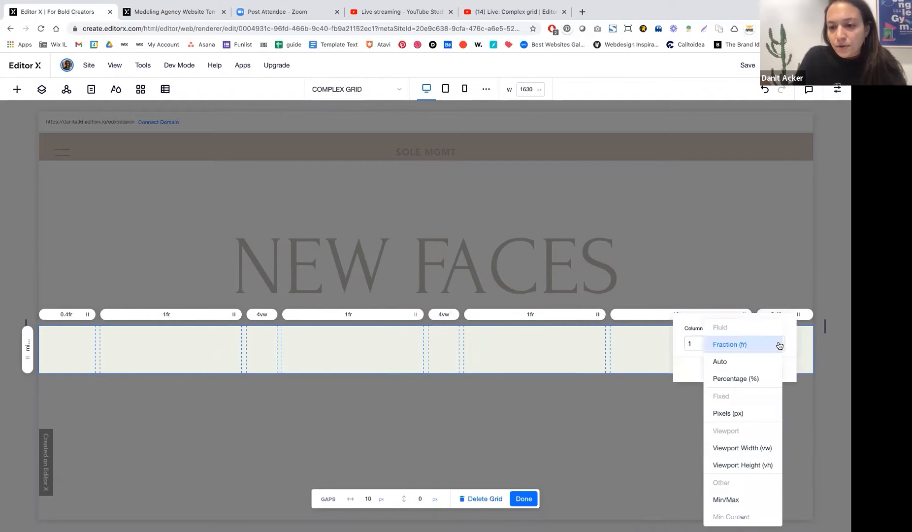
click(739, 449)
click(713, 342)
text(4)
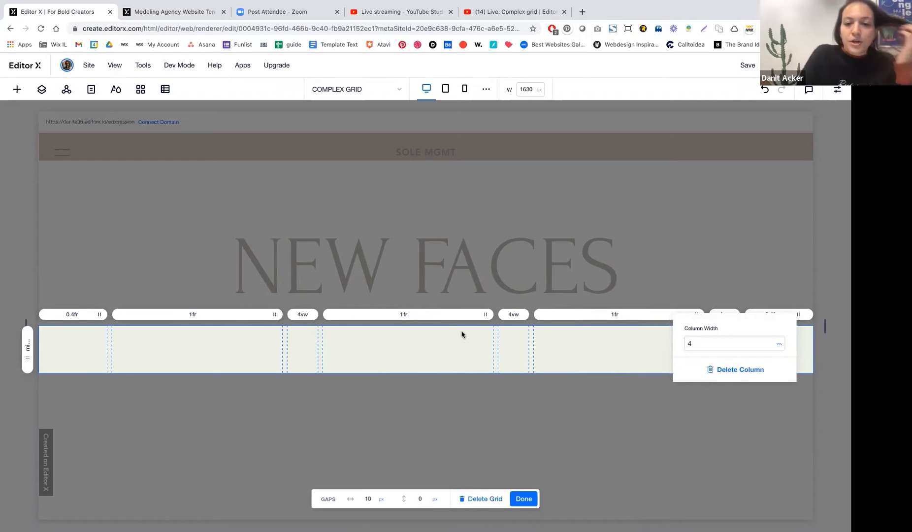
click(473, 336)
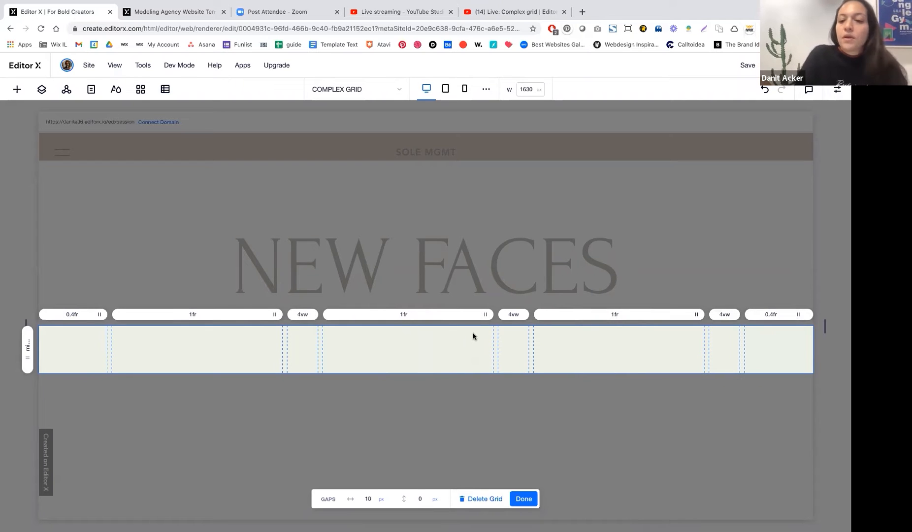
click(522, 499)
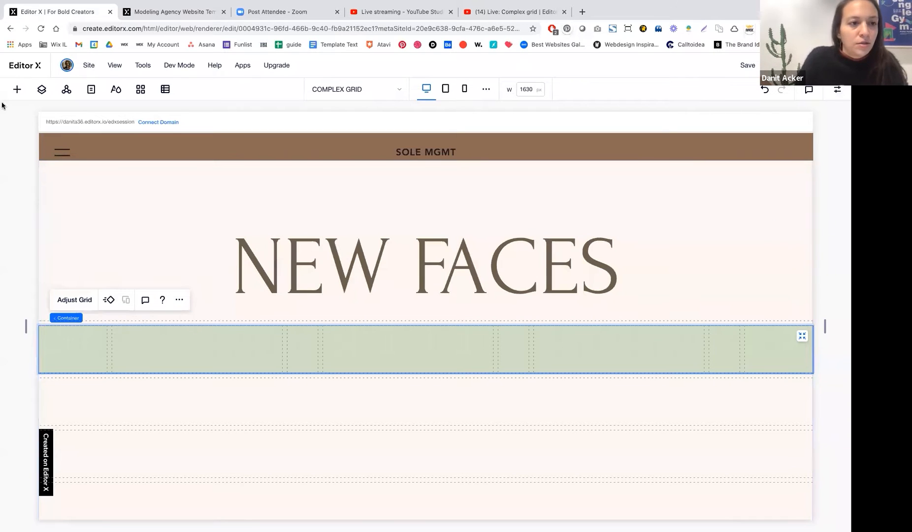
Add an 'Add a Title' text to the grid row's first model column at 100% width
click(16, 90)
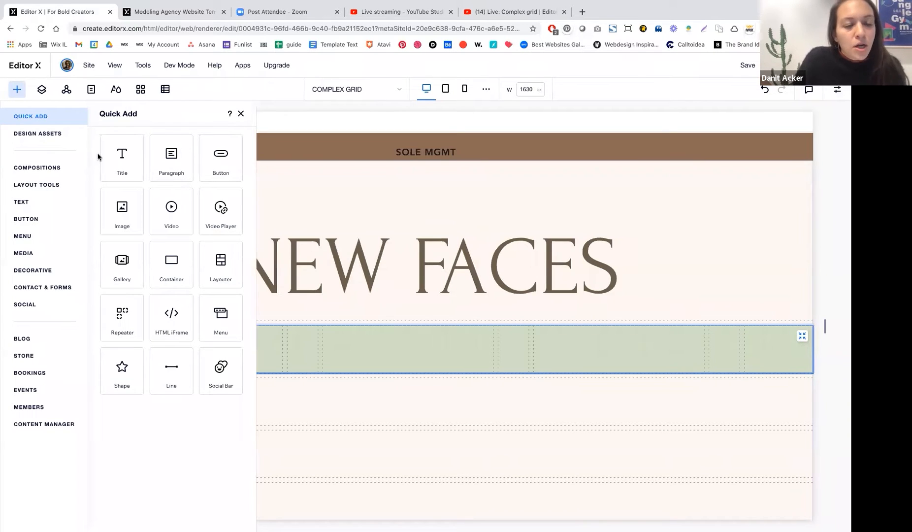
drag(122, 158, 198, 351)
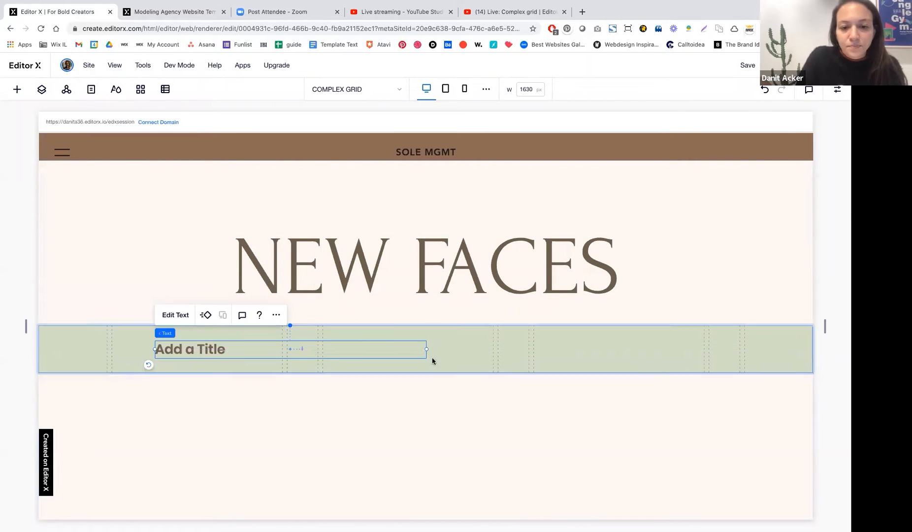
drag(426, 349, 192, 353)
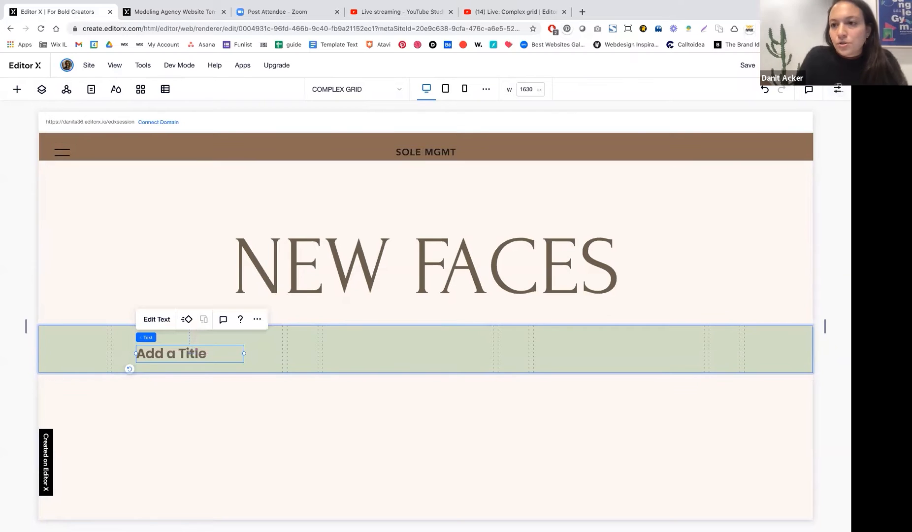
click(770, 245)
text(100)
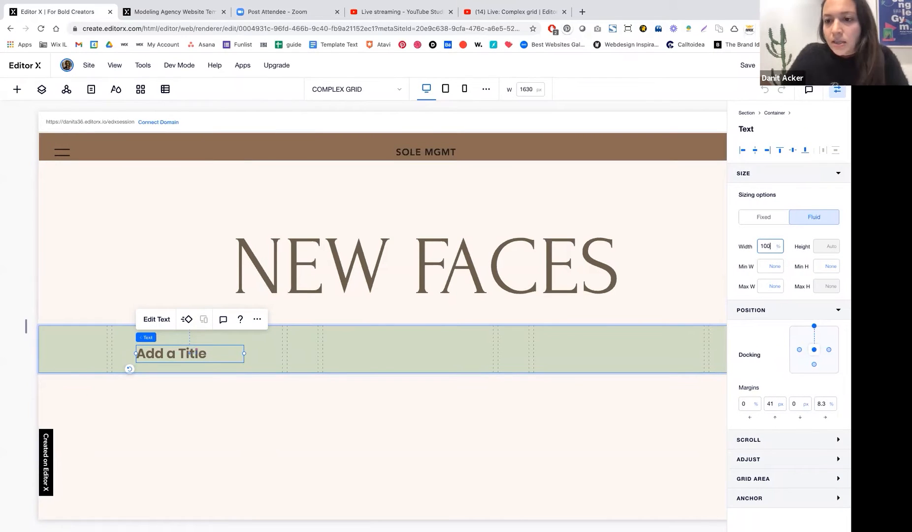
key(Return)
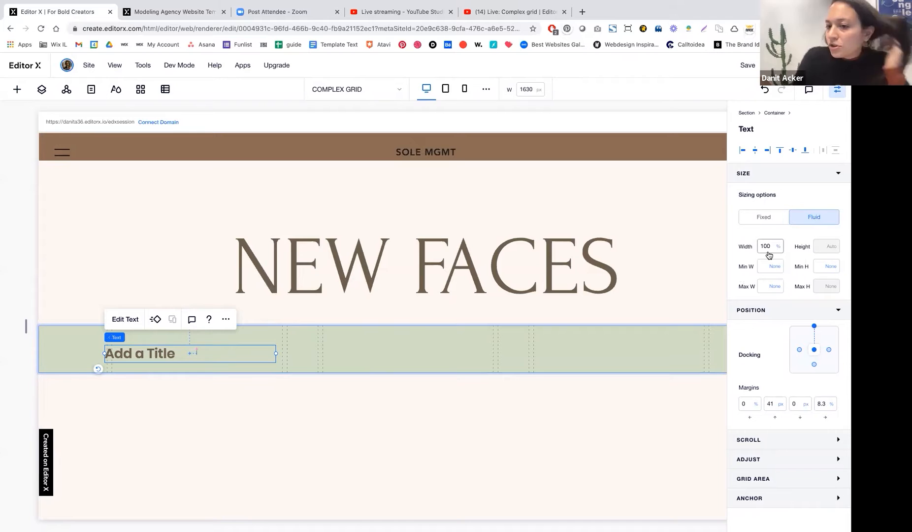
Refit the title in its cell at 100% width and undock its top so margins are 0
drag(140, 354, 144, 349)
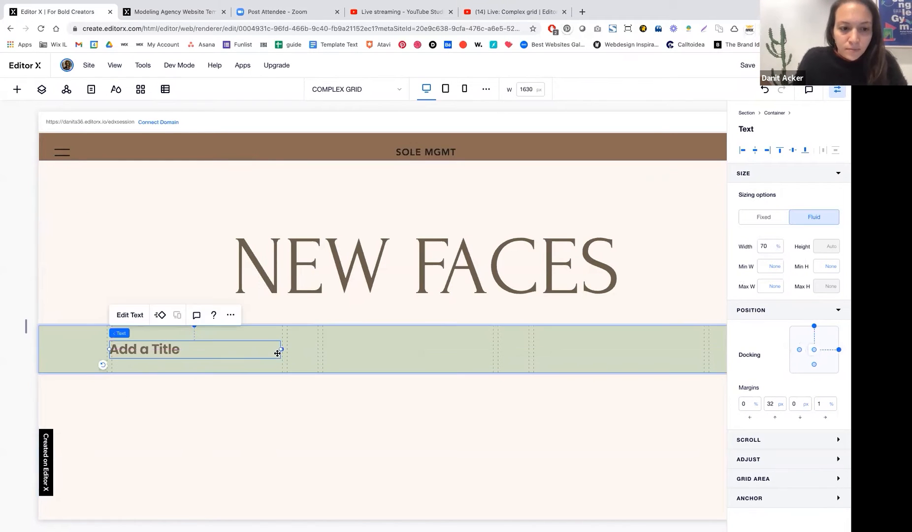
drag(279, 349, 270, 350)
drag(157, 348, 175, 349)
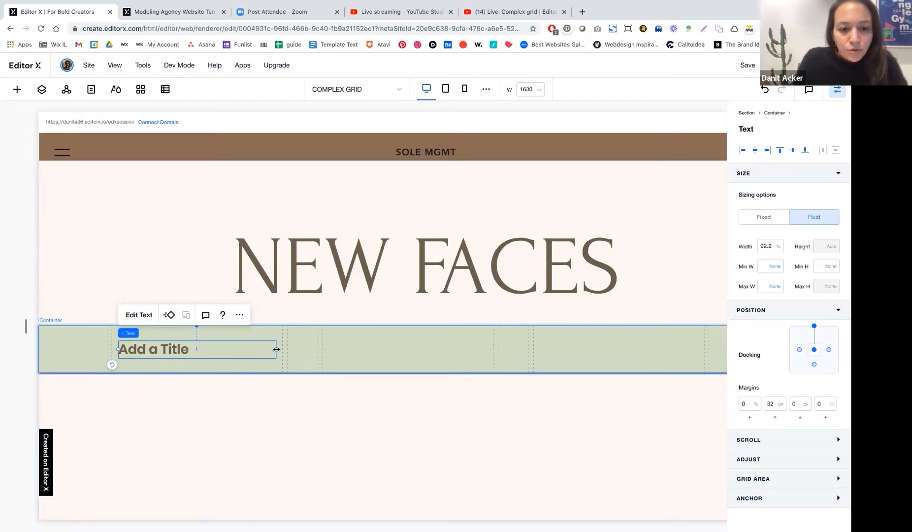
click(773, 244)
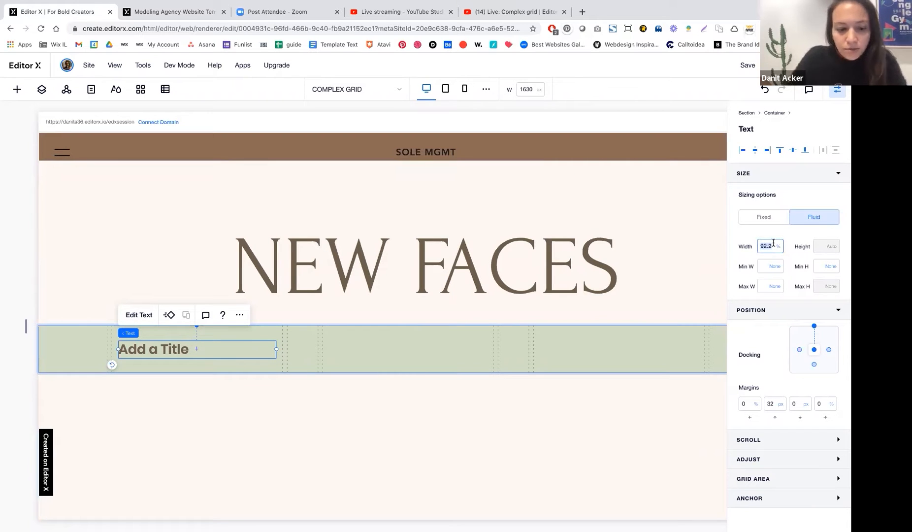
text(100)
key(Return)
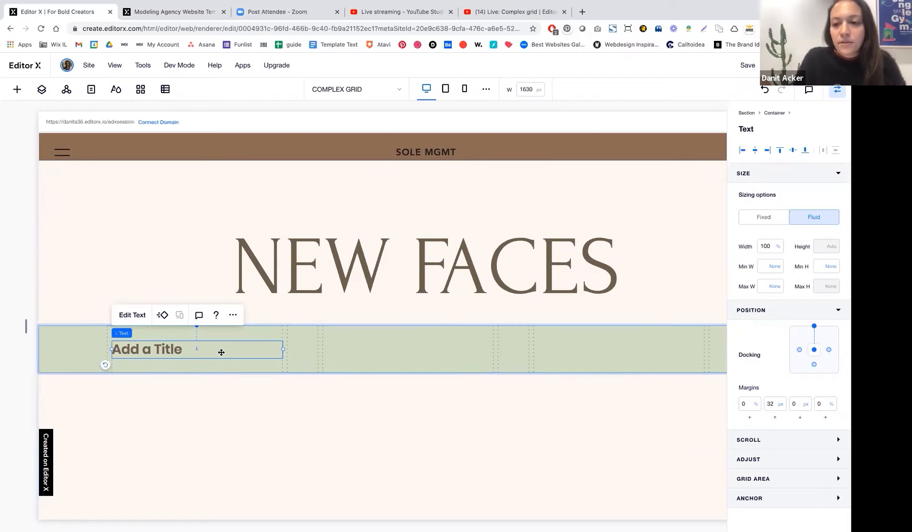
click(815, 327)
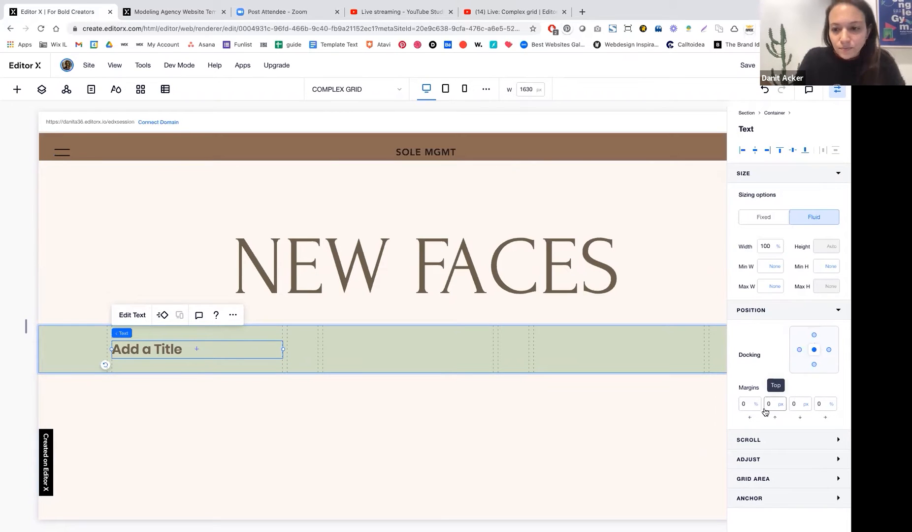
click(139, 314)
Style the title as Heading 2 with a responsive font size from 13 to 70
click(144, 296)
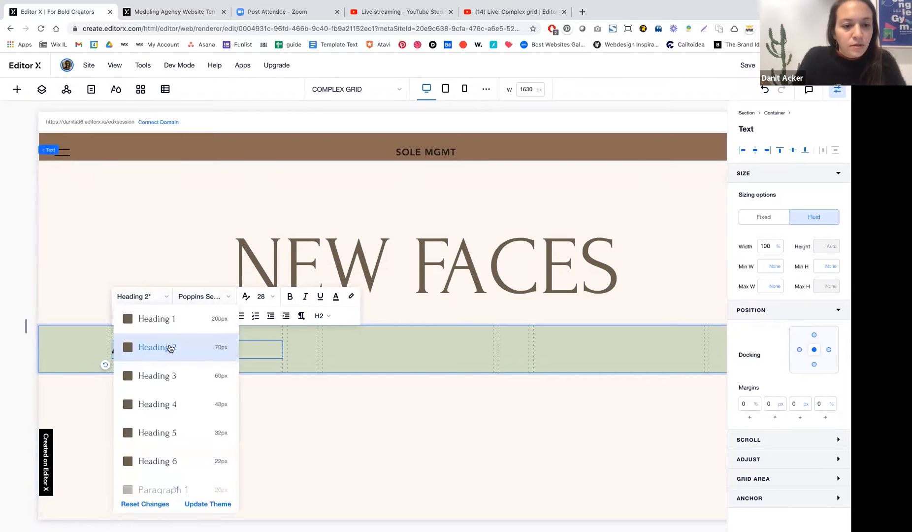
click(171, 318)
click(143, 281)
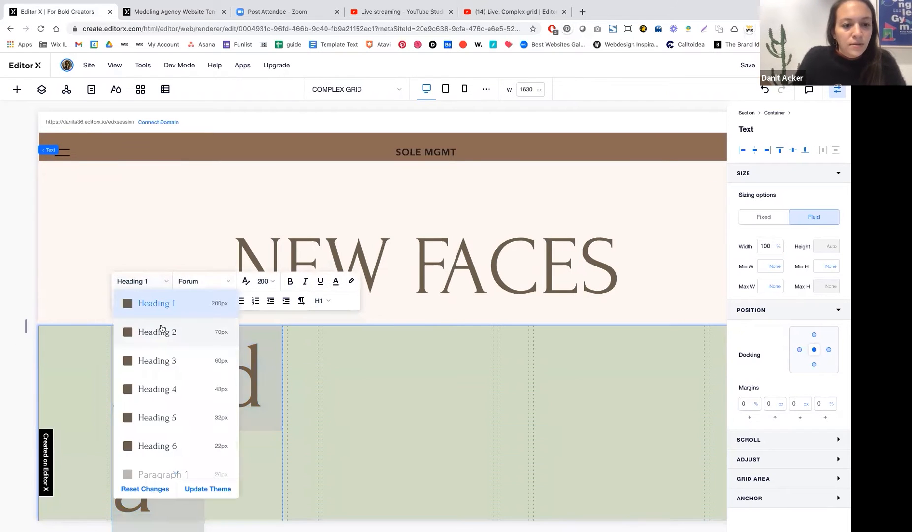
click(162, 328)
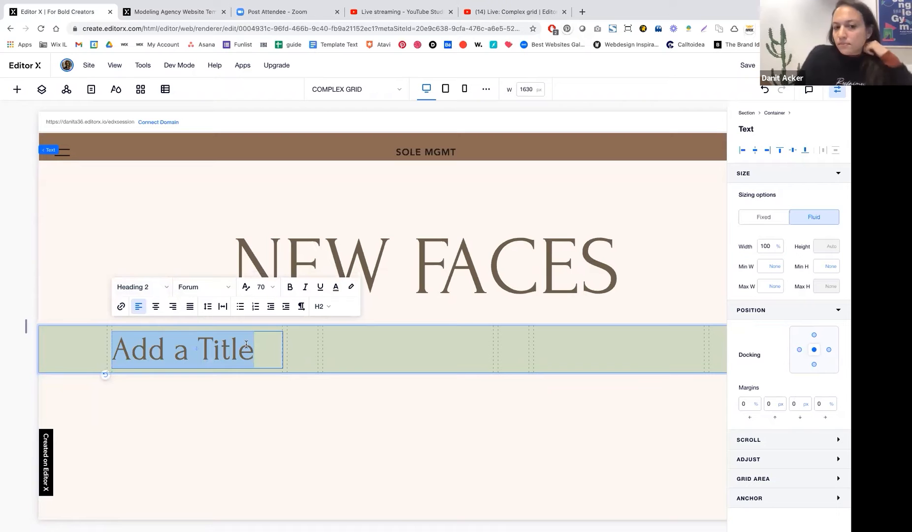
click(245, 287)
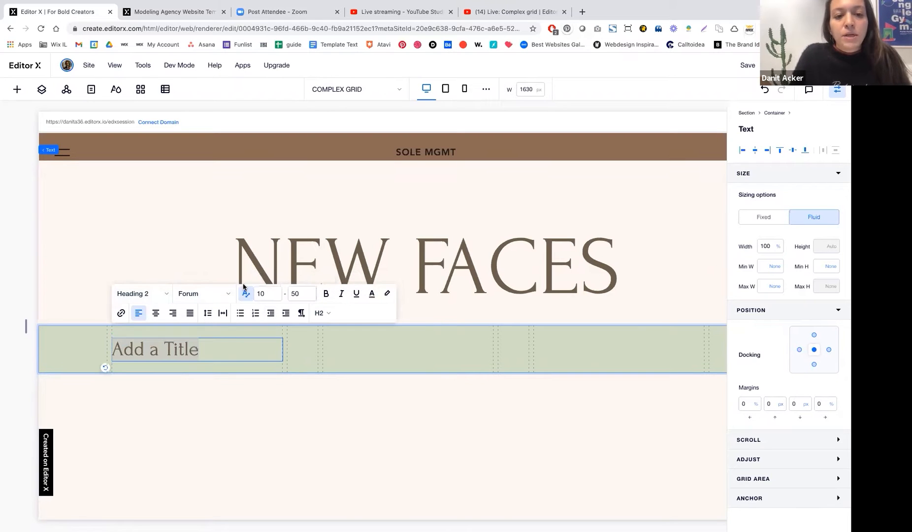
click(261, 294)
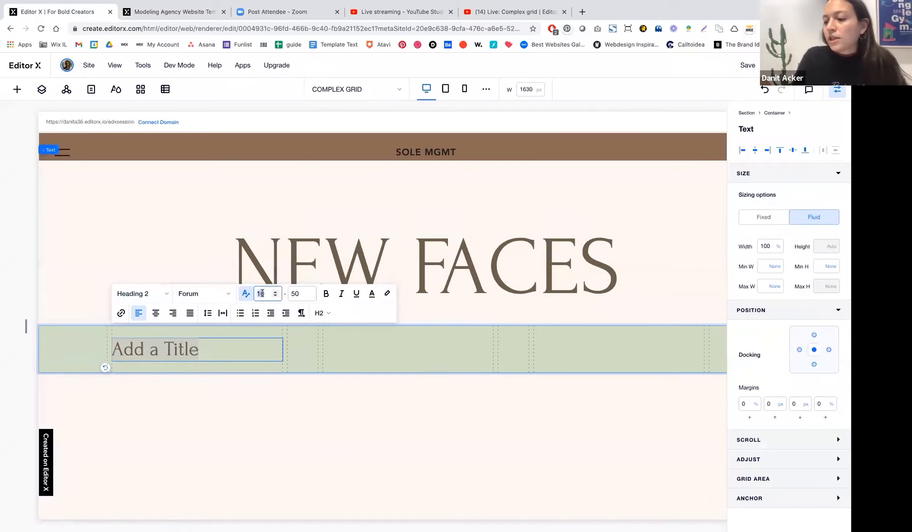
key(BackSpace)
text(3)
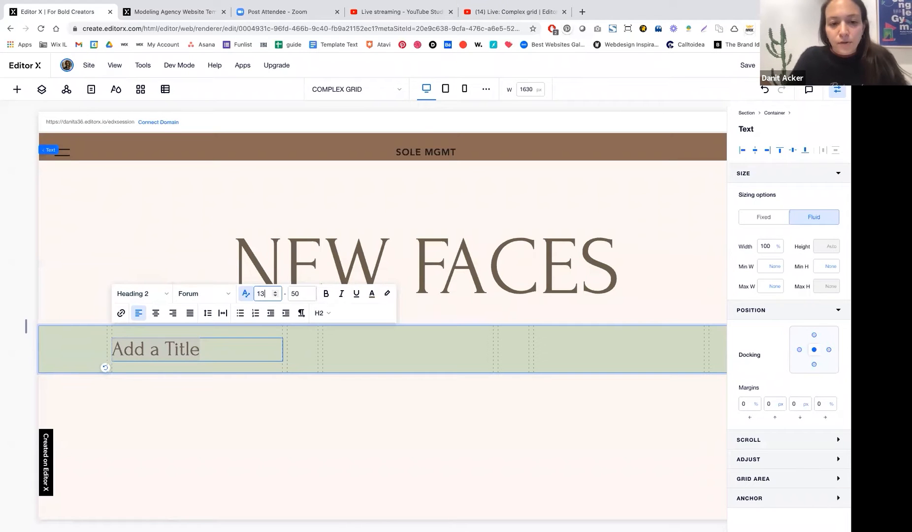
key(Tab)
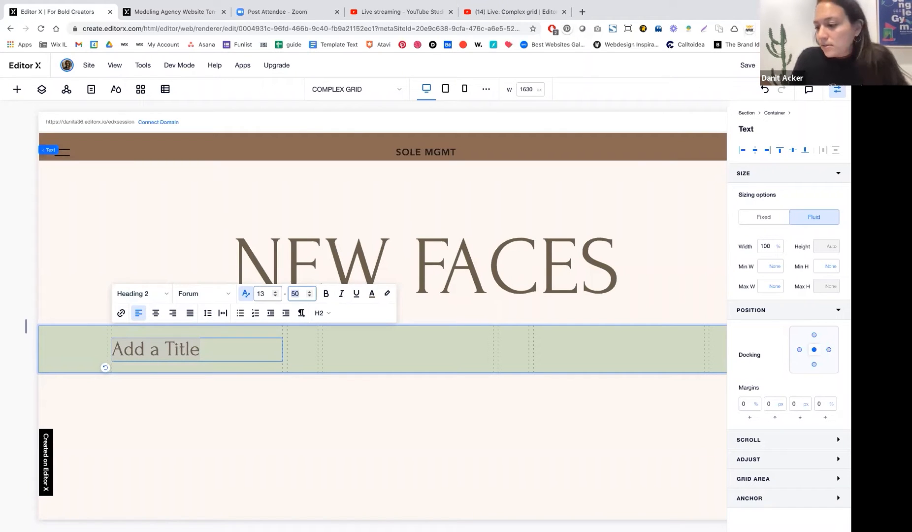
text(70)
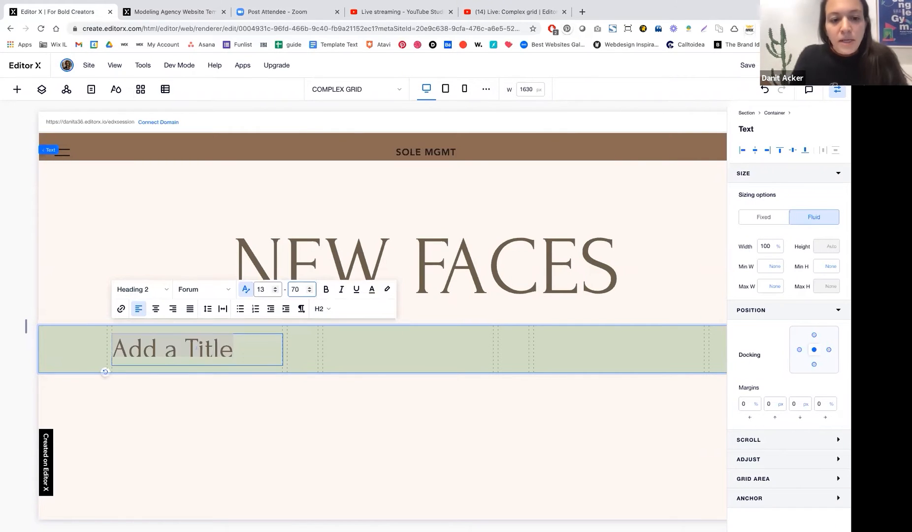
click(222, 351)
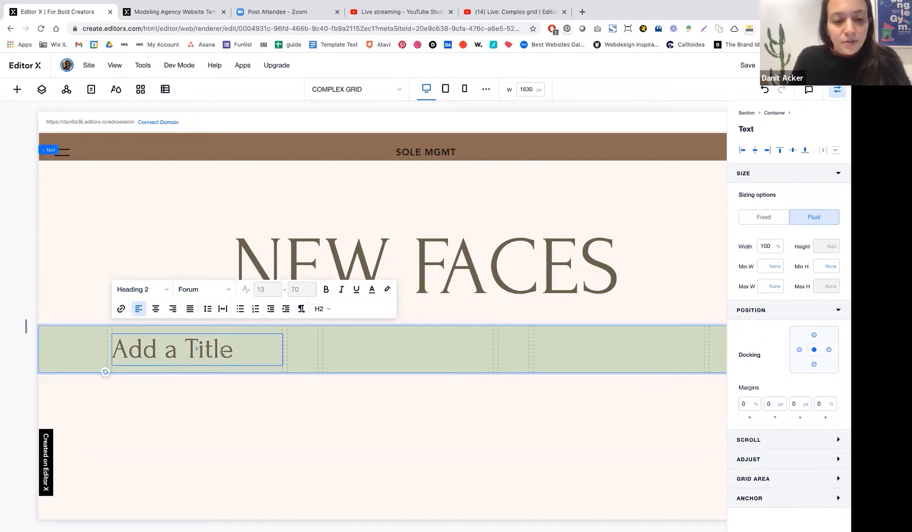
Replace the placeholder heading with CASEY FROST and italicise the first name
double_click(223, 351)
click(222, 351)
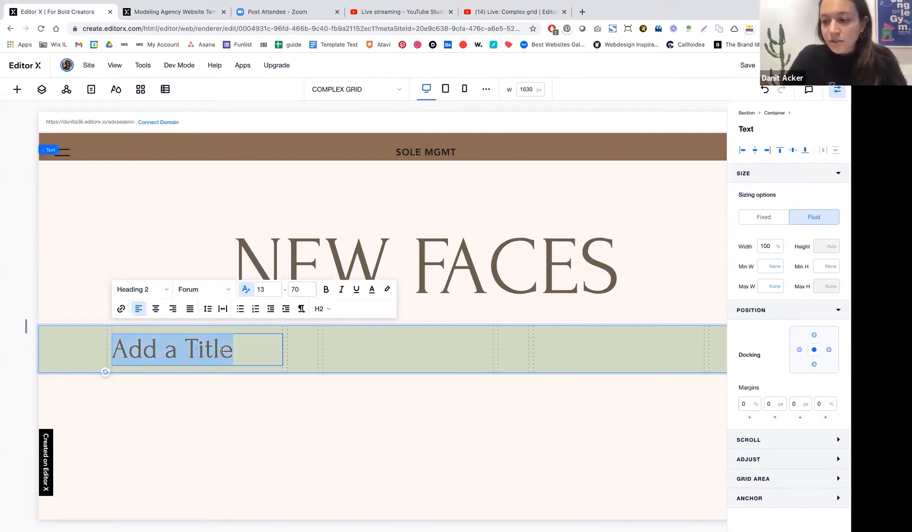
text(CASS)
key(BackSpace)
text(EY F)
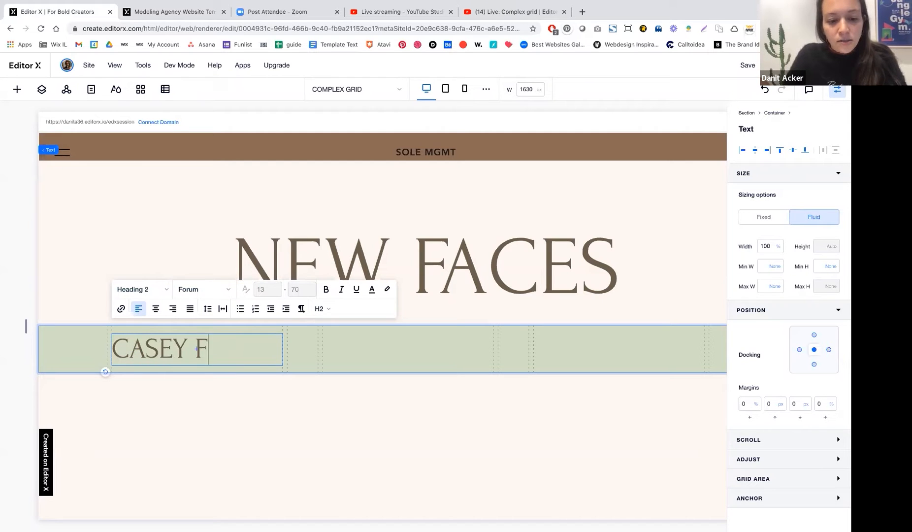
text(ROST)
drag(186, 348, 102, 345)
click(340, 291)
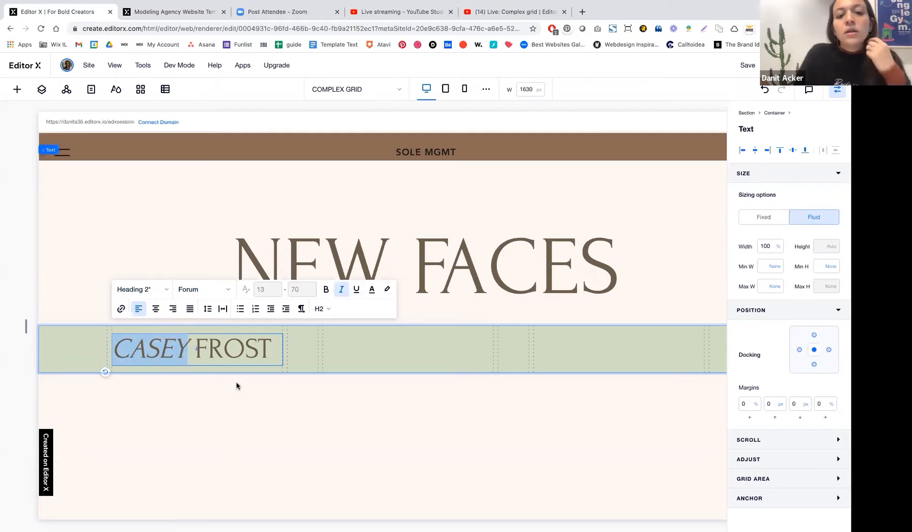
click(239, 401)
Centre-align the CASEY FROST name text in its column
double_click(258, 347)
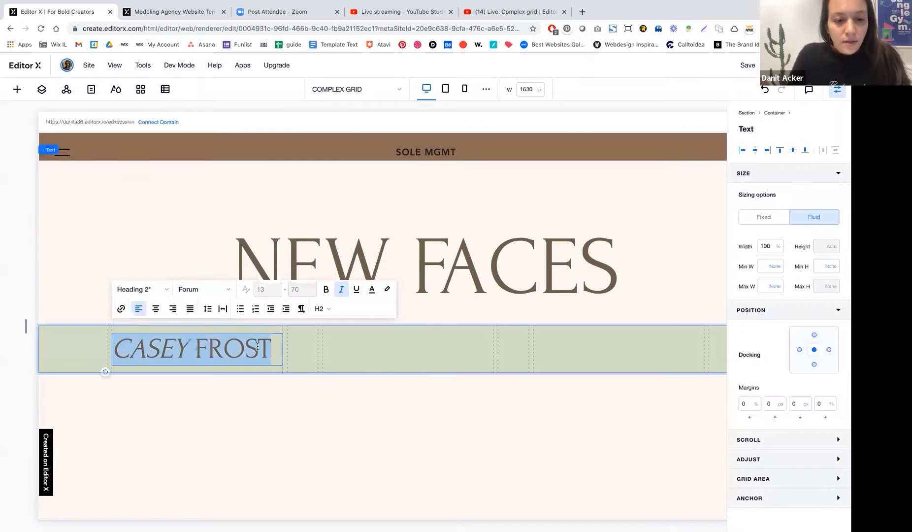
click(155, 308)
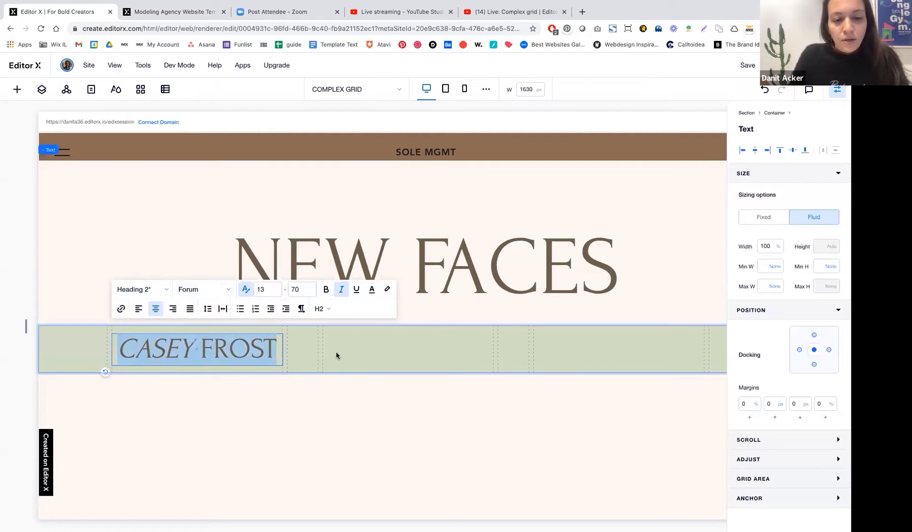
click(303, 354)
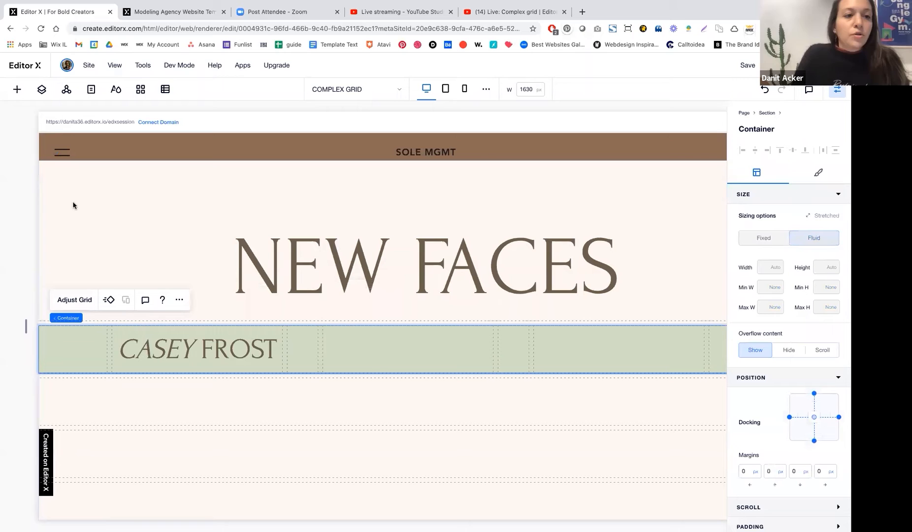
click(16, 90)
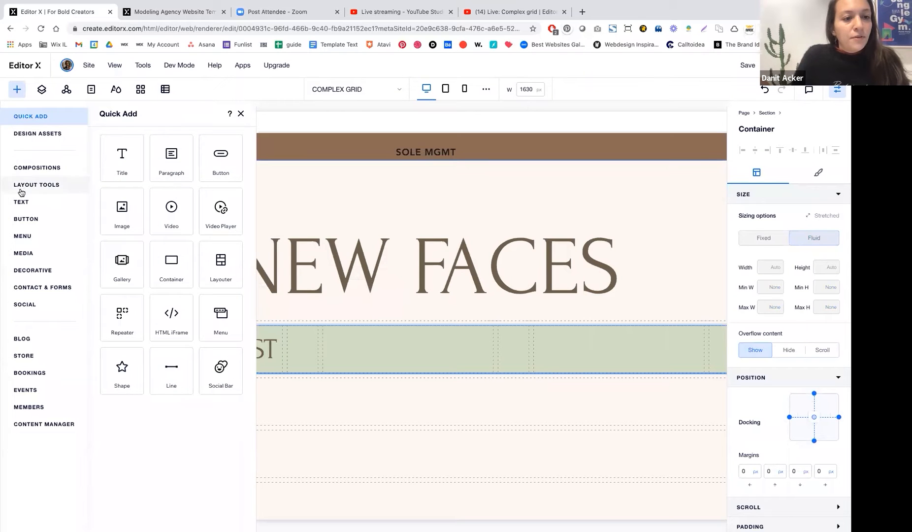
click(26, 252)
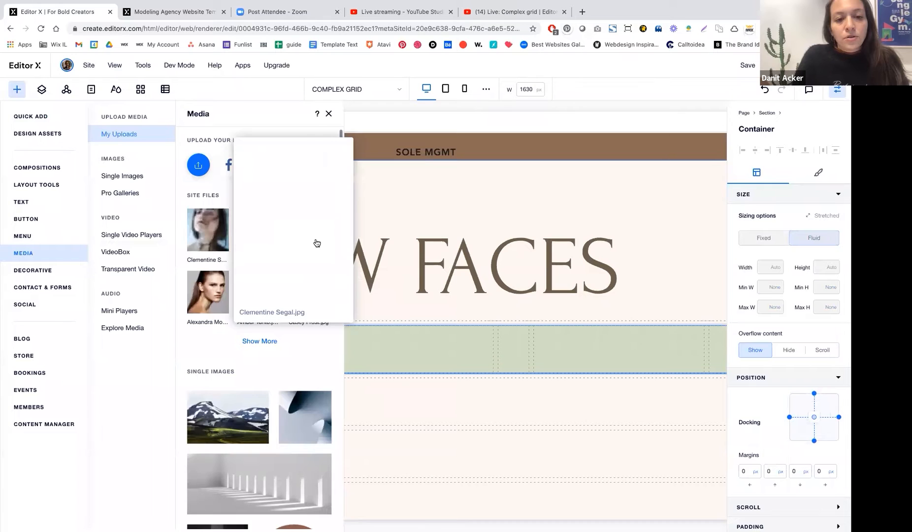
mouse_move(196, 236)
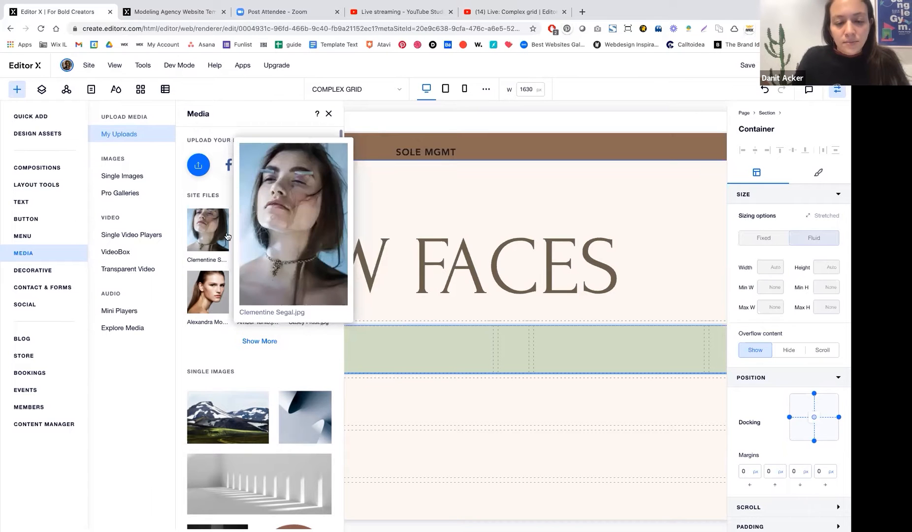
drag(308, 290, 409, 363)
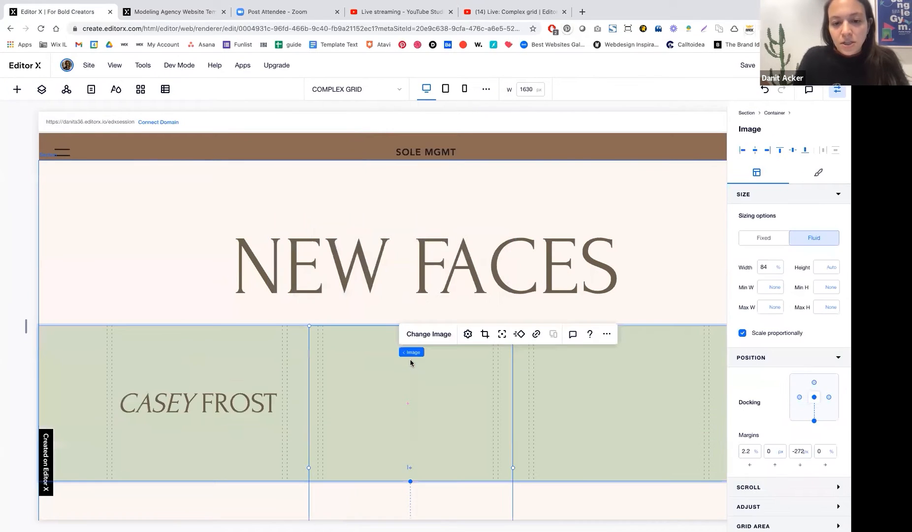
scroll(410, 362, down, 2)
drag(495, 476, 307, 254)
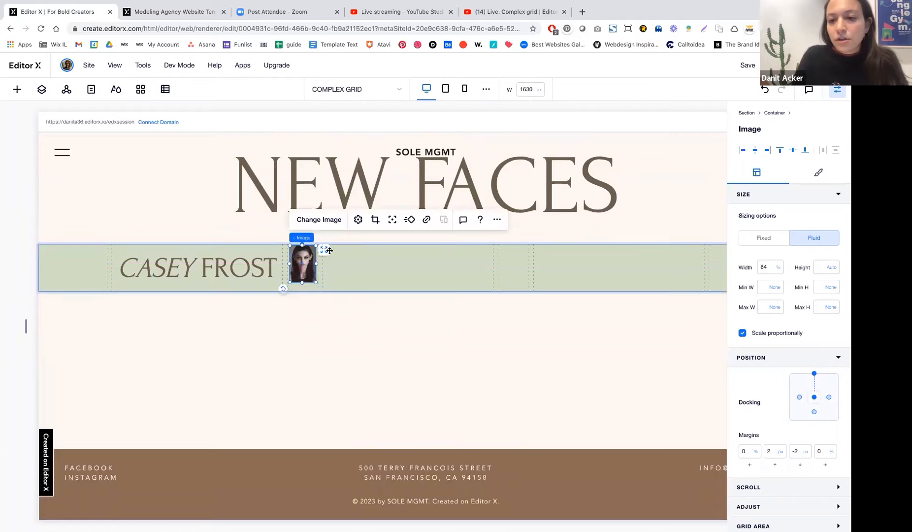
Set the portrait's width to 4 vw with a 40 px minimum width
click(769, 267)
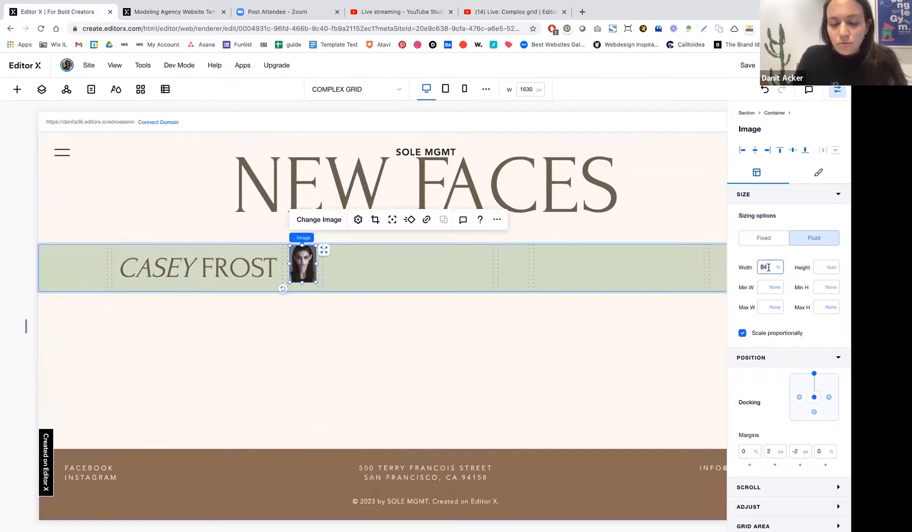
click(778, 267)
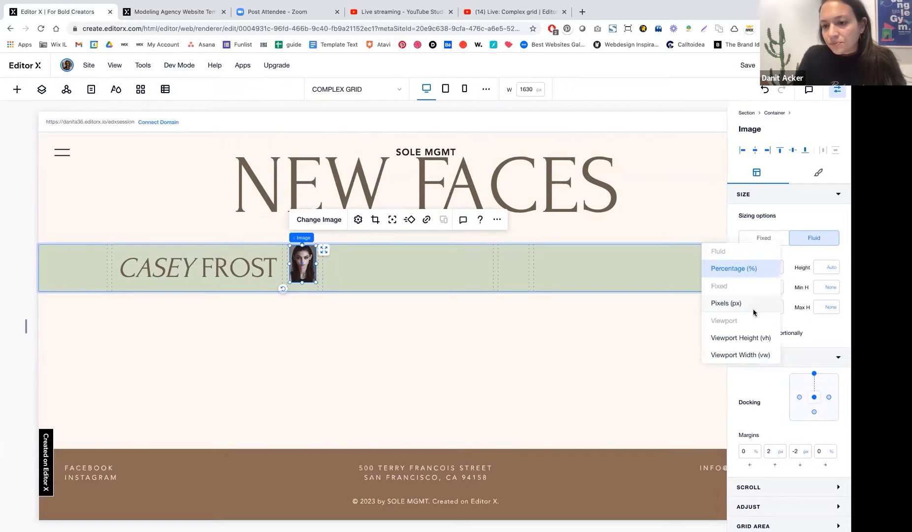
click(757, 356)
click(766, 267)
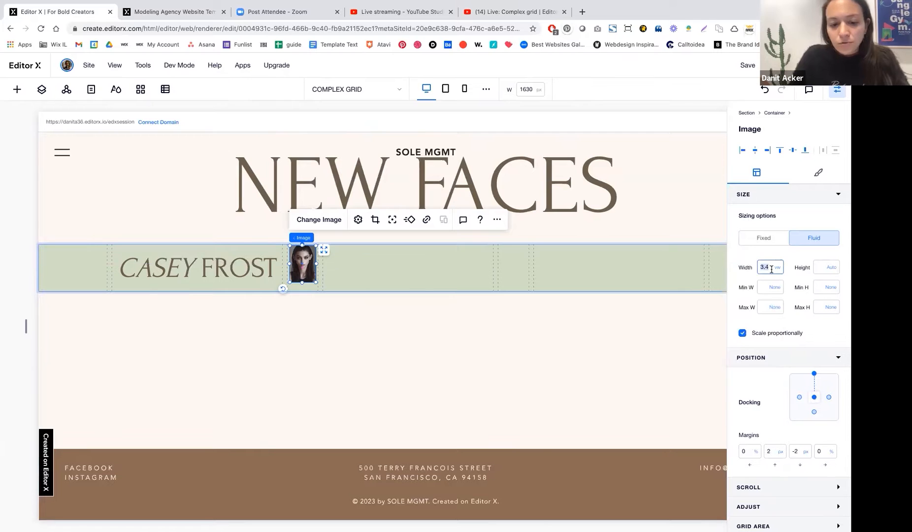
text(4)
key(Return)
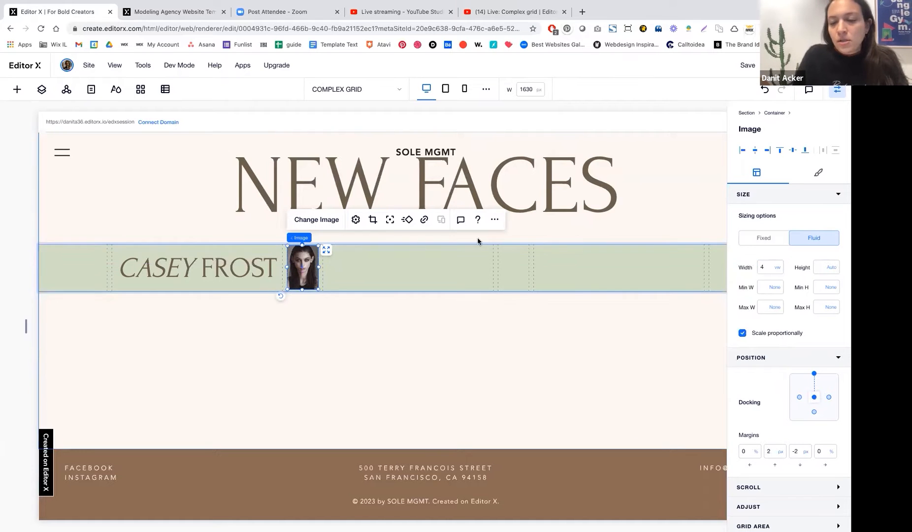
click(774, 286)
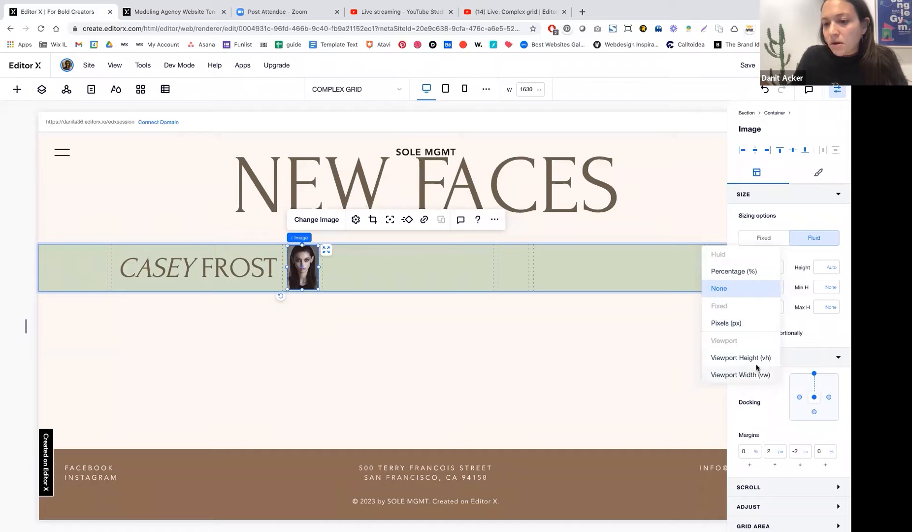
click(759, 323)
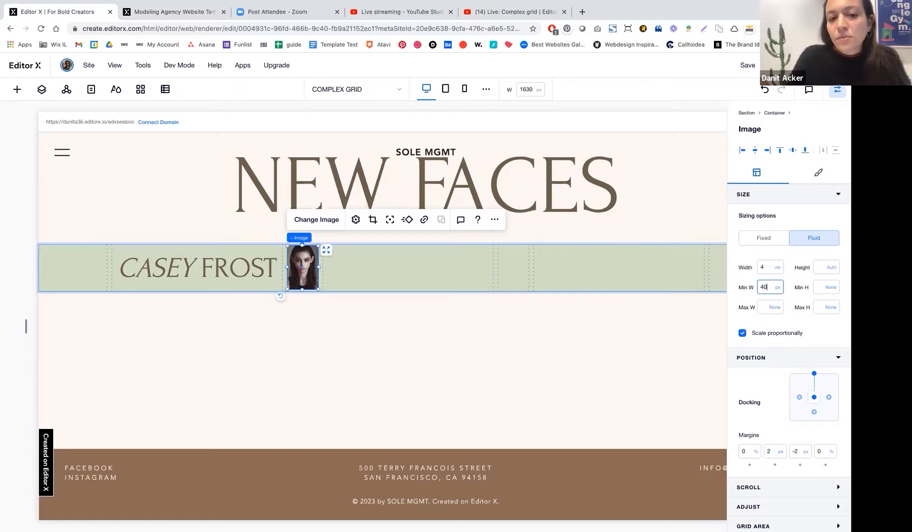
key(Return)
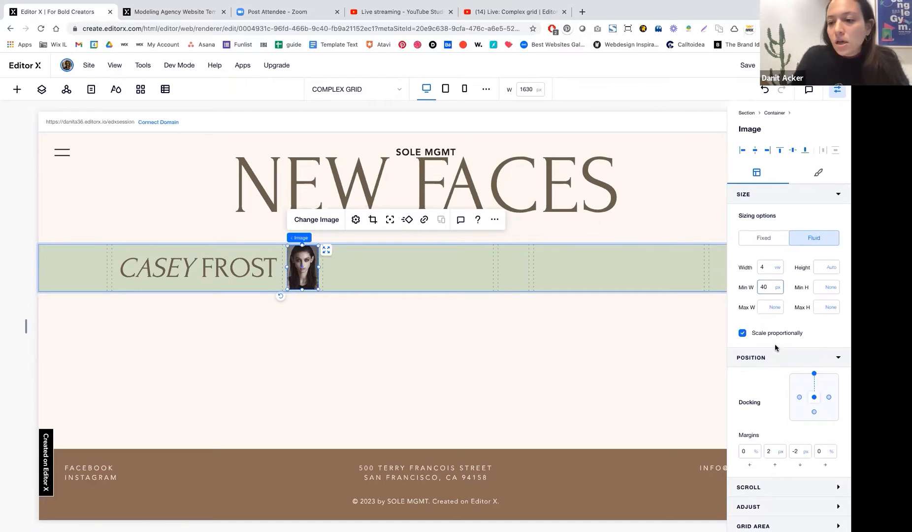
Set the portrait's top and bottom margins to 0
scroll(777, 389, down, 1)
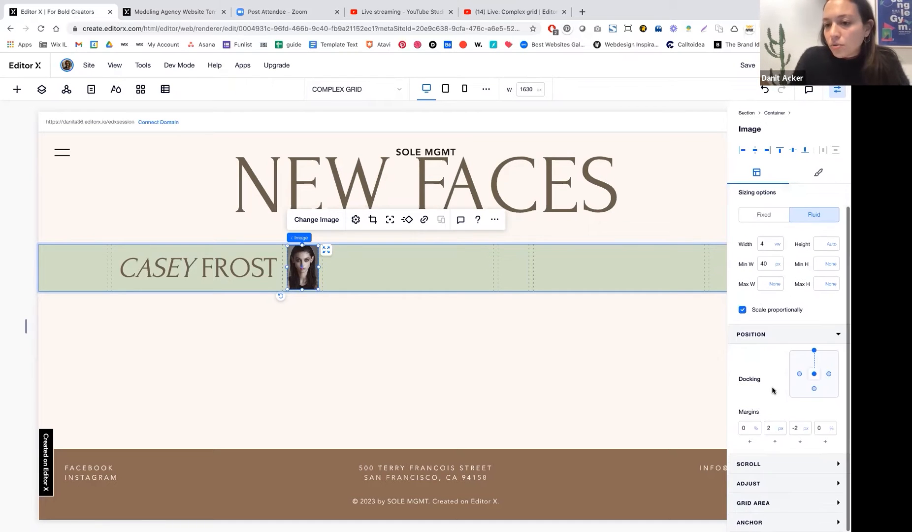
click(773, 428)
key(Tab)
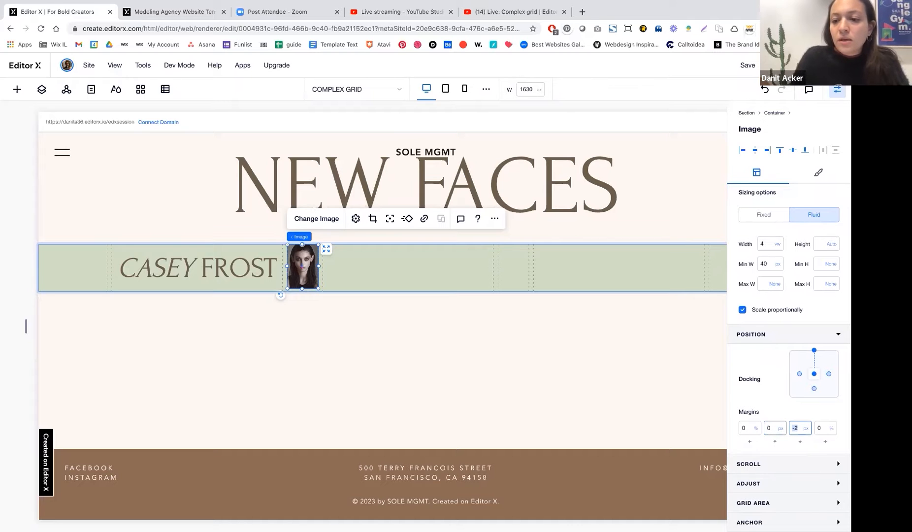
text(0)
key(Tab)
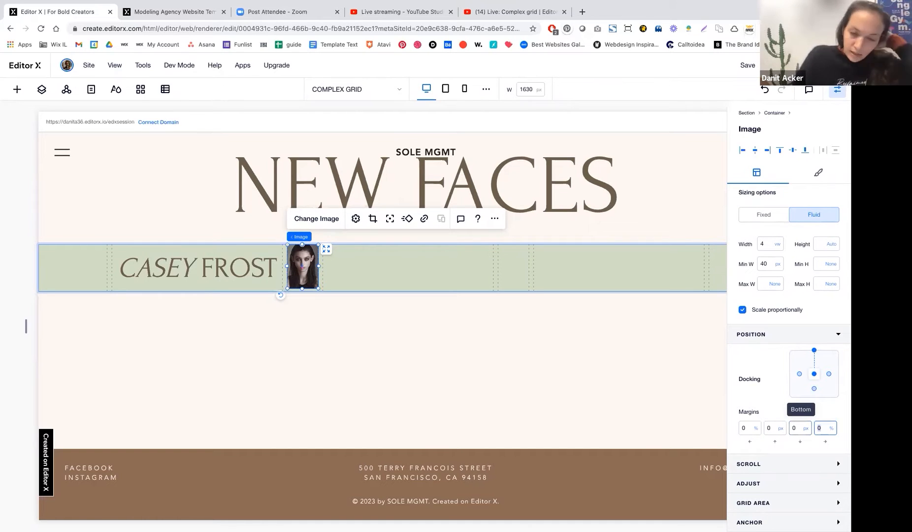
Make the portrait end at grid column 4 and reset its left margin to 0
click(774, 485)
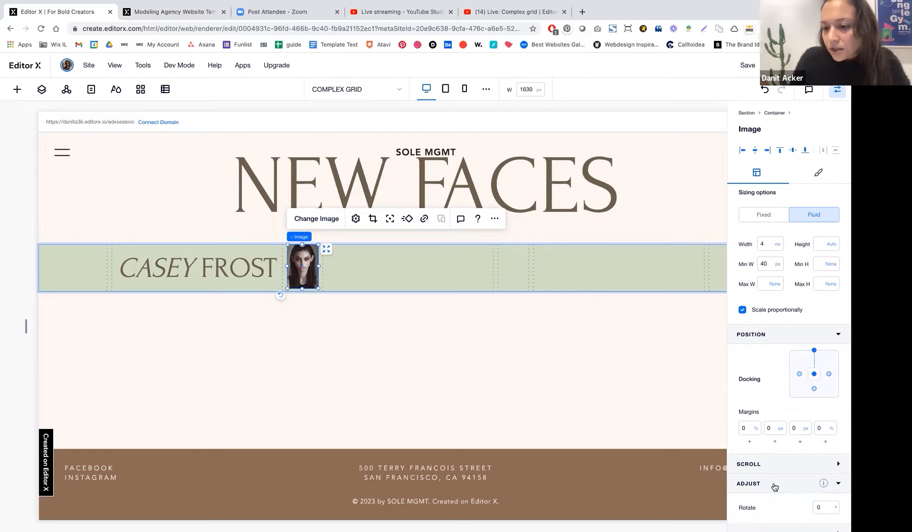
click(774, 484)
click(776, 502)
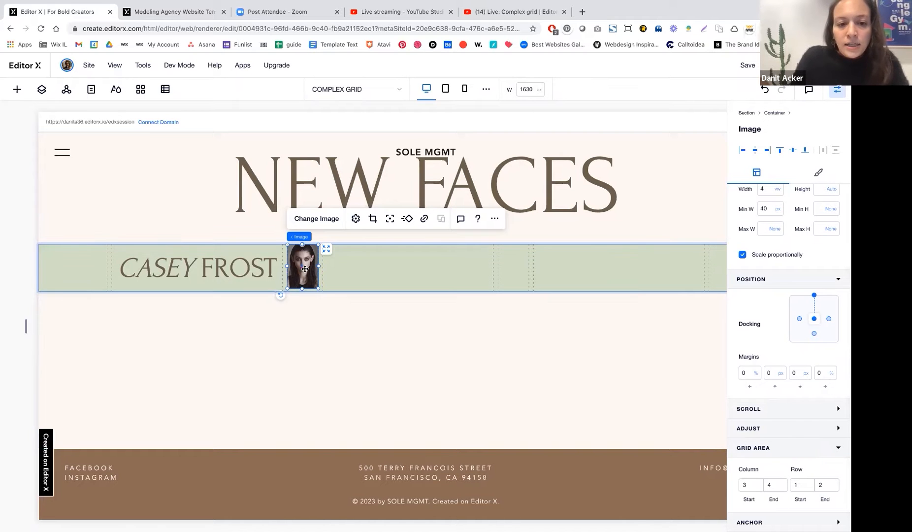
drag(313, 268, 322, 268)
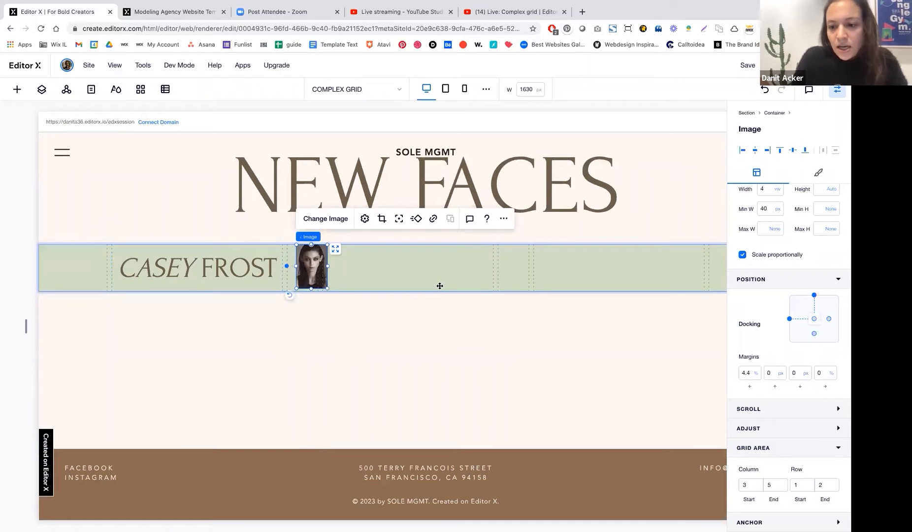
click(775, 485)
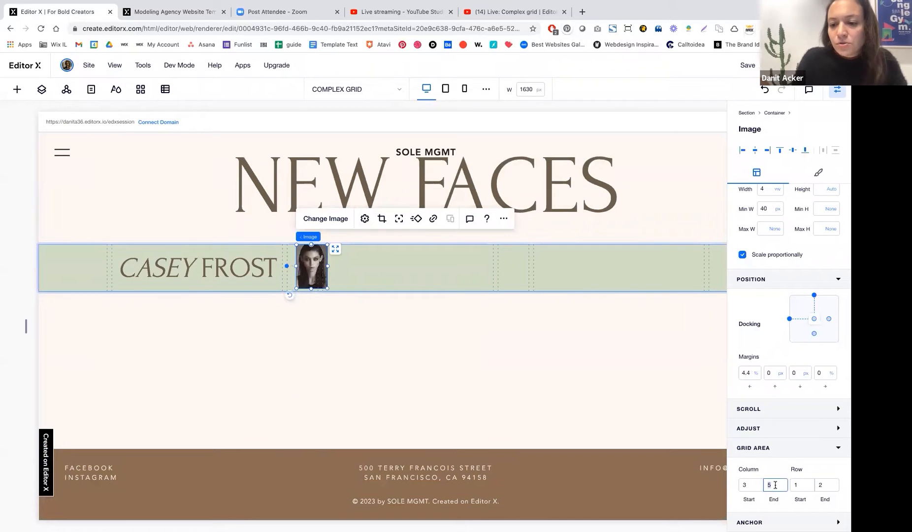
key(Down)
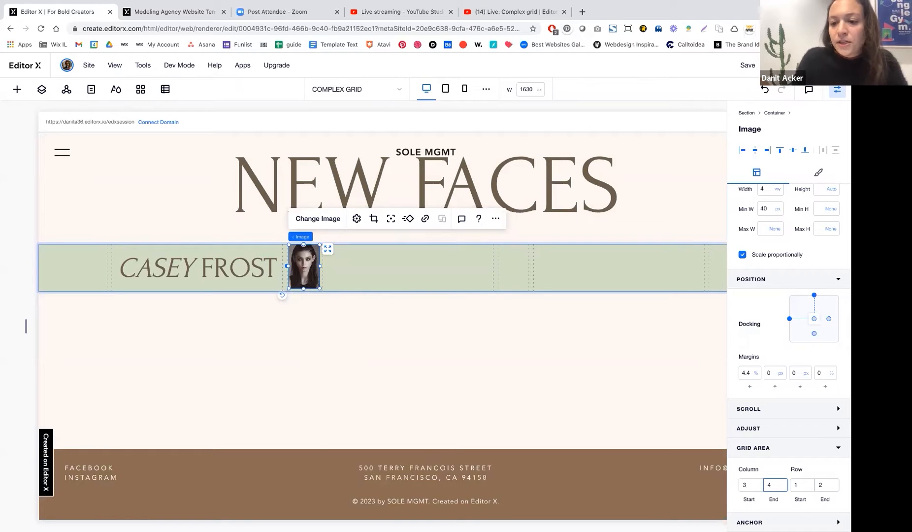
click(746, 374)
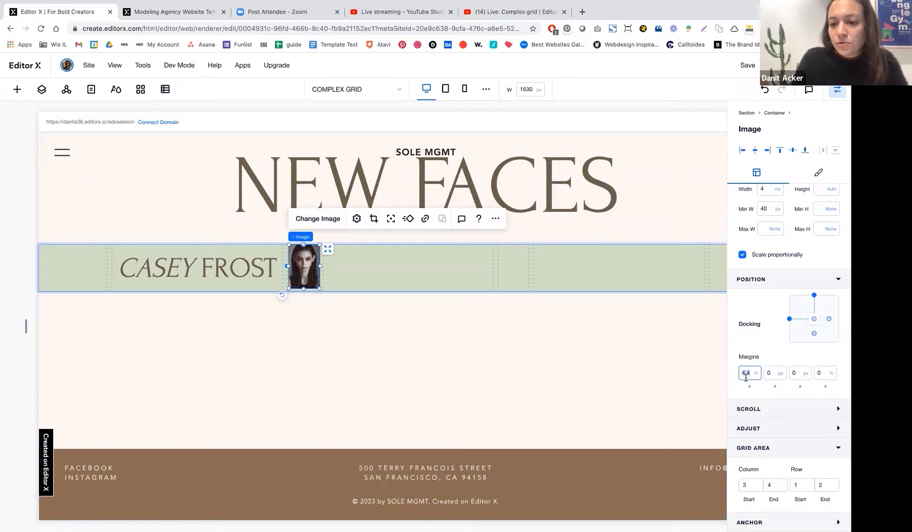
key(Return)
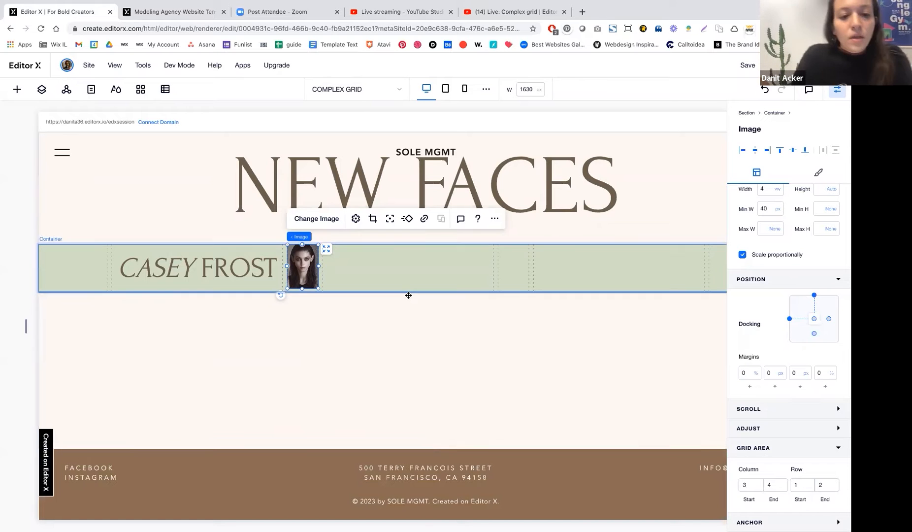
click(246, 262)
double_click(246, 262)
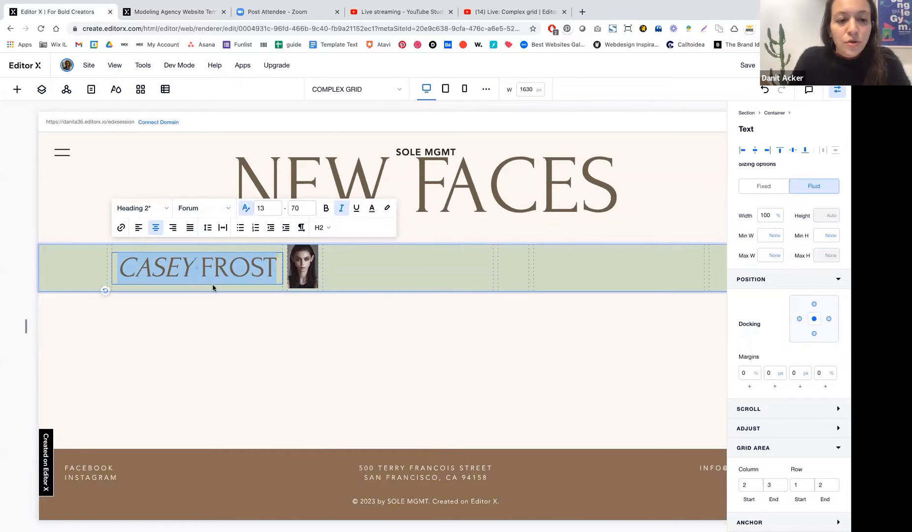
click(192, 336)
click(185, 270)
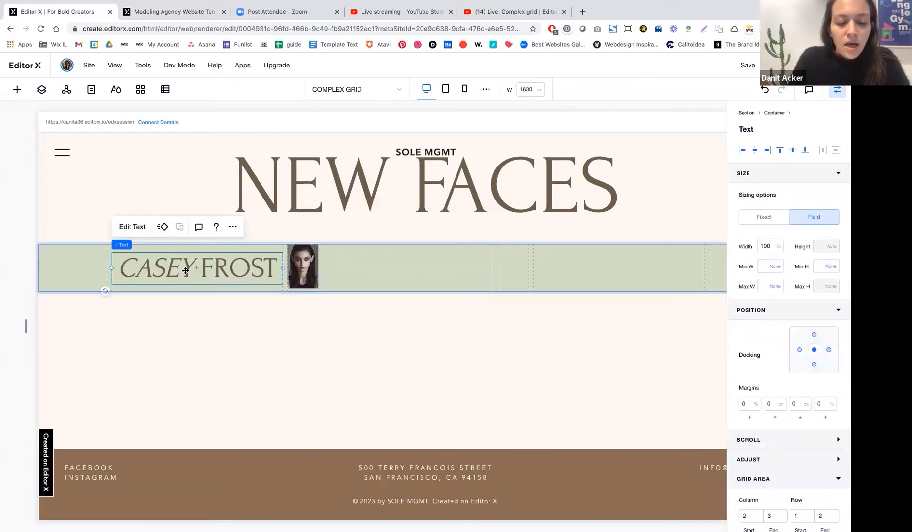
drag(185, 271, 181, 282)
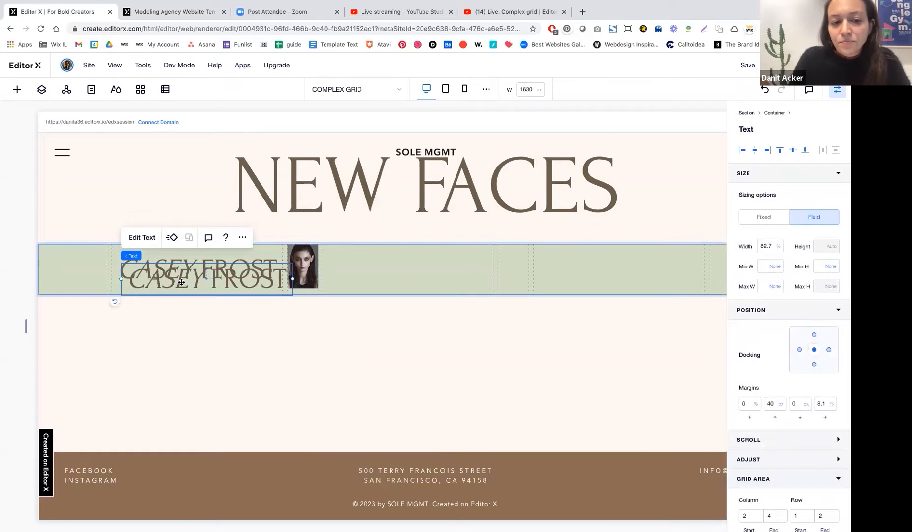
drag(307, 290, 376, 269)
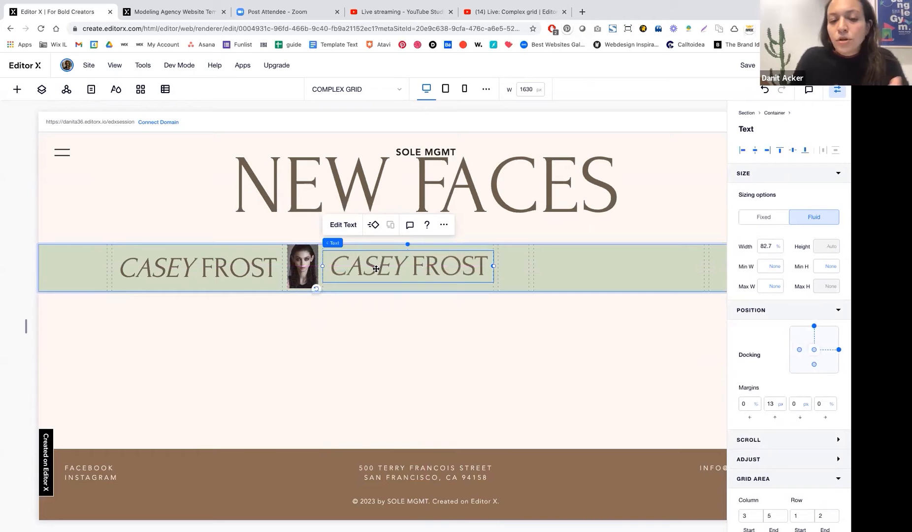
Save the original CASEY FROST name as a design asset and check it under Design Assets
click(210, 271)
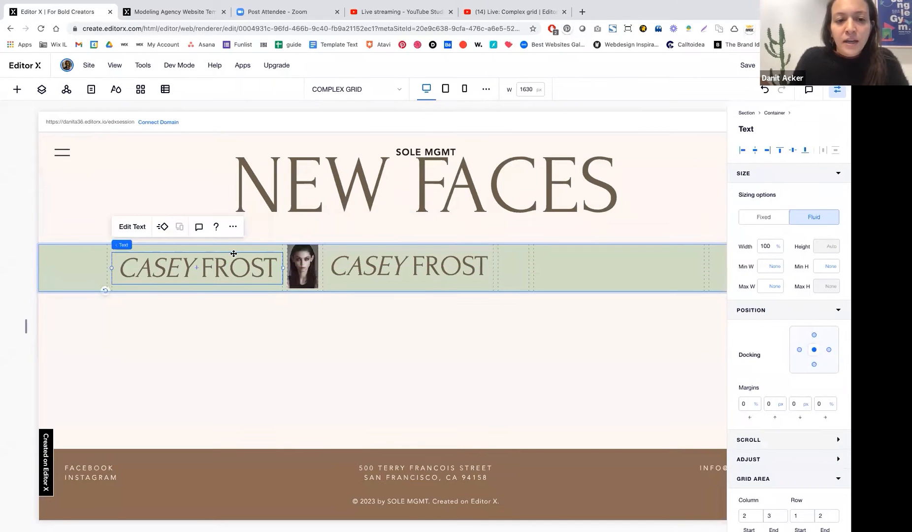
click(233, 229)
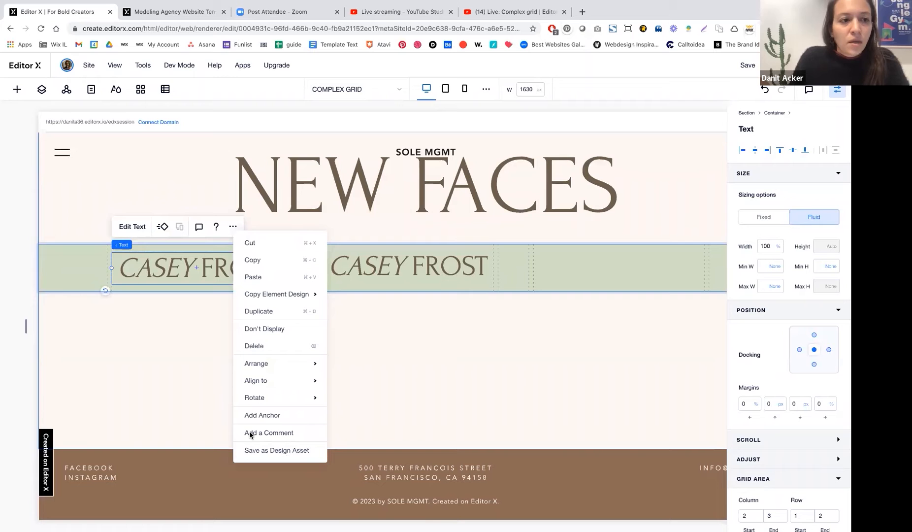
click(17, 90)
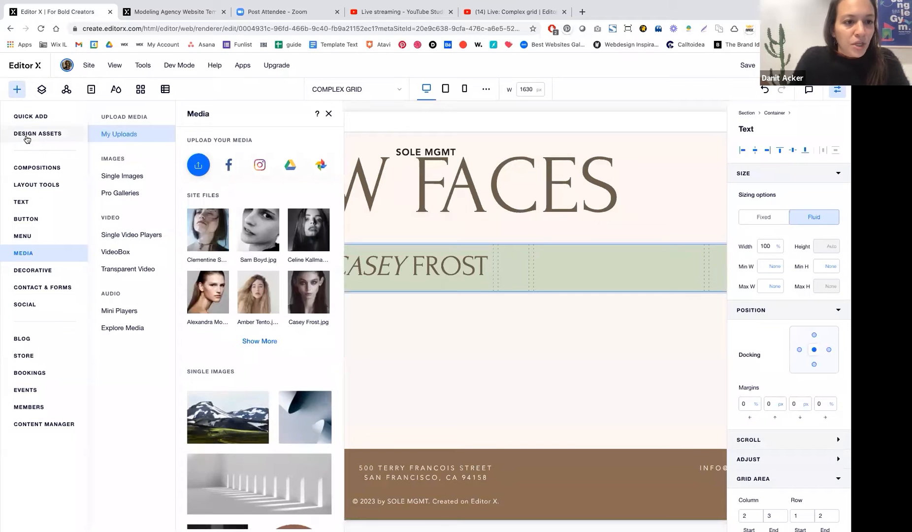
click(29, 138)
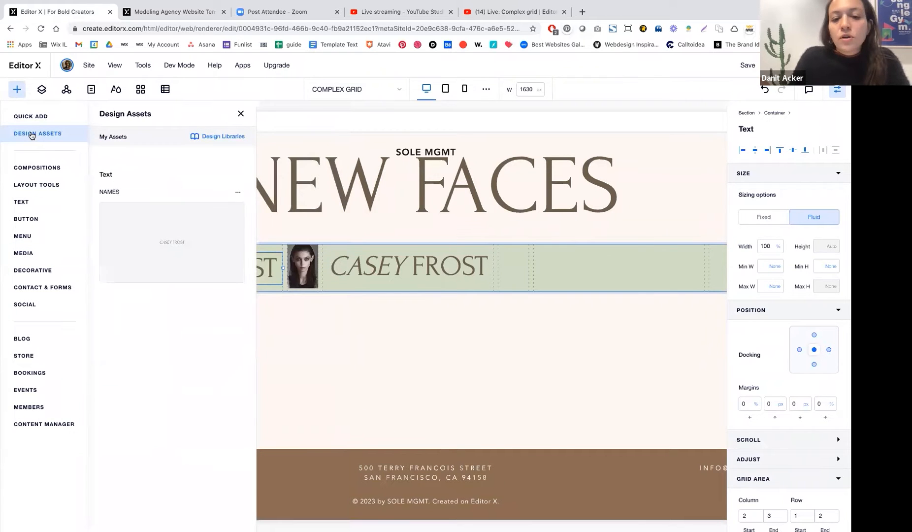
click(388, 346)
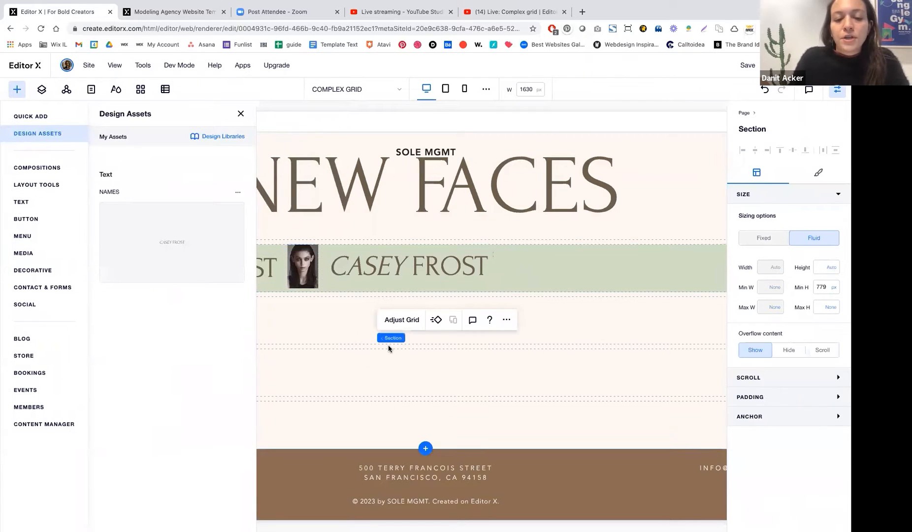
click(239, 112)
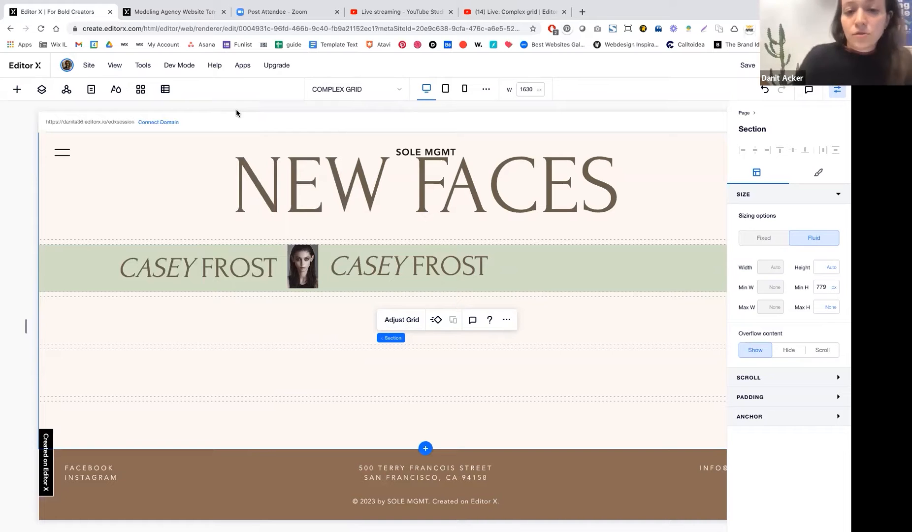
Rearrange the portraits and names so they alternate across the strip's grid cells
click(301, 266)
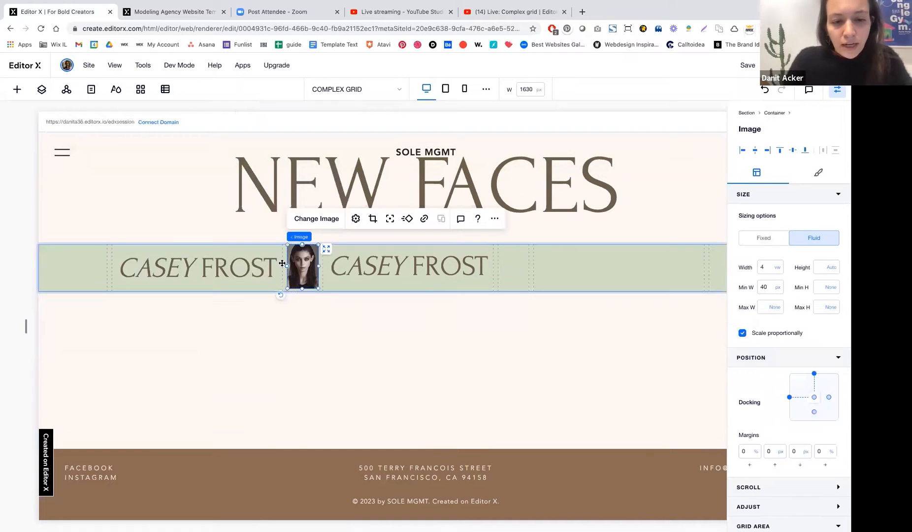
drag(452, 278, 613, 266)
click(441, 266)
click(514, 274)
scroll(490, 276, right, 2)
drag(490, 276, 654, 279)
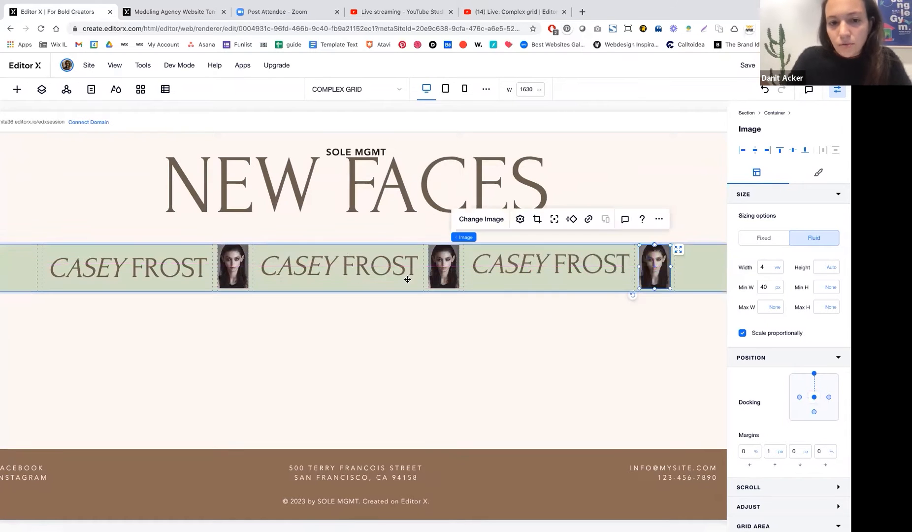
click(352, 265)
click(269, 227)
click(326, 273)
double_click(316, 261)
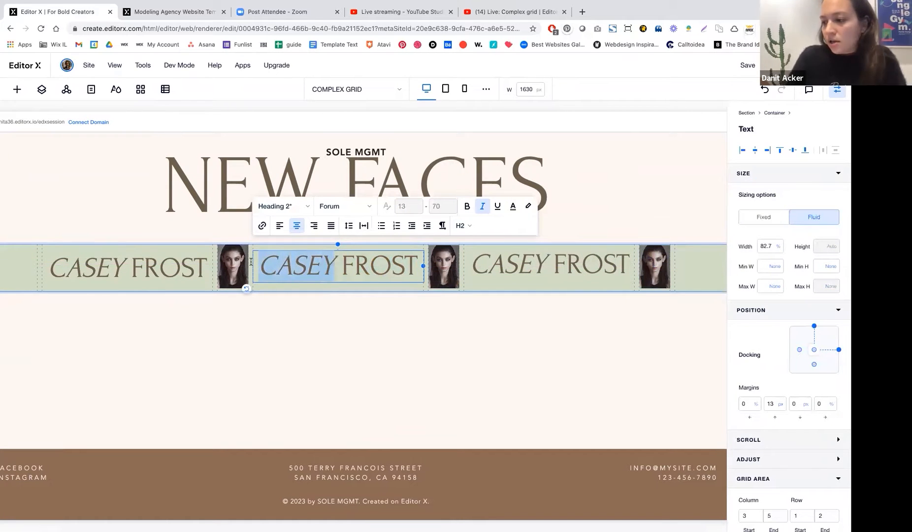
text(EMBER)
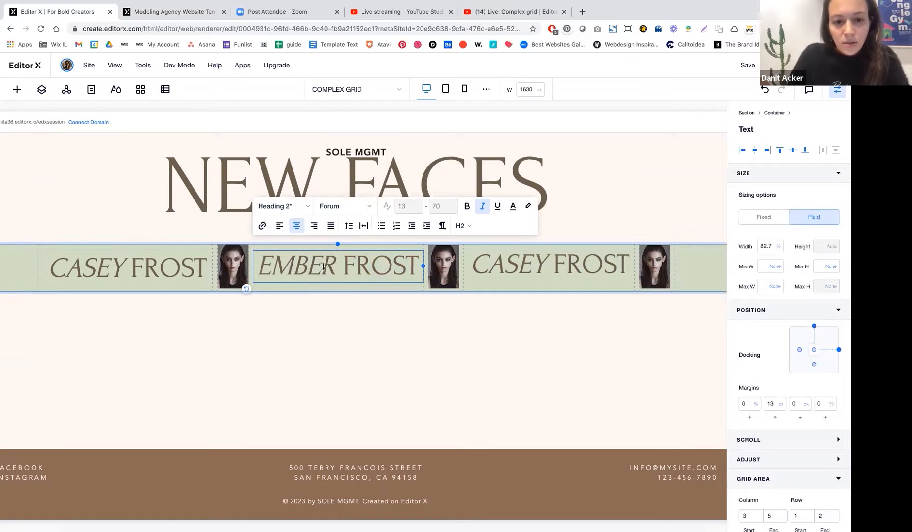
double_click(347, 268)
text(TENTO)
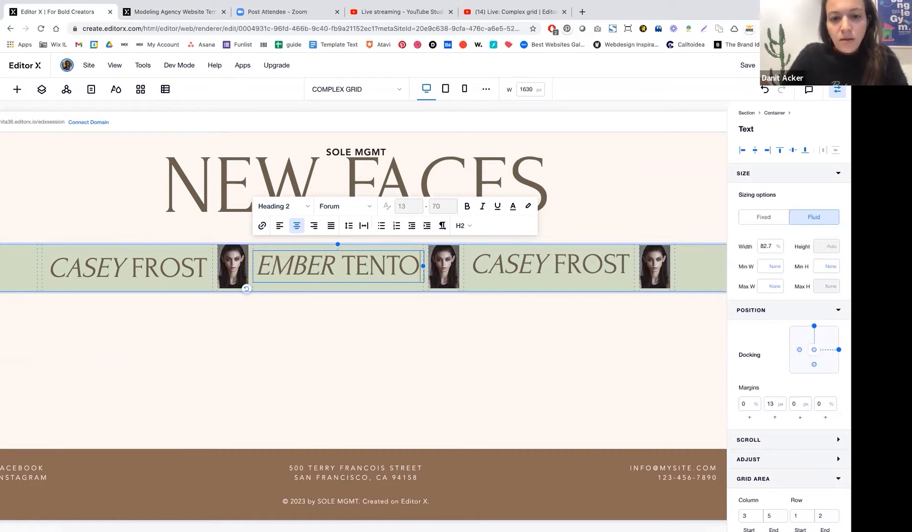
Rename the third name from CASEY FROST to BROOK ROSE
click(509, 262)
double_click(545, 263)
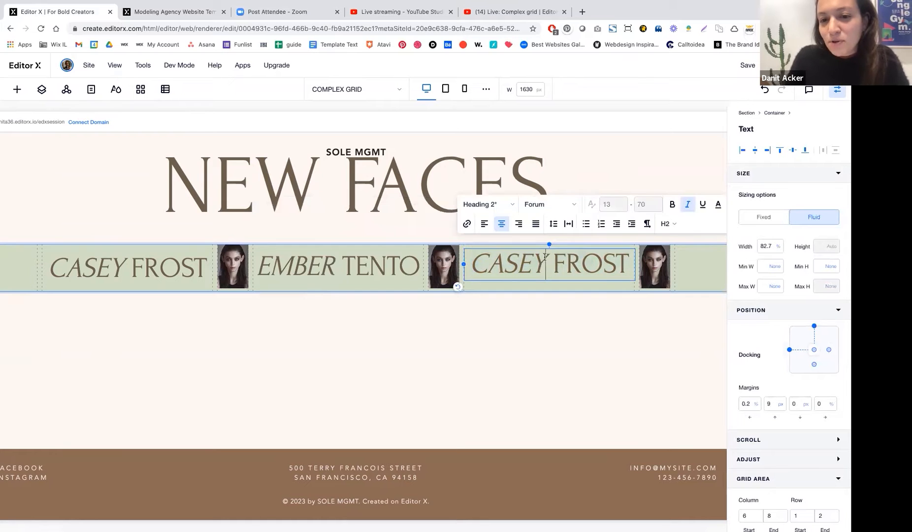
double_click(515, 264)
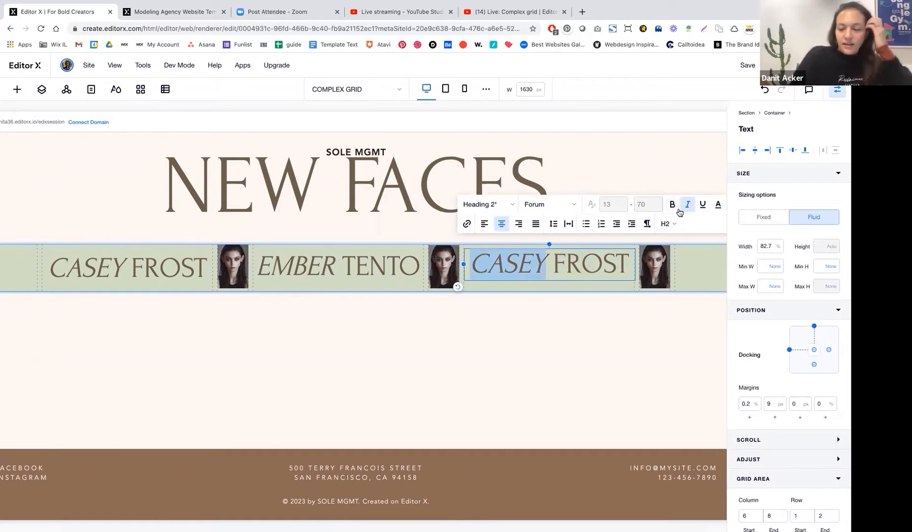
text(BROOK)
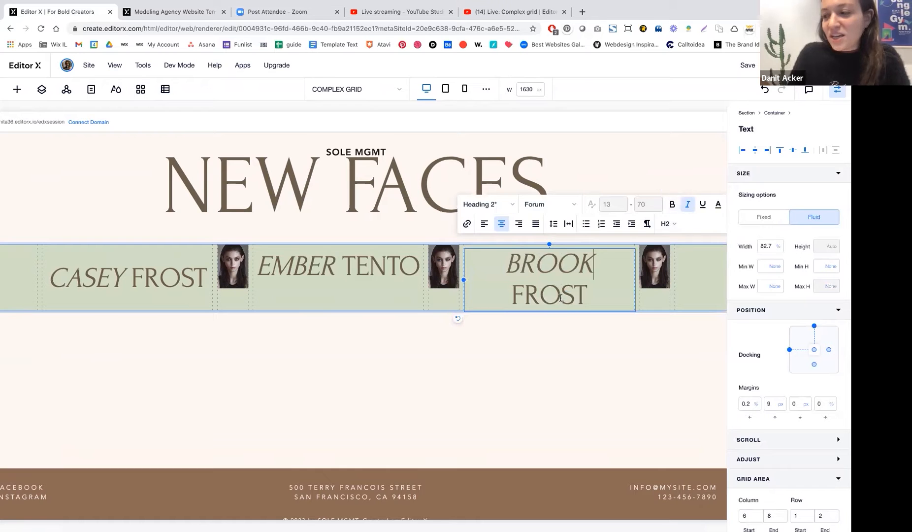
double_click(561, 297)
text(ROSE)
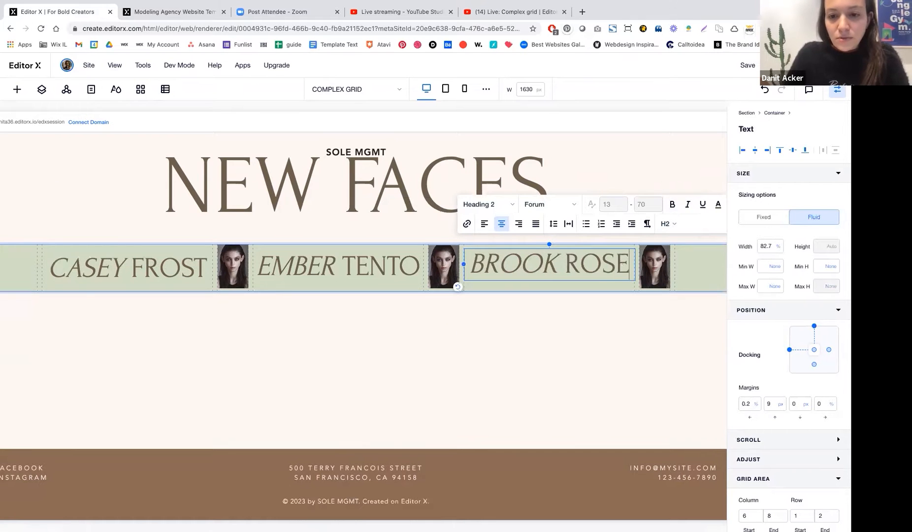
click(527, 349)
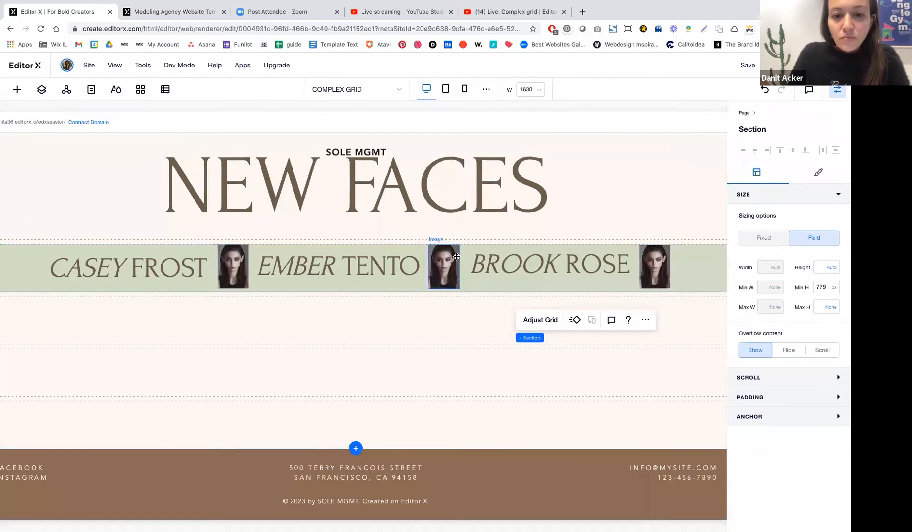
click(443, 265)
click(450, 221)
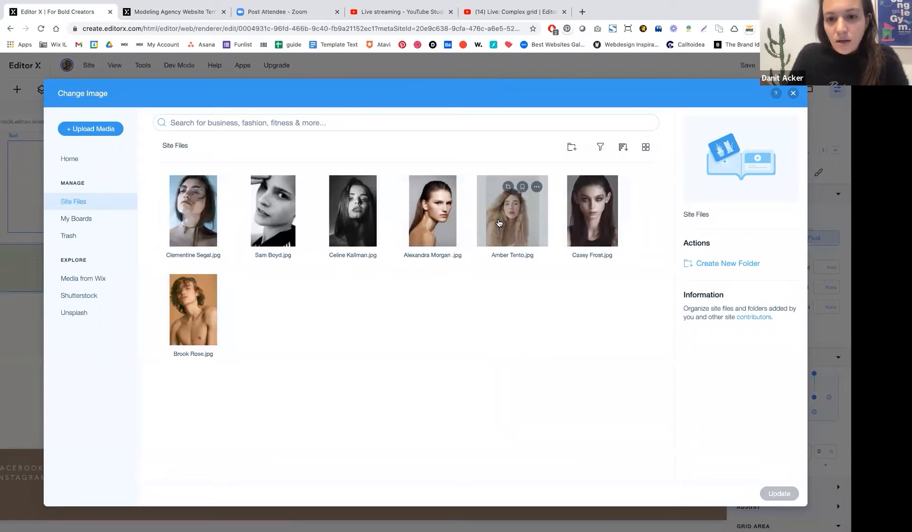
click(508, 209)
click(779, 493)
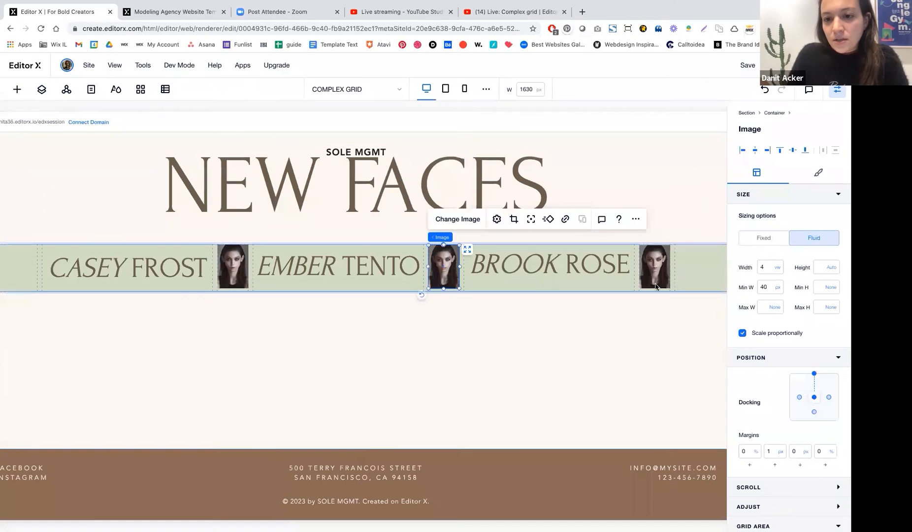
click(480, 220)
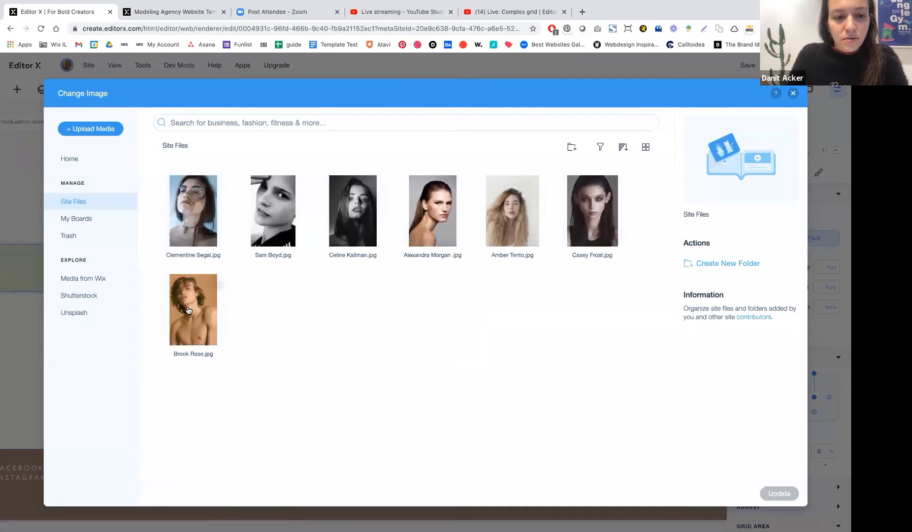
click(186, 311)
click(779, 493)
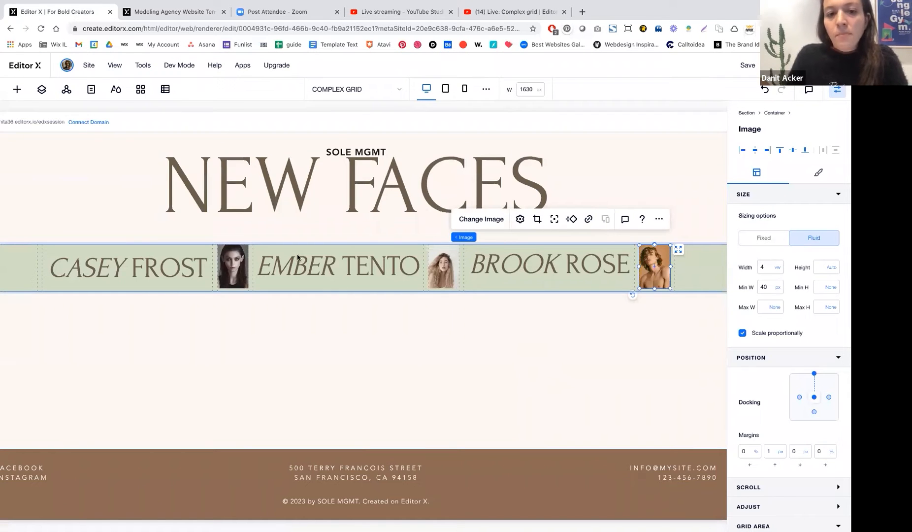
click(232, 264)
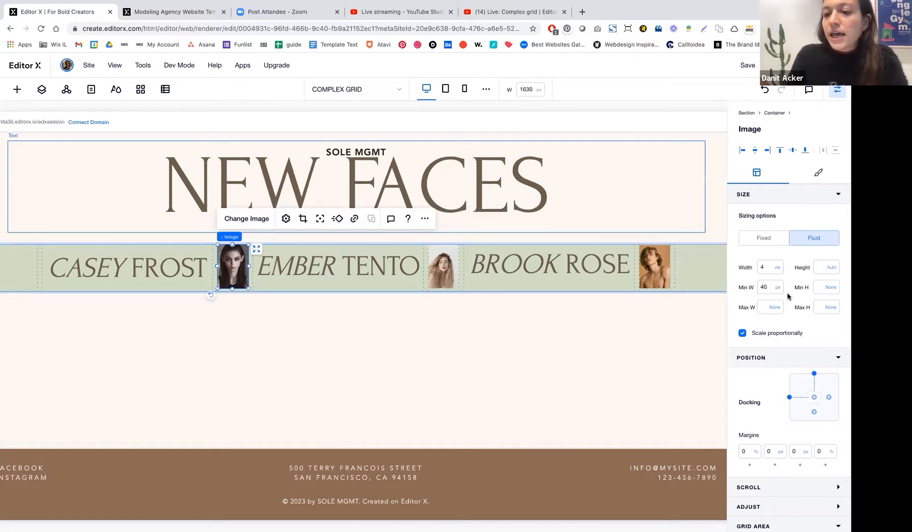
scroll(787, 296, down, 3)
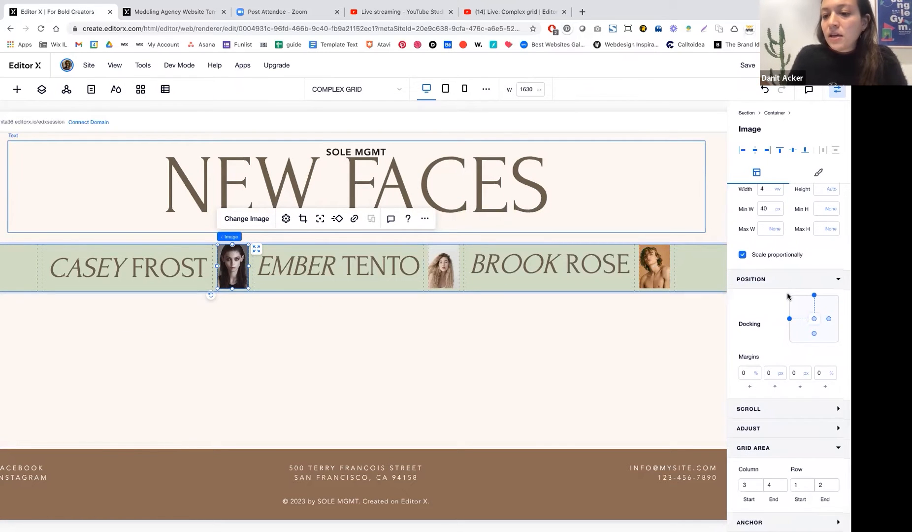
scroll(788, 296, up, 3)
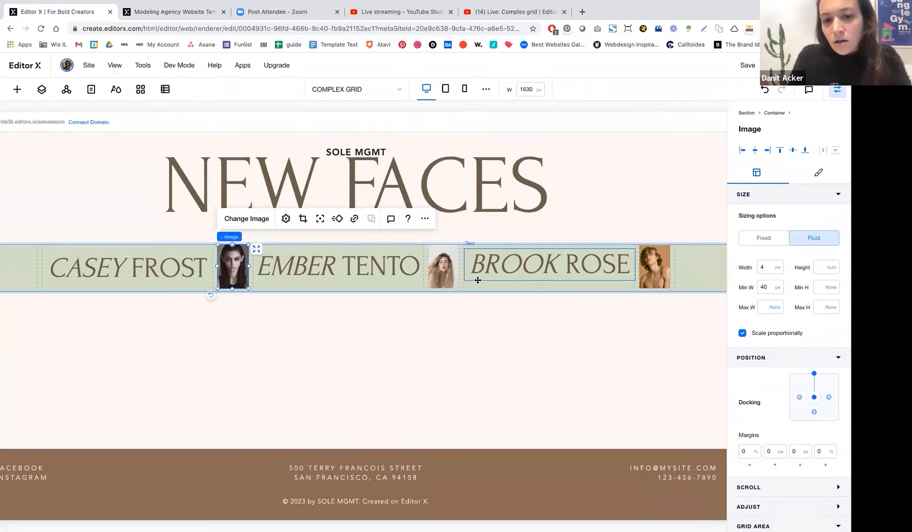
click(464, 267)
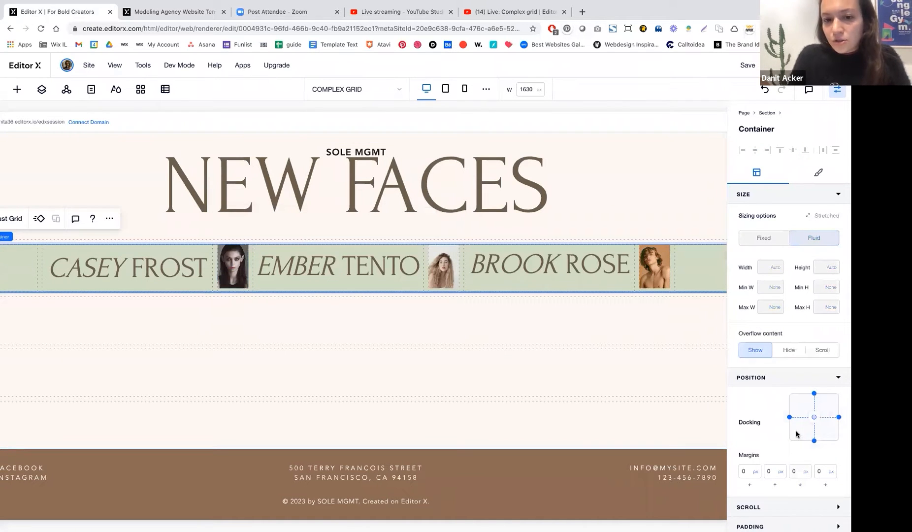
click(775, 454)
text(0)
click(657, 269)
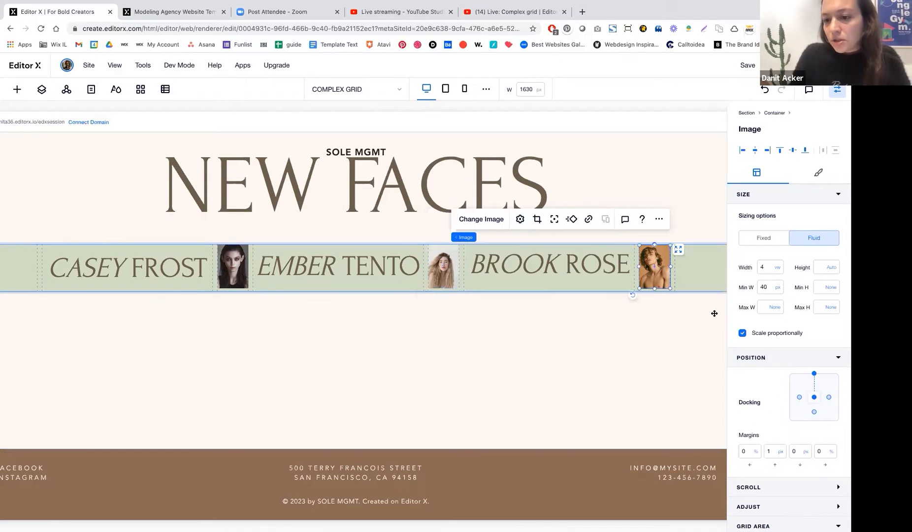
click(770, 451)
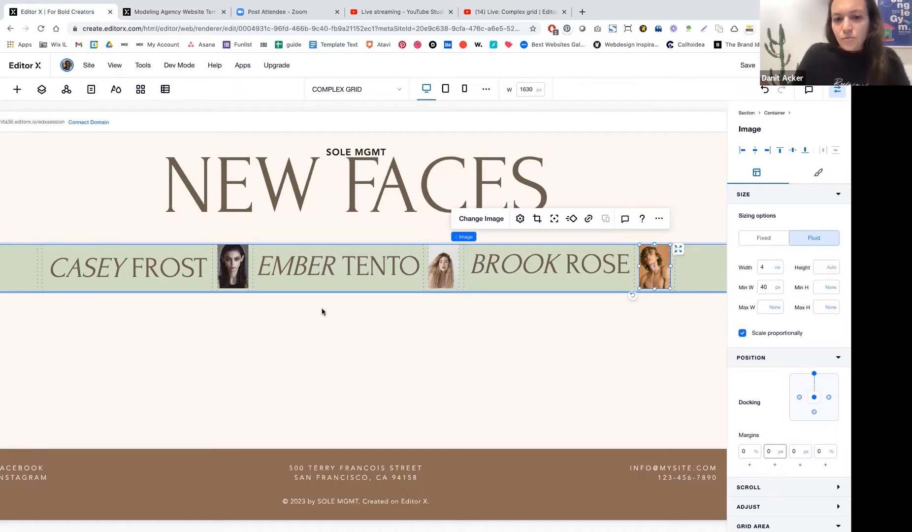
scroll(323, 311, left, 2)
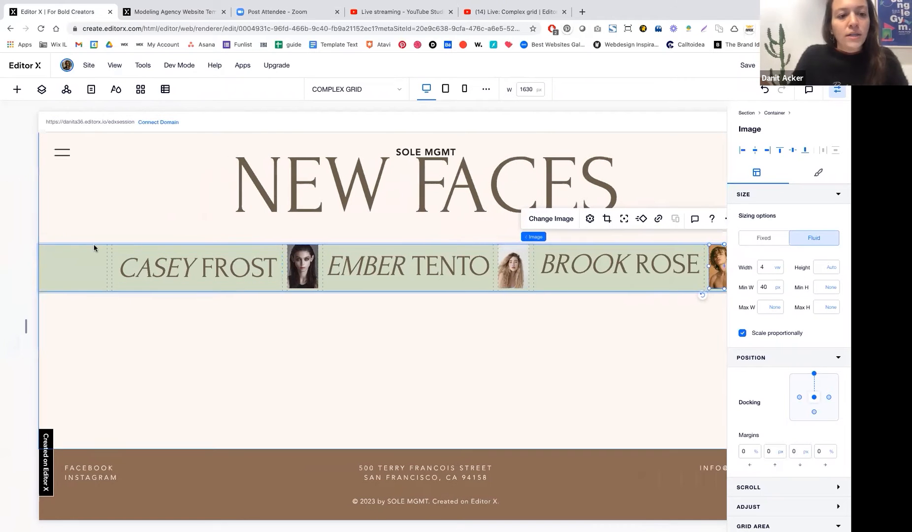
Change the name strip container's background from sage green to cream
click(78, 253)
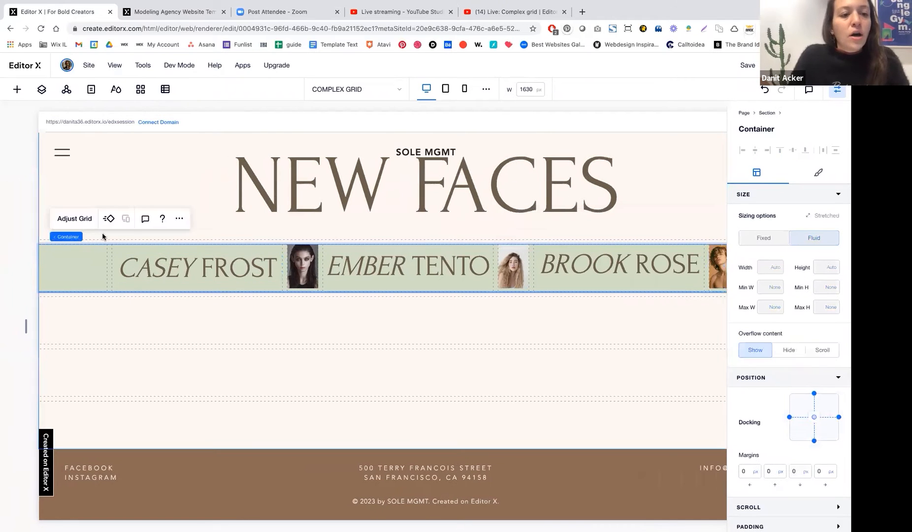
click(817, 172)
click(765, 234)
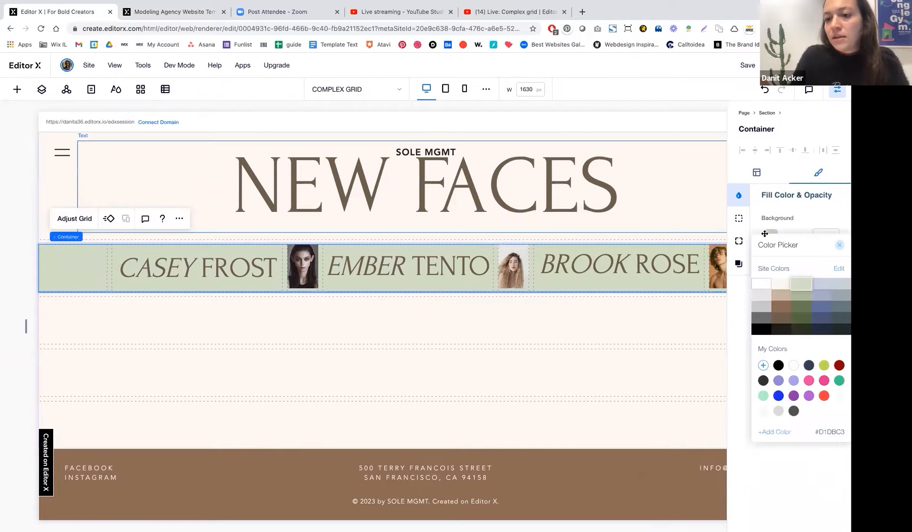
click(781, 284)
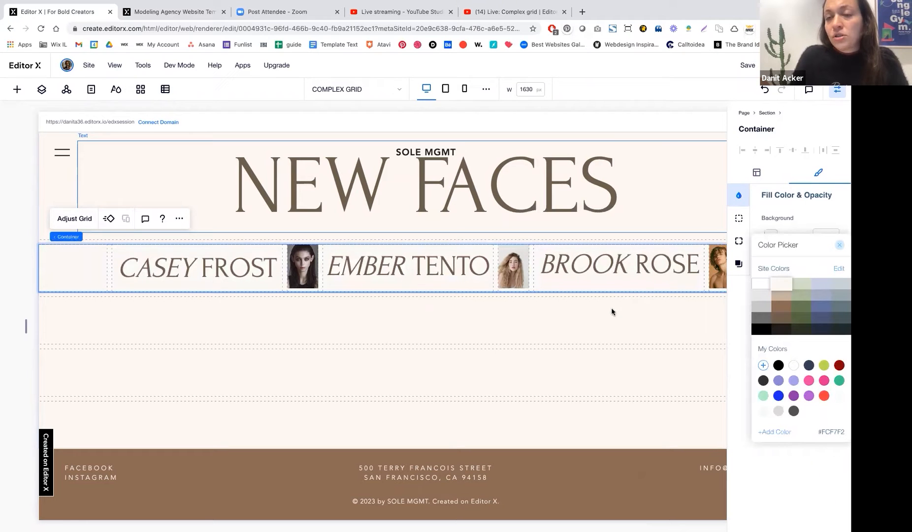
click(611, 322)
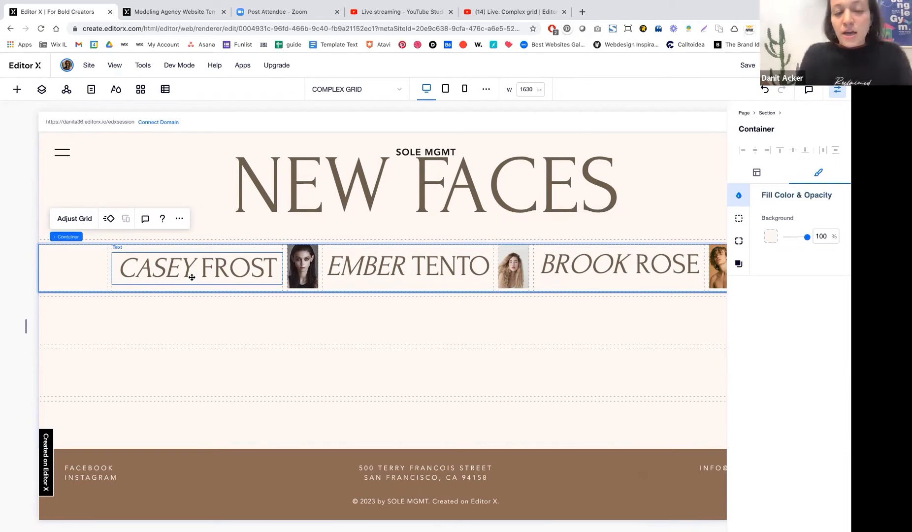
mouse_move(71, 239)
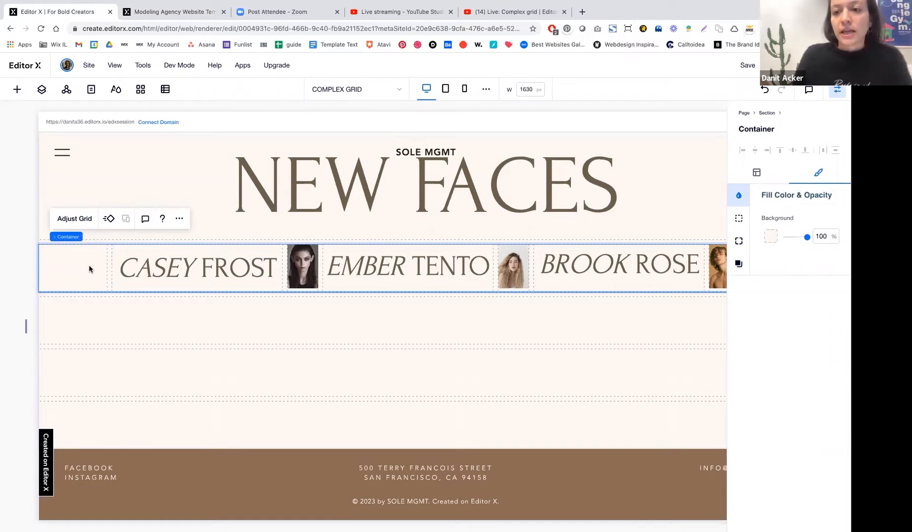
click(298, 261)
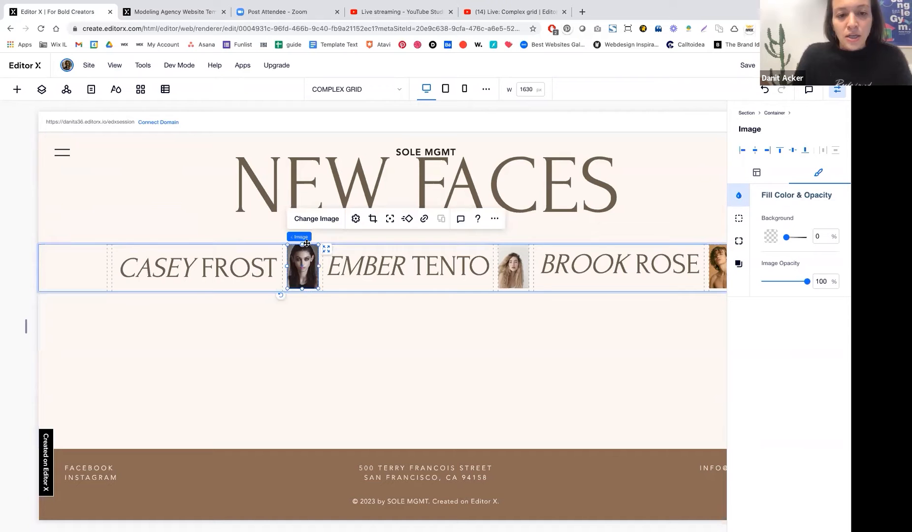
mouse_move(306, 241)
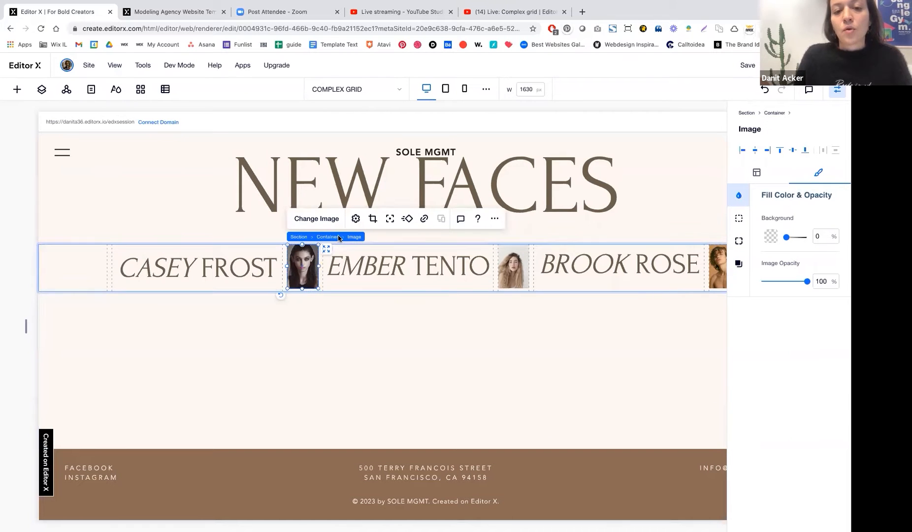
click(299, 236)
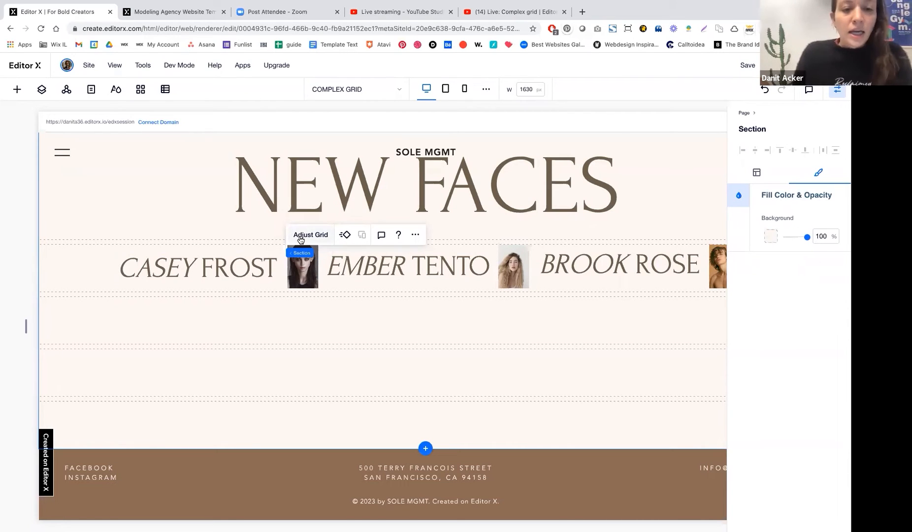
Lower the section grid's second row minimum height from 100 px to 50 px
click(305, 236)
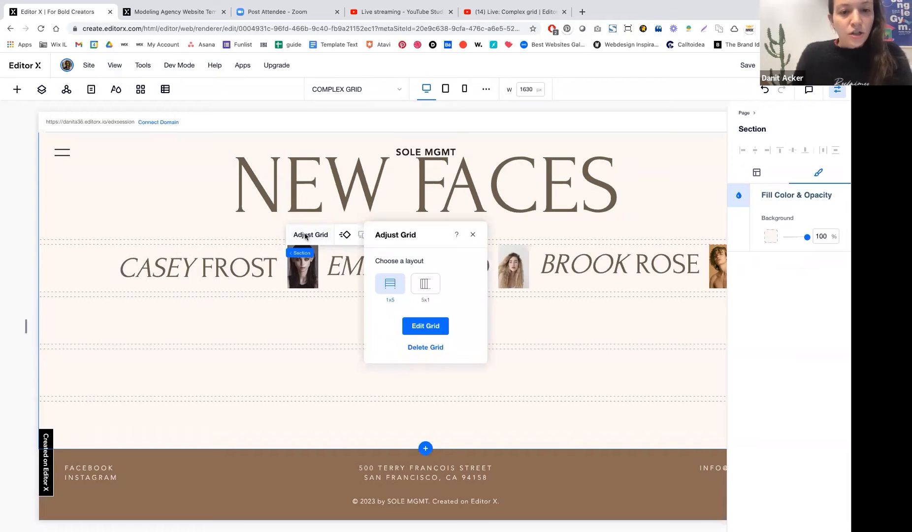
click(425, 326)
click(28, 266)
click(62, 325)
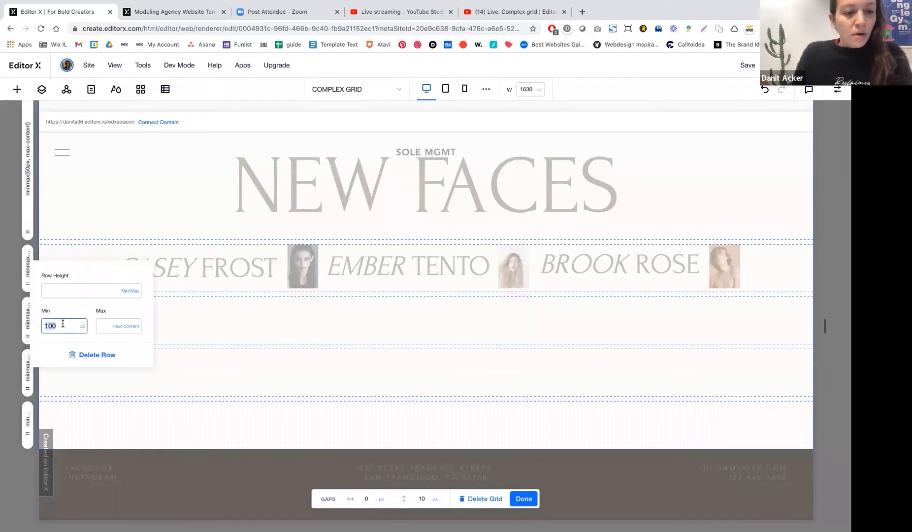
text(50)
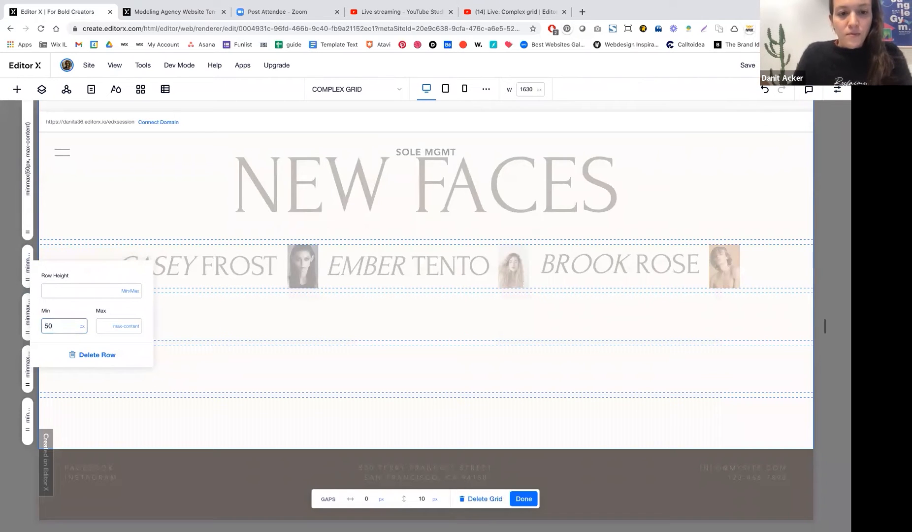
click(426, 463)
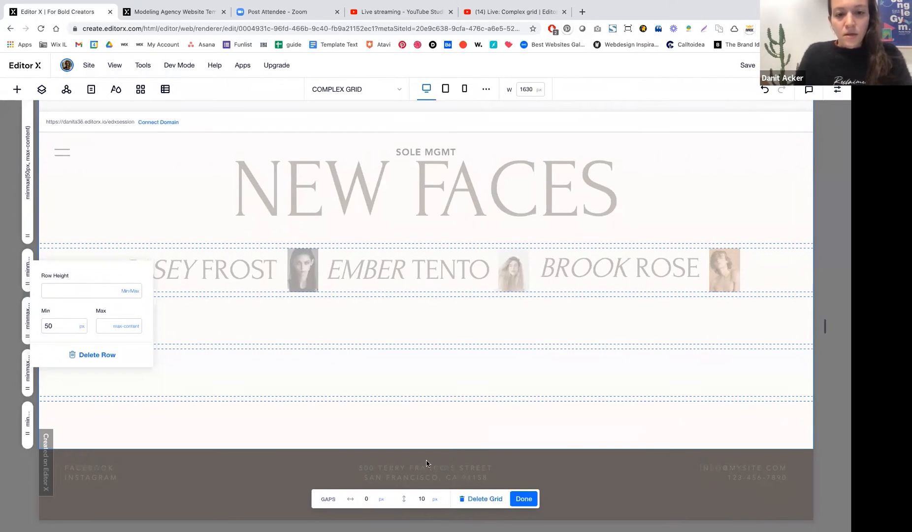
click(524, 499)
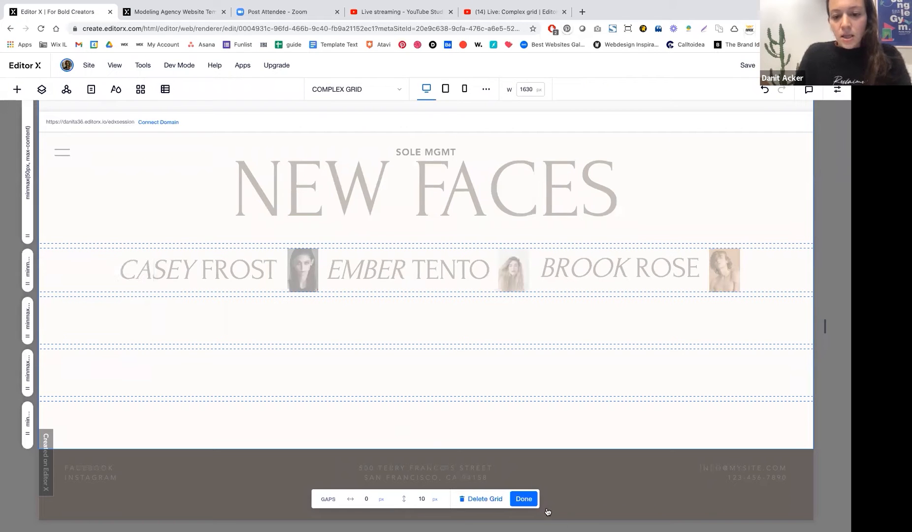
Finish the section grid and start editing the names container's grid columns
click(524, 498)
click(84, 265)
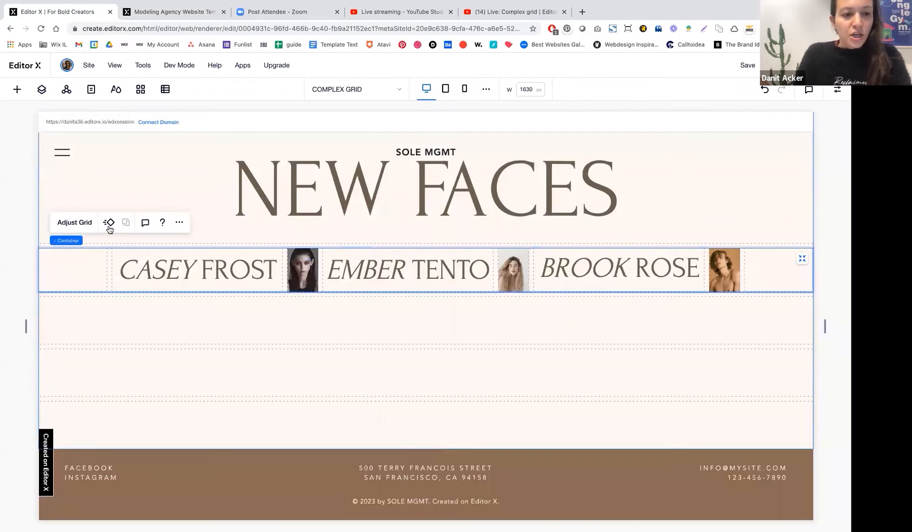
click(74, 222)
click(431, 345)
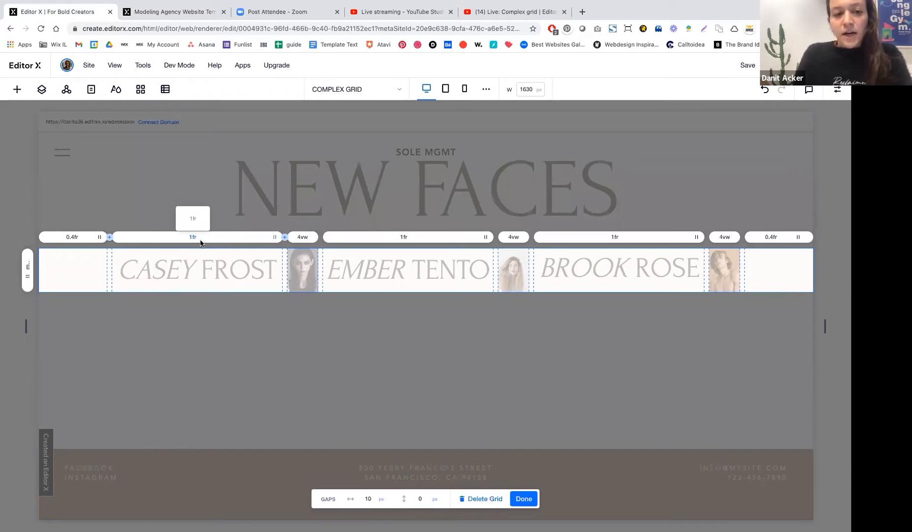
click(201, 241)
click(309, 270)
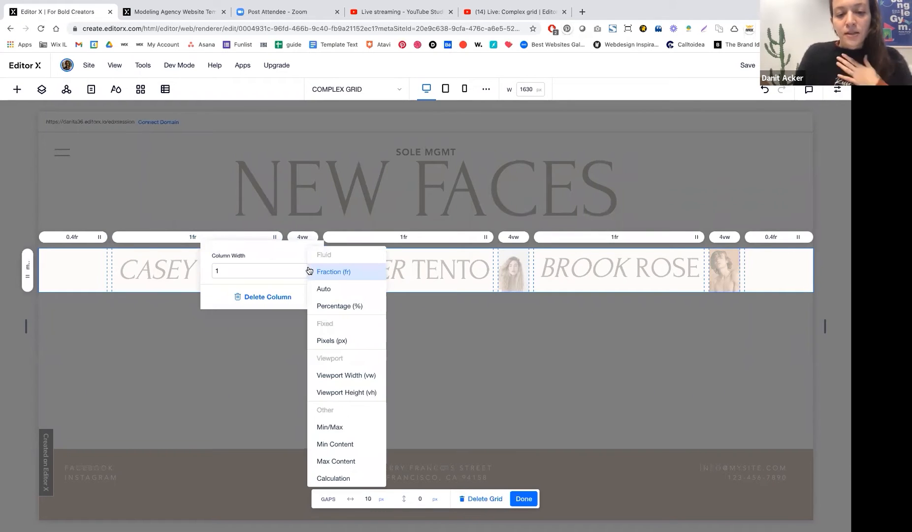
click(352, 422)
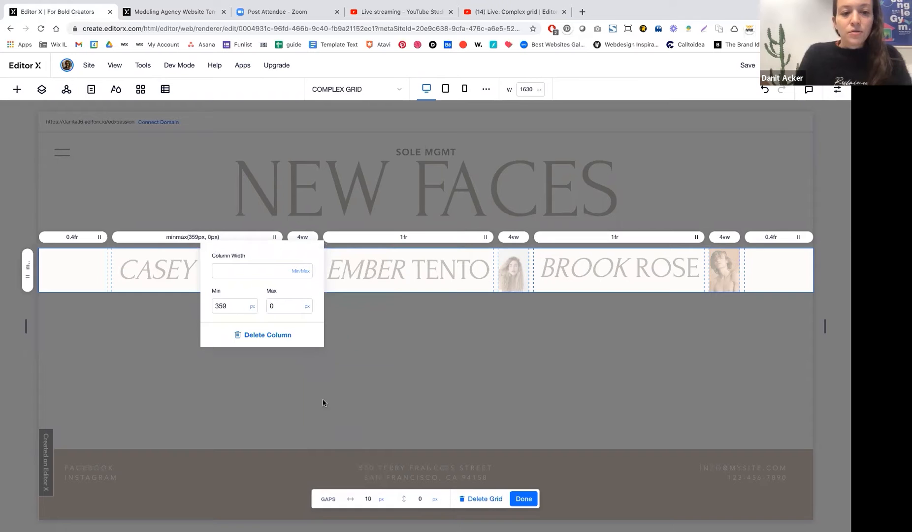
click(231, 309)
text(50)
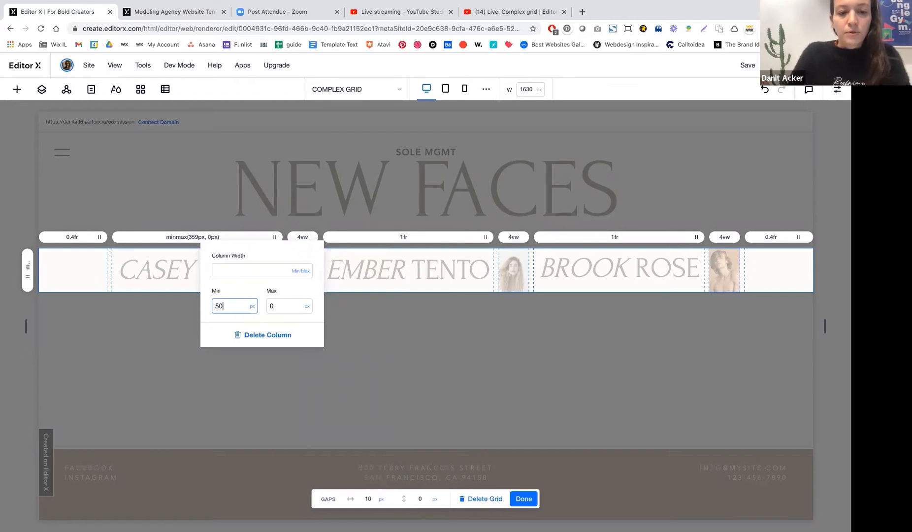
click(317, 239)
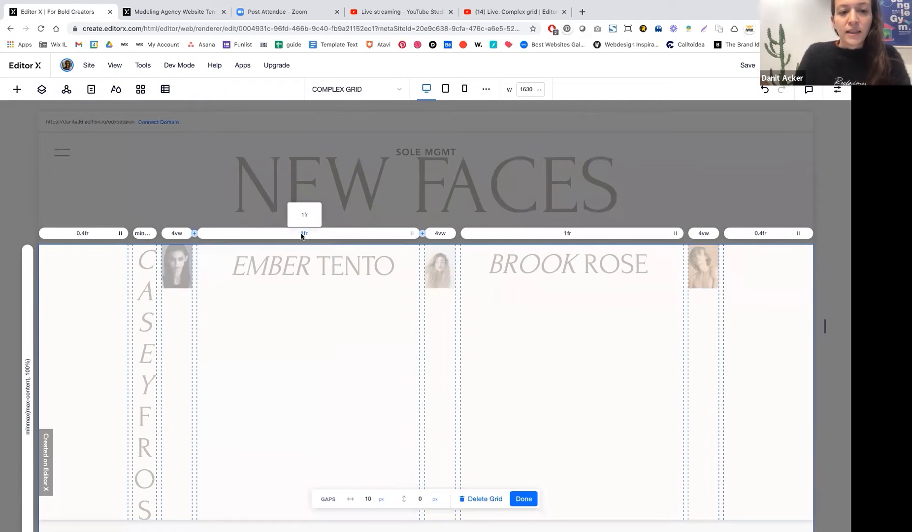
click(303, 234)
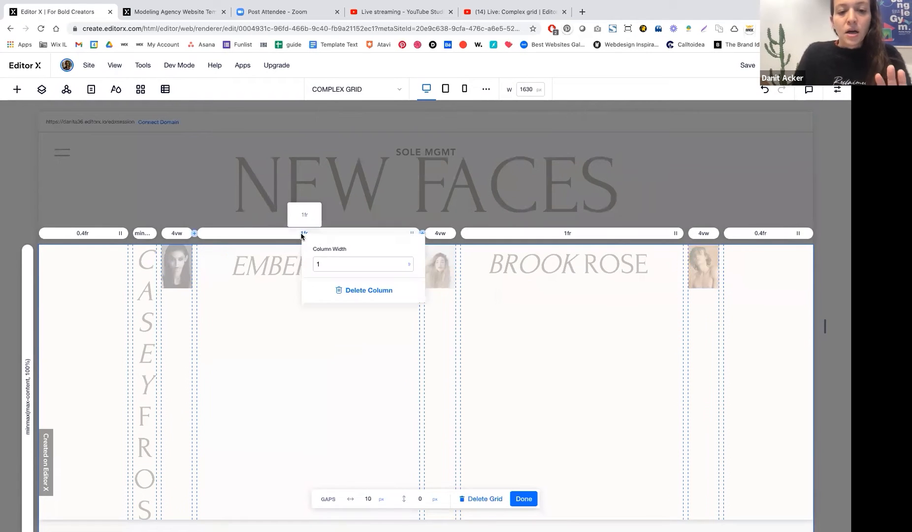
click(141, 233)
click(141, 233)
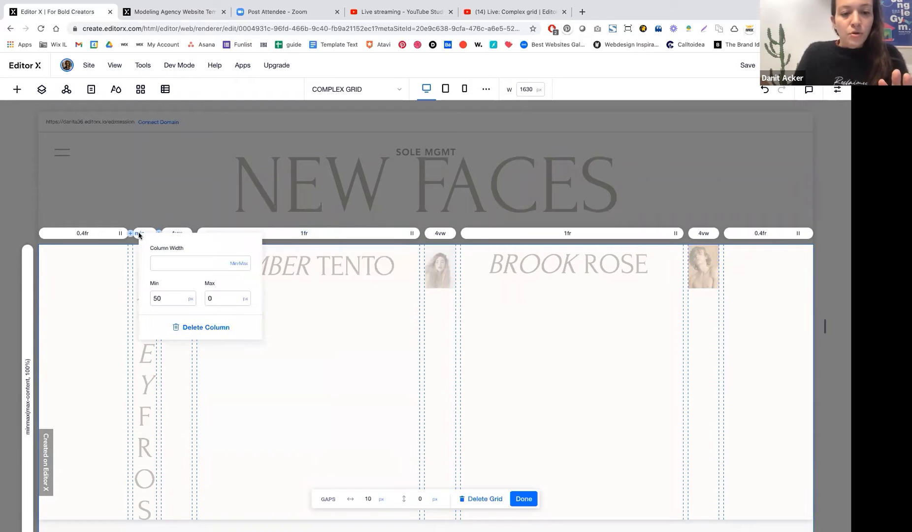
click(246, 302)
click(275, 402)
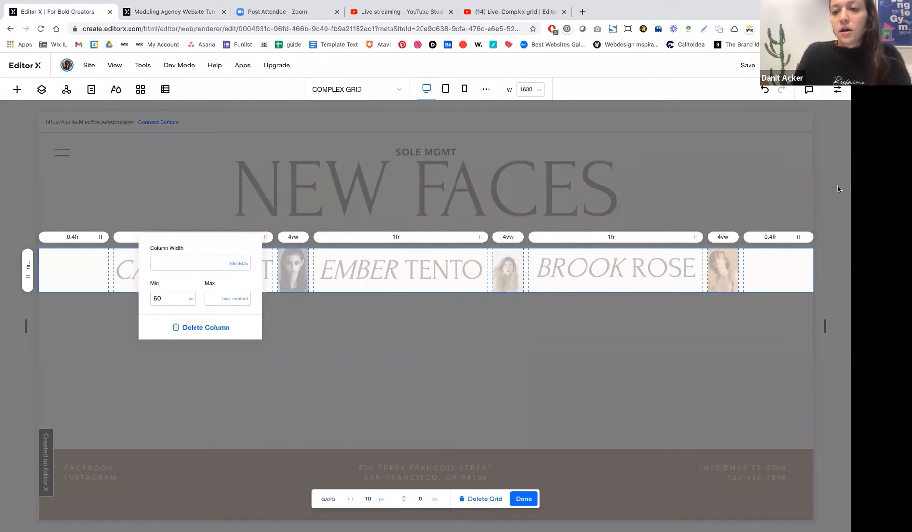
Switch the Ember Tento column to Min/Max, capped at Max Content with a 50 px minimum
click(395, 235)
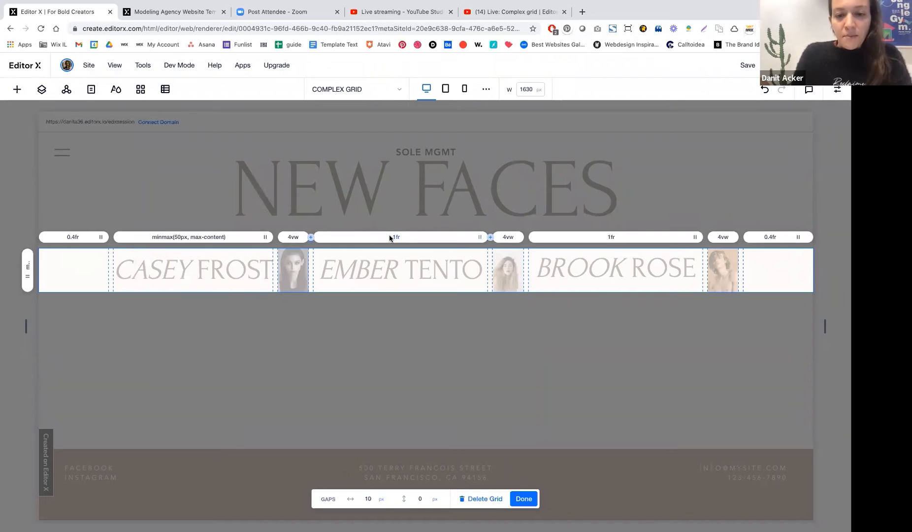
click(395, 237)
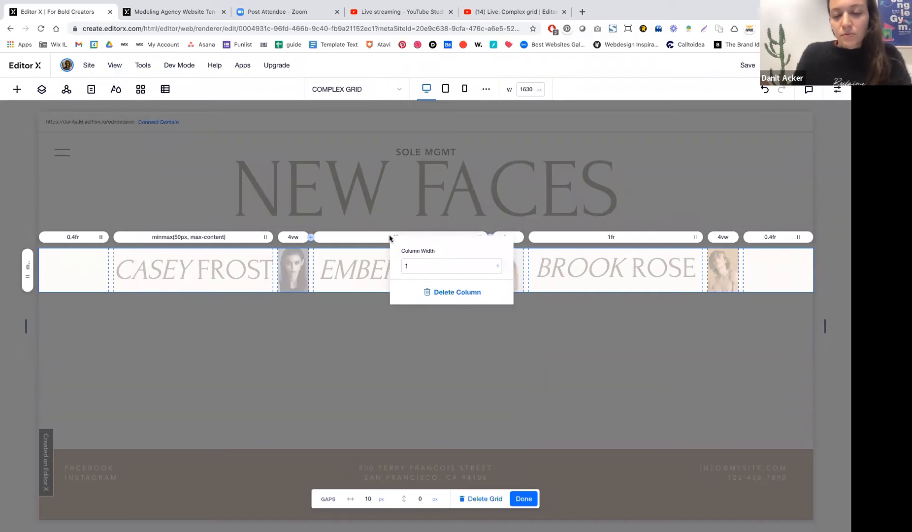
click(495, 267)
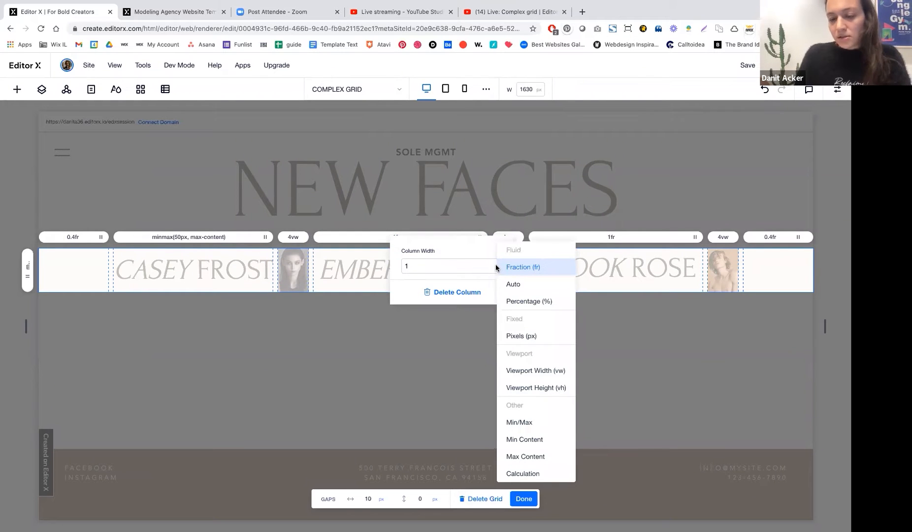
click(521, 424)
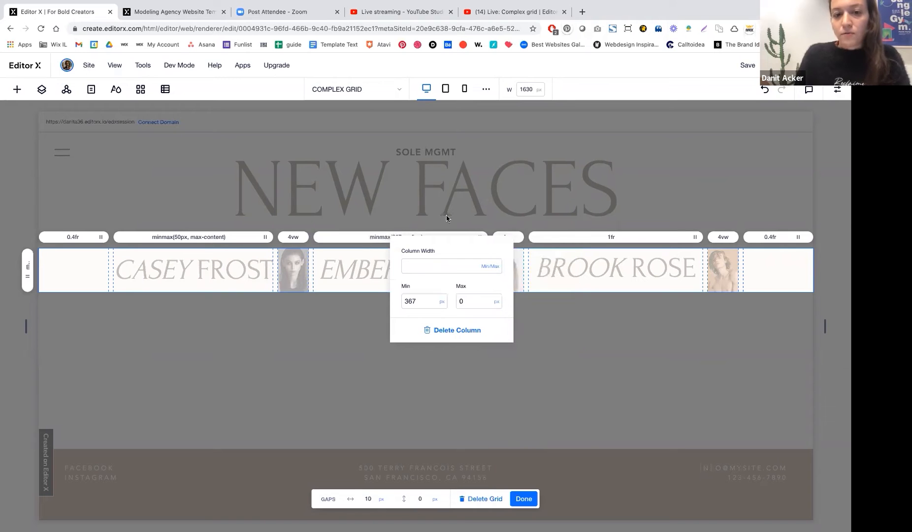
click(498, 301)
click(532, 406)
click(434, 306)
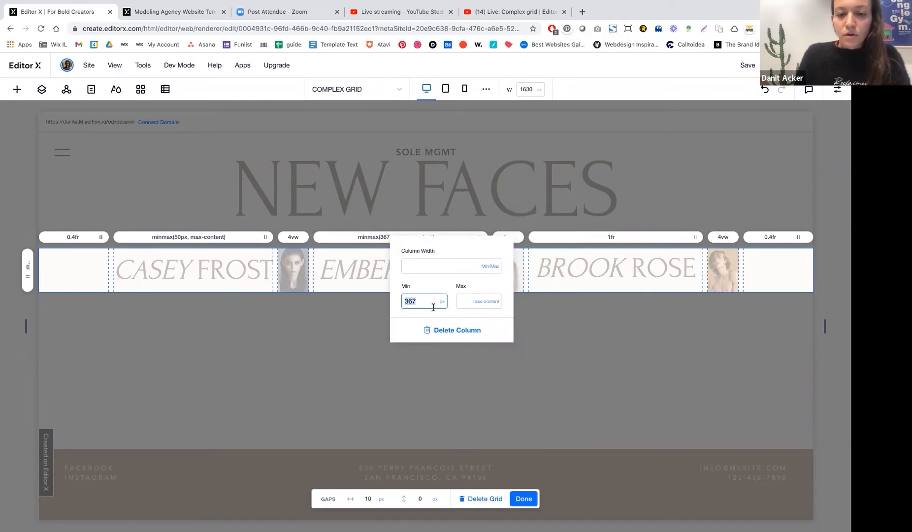
text(50)
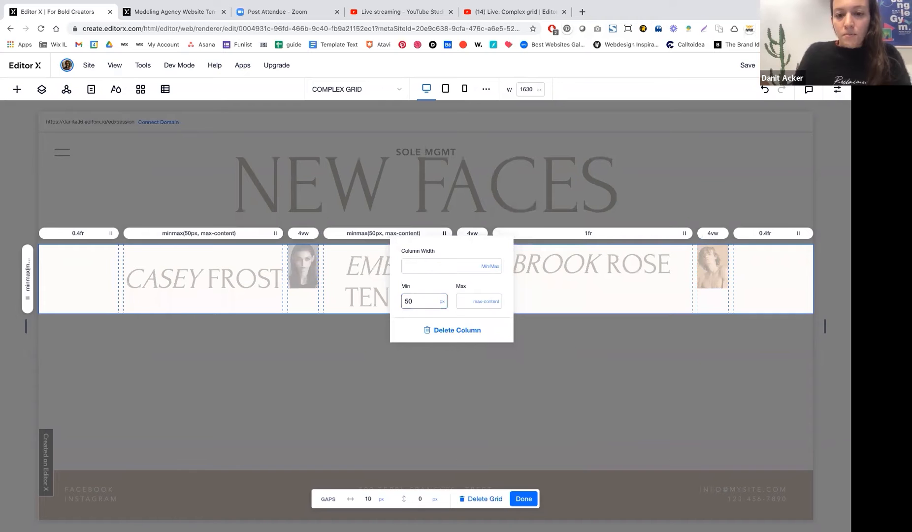
Size the Brook Rose column from 50 px to Max Content and finish grid editing
click(598, 231)
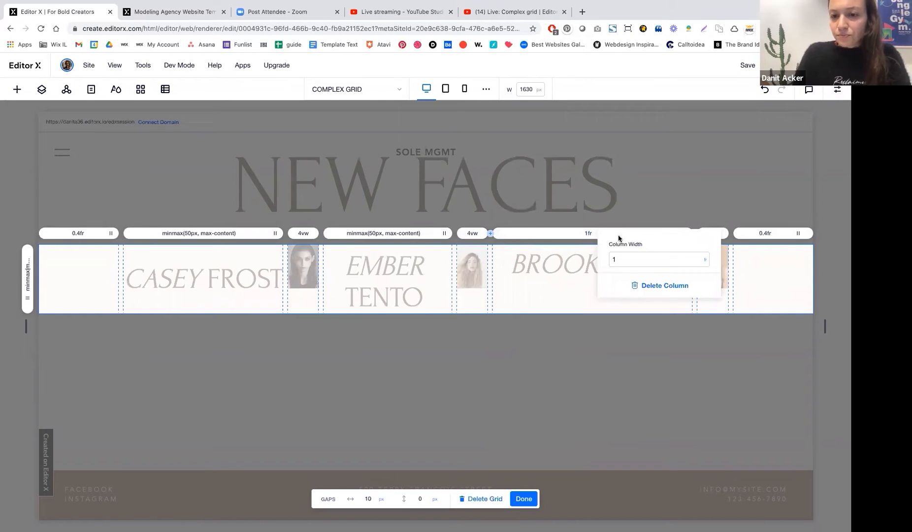
click(706, 262)
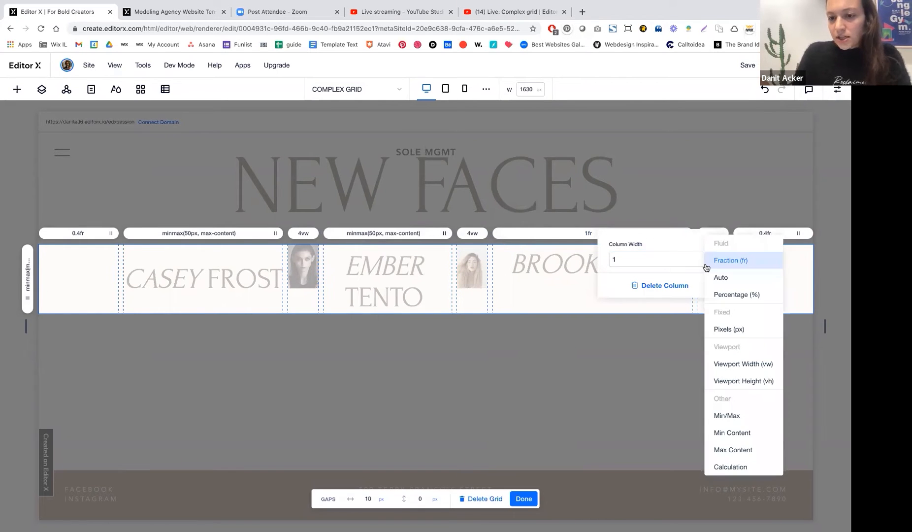
click(743, 415)
click(630, 295)
double_click(630, 295)
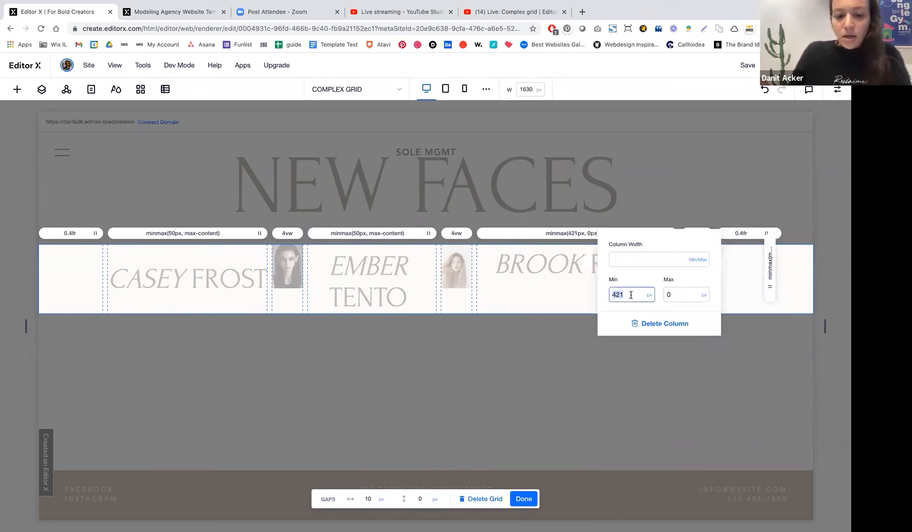
text(50)
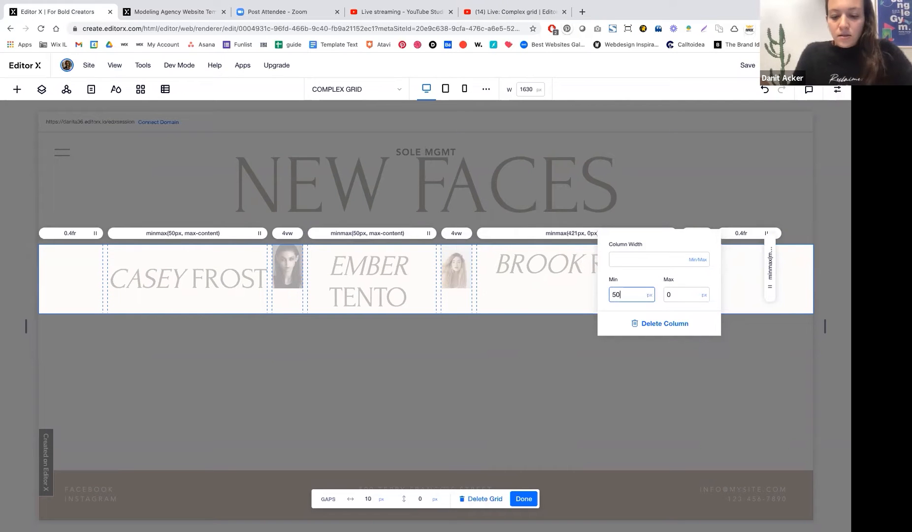
key(Return)
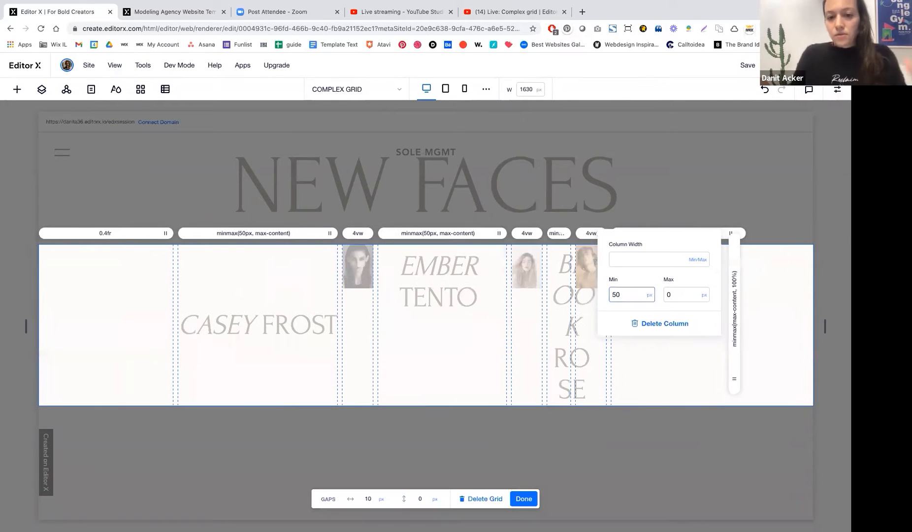
click(707, 295)
click(732, 401)
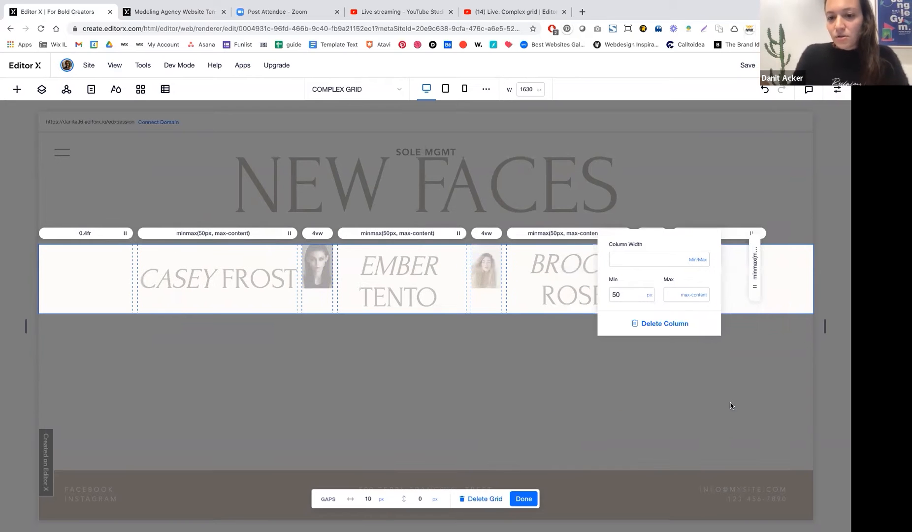
click(254, 278)
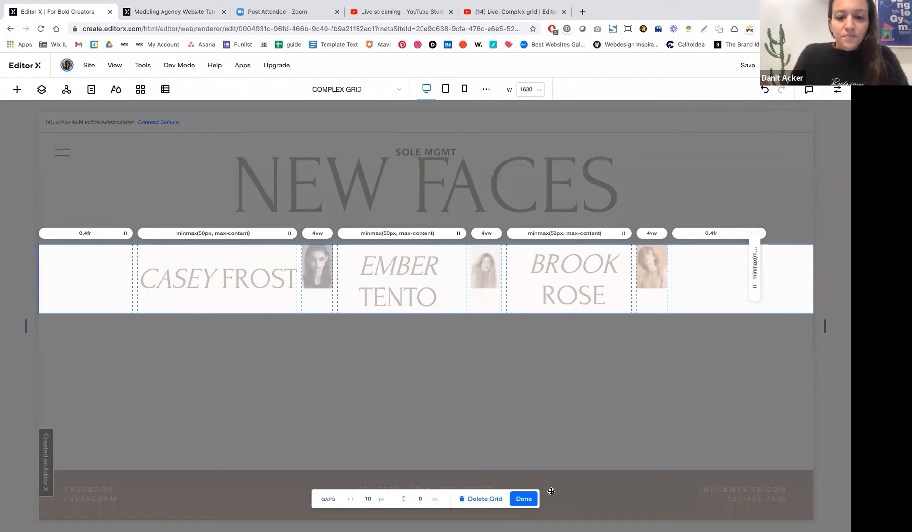
click(236, 275)
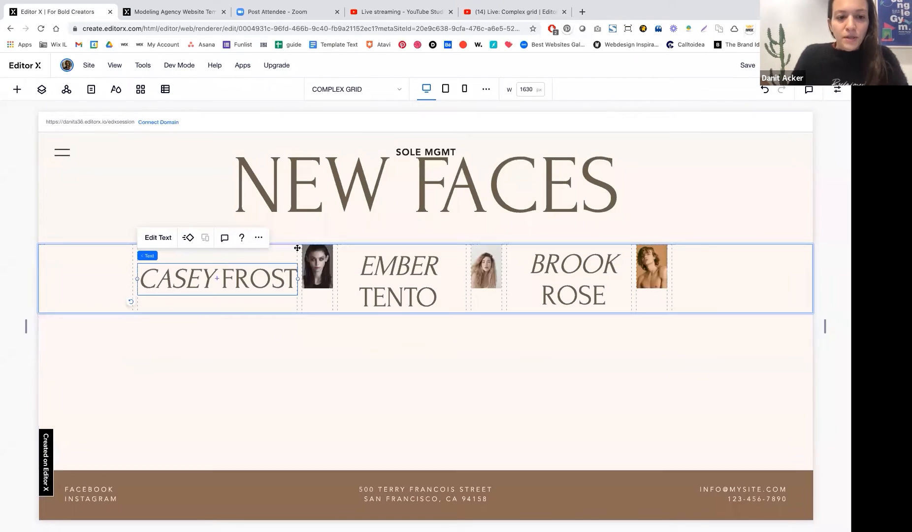
Adjust the Ember Tento text width and set Brook Rose's width to 100%
click(839, 89)
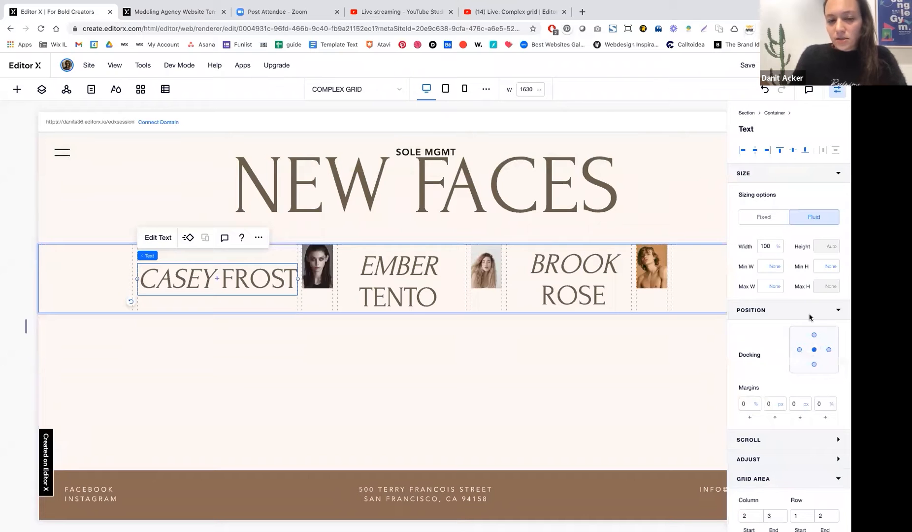
click(435, 290)
click(775, 248)
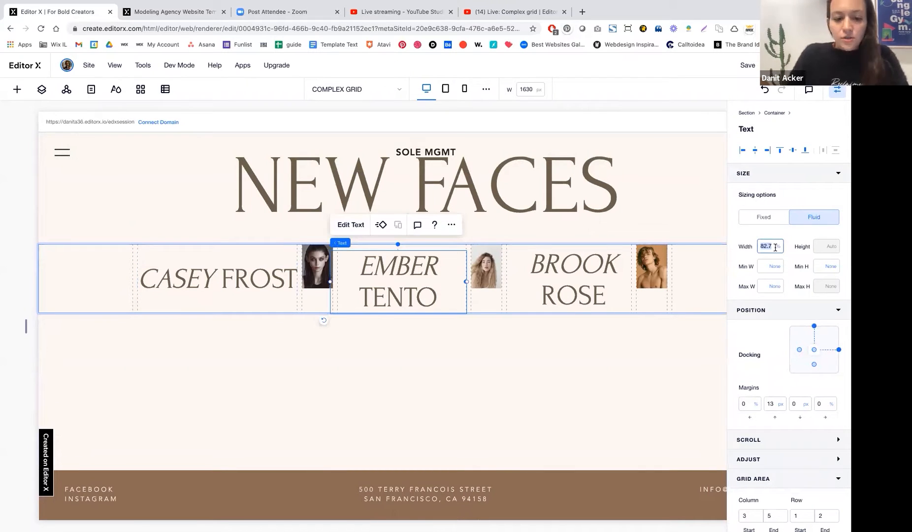
text(2)
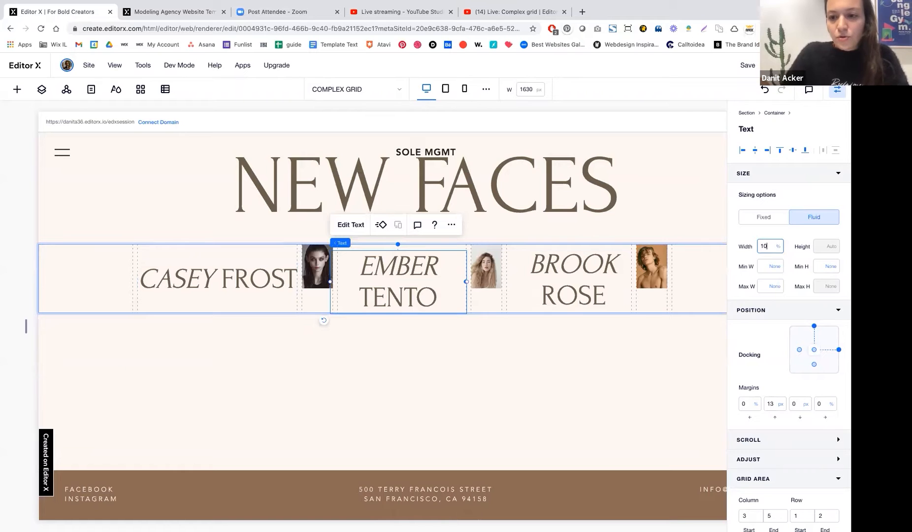
click(604, 277)
click(771, 244)
text(10)
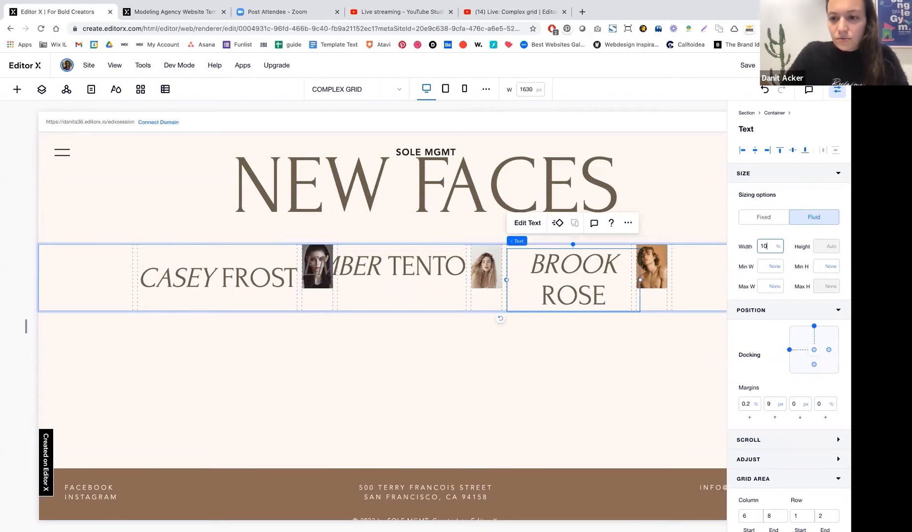
text(0)
key(Return)
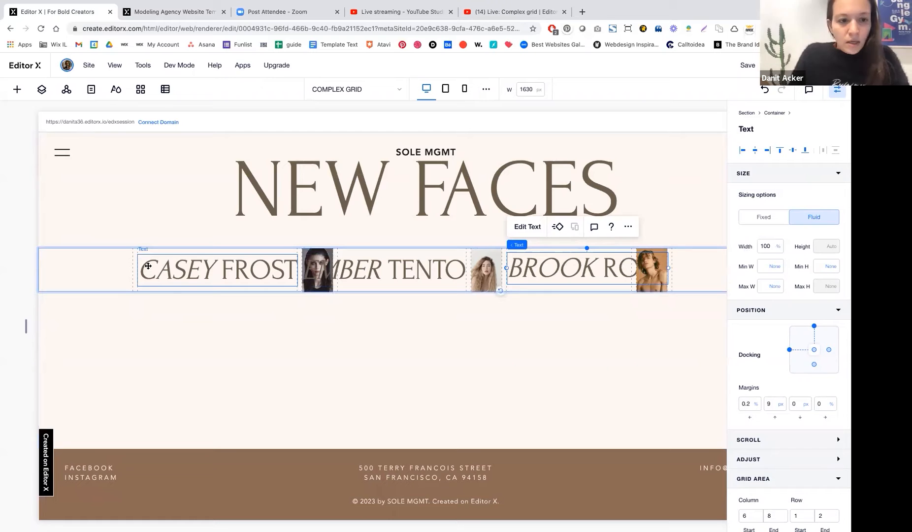
Set Ember Tento's grid area to start at column 4 and Brook Rose's to end at column 7
click(205, 275)
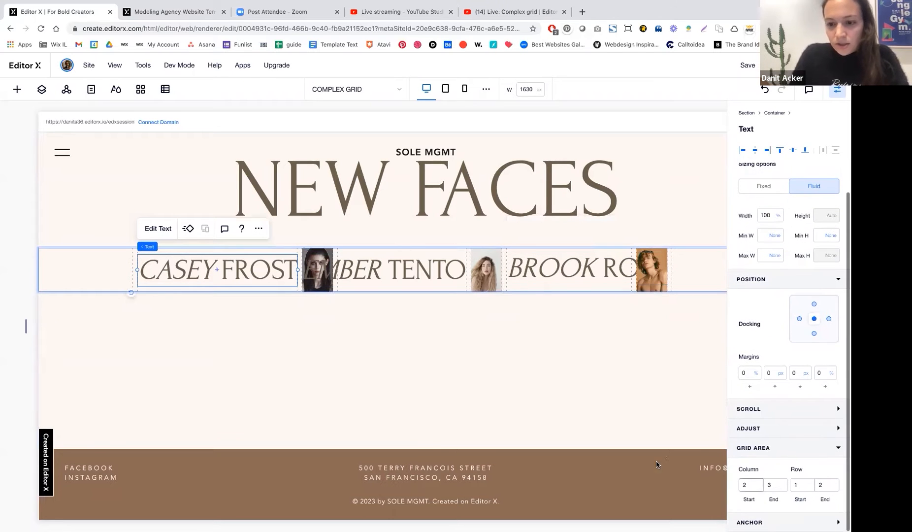
click(399, 273)
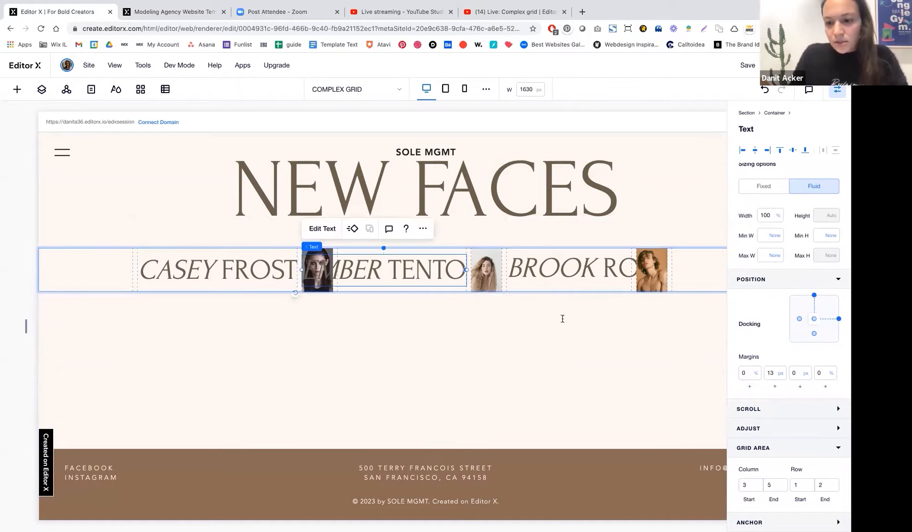
click(780, 486)
text(4)
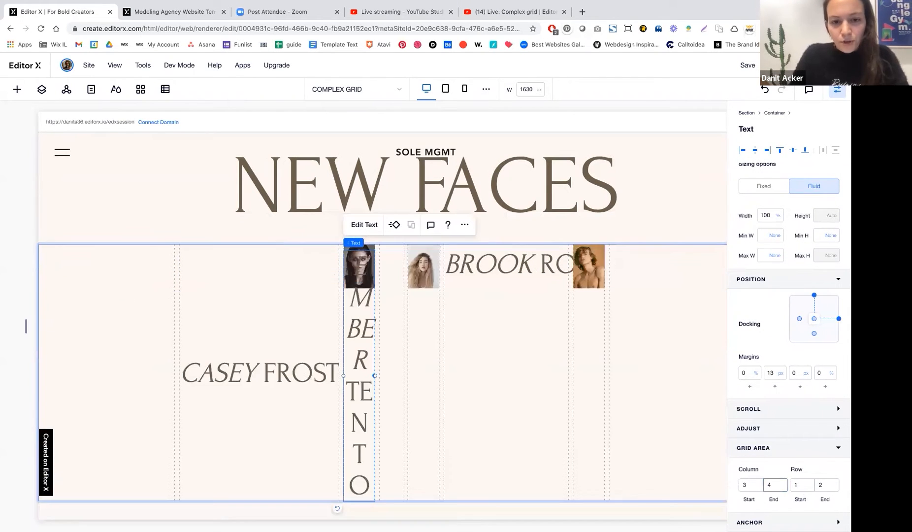
key(ctrl+z)
click(752, 484)
text(4)
click(590, 265)
click(750, 485)
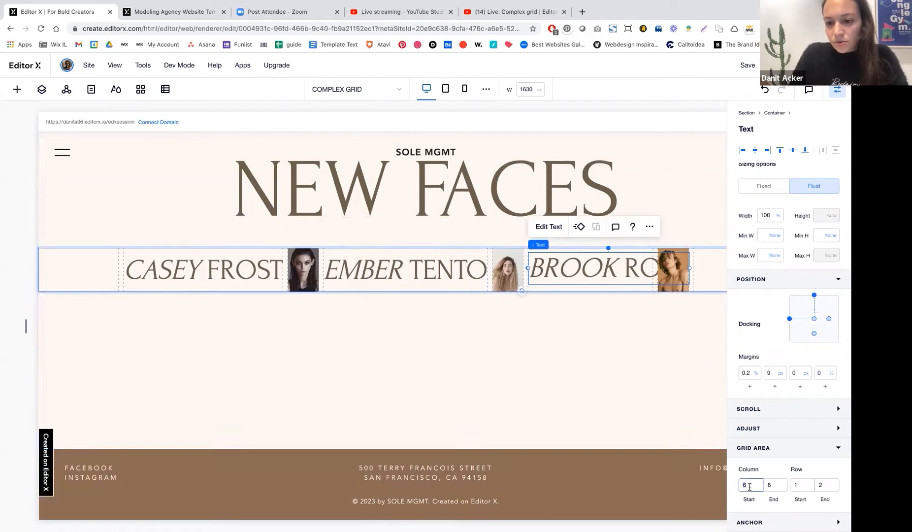
click(780, 486)
text(7)
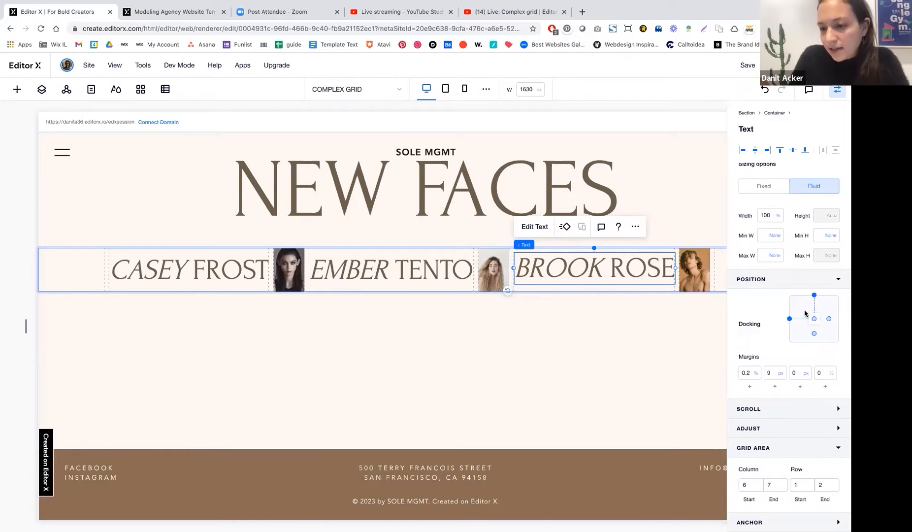
Centre-dock Brook Rose in its cell with left and top margins of 0
click(788, 320)
click(749, 373)
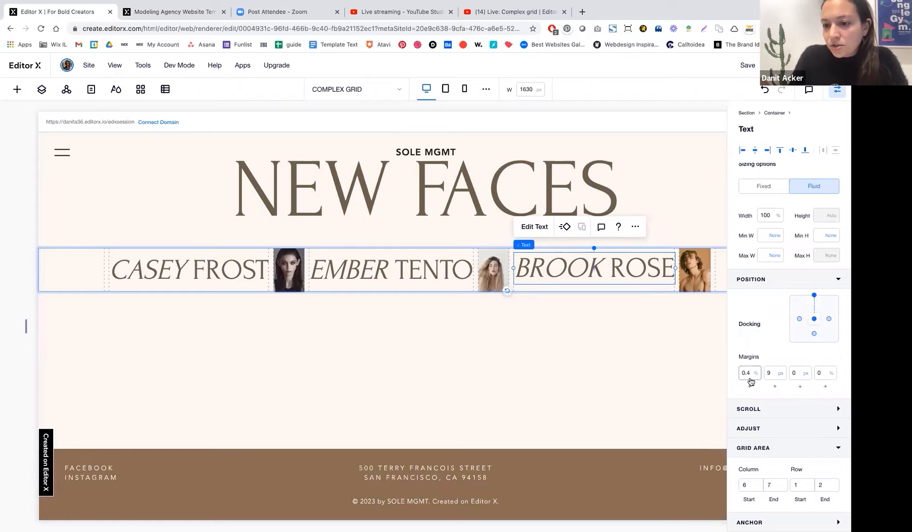
text(0)
click(814, 303)
click(772, 373)
text(0)
key(Tab)
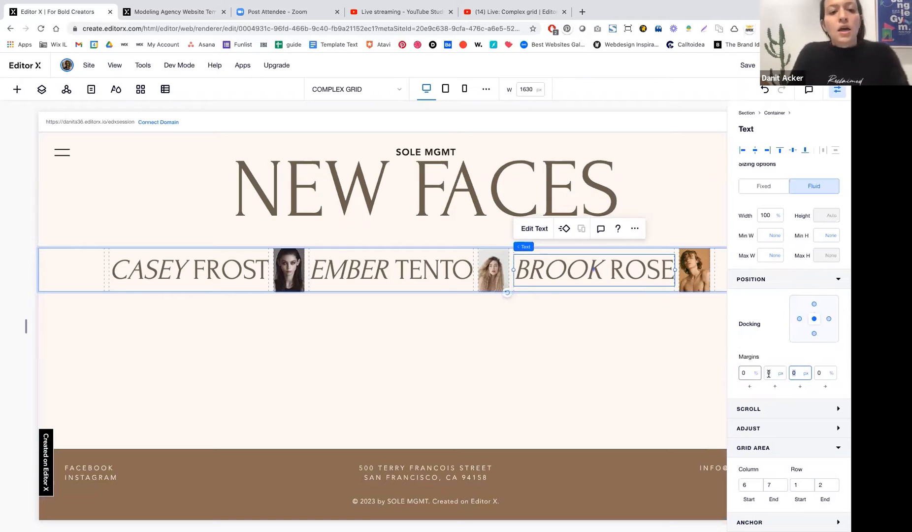
scroll(424, 327, right, 5)
scroll(423, 329, left, 5)
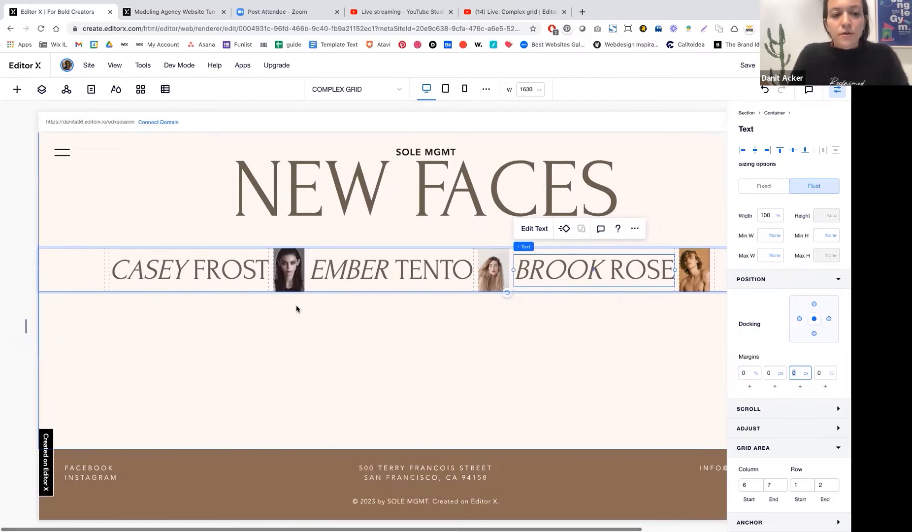
click(75, 265)
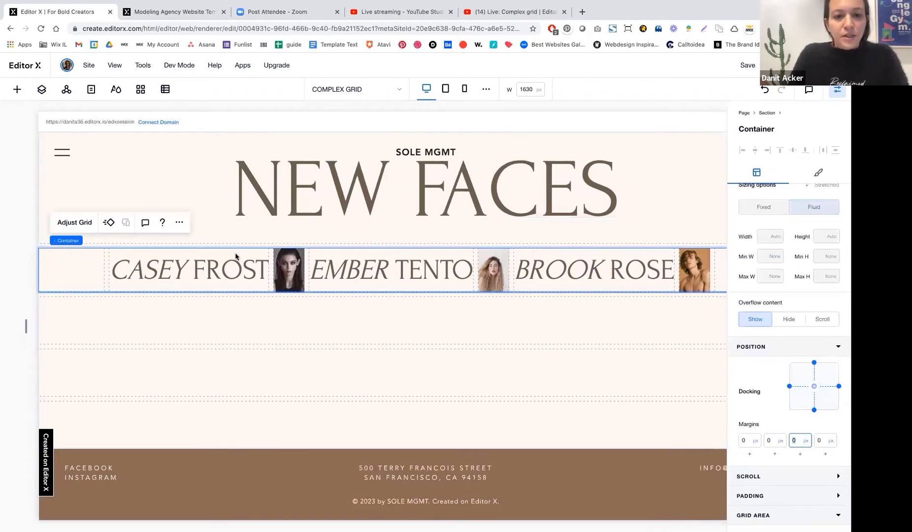
Change the names grid's first and last column widths from 0.4fr to 0.5fr
click(87, 222)
click(421, 343)
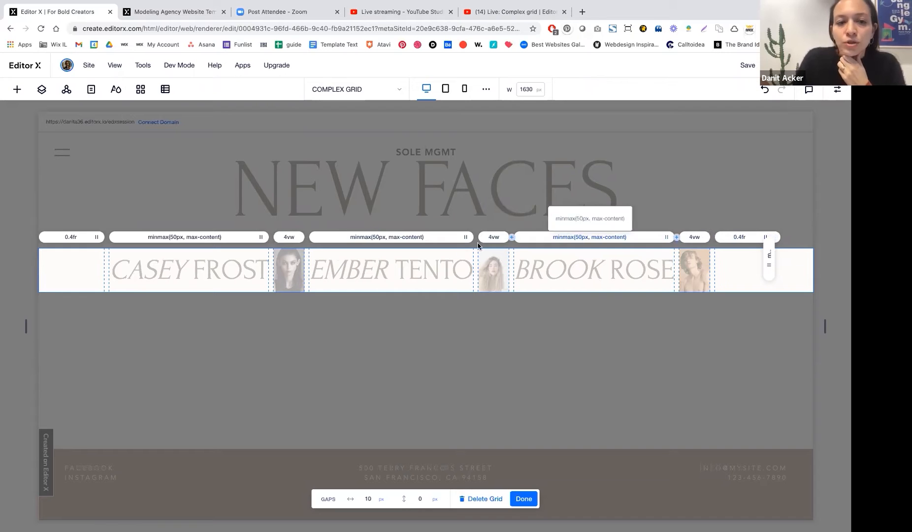
click(57, 242)
double_click(118, 267)
click(121, 267)
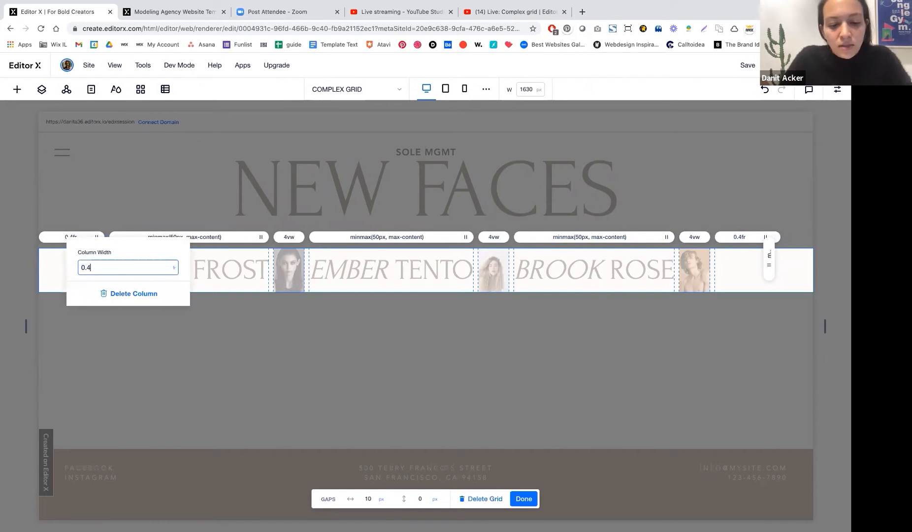
key(Return)
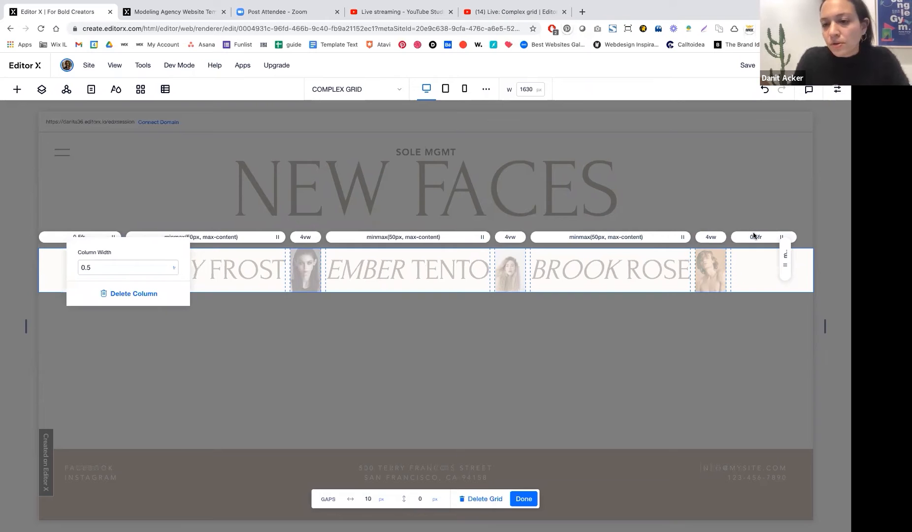
click(753, 236)
text(0.4)
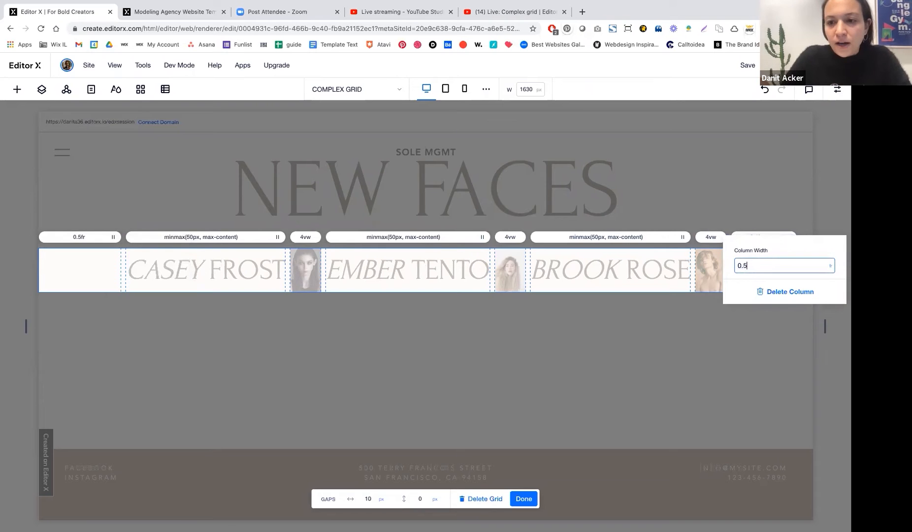
key(Return)
click(688, 317)
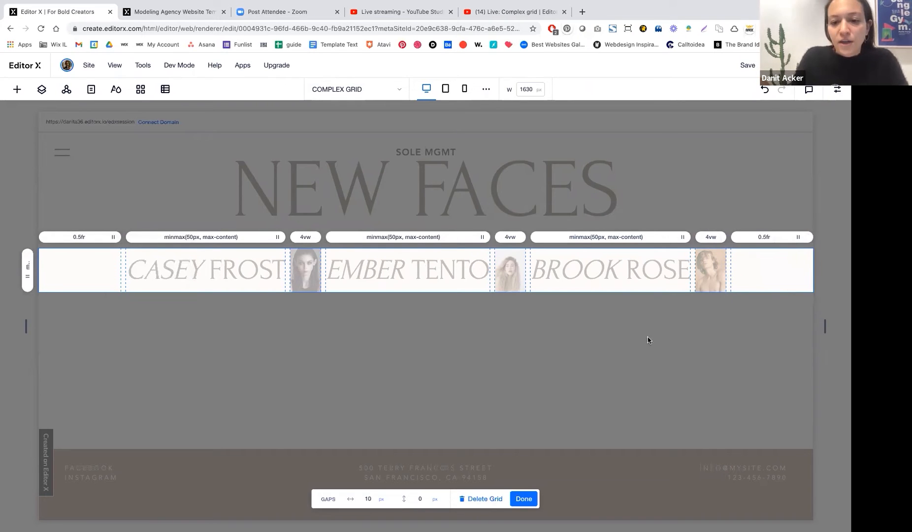
click(522, 499)
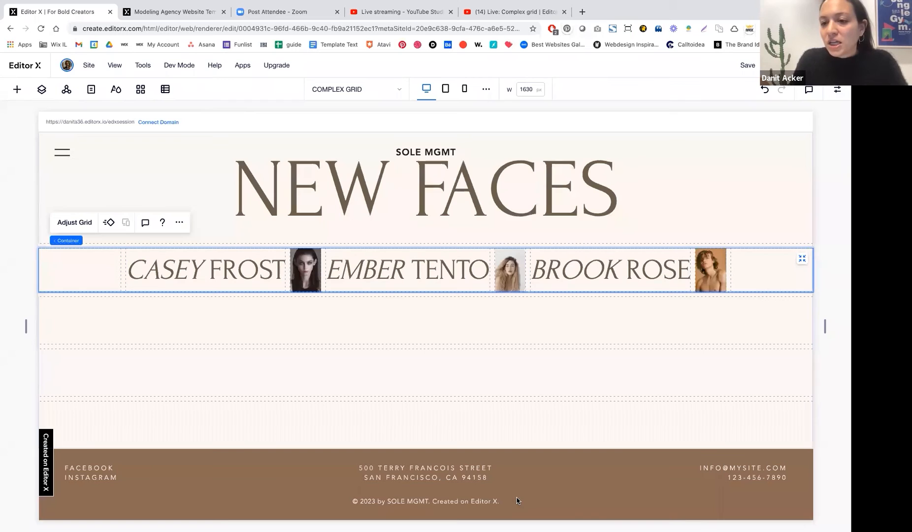
Place an empty box from Layout Tools below the names row, shorten it, and stretch it full-width
click(18, 90)
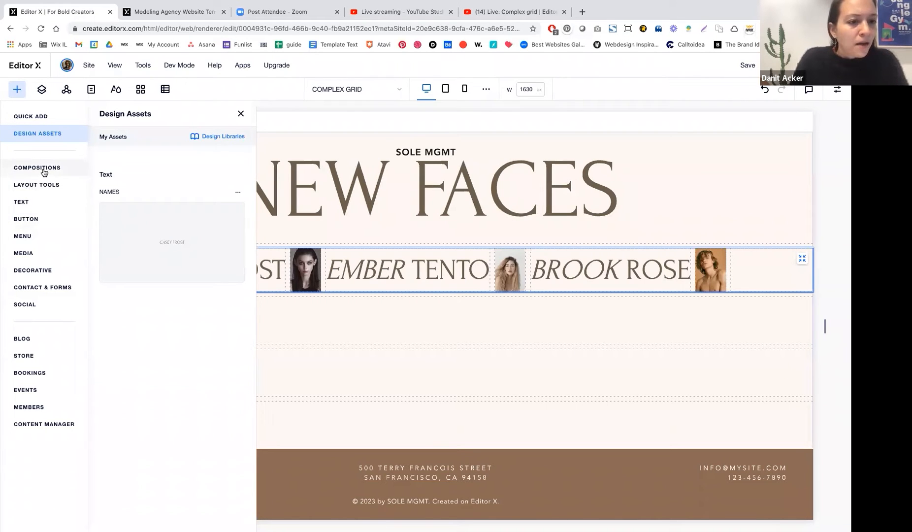
click(41, 184)
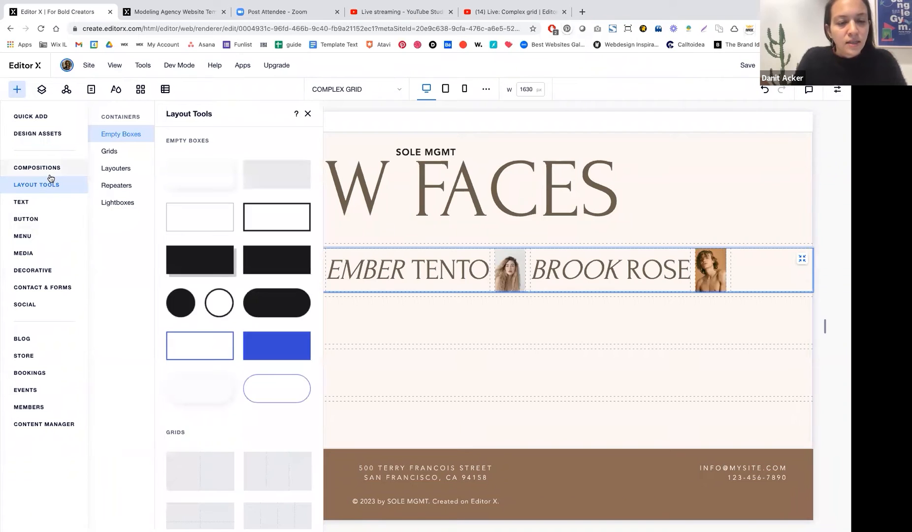
drag(263, 170, 368, 341)
drag(418, 416, 417, 335)
click(561, 306)
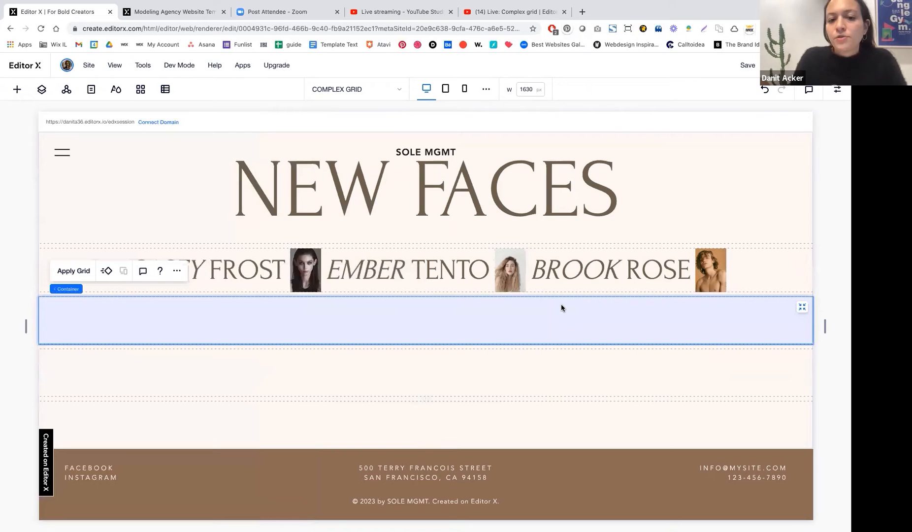
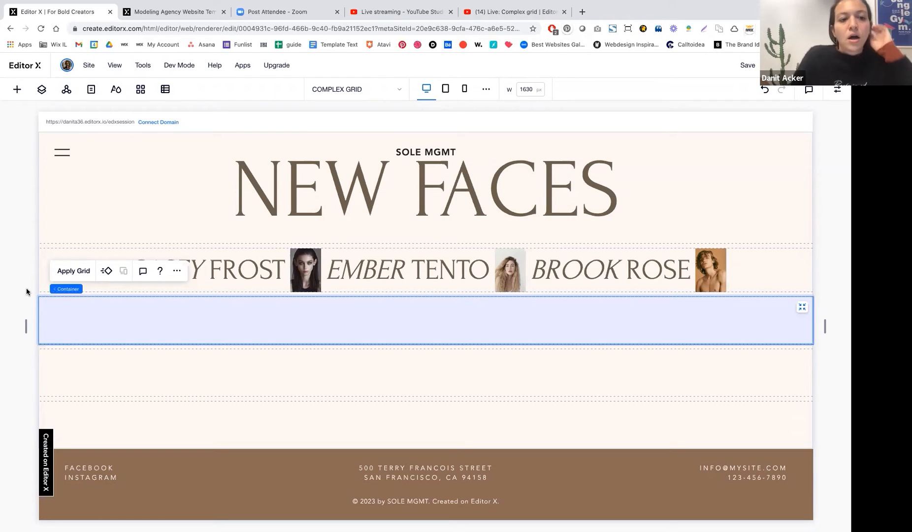
Apply a custom six-column grid to the empty container below the names row
click(67, 270)
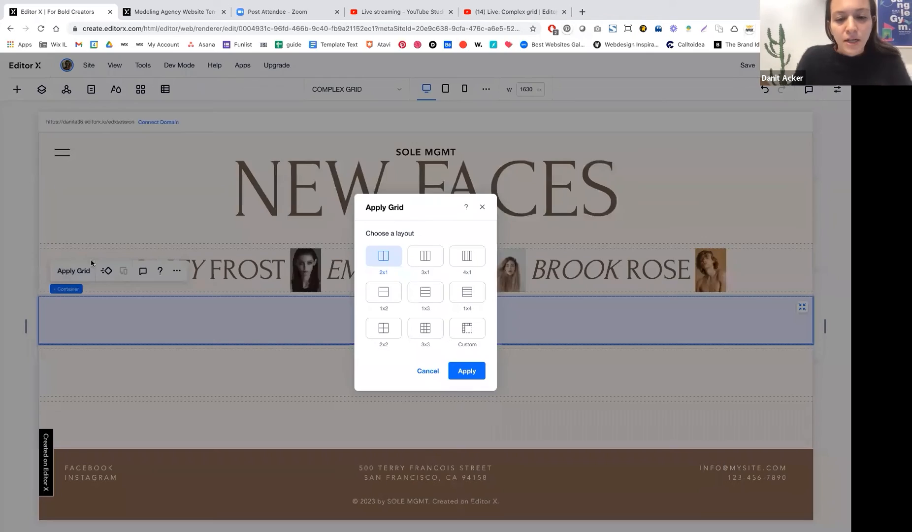
click(469, 335)
double_click(387, 364)
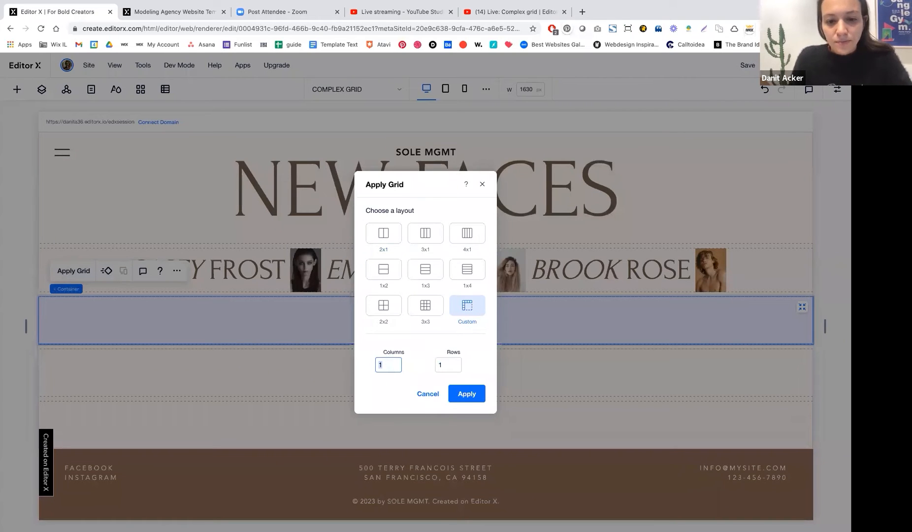
click(453, 389)
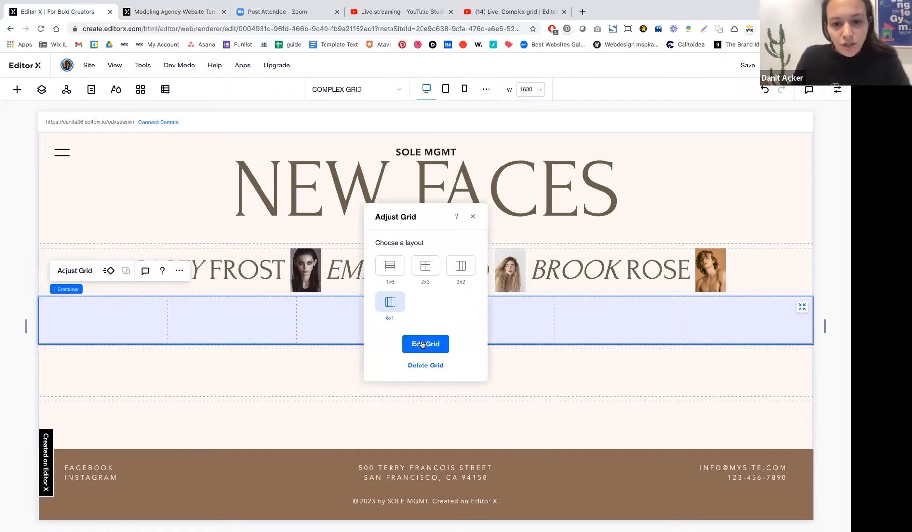
click(422, 344)
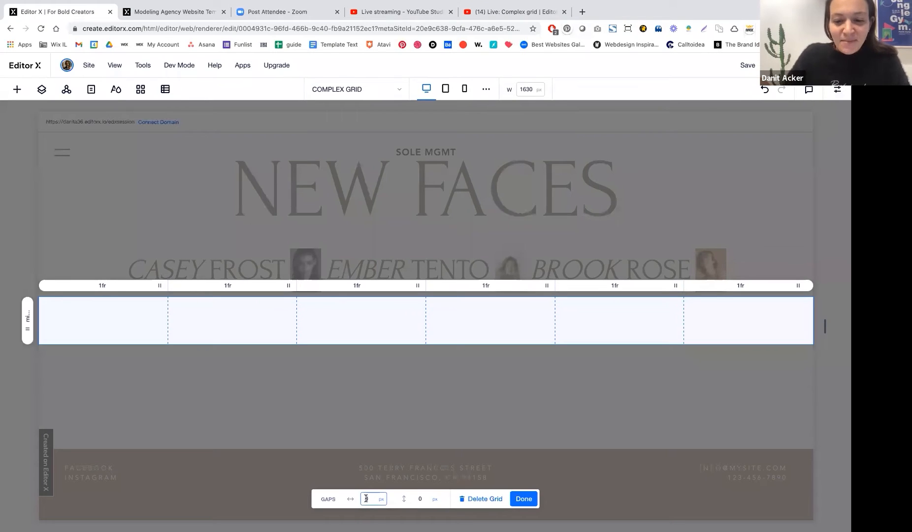
click(526, 499)
Narrow the new grid's third column to 4vw
click(73, 275)
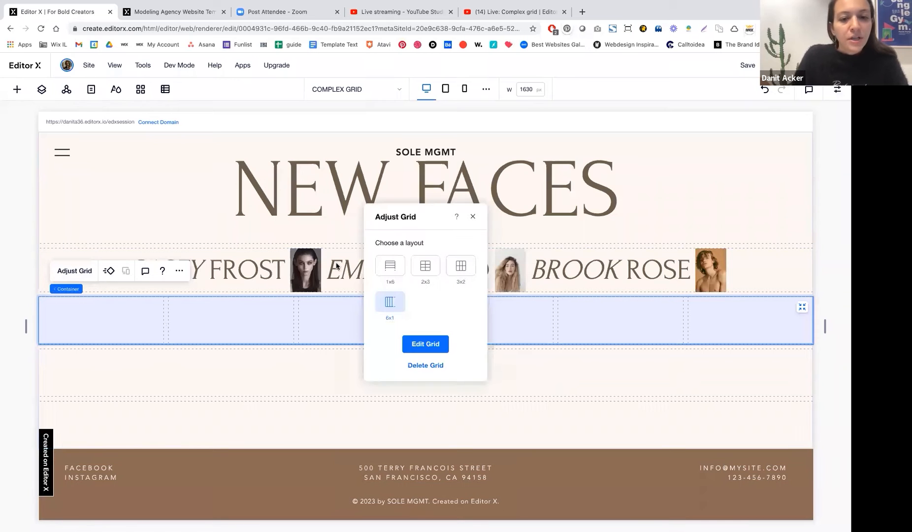
click(404, 346)
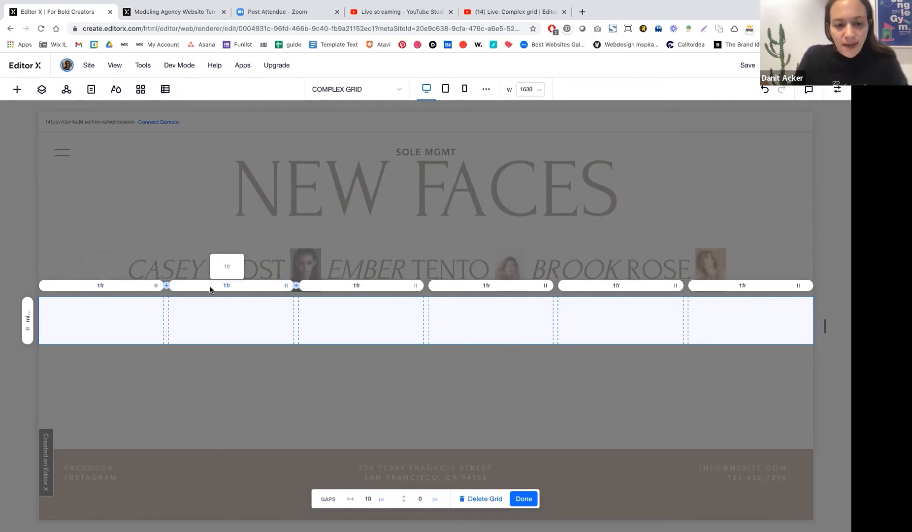
click(359, 287)
click(469, 315)
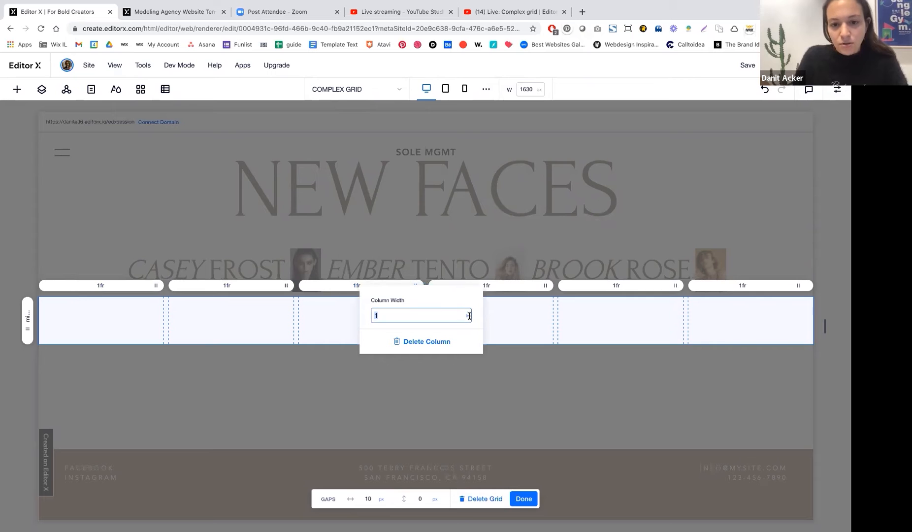
click(469, 316)
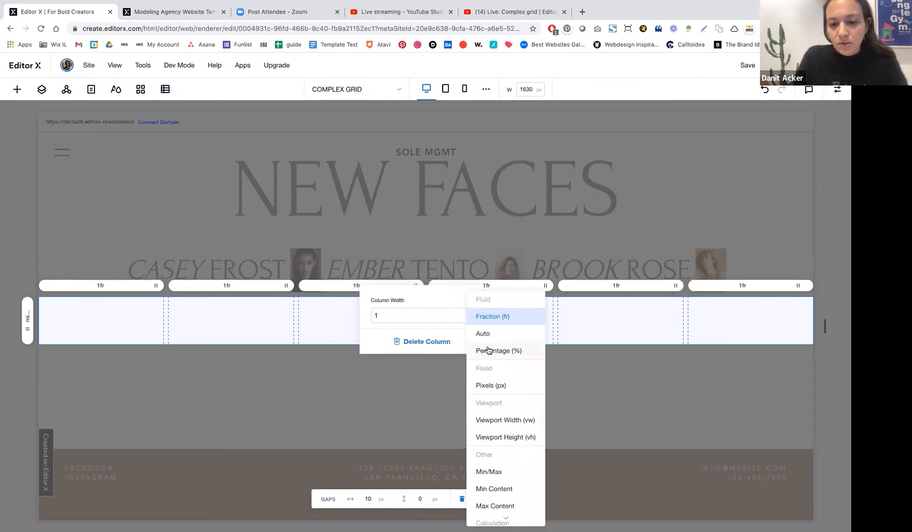
click(519, 421)
click(397, 313)
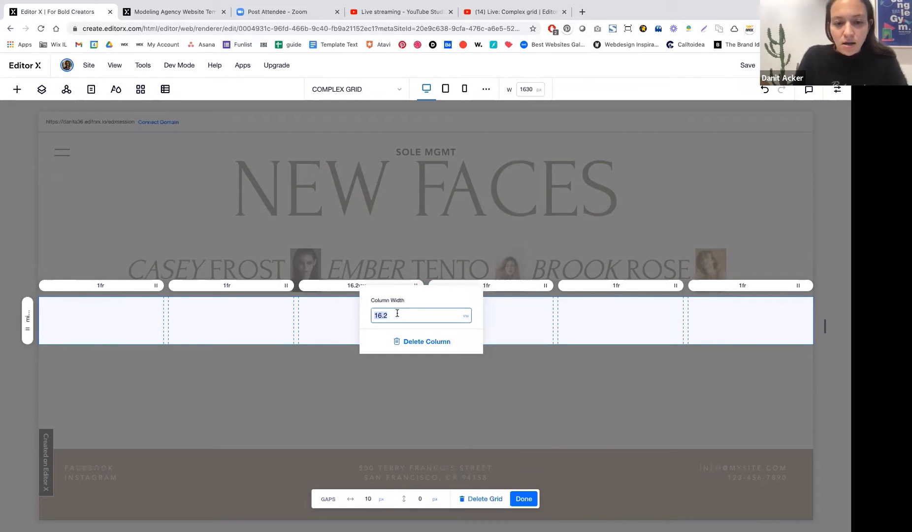
text(4)
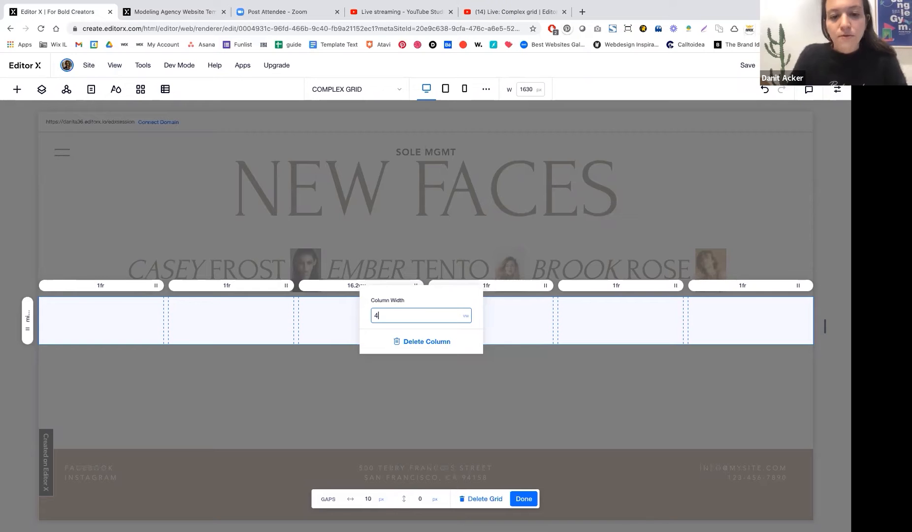
key(Return)
Narrow the fifth column to 4vw as well and finish grid editing
click(586, 285)
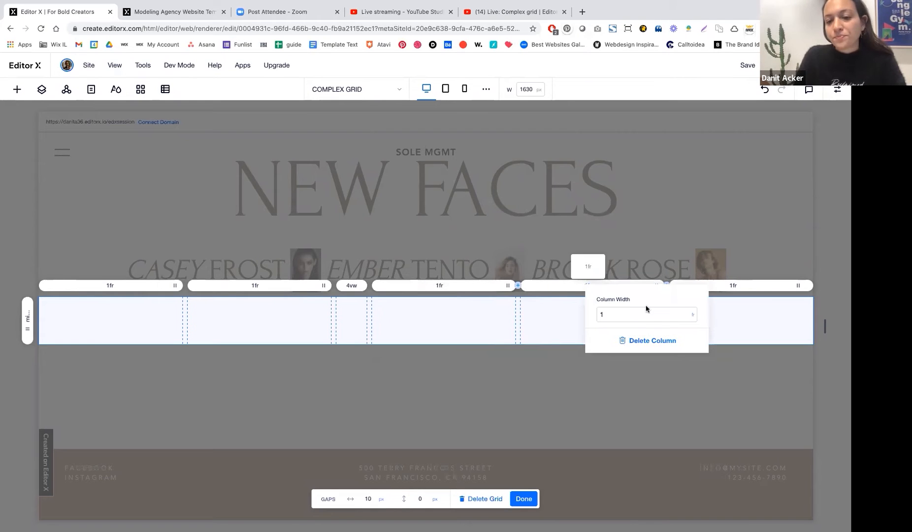
click(692, 315)
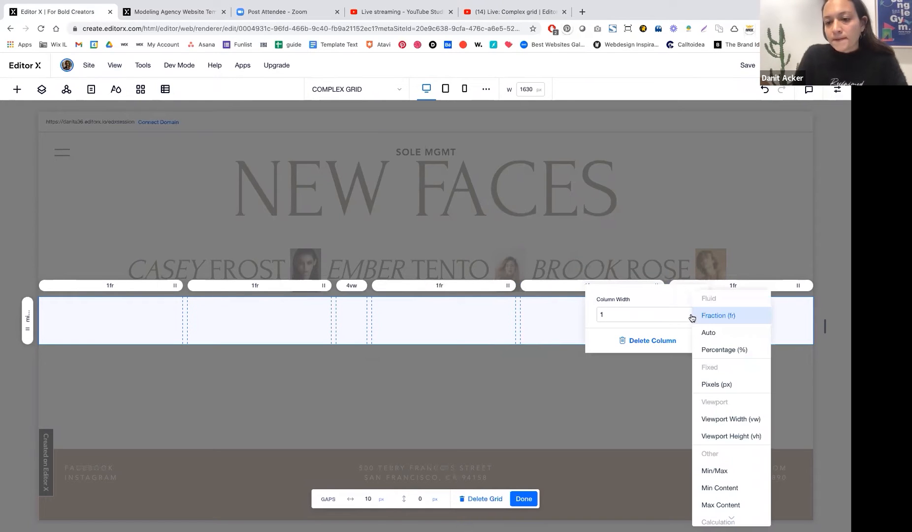
click(739, 419)
text(4)
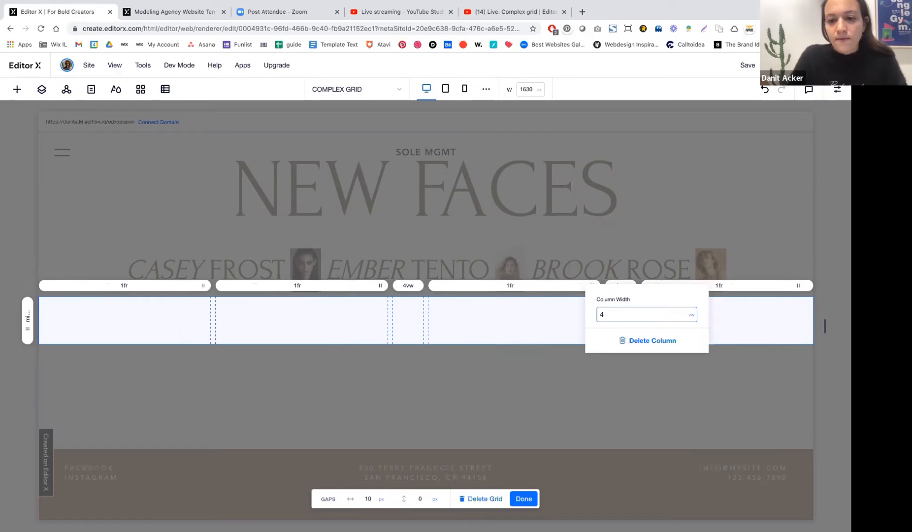
click(601, 362)
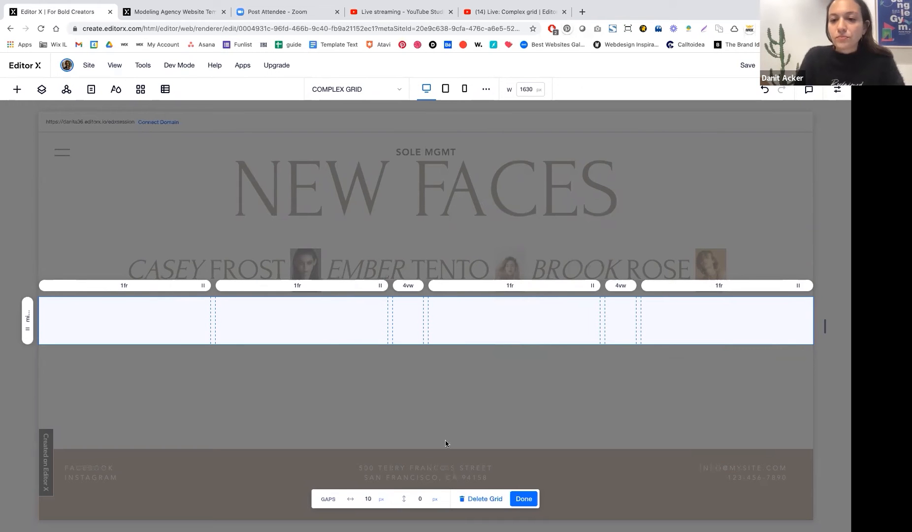
click(525, 499)
click(257, 270)
drag(256, 269, 303, 321)
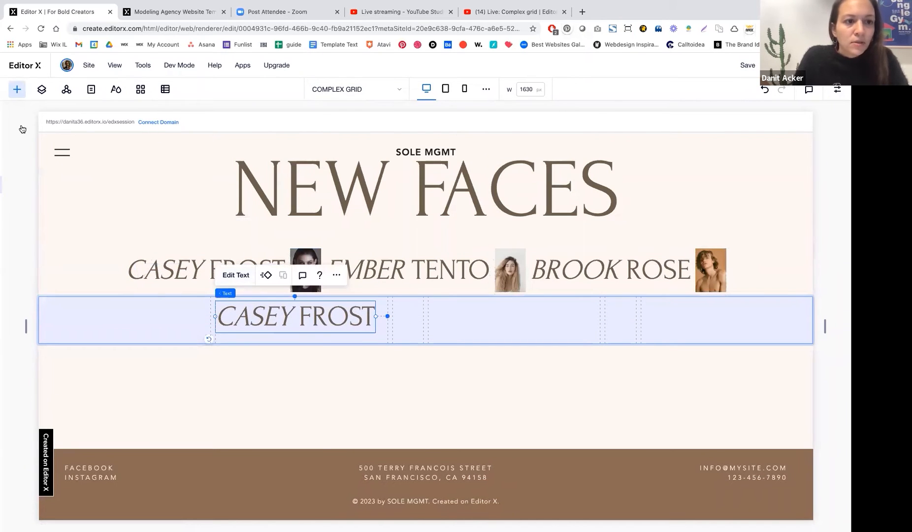
click(17, 90)
click(480, 367)
click(334, 314)
click(308, 113)
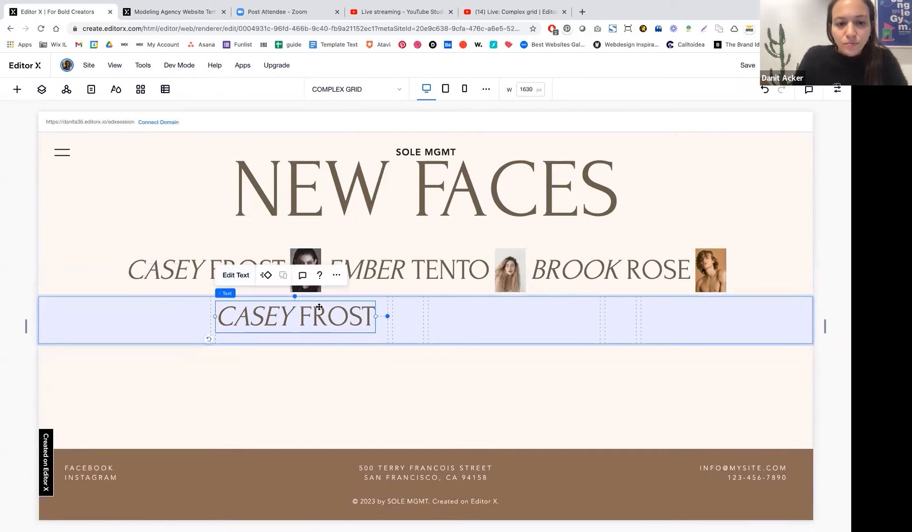
drag(311, 313, 500, 321)
Copy the name into column four and place portrait copies after each name
click(306, 273)
drag(309, 273, 618, 322)
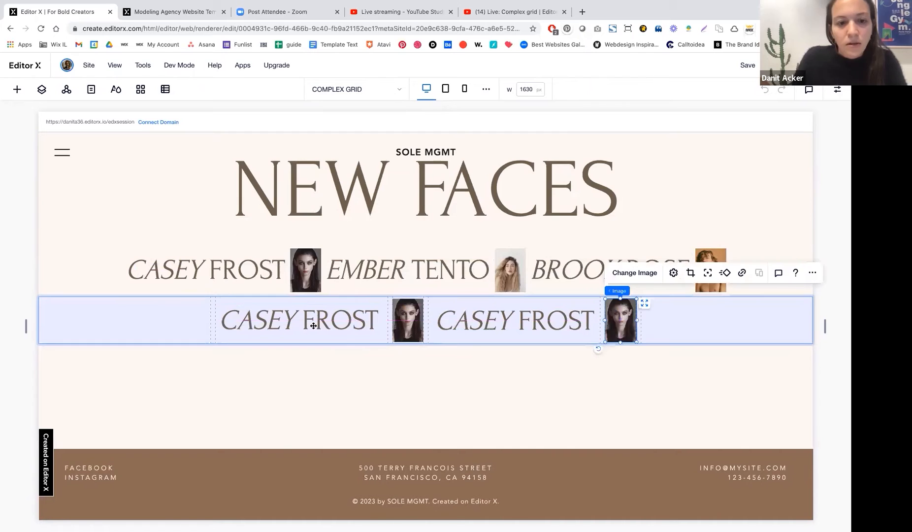
click(299, 321)
click(293, 317)
drag(300, 318, 208, 311)
click(274, 322)
drag(295, 319, 213, 317)
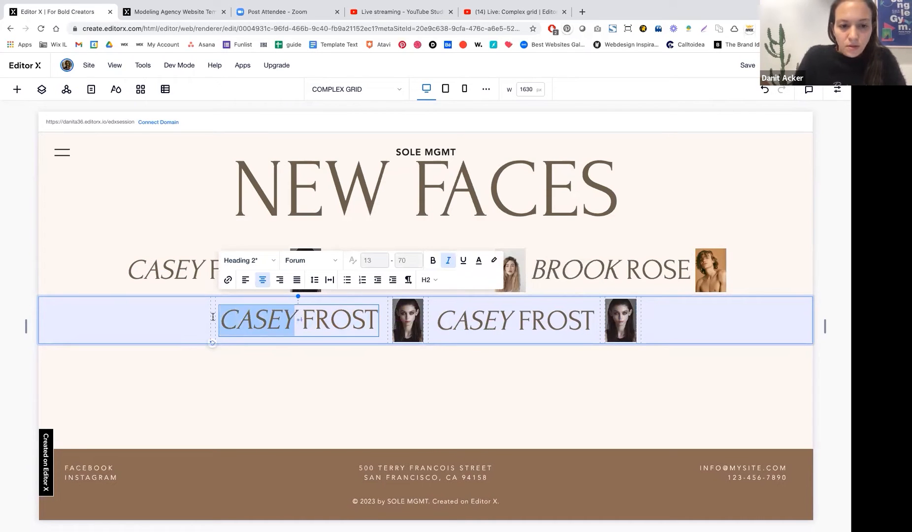
text(ALEXANDR)
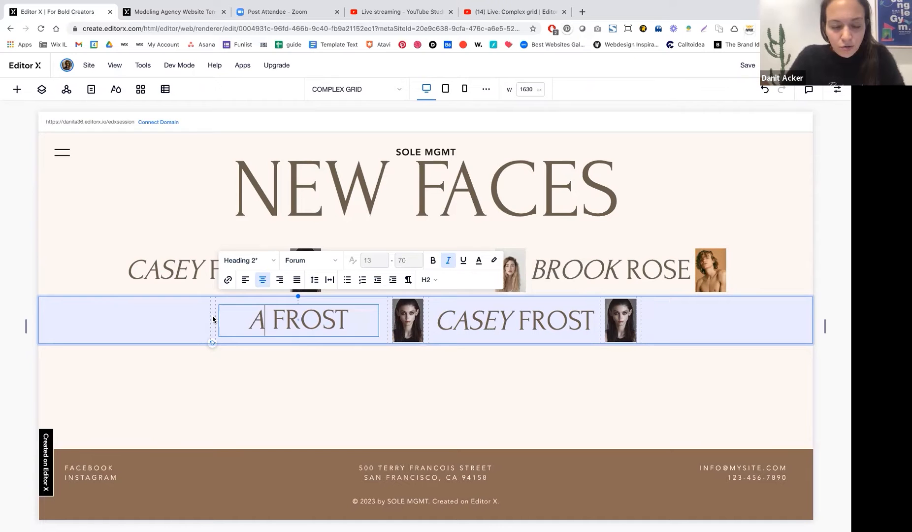
text(A)
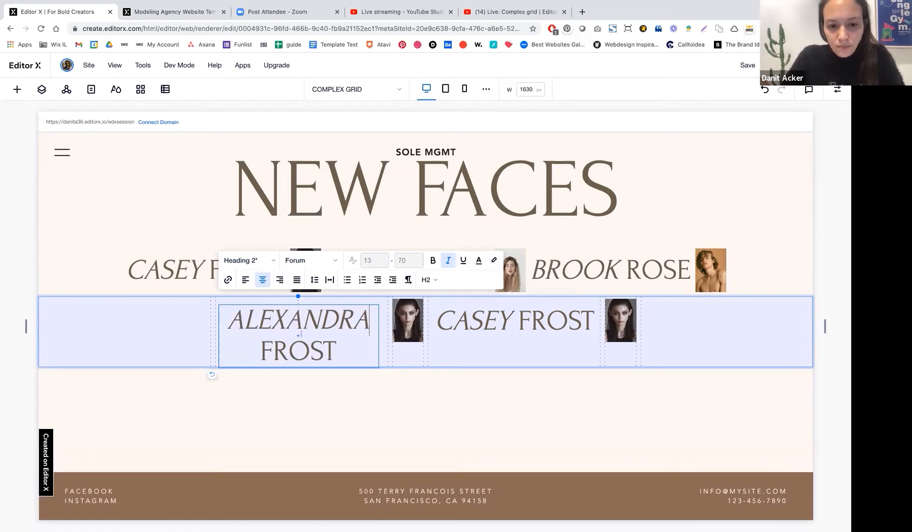
key(Right)
key(Right)
key(Right)
key(Right)
key(Right)
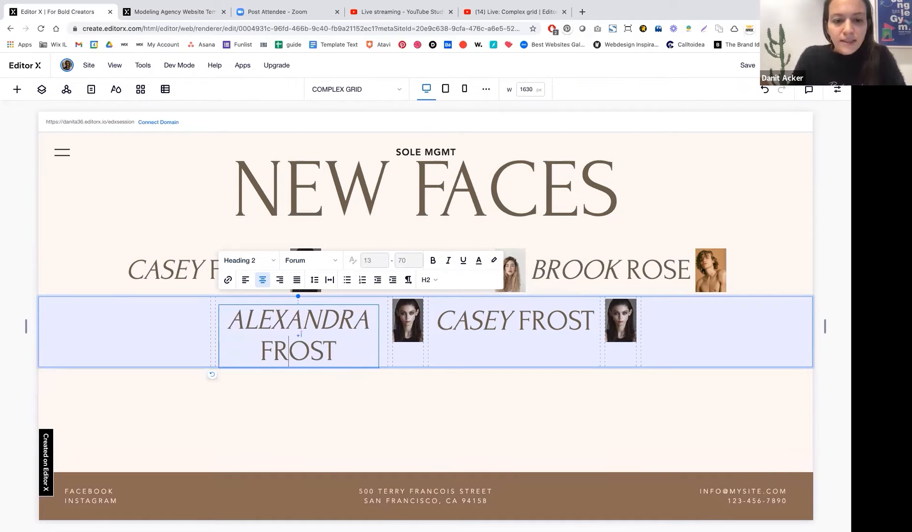
key(BackSpace)
key(BackSpace)
key(BackSpace)
key(BackSpace)
key(BackSpace)
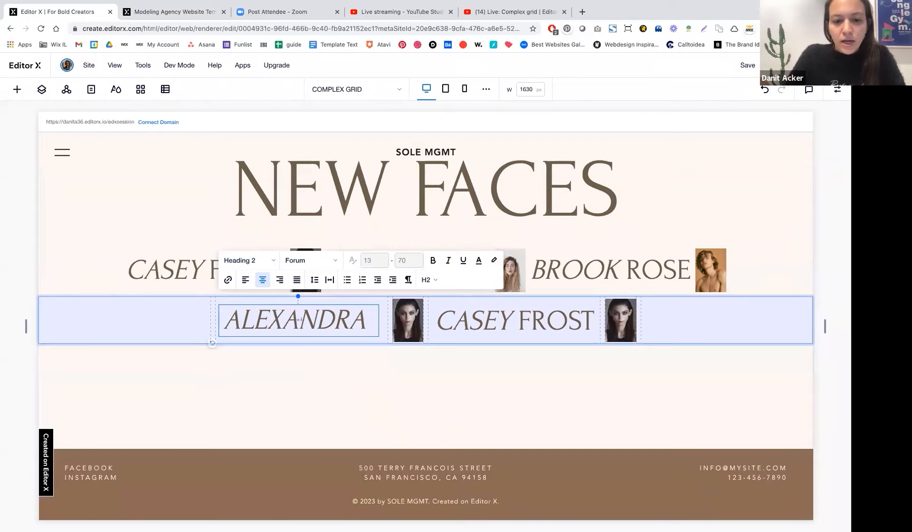
text(MO)
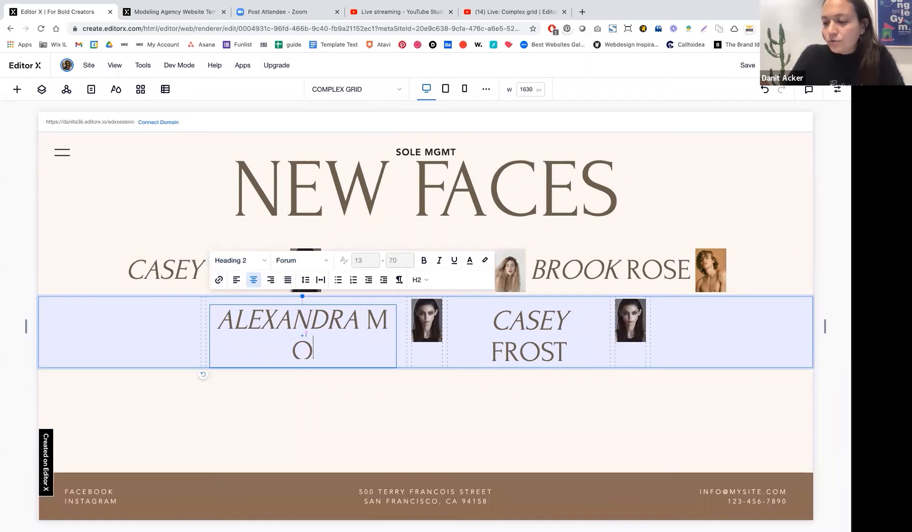
text(RGAN)
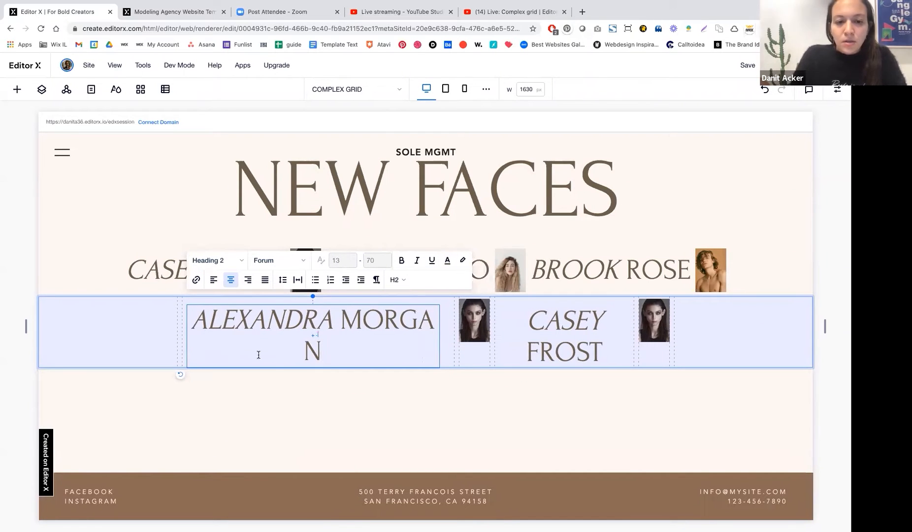
click(340, 408)
click(581, 328)
click(584, 328)
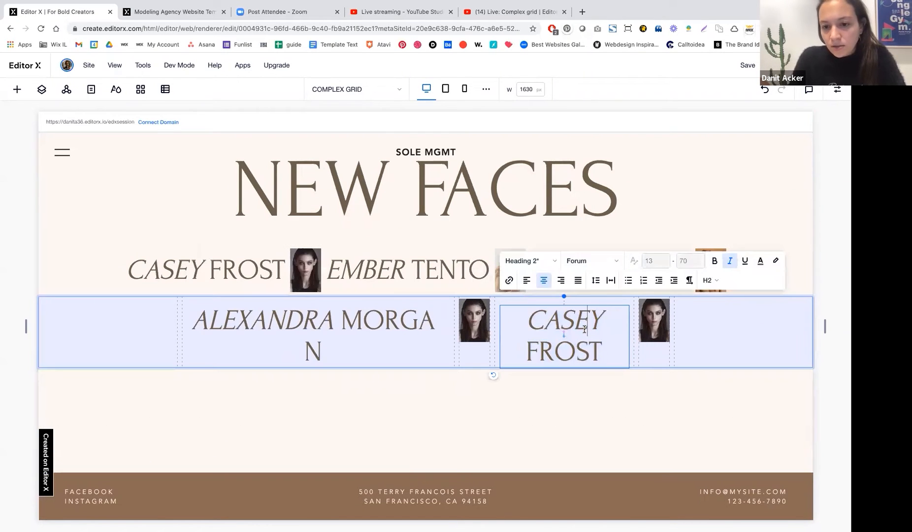
drag(603, 315, 533, 316)
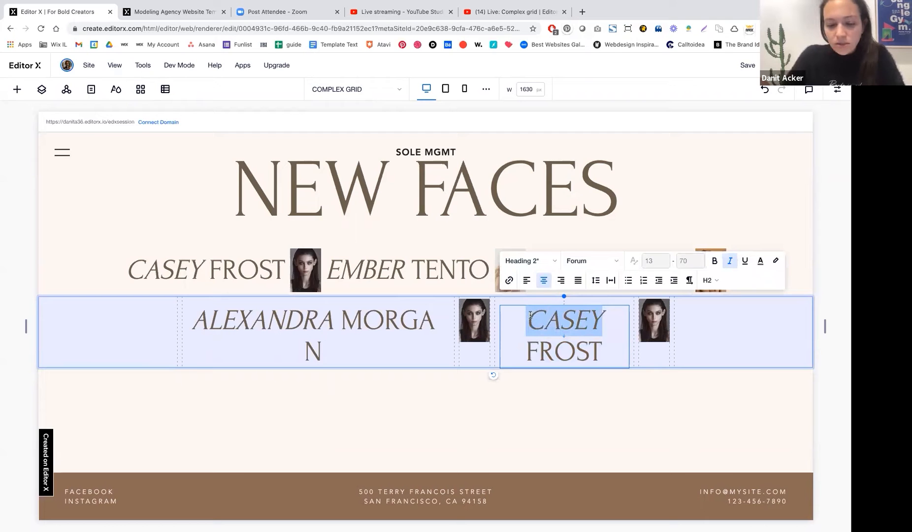
text(CELINE)
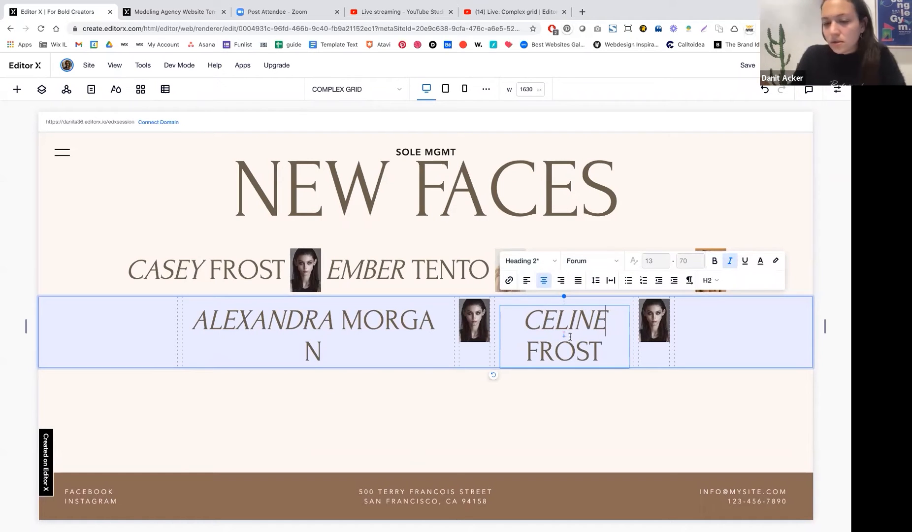
double_click(560, 347)
key(BackSpace)
text(KALLMAN)
click(474, 322)
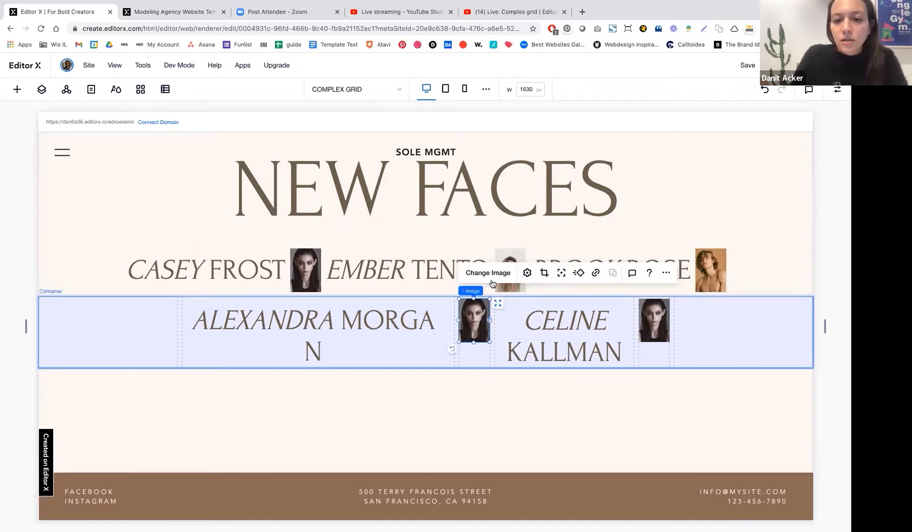
click(491, 281)
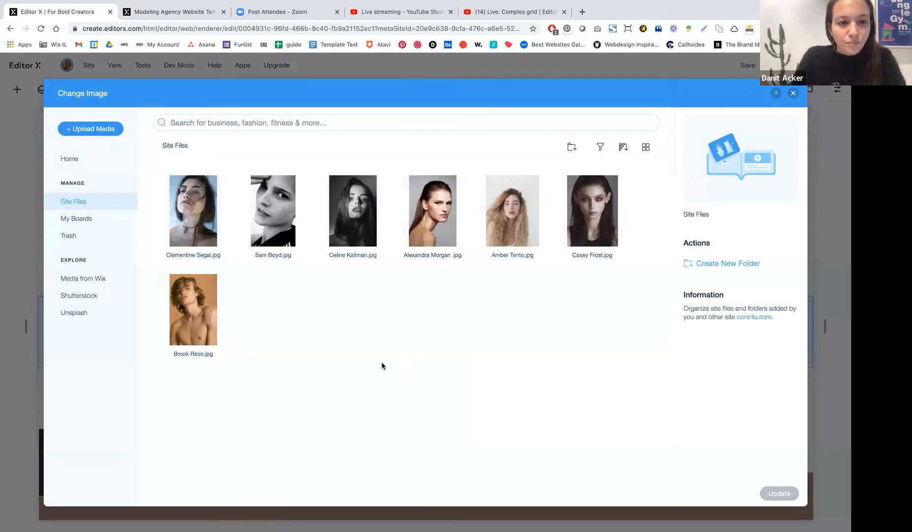
click(195, 211)
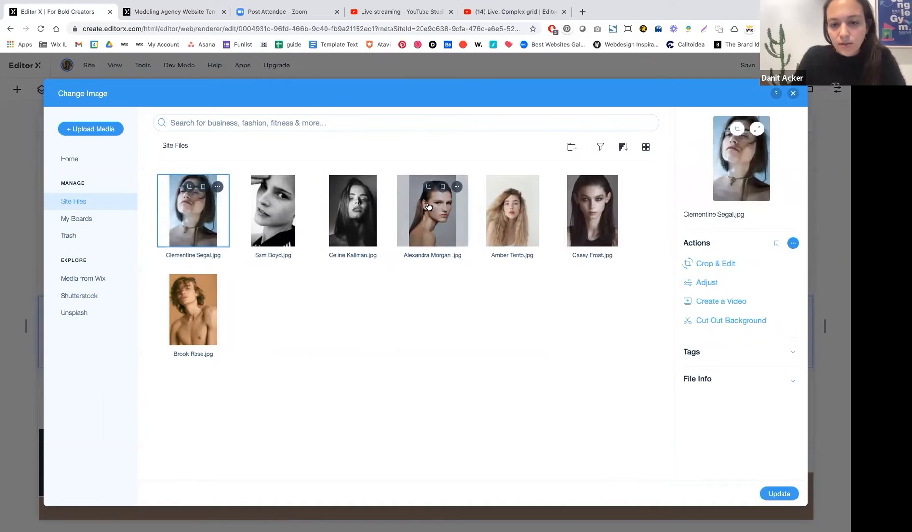
click(445, 219)
click(778, 493)
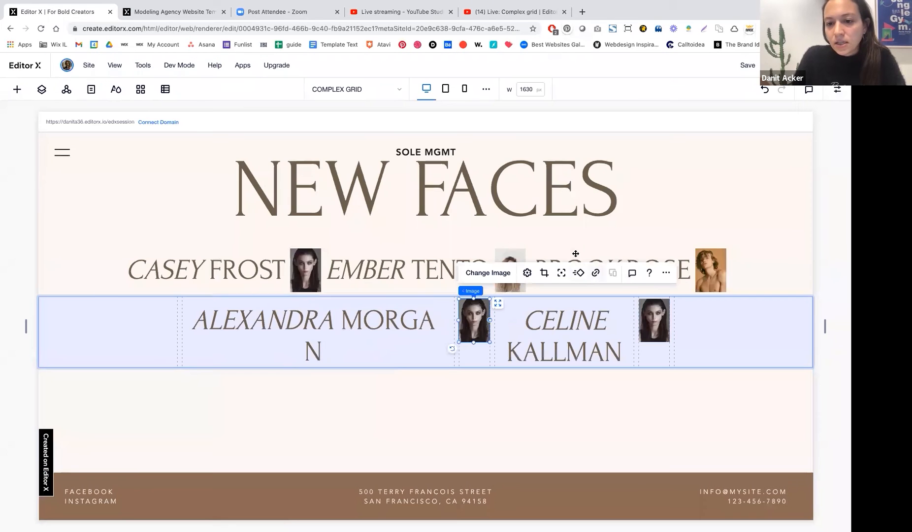
click(481, 272)
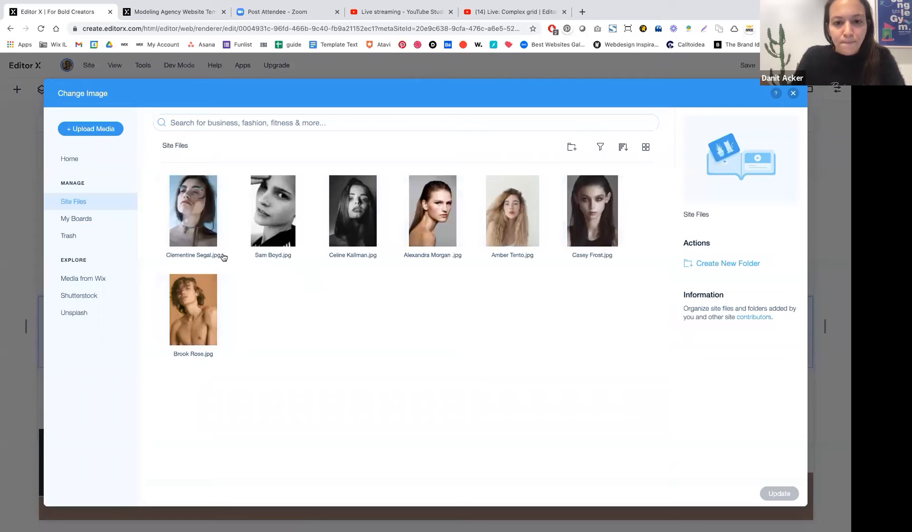
click(219, 189)
click(347, 231)
click(783, 494)
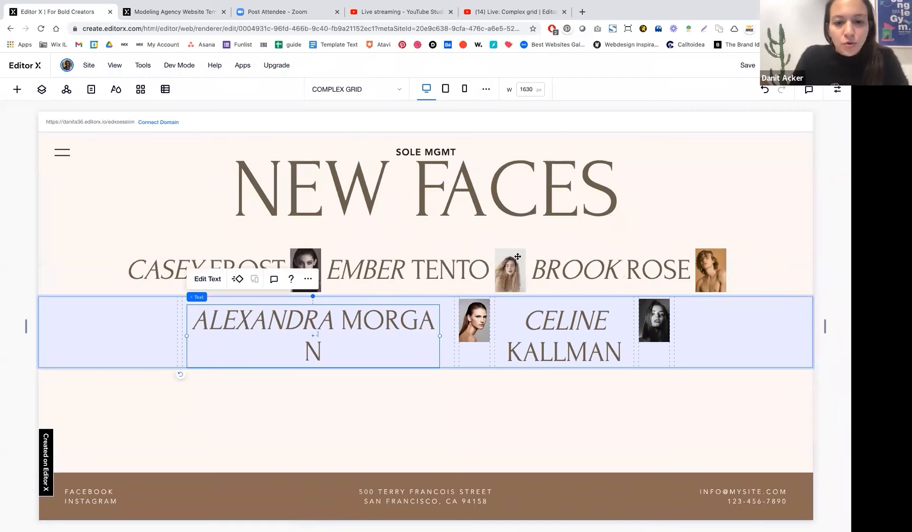
Set the ALEXANDRA MORGAN name to 100% width with a 0 top margin
click(771, 246)
text(100)
key(Return)
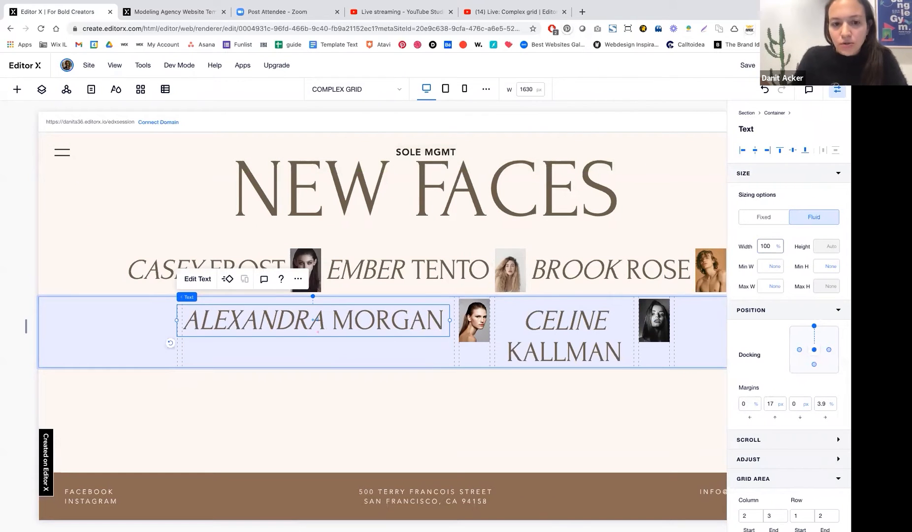
scroll(774, 379, down, 1)
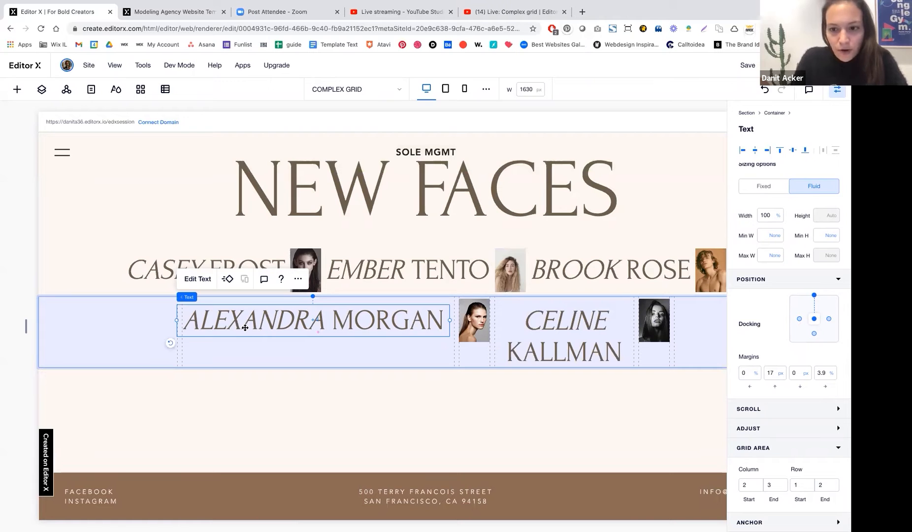
click(774, 372)
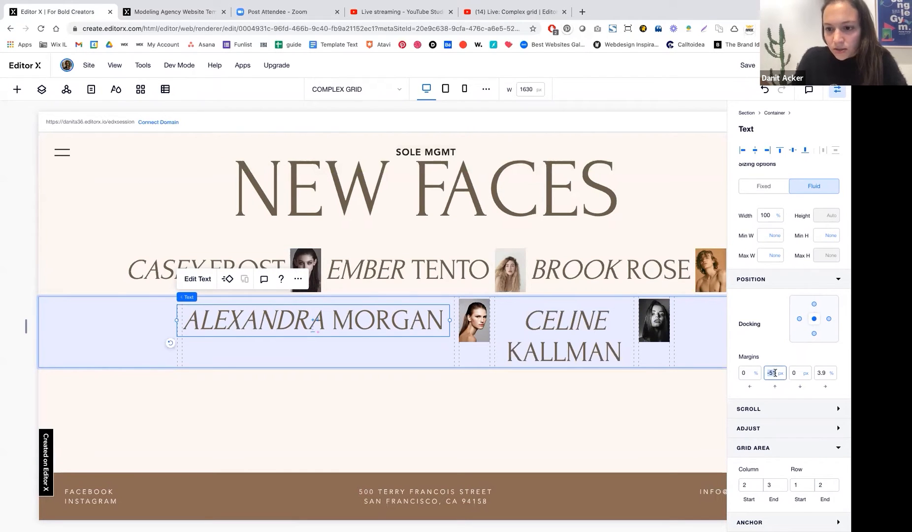
text(0)
key(Tab)
key(Tab)
key(Tab)
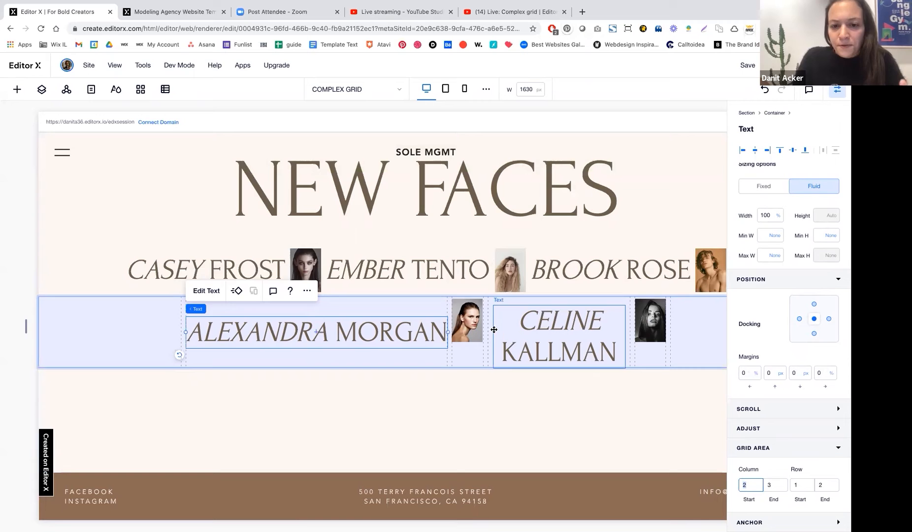
Centre-dock Alexandra's portrait, zero its margins, and start it at grid column 3
click(465, 324)
click(839, 366)
key(BackSpace)
text(0)
key(Tab)
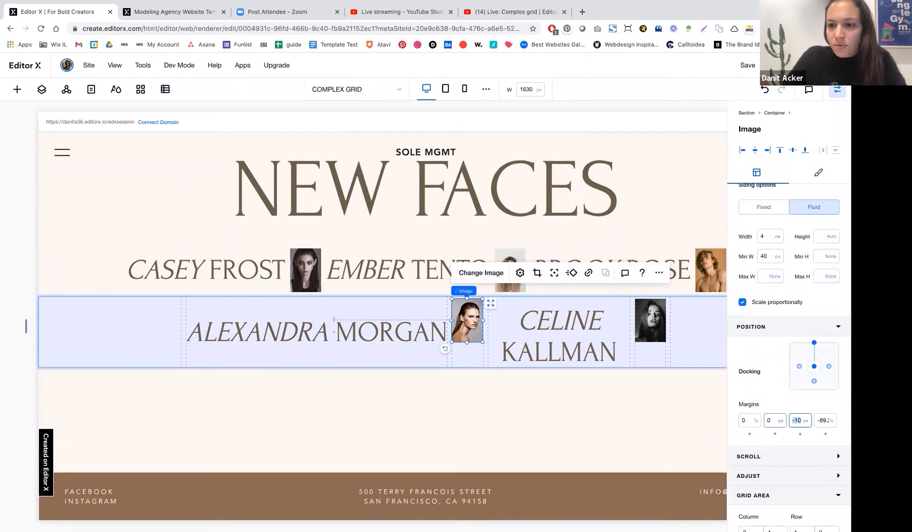
text(0)
key(Tab)
text(0)
key(Tab)
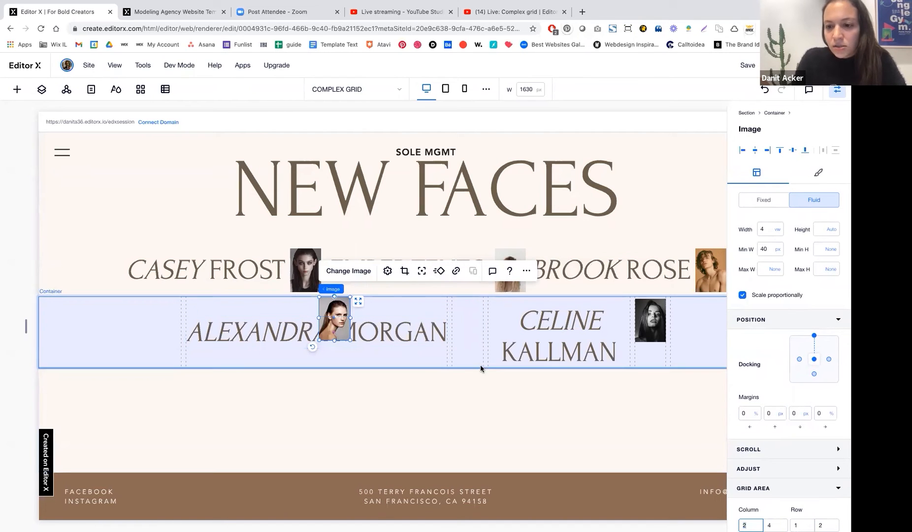
scroll(820, 447, down, 1)
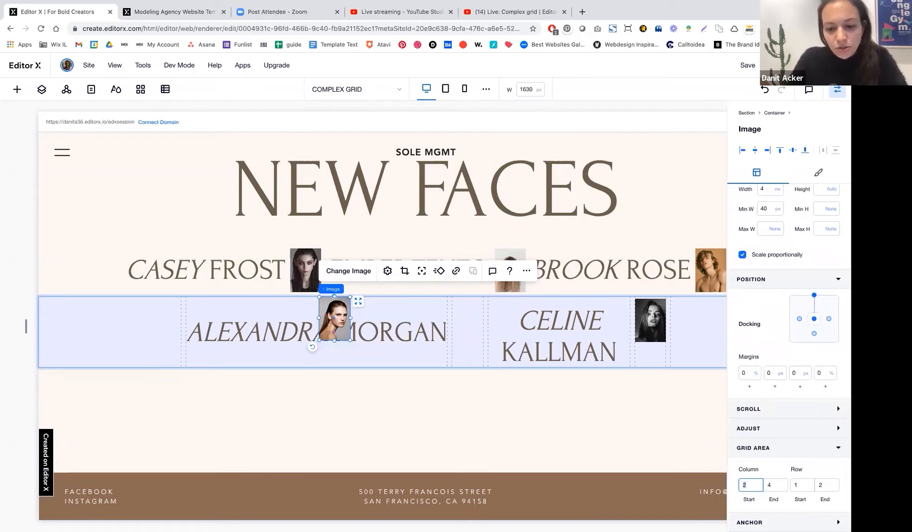
text(3)
key(Return)
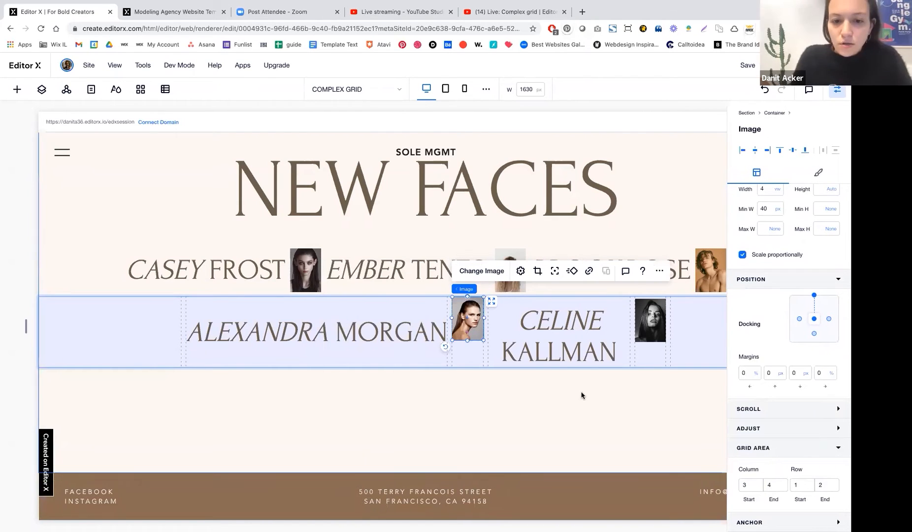
click(589, 329)
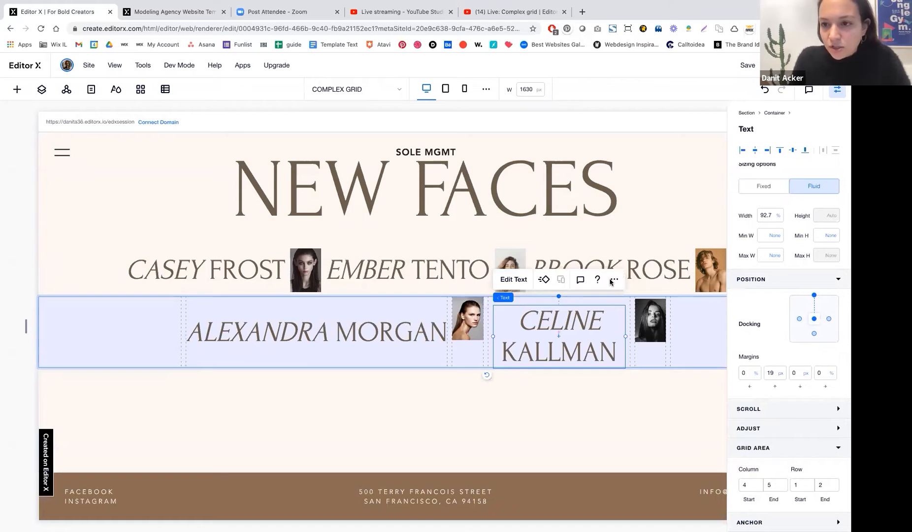
click(767, 217)
key(Return)
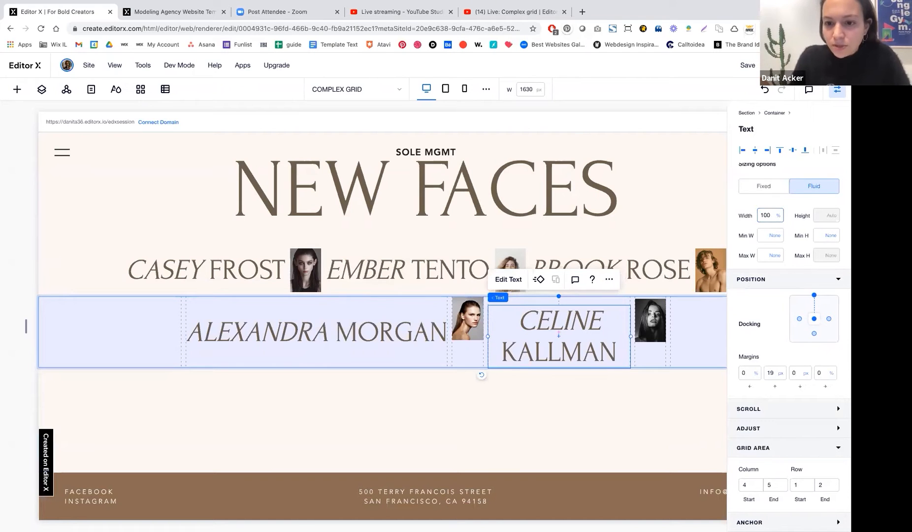
click(772, 373)
click(817, 321)
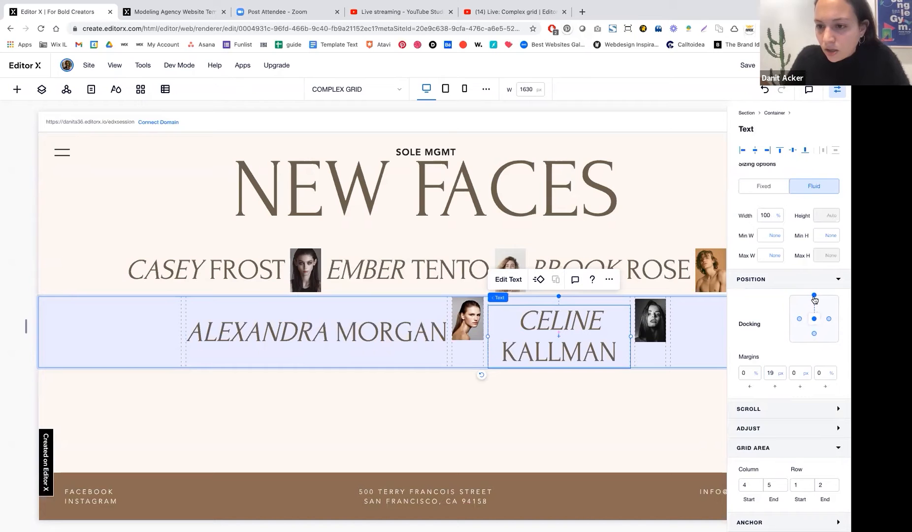
click(770, 374)
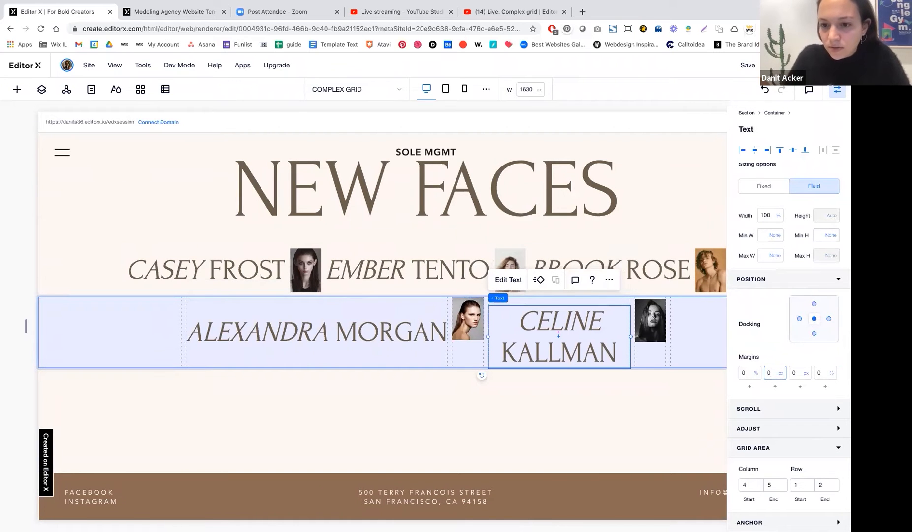
text(0)
key(Return)
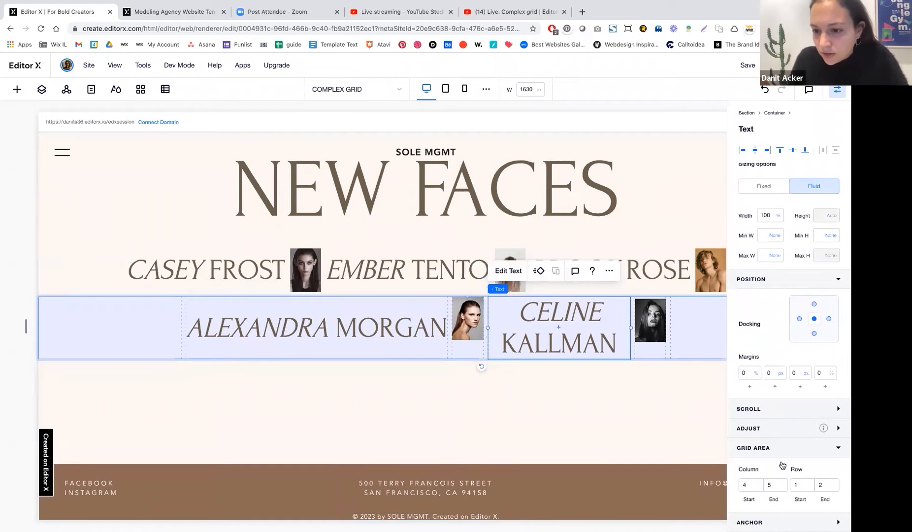
Give Celine's portrait a 0 px top margin
click(650, 320)
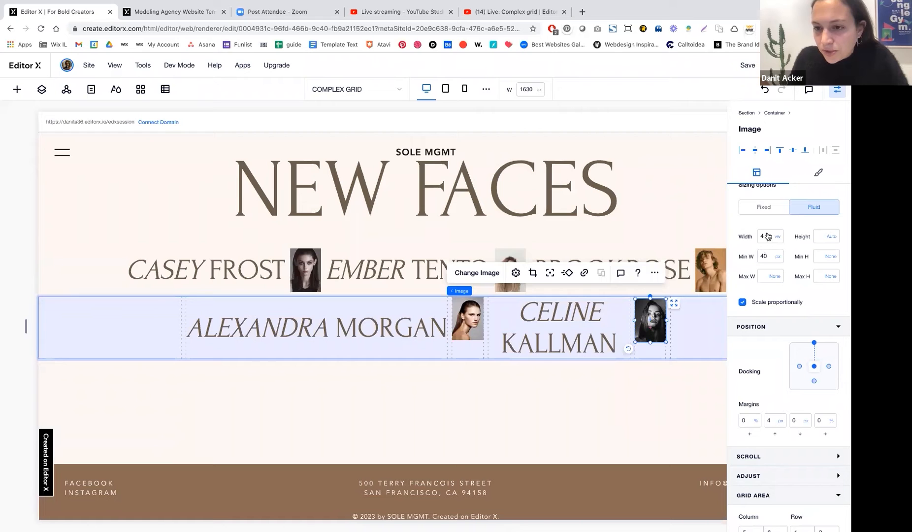
click(775, 420)
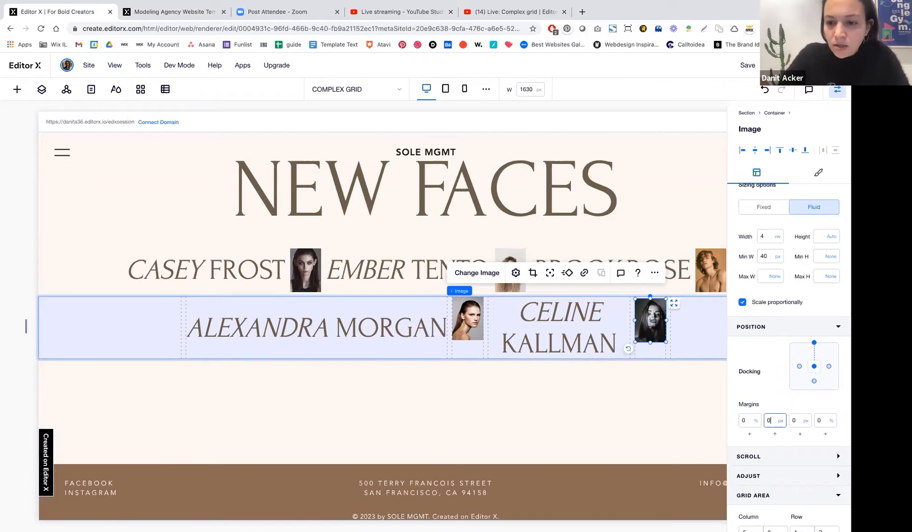
key(Return)
click(123, 326)
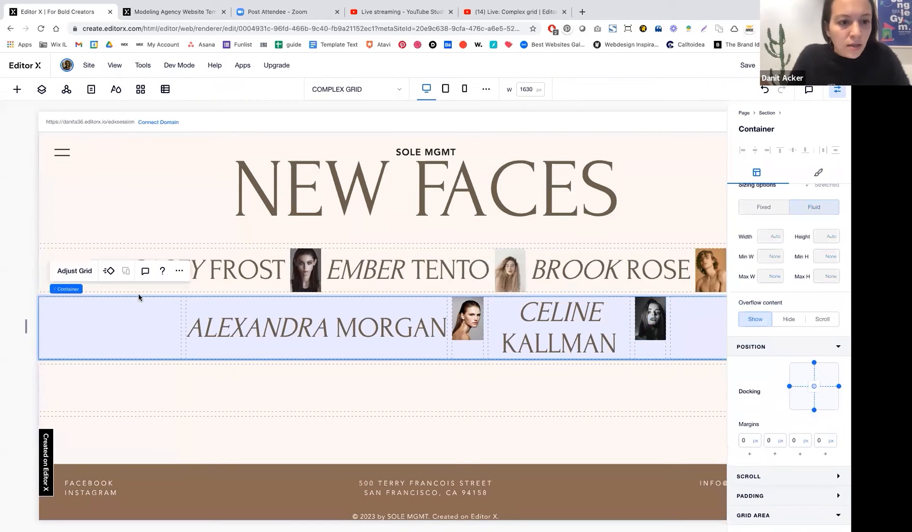
Make the row's second column range from 50 px to max content, then reload at the warning
click(87, 272)
click(430, 342)
click(262, 287)
click(373, 316)
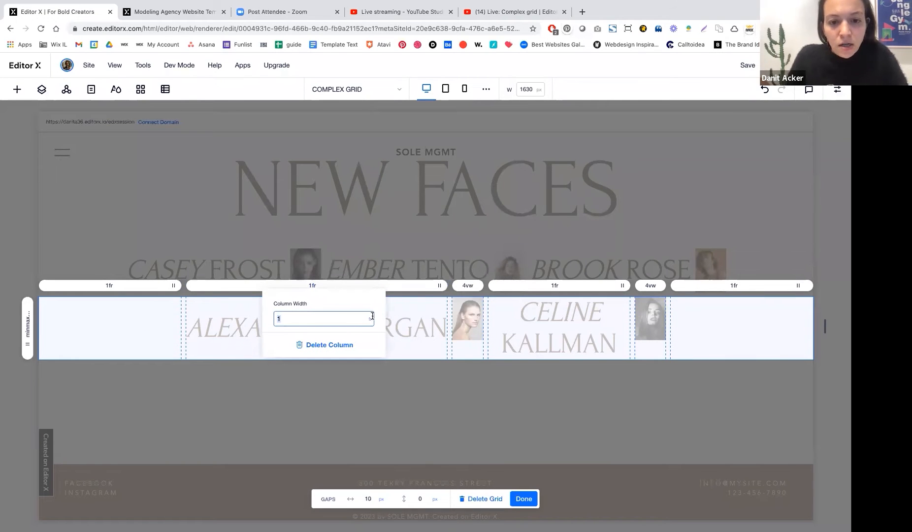
click(368, 322)
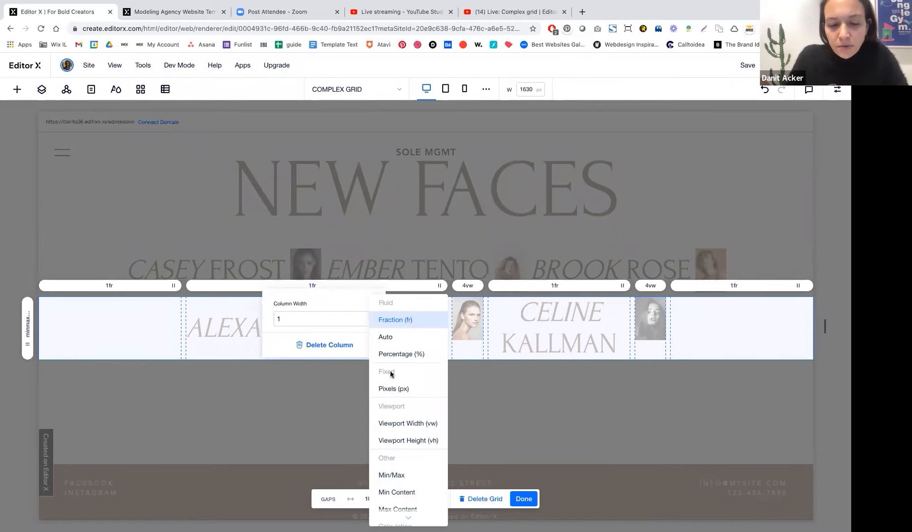
click(393, 466)
click(366, 356)
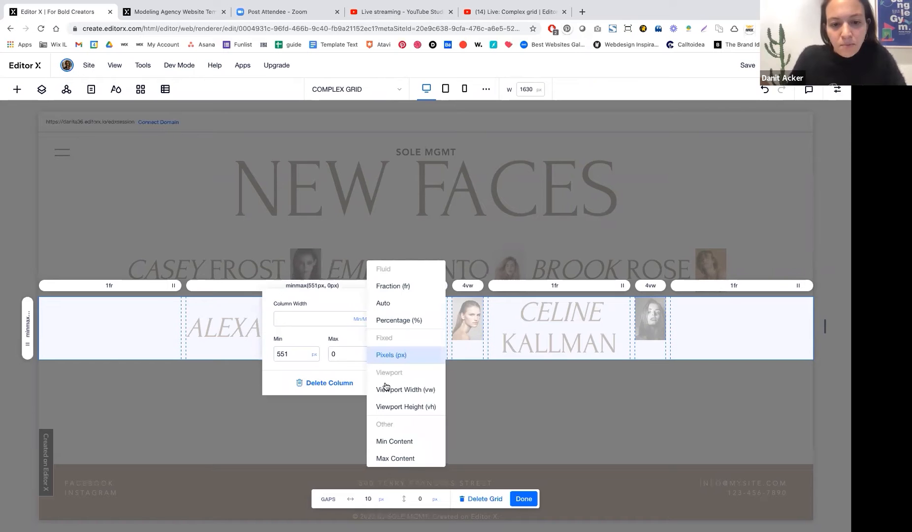
click(407, 461)
click(288, 351)
text(50)
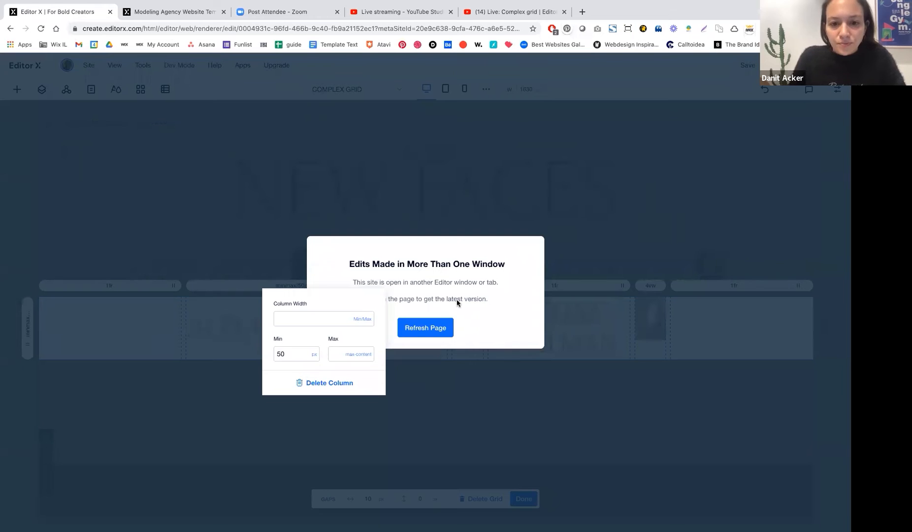
click(417, 333)
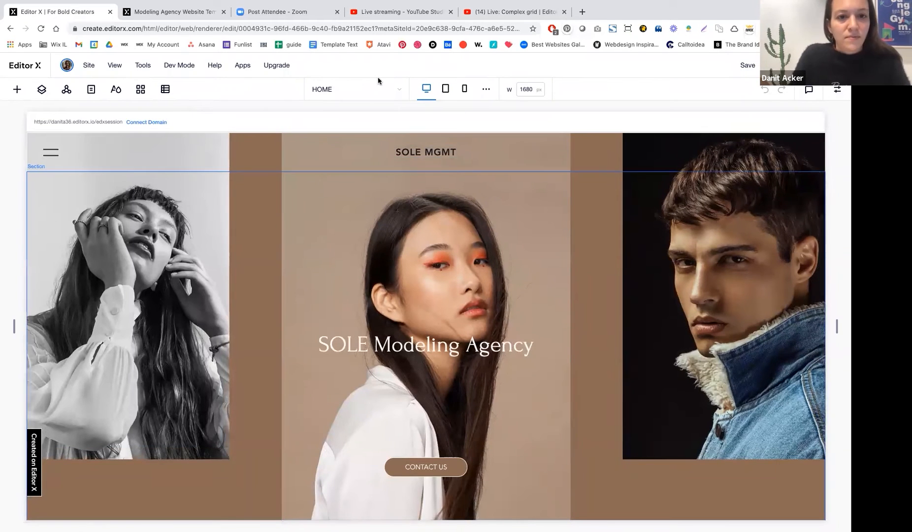
Switch back to the COMPLEX GRID page from the page list
click(358, 87)
click(346, 126)
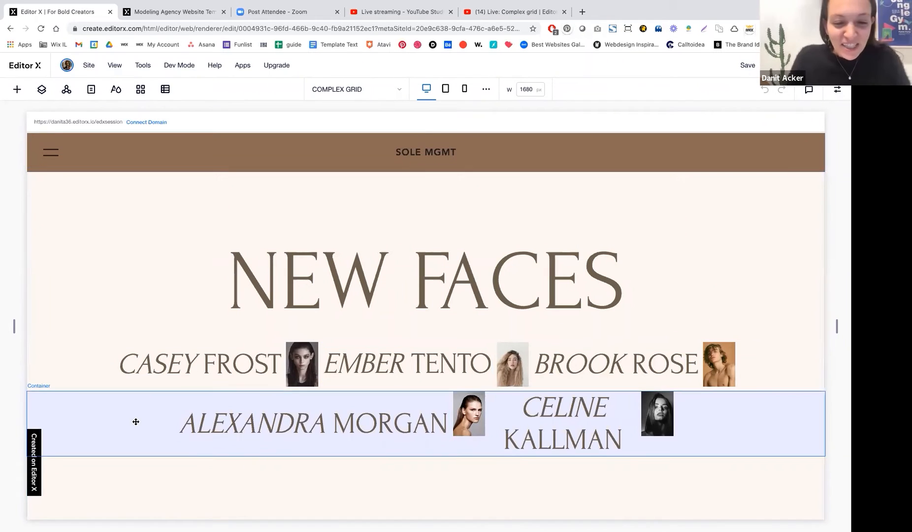
click(189, 425)
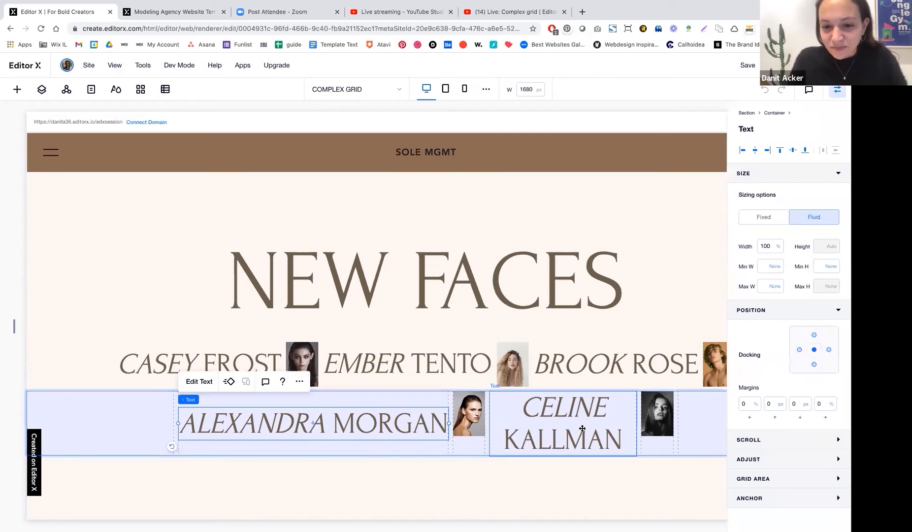
click(210, 398)
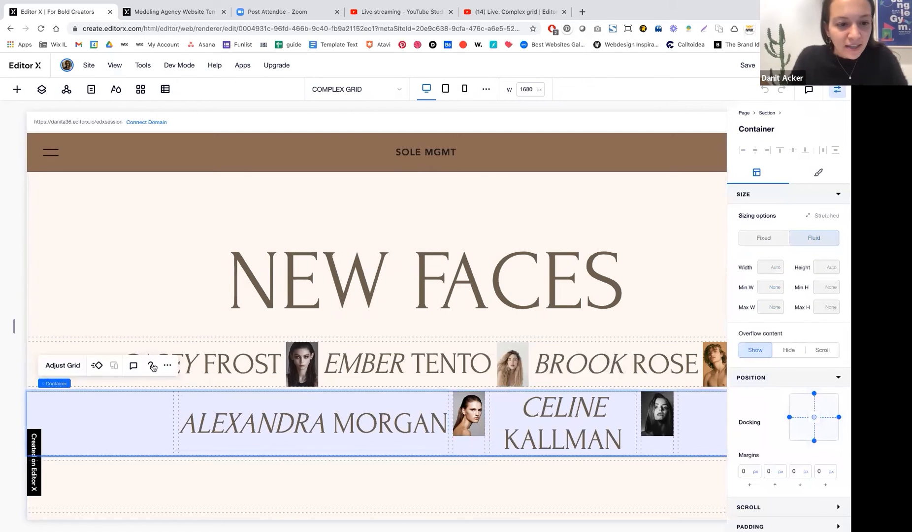
click(54, 370)
click(418, 346)
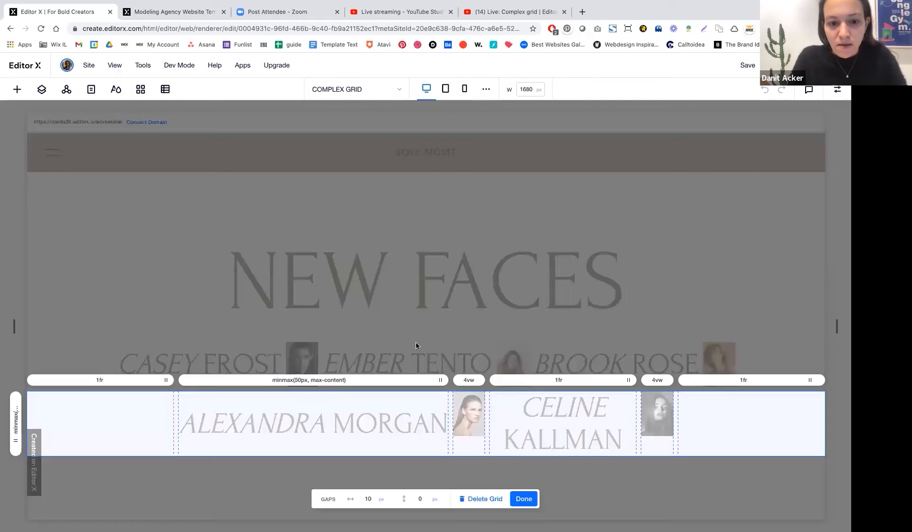
click(566, 384)
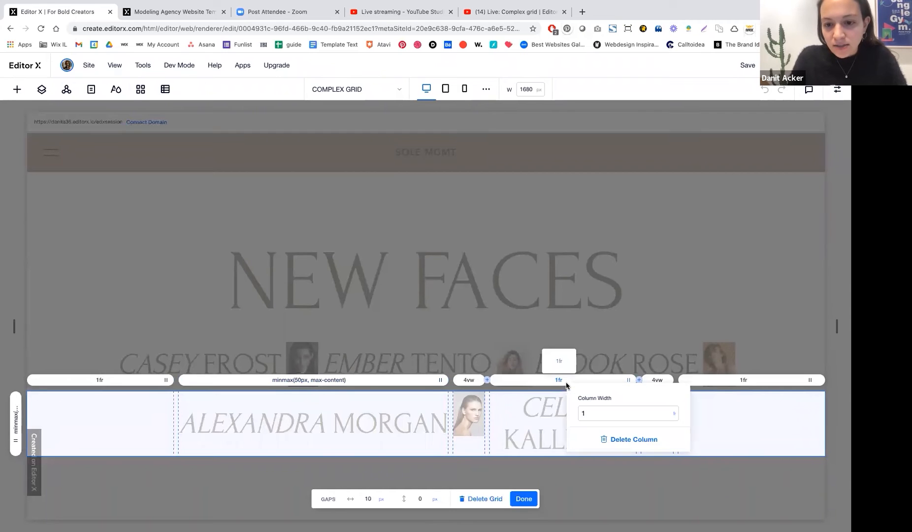
click(676, 413)
scroll(697, 476, down, 3)
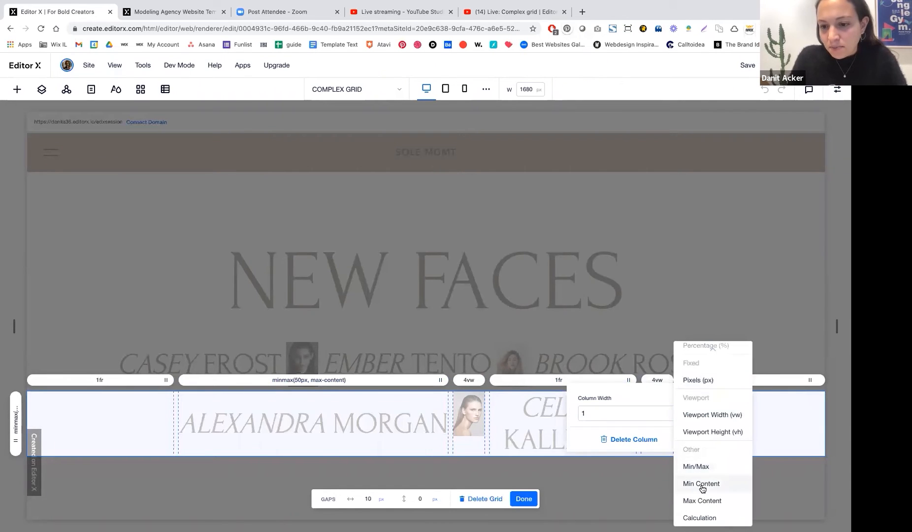
click(710, 469)
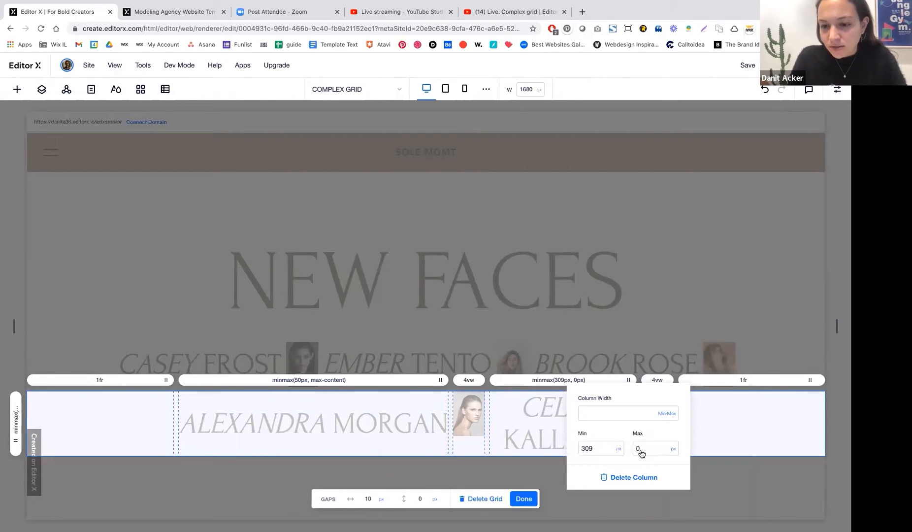
click(674, 449)
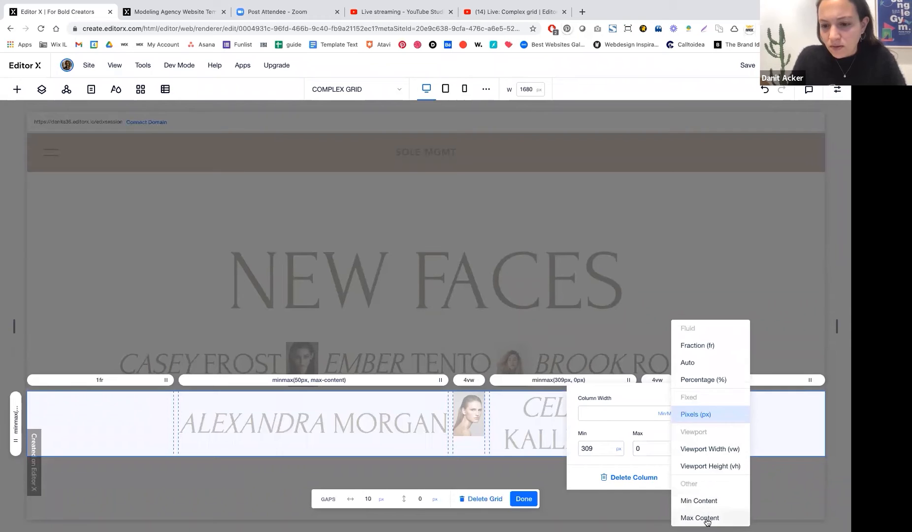
click(707, 521)
double_click(611, 449)
text(50)
key(Return)
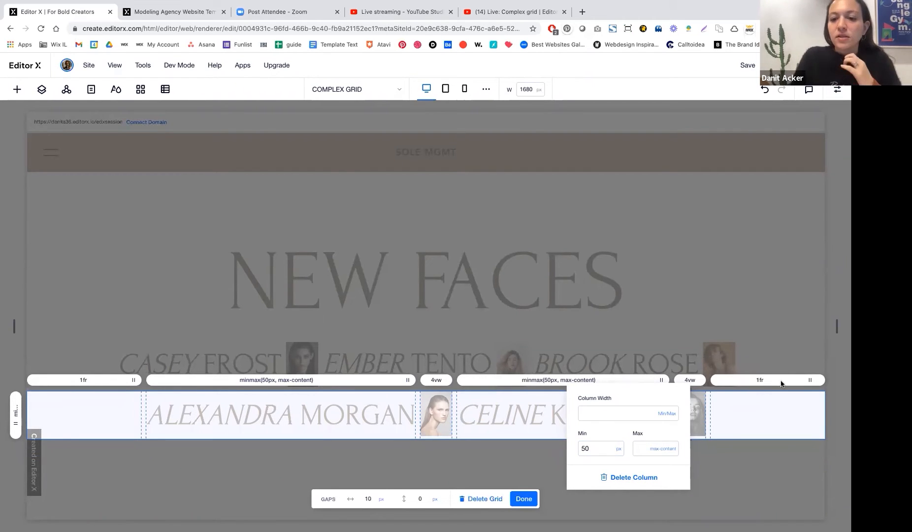
click(747, 316)
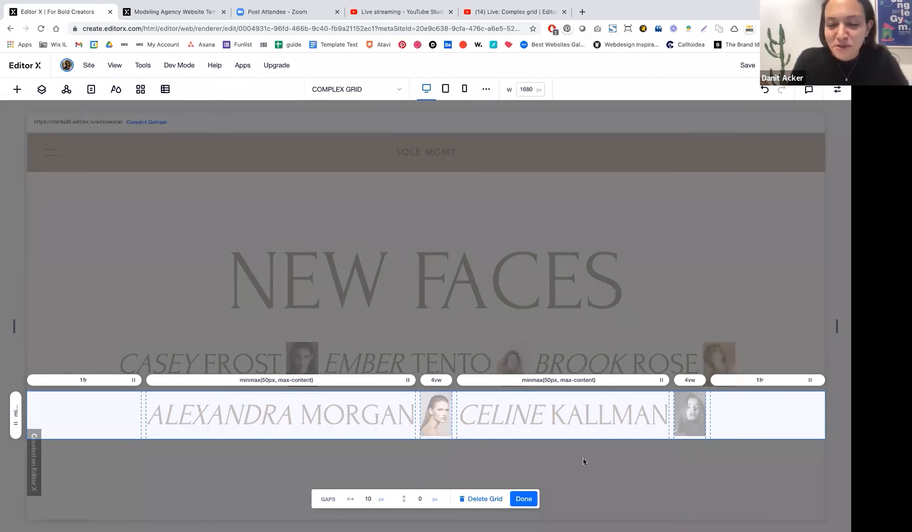
click(523, 498)
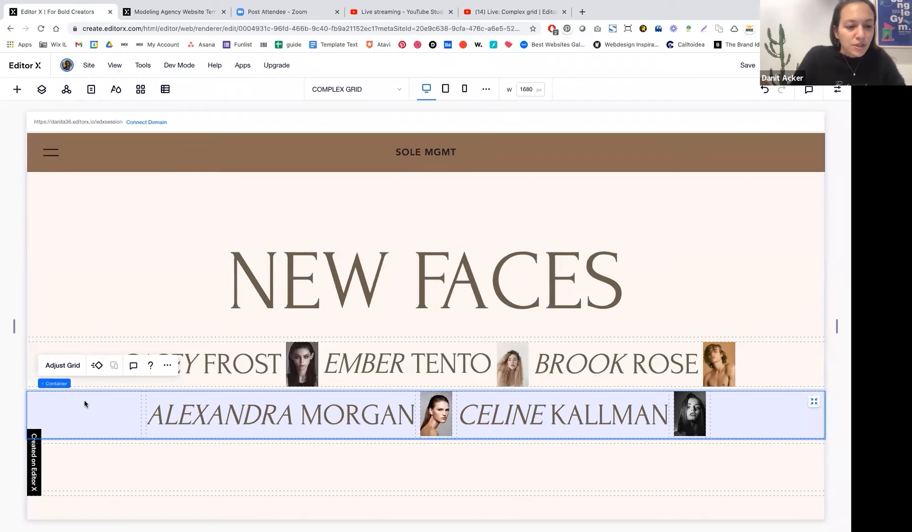
Lower the page section's third row minimum height to 50 px
mouse_move(77, 387)
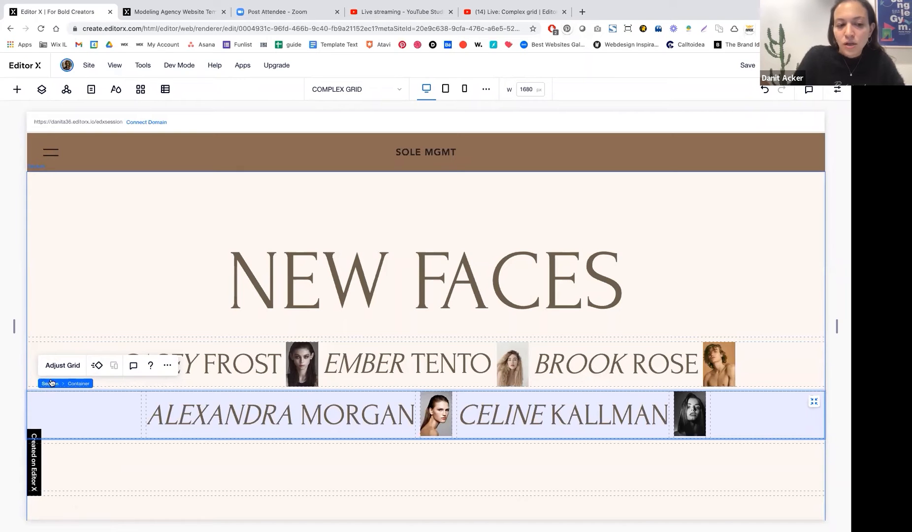
click(35, 93)
click(35, 93)
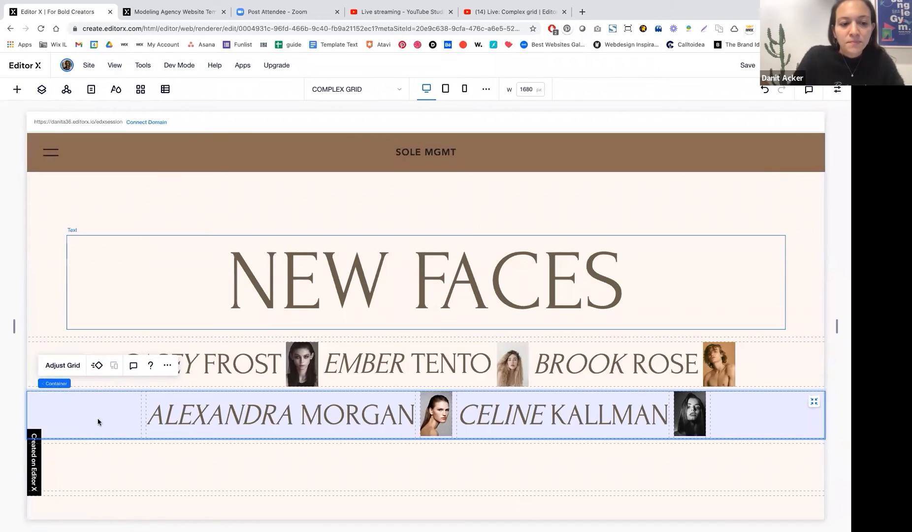
click(82, 451)
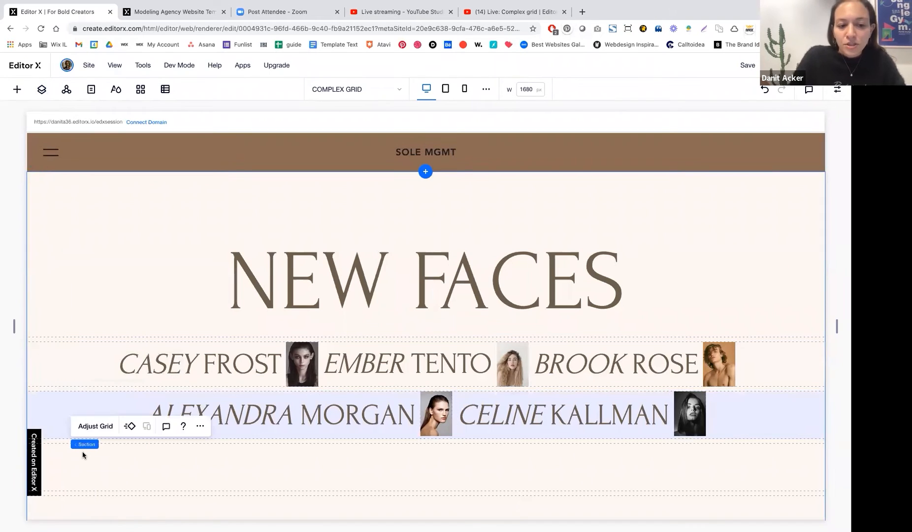
click(95, 426)
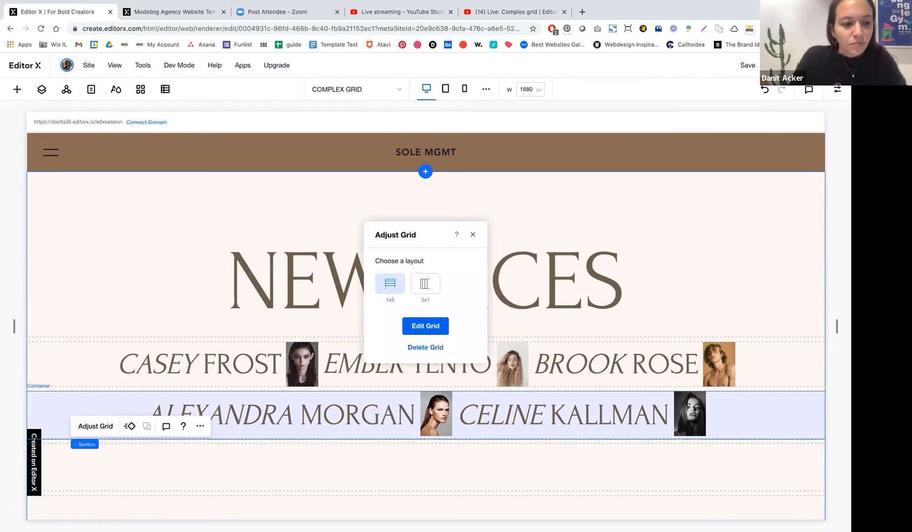
click(419, 325)
click(15, 411)
double_click(58, 480)
text(50)
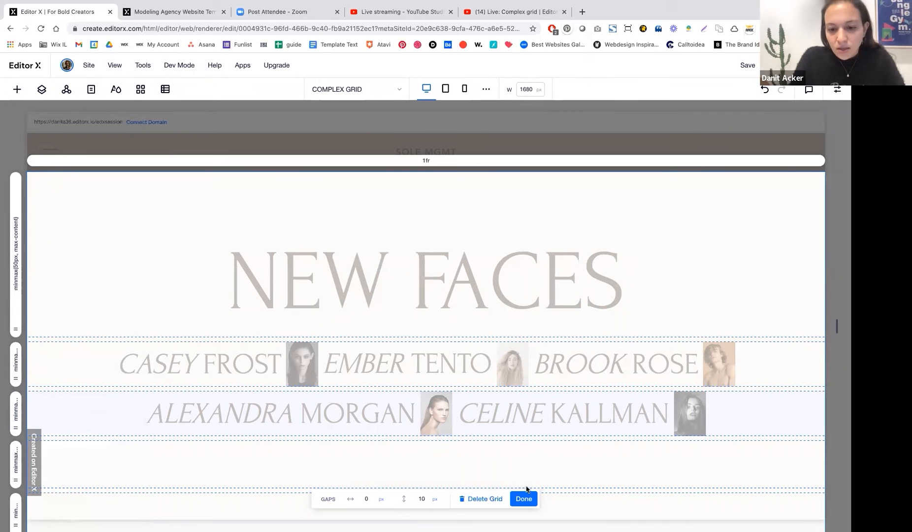
click(524, 499)
click(748, 400)
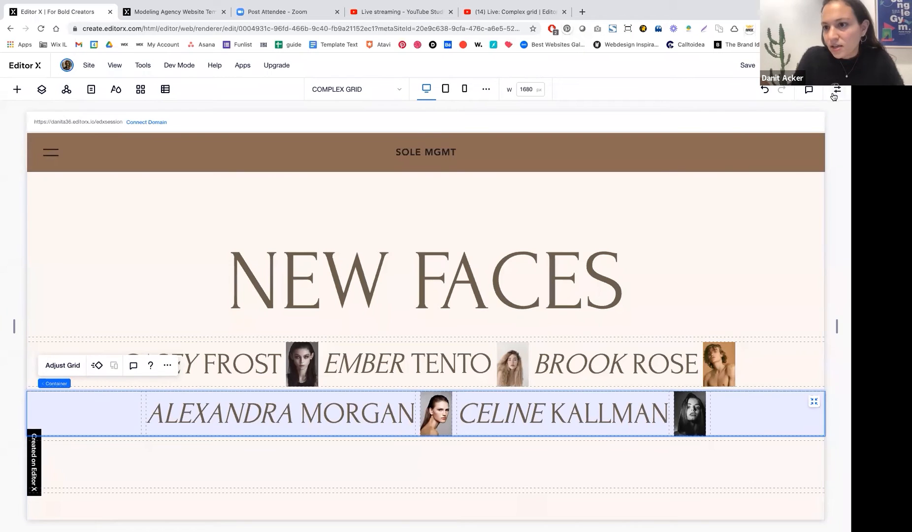
click(834, 92)
click(818, 172)
click(767, 232)
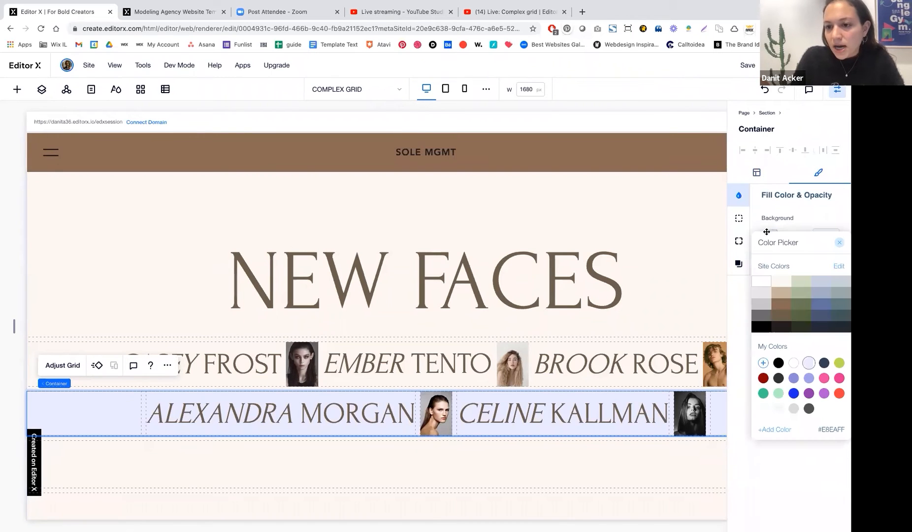
click(782, 282)
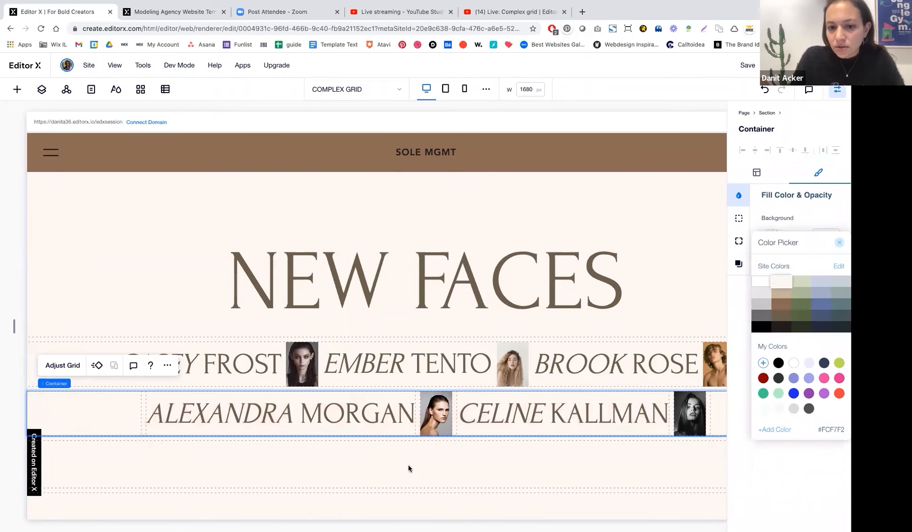
key(Escape)
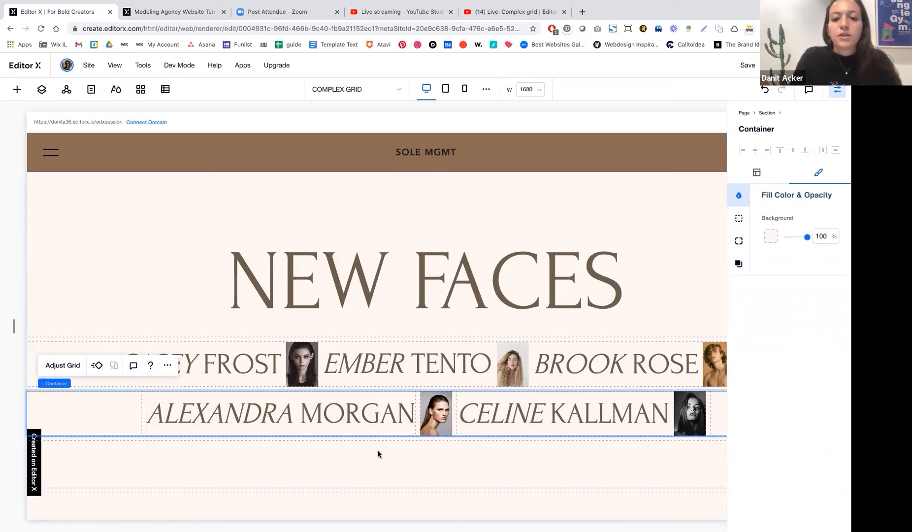
click(377, 453)
scroll(378, 452, right, 4)
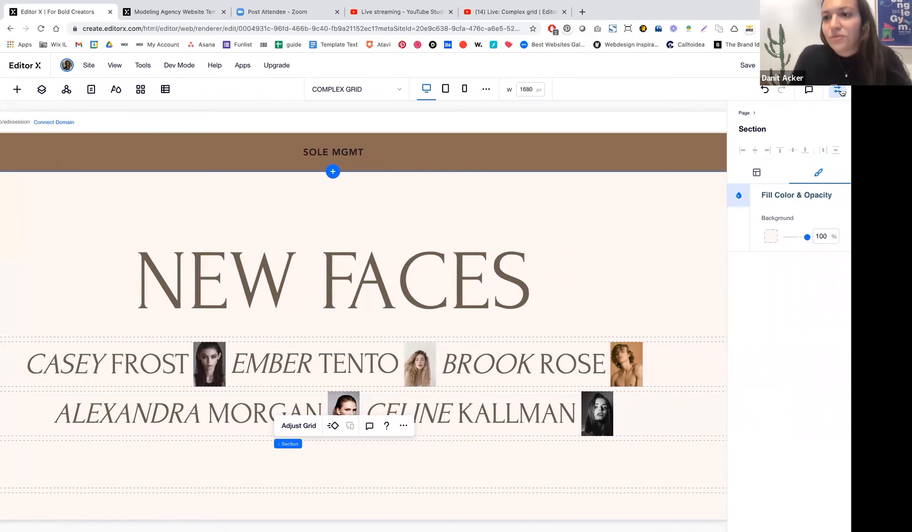
click(838, 90)
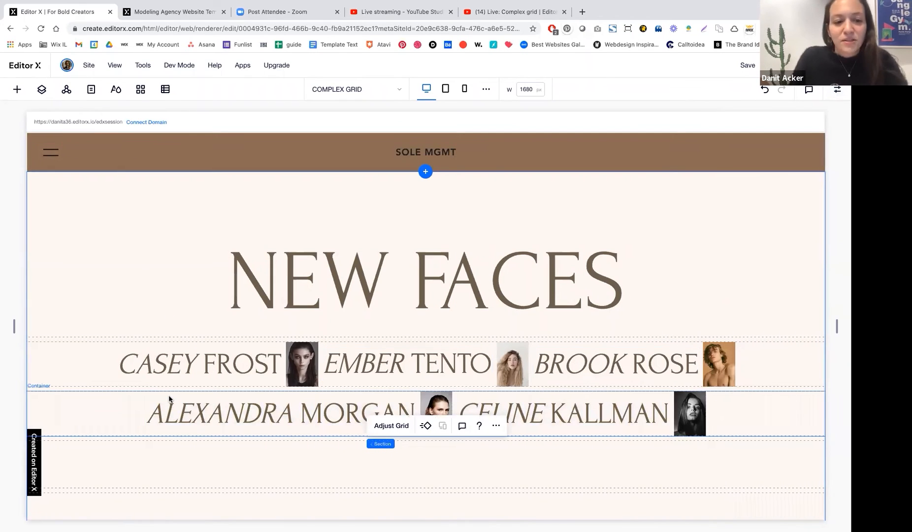
click(96, 407)
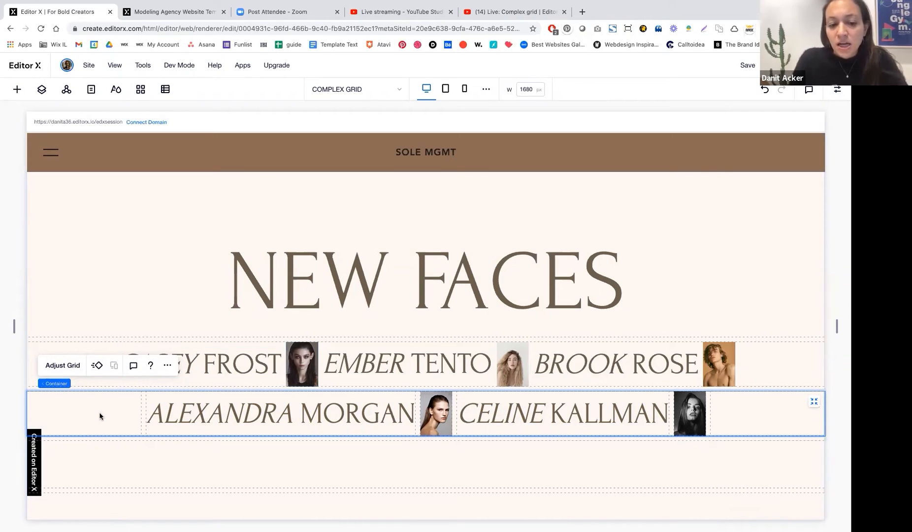
drag(100, 416, 112, 460)
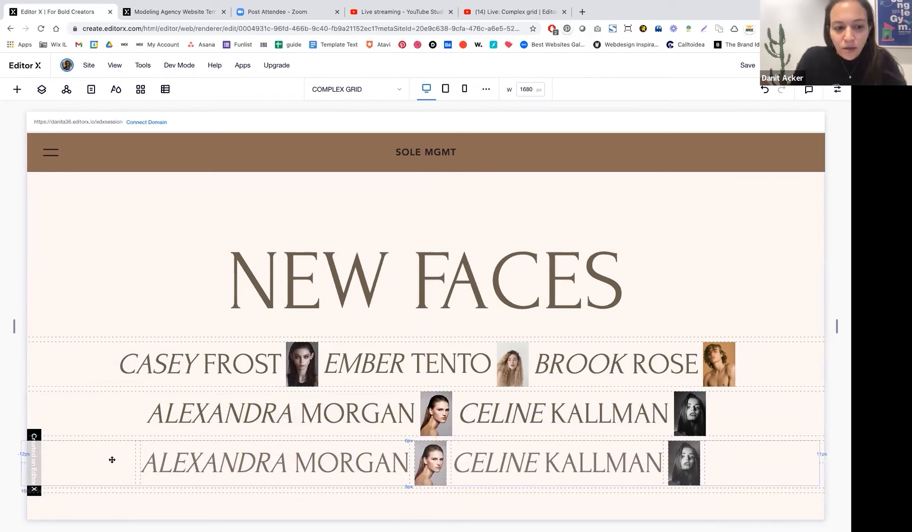
drag(675, 461, 676, 461)
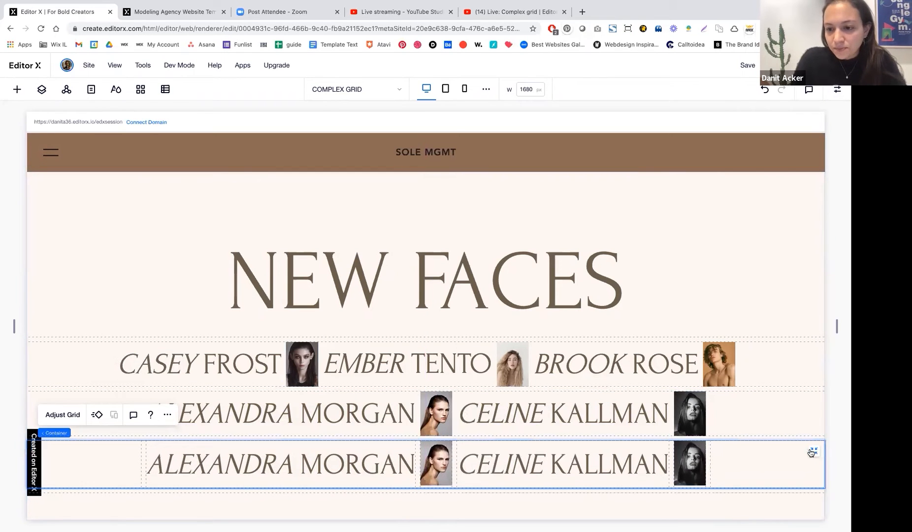
double_click(269, 458)
click(266, 458)
drag(292, 457, 134, 456)
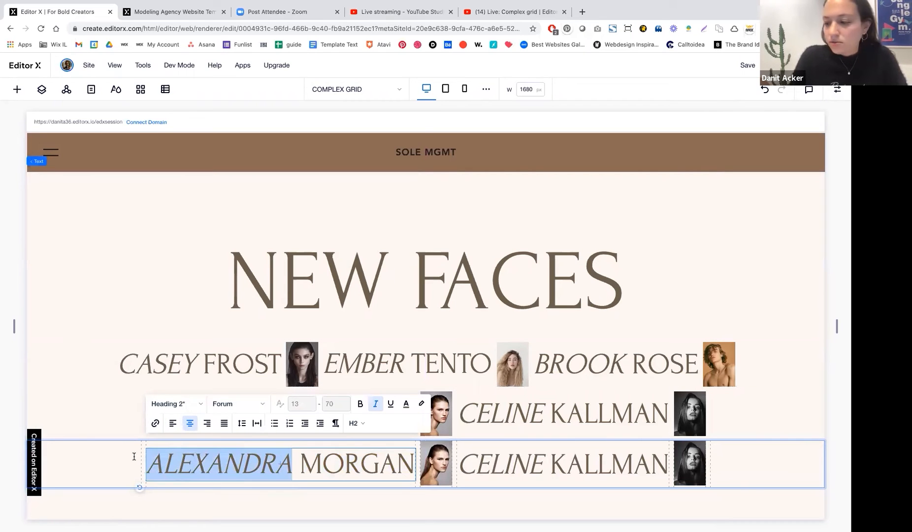
text(CLEMENTINE)
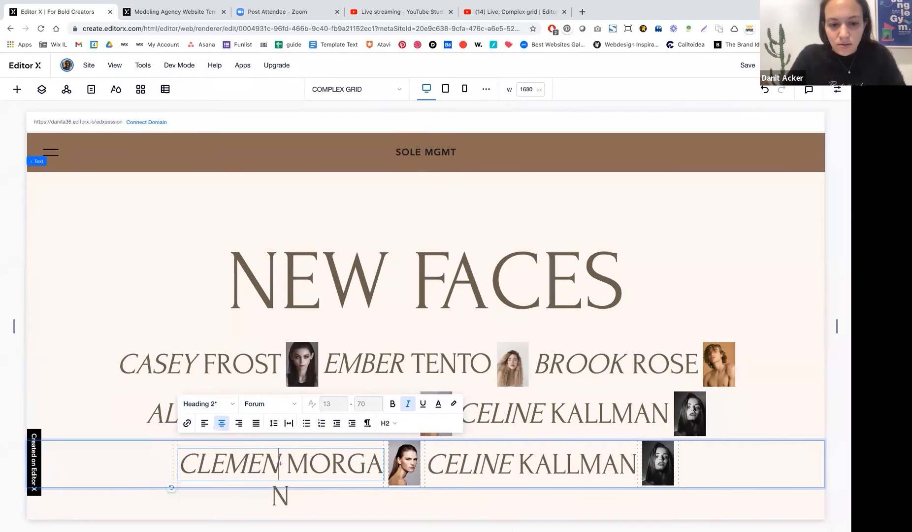
drag(311, 462, 461, 465)
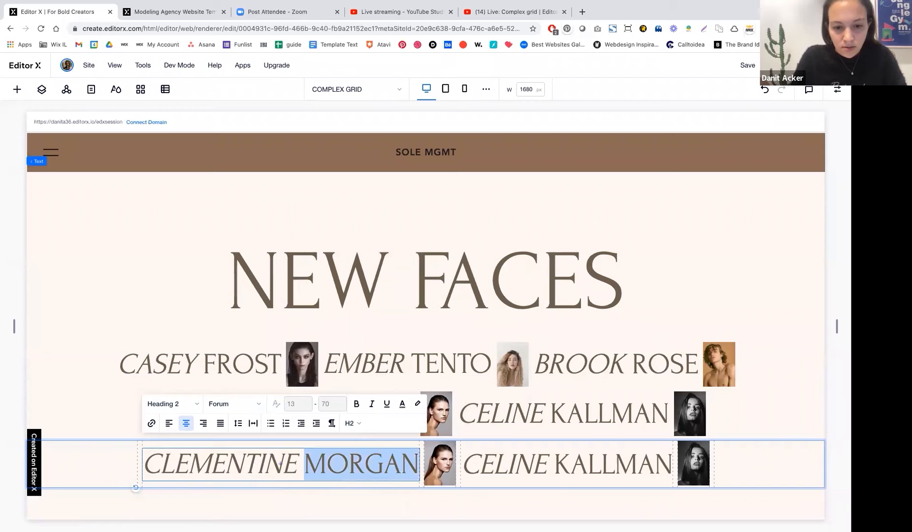
text(SEGAL)
click(545, 463)
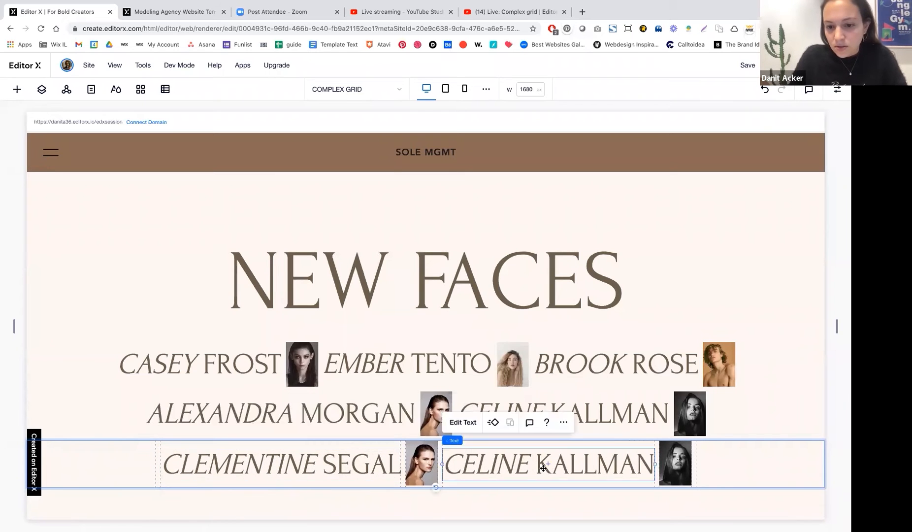
Rename the copied CELINE KALLMAN heading to SAM BOYD
click(529, 463)
drag(529, 463, 474, 462)
drag(406, 461, 404, 462)
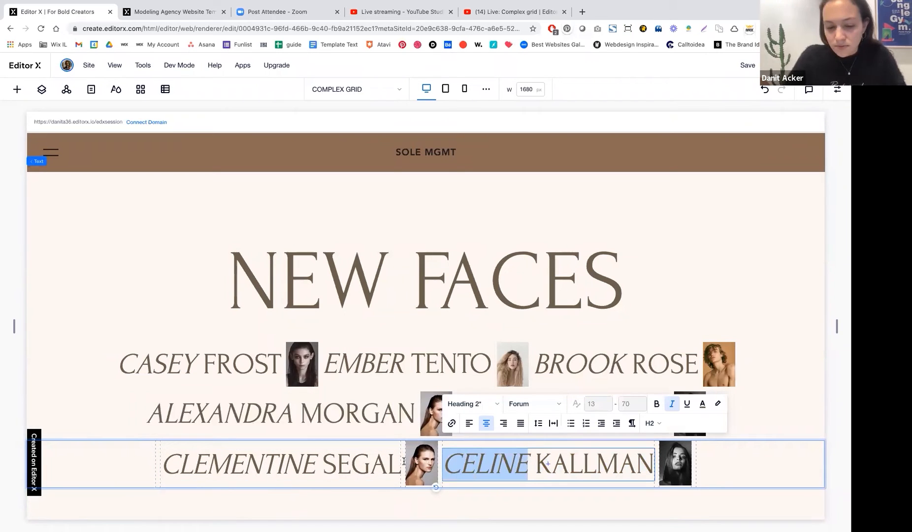
text(SAM)
drag(519, 462, 663, 454)
text(BOYD)
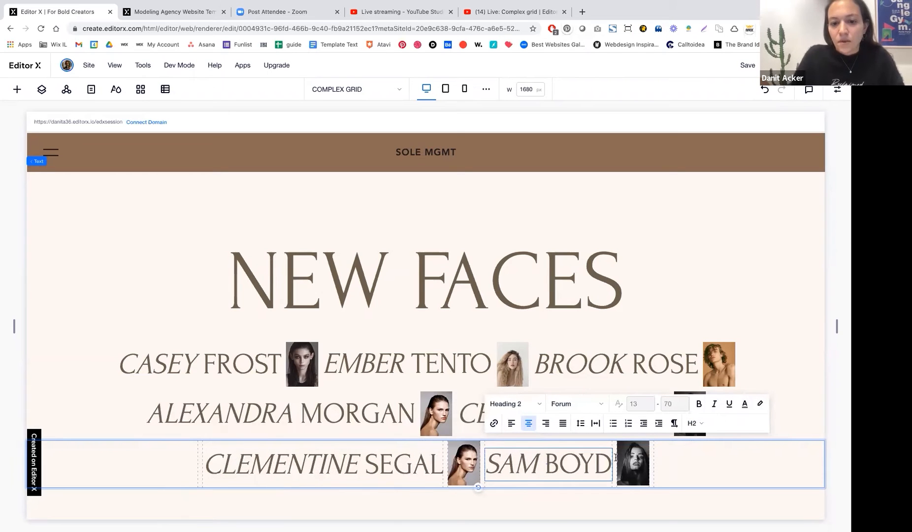
click(470, 461)
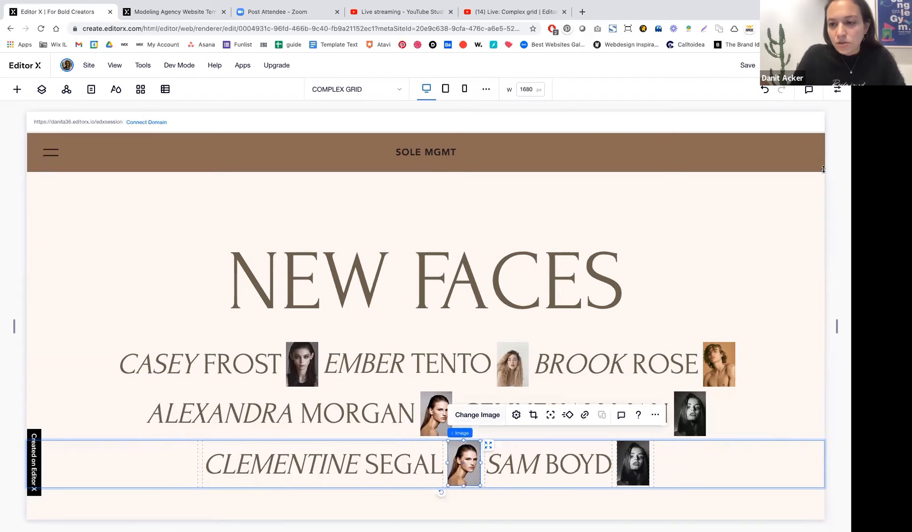
click(838, 90)
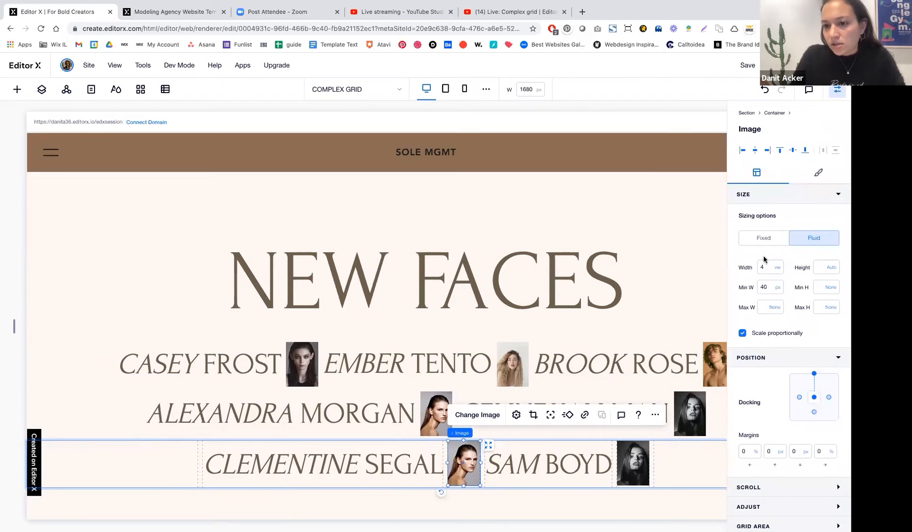
click(348, 458)
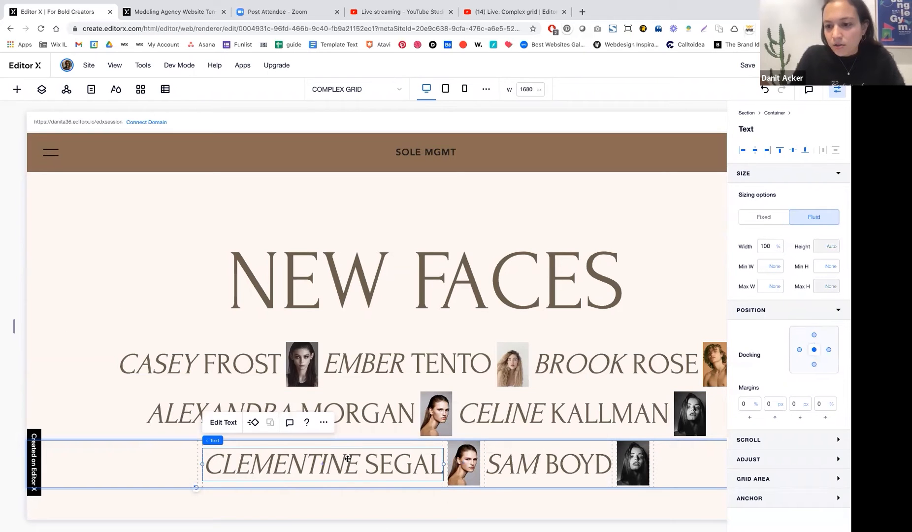
click(569, 461)
click(636, 467)
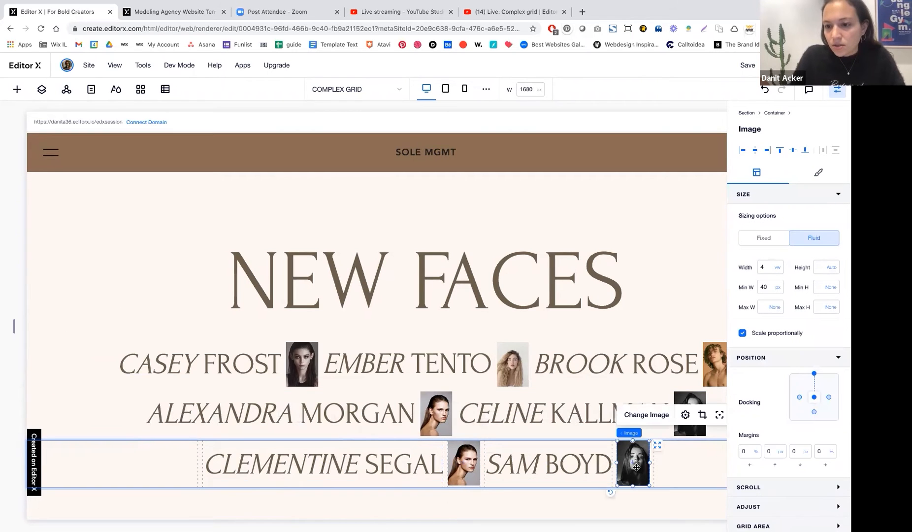
click(476, 463)
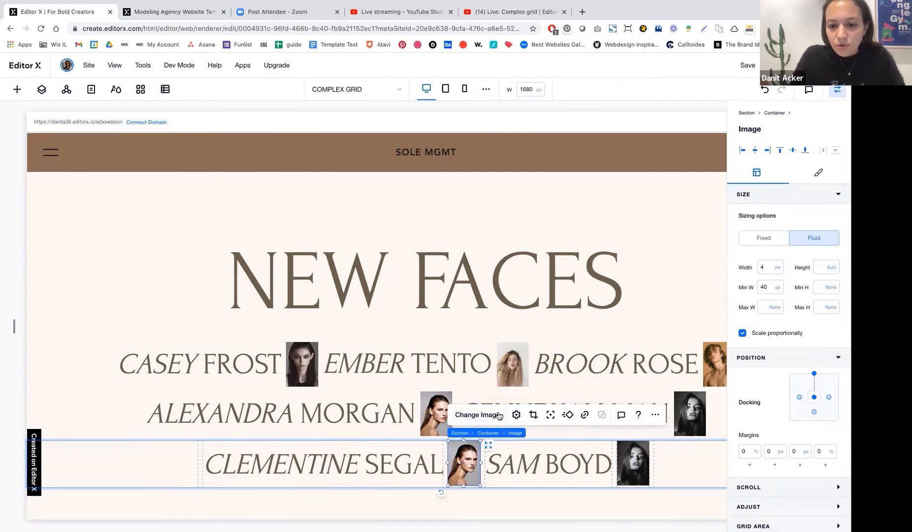
click(483, 415)
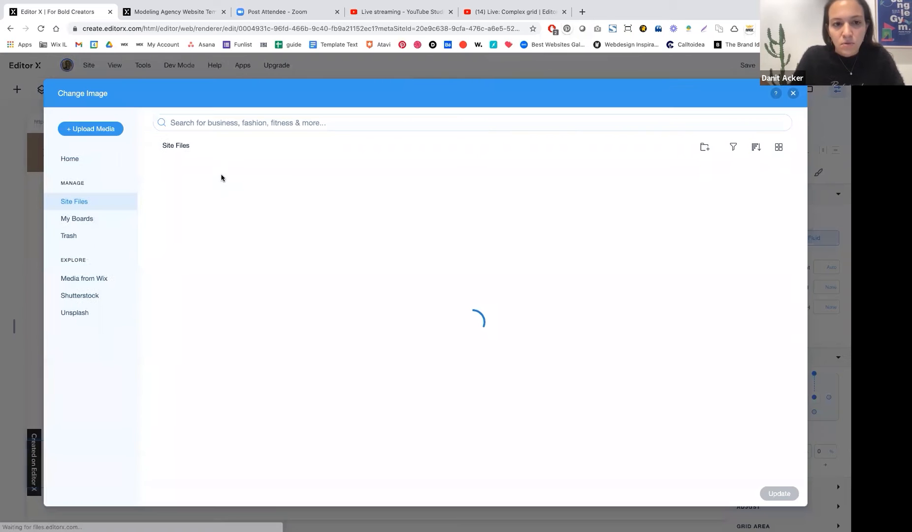
click(184, 211)
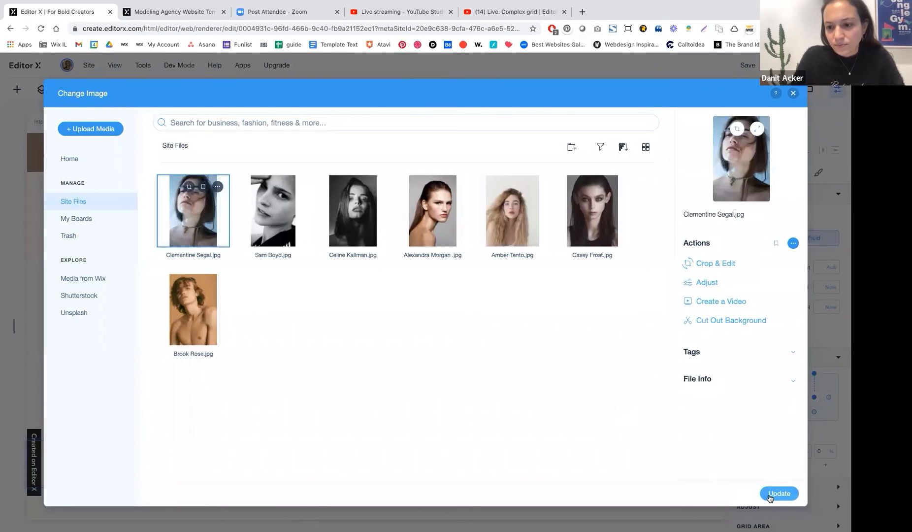
click(779, 493)
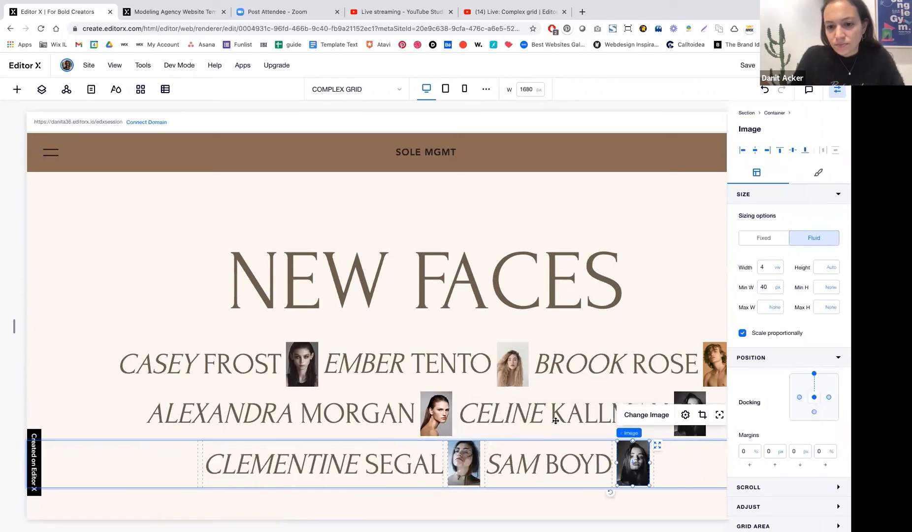
click(657, 415)
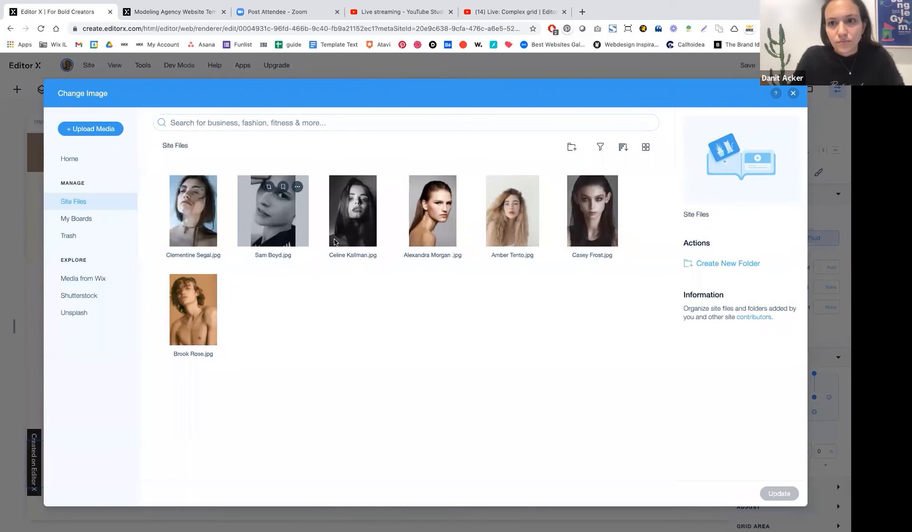
click(274, 225)
click(779, 493)
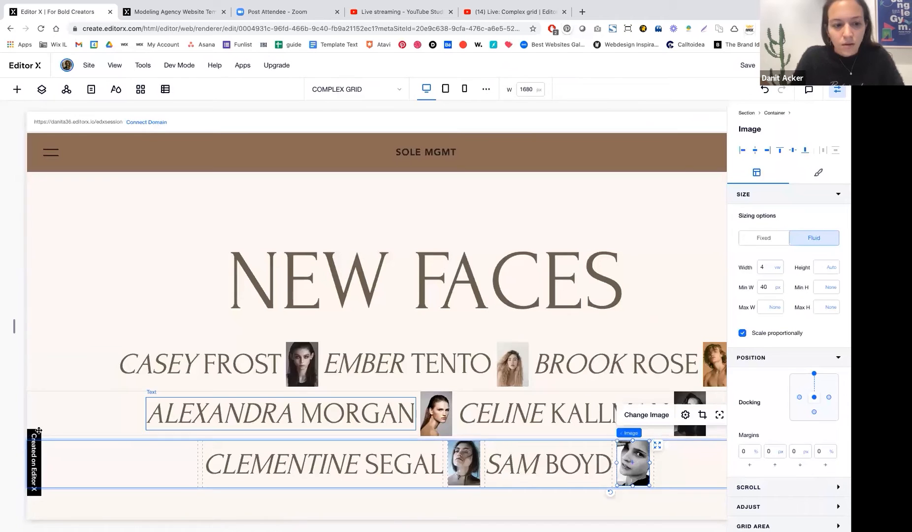
scroll(81, 489, down, 2)
Set the name grid's last row to a 50 px minimum height
click(88, 440)
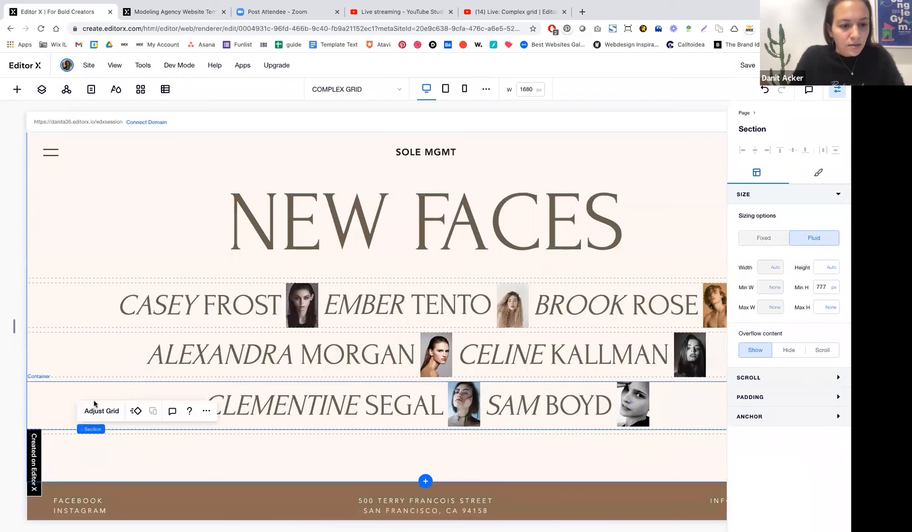
click(99, 411)
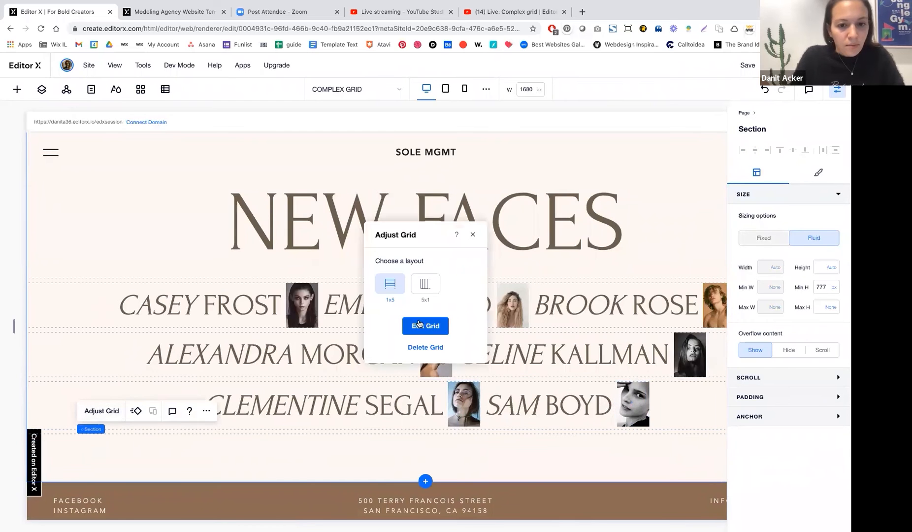
click(16, 402)
double_click(56, 464)
text(50)
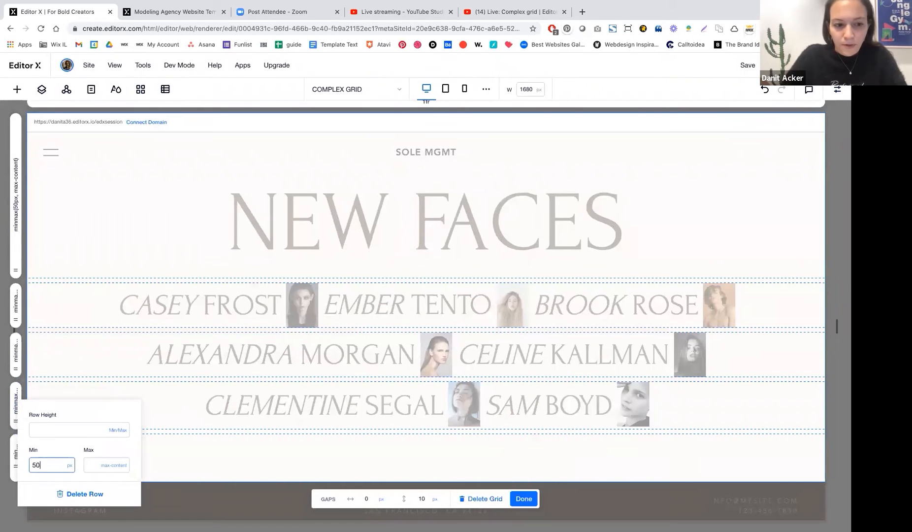
key(Return)
click(473, 452)
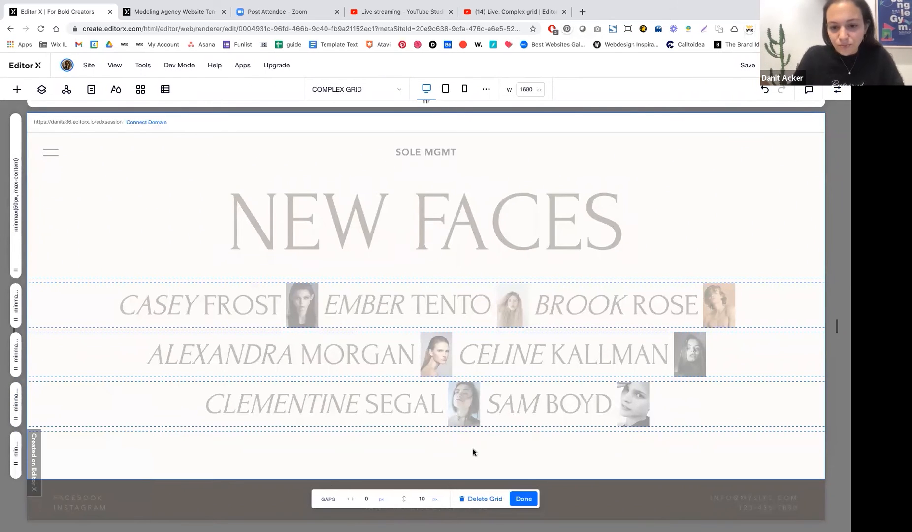
click(524, 498)
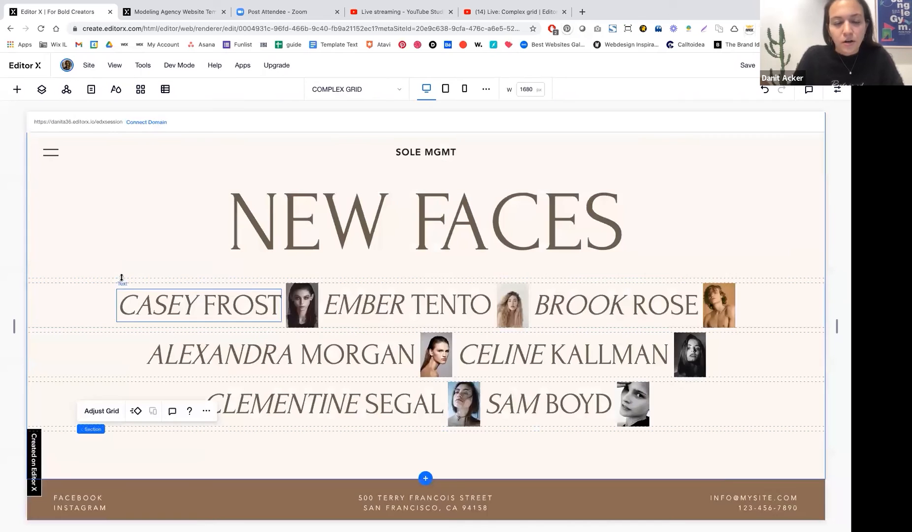
Add a title below the name grid reading SHOW ME MORE
click(15, 90)
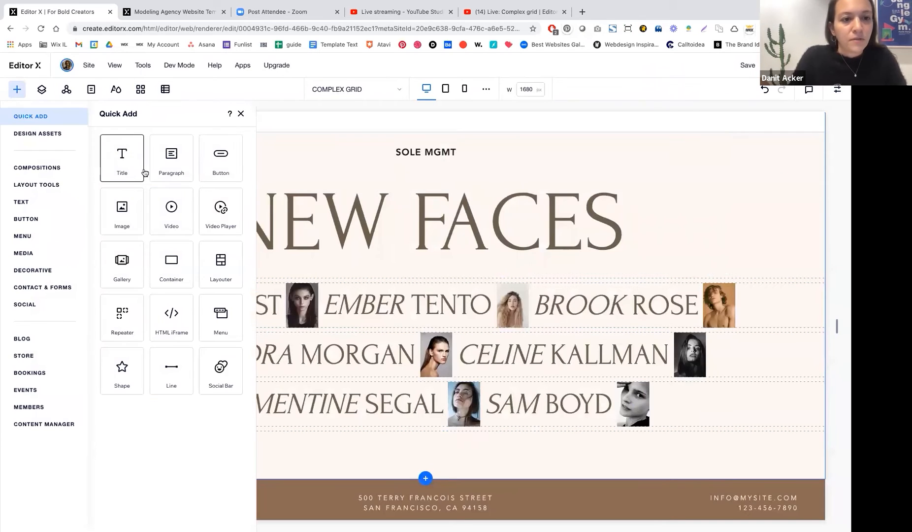
click(122, 158)
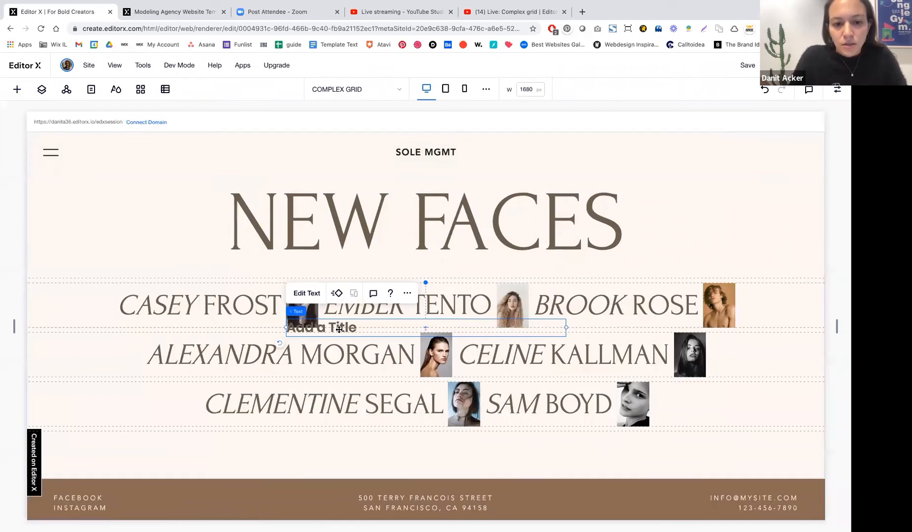
drag(335, 396, 354, 454)
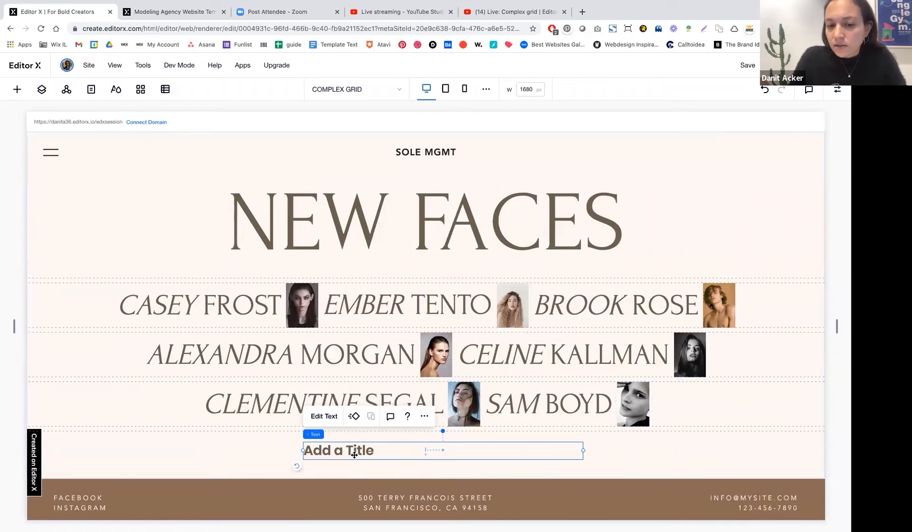
double_click(349, 451)
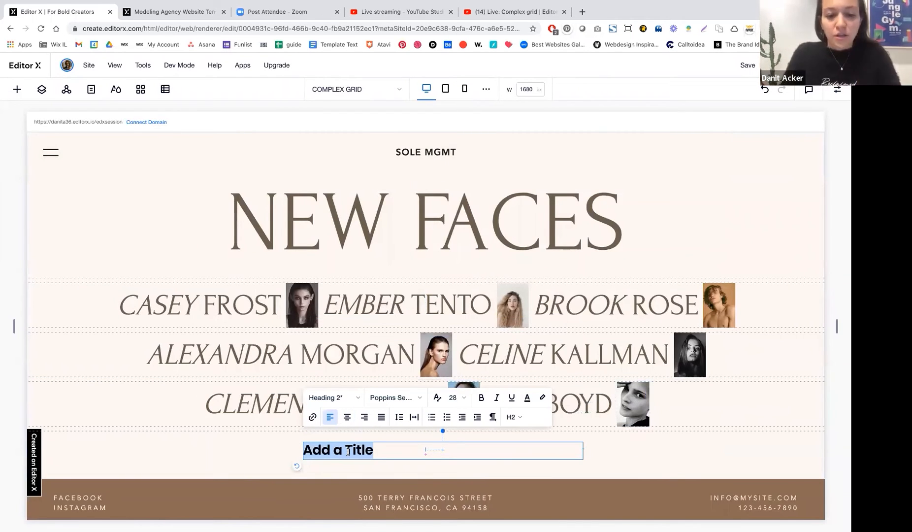
text(SHOW ME MORE)
Style SHOW ME MORE as Paragraph 2 with wider letter spacing
triple_click(368, 450)
click(330, 397)
scroll(361, 440, down, 3)
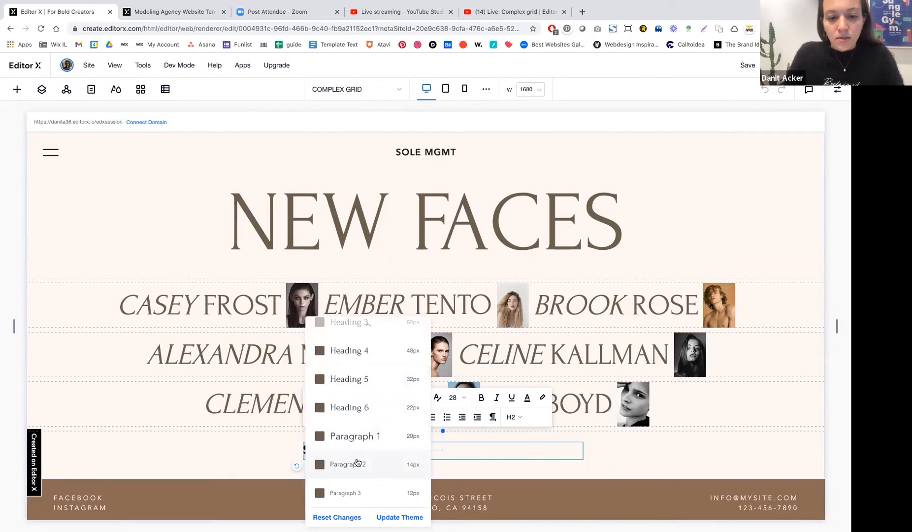
click(356, 464)
double_click(332, 444)
triple_click(332, 445)
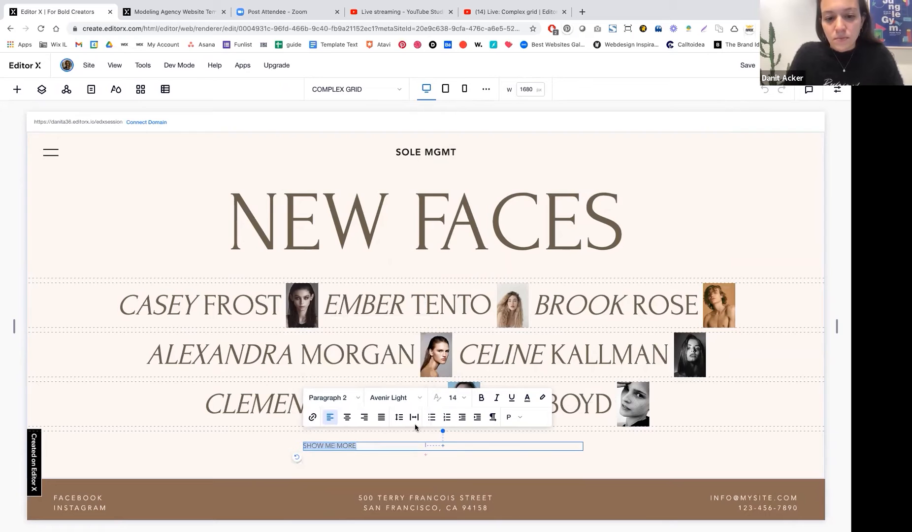
click(414, 416)
drag(463, 470, 467, 470)
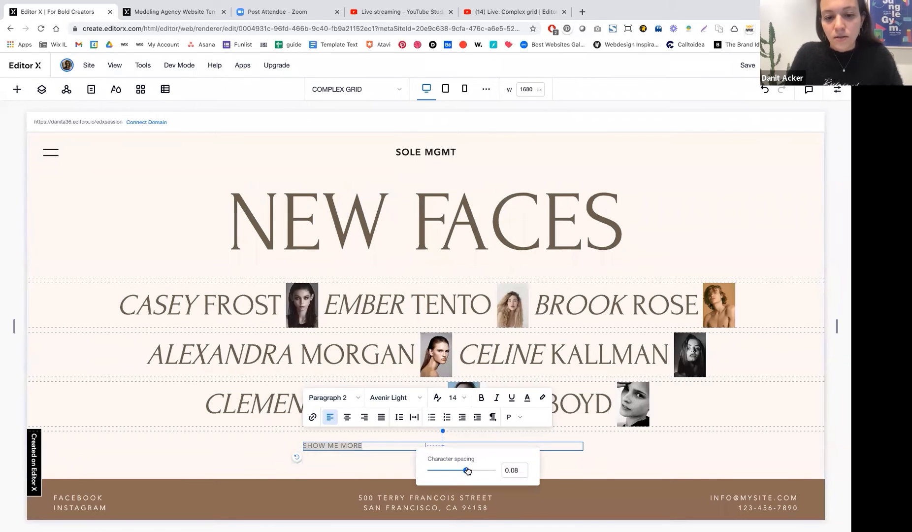
Centre-align the SHOW ME MORE text
click(346, 457)
click(335, 446)
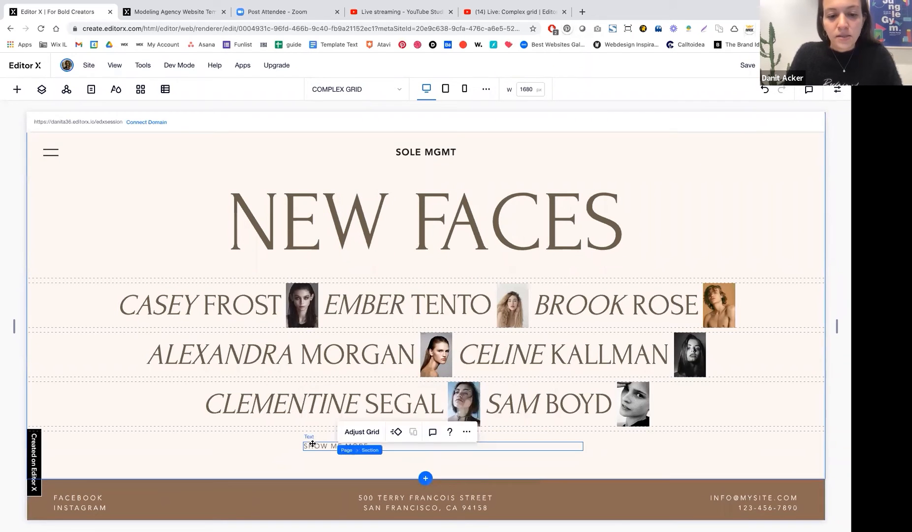
click(344, 418)
click(347, 417)
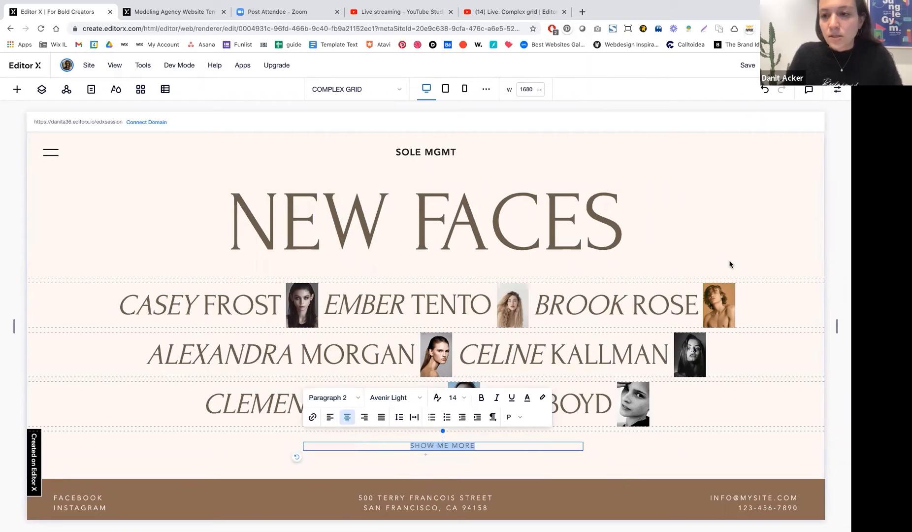
click(837, 89)
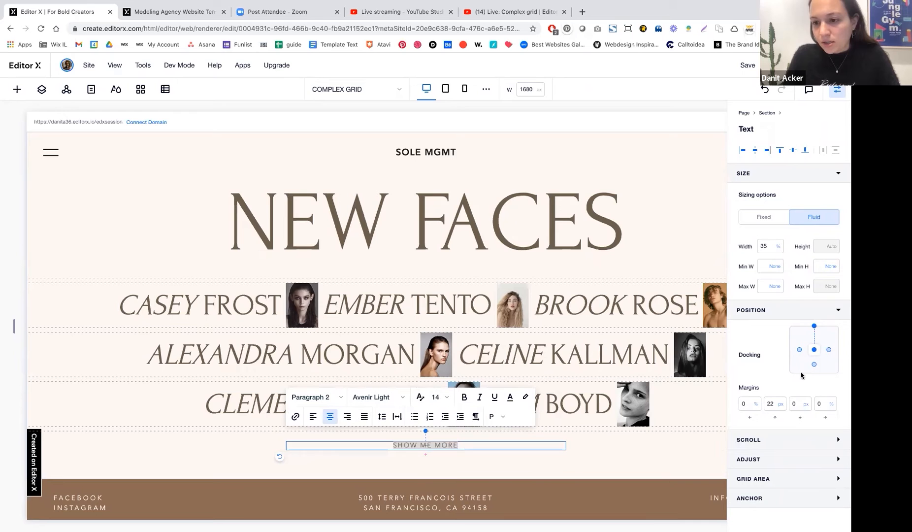
Give SHOW ME MORE a top margin of 4%
click(782, 402)
click(795, 373)
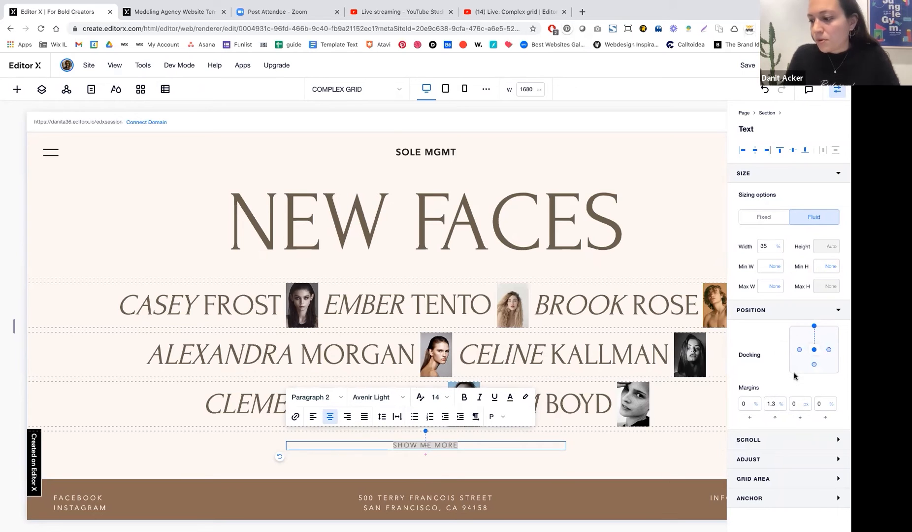
double_click(773, 404)
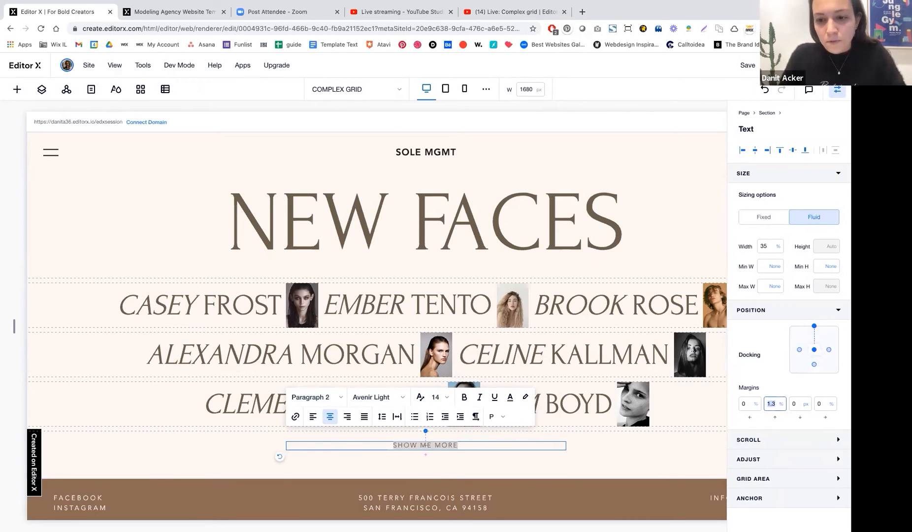
text(4)
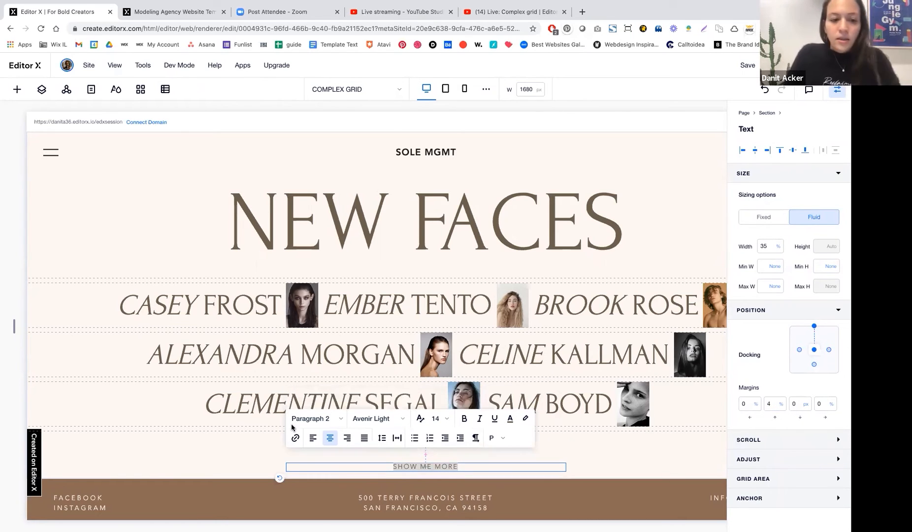
Set a section grid row's minimum height to 50 px
click(137, 450)
click(153, 422)
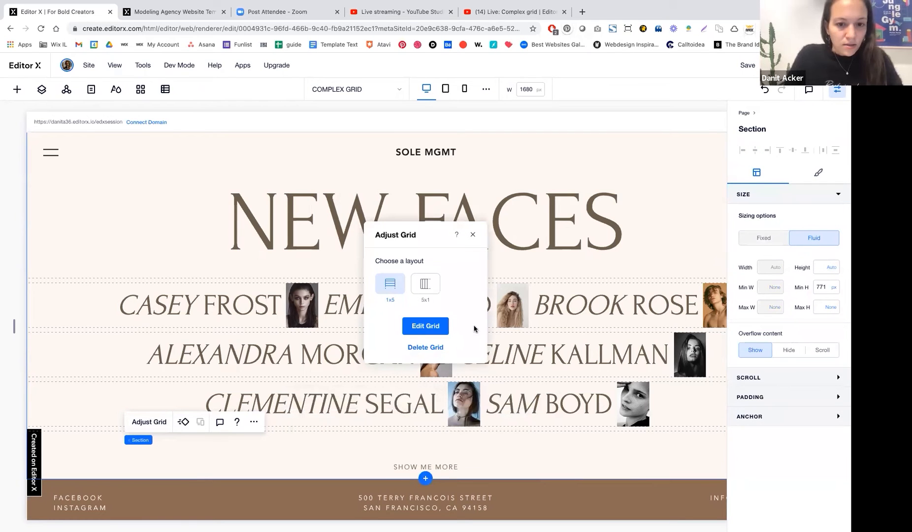
click(16, 435)
click(48, 486)
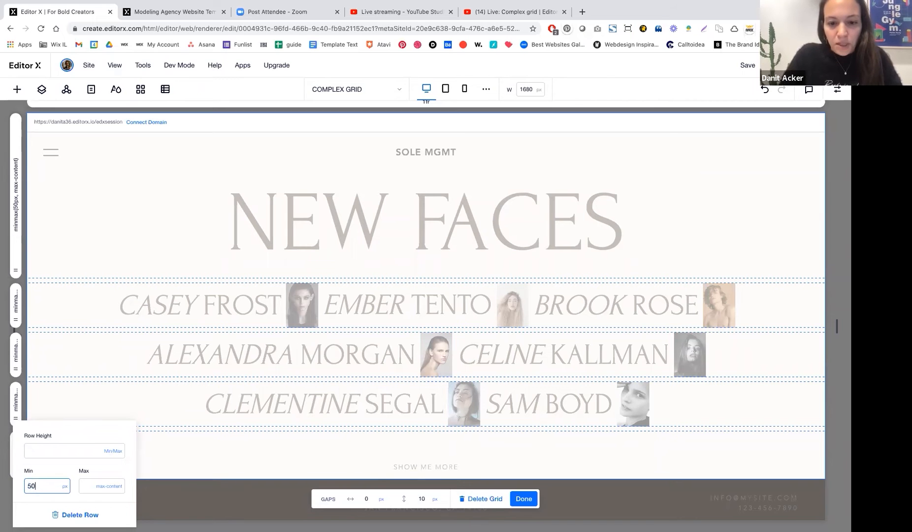
key(Return)
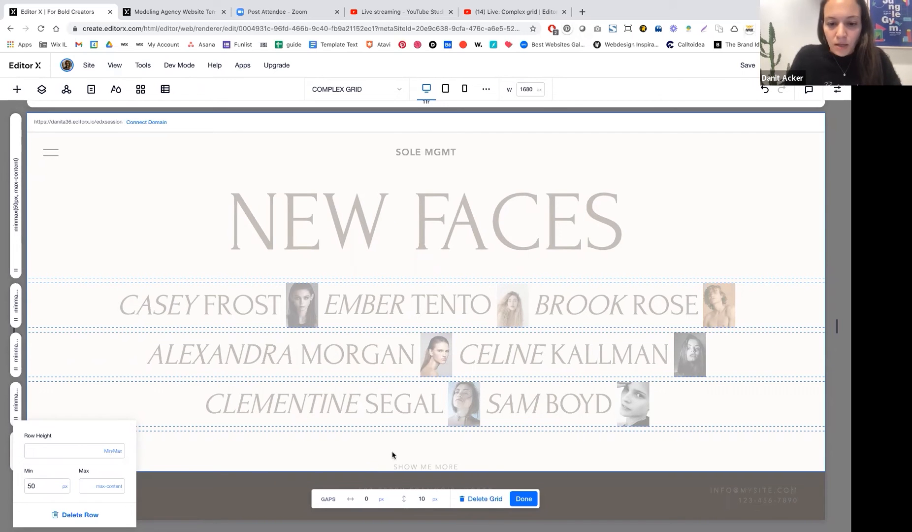
click(528, 482)
click(525, 498)
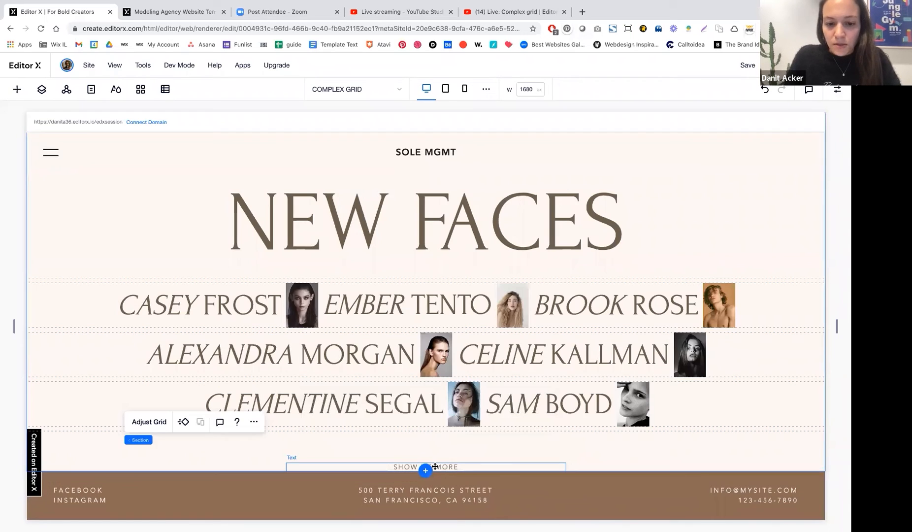
click(425, 467)
click(837, 89)
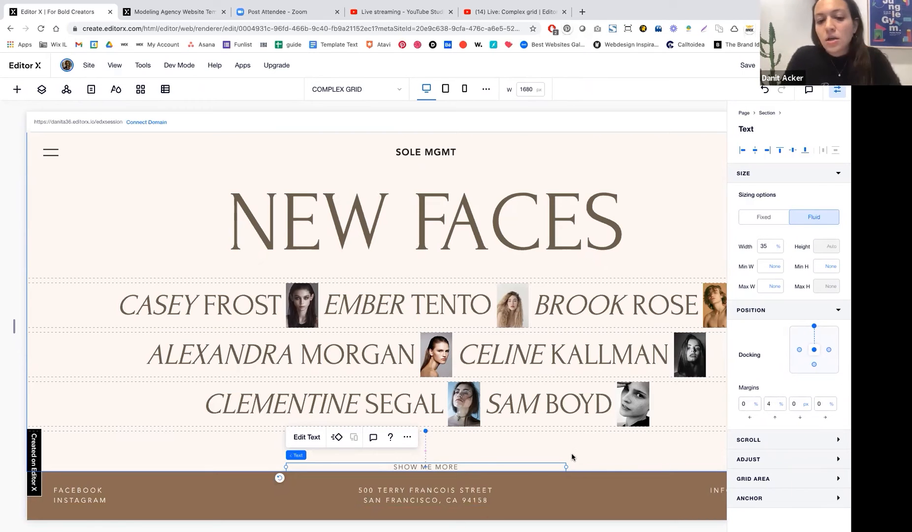
Reset the SHOW ME MORE bottom margin to 0
scroll(613, 428, down, 1)
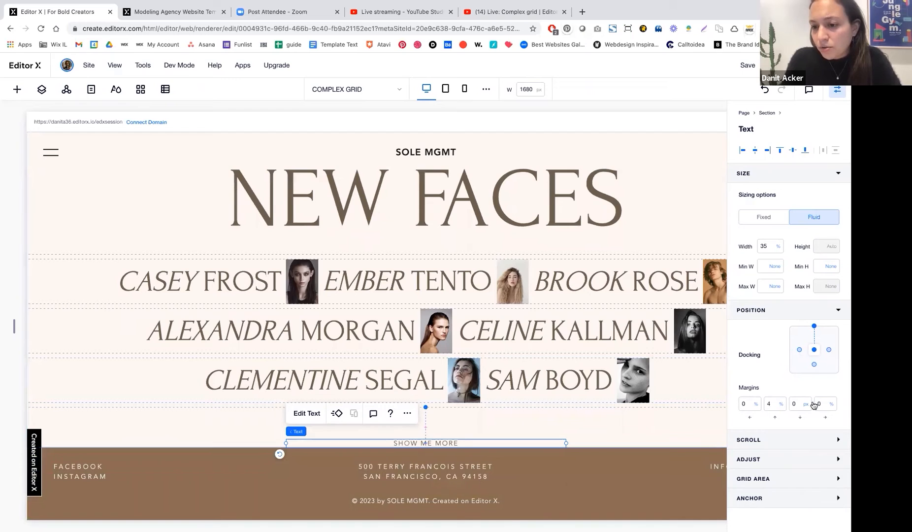
click(808, 406)
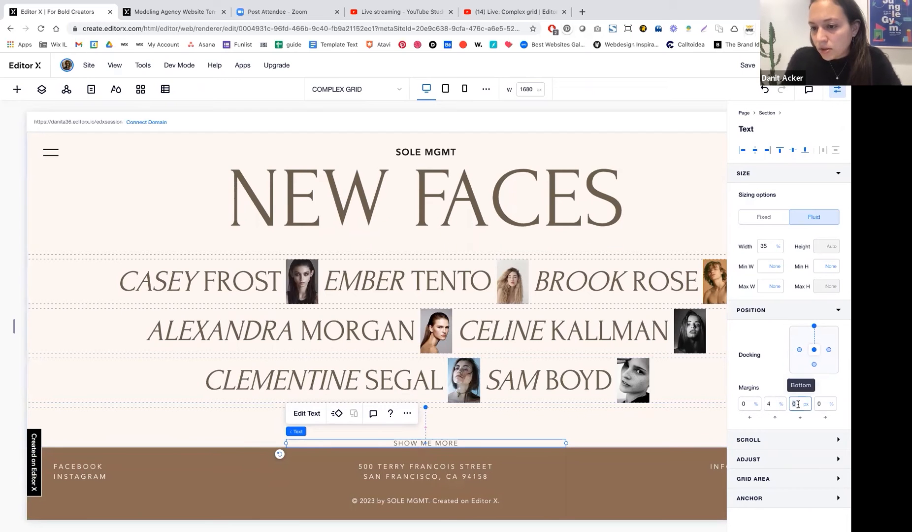
key(Return)
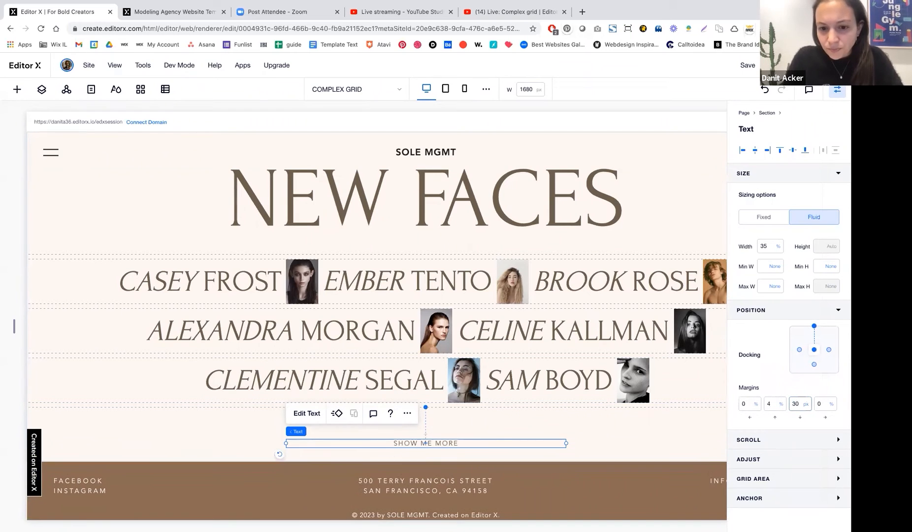
double_click(799, 404)
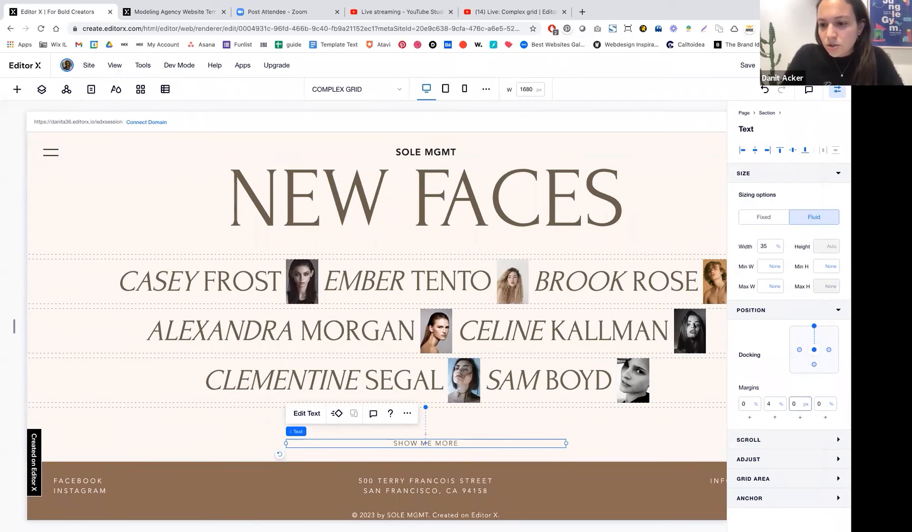
text(0)
key(Return)
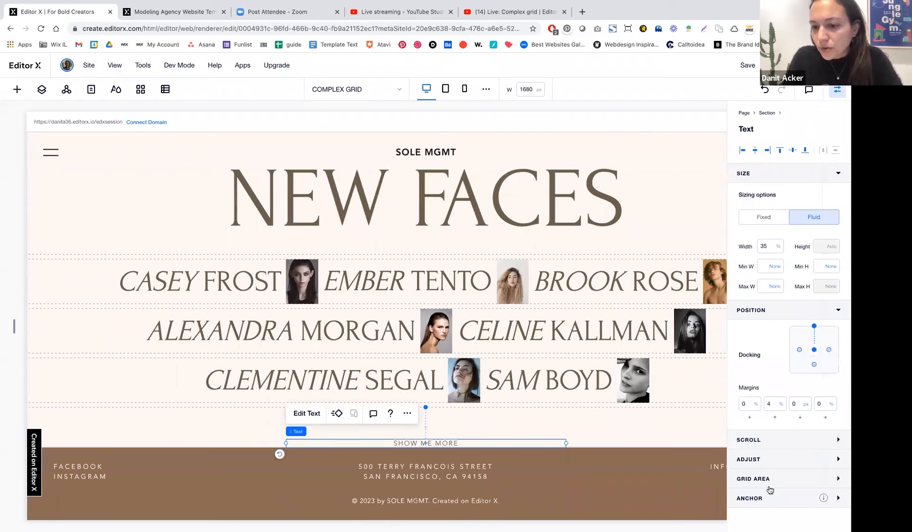
click(774, 479)
click(774, 479)
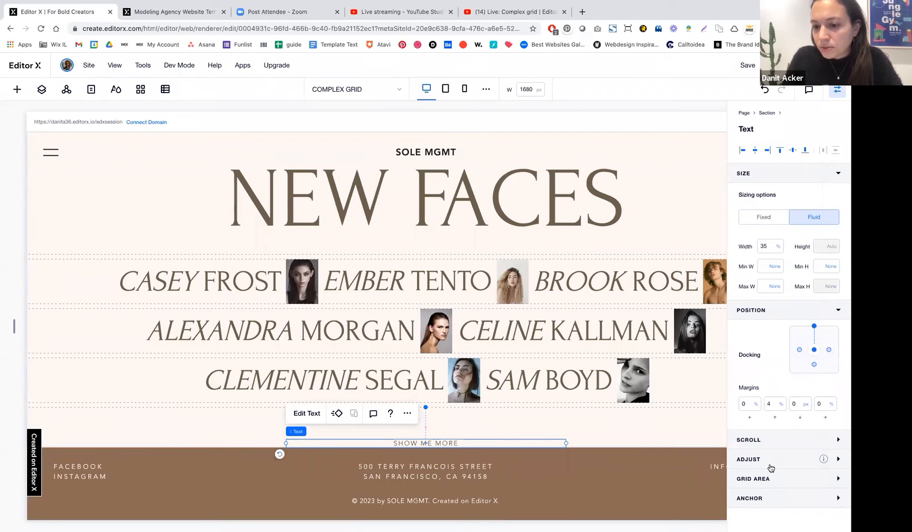
Give the NEW FACES section 4% bottom padding and hide the Inspector panel
click(624, 430)
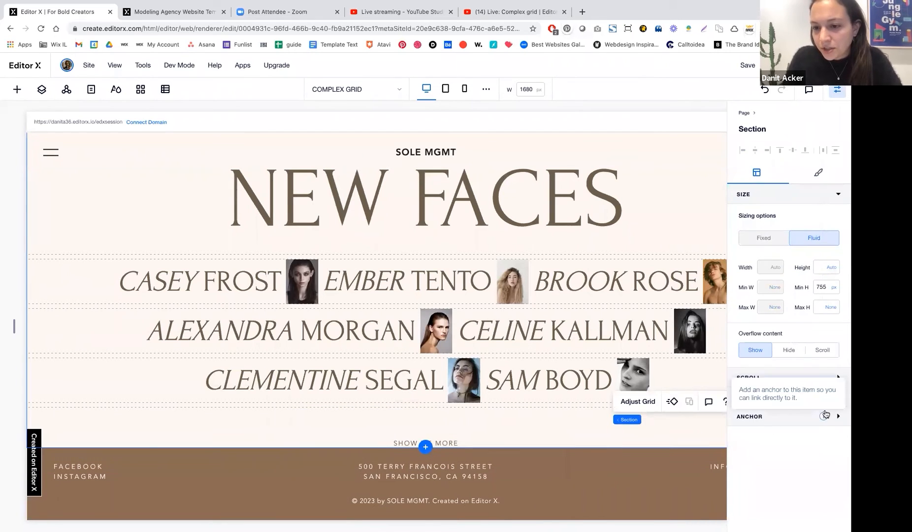
click(777, 401)
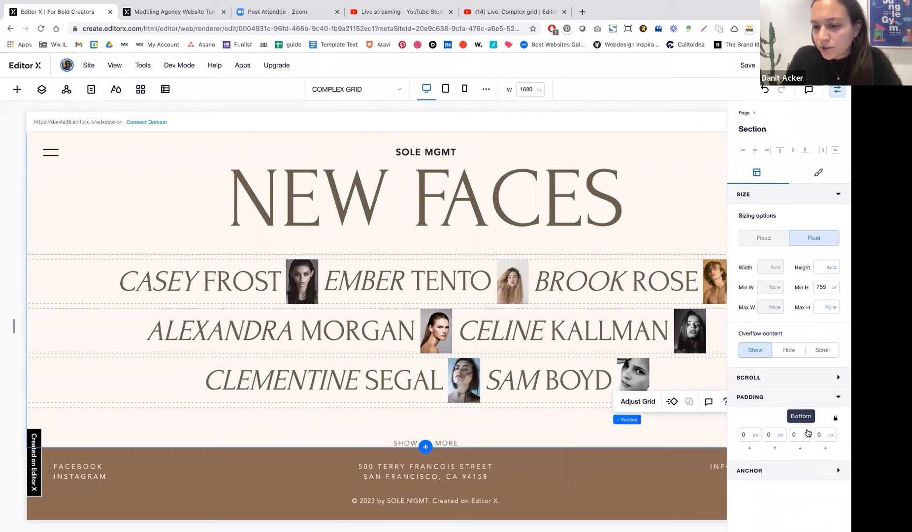
click(807, 432)
click(788, 401)
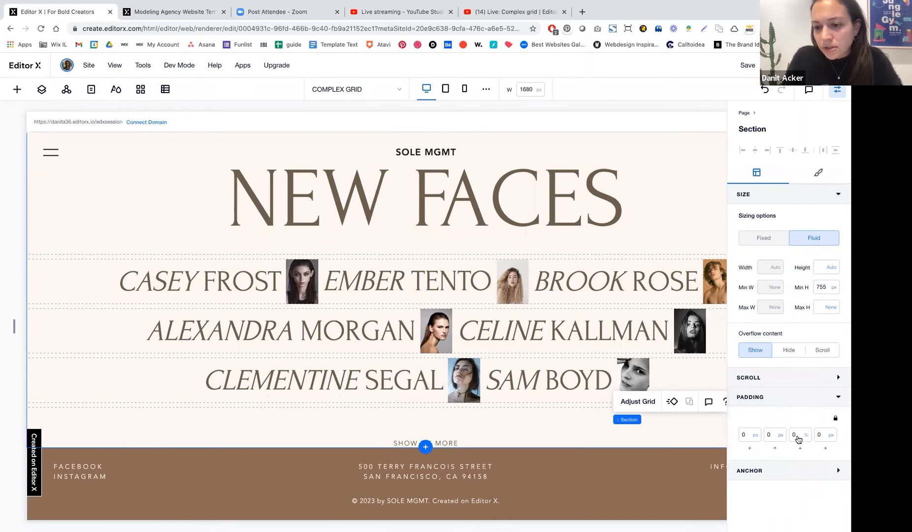
key(Return)
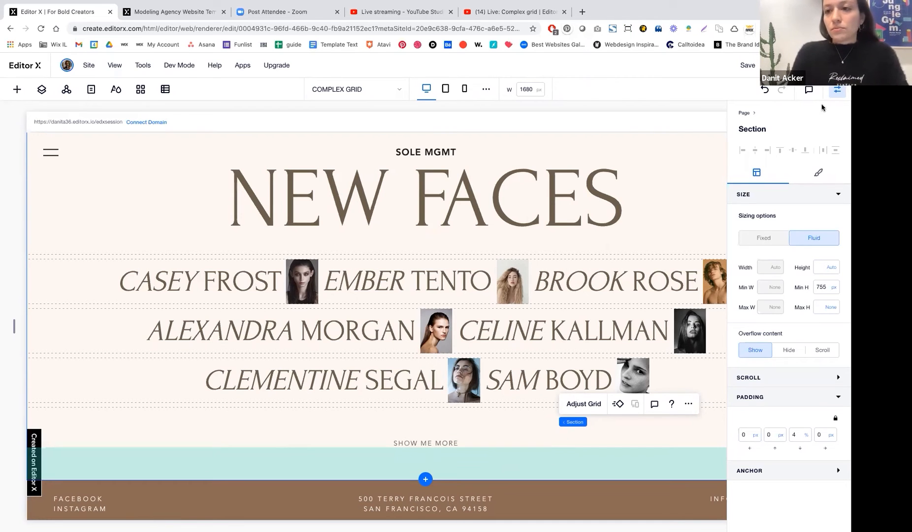
click(838, 90)
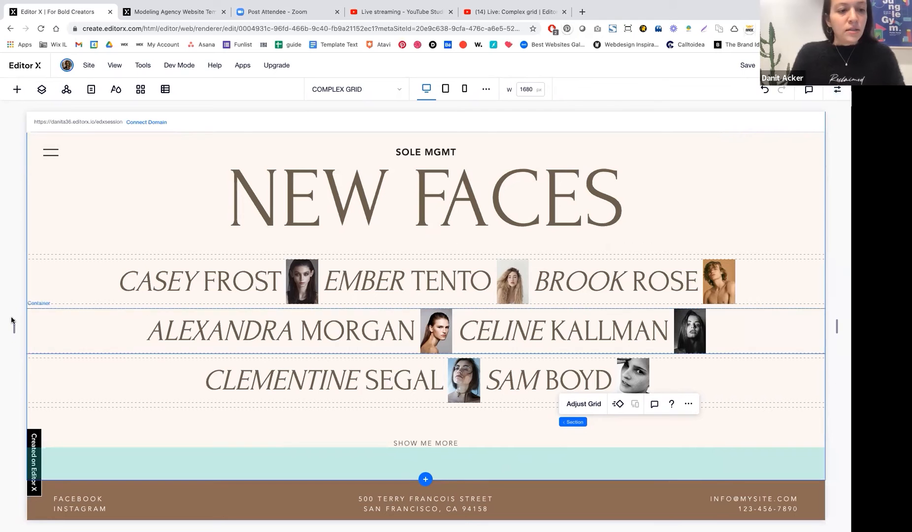
Narrow the canvas to tablet width and select the section to view its settings
drag(14, 323, 66, 319)
drag(132, 311, 14, 325)
click(442, 172)
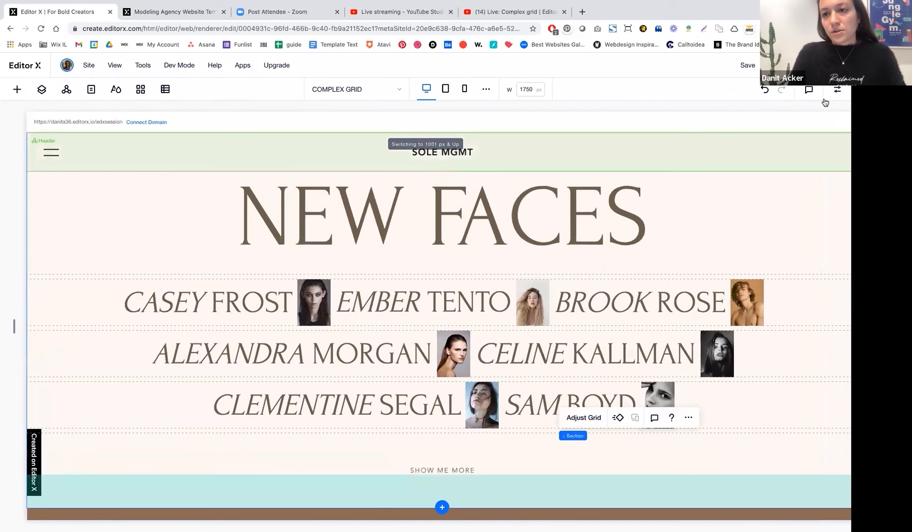
click(837, 89)
scroll(630, 278, down, 1)
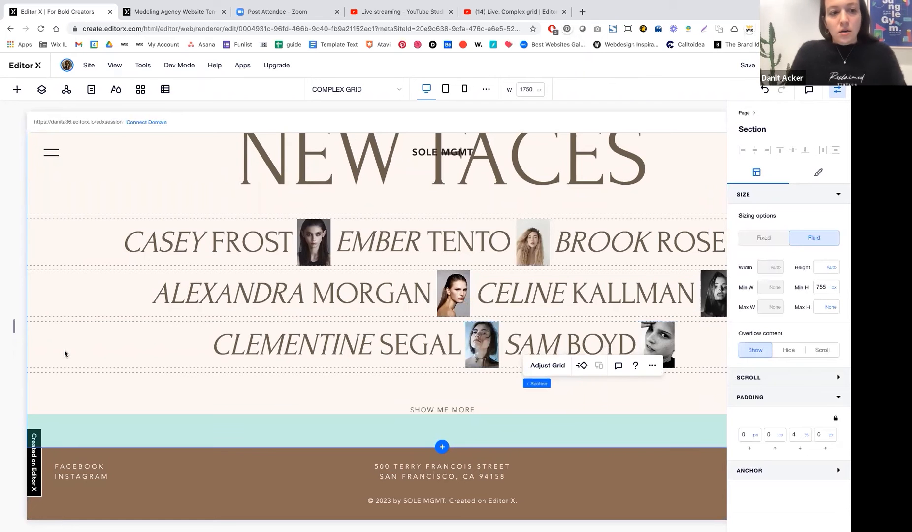
scroll(56, 323, up, 1)
scroll(56, 322, up, 1)
scroll(56, 322, down, 2)
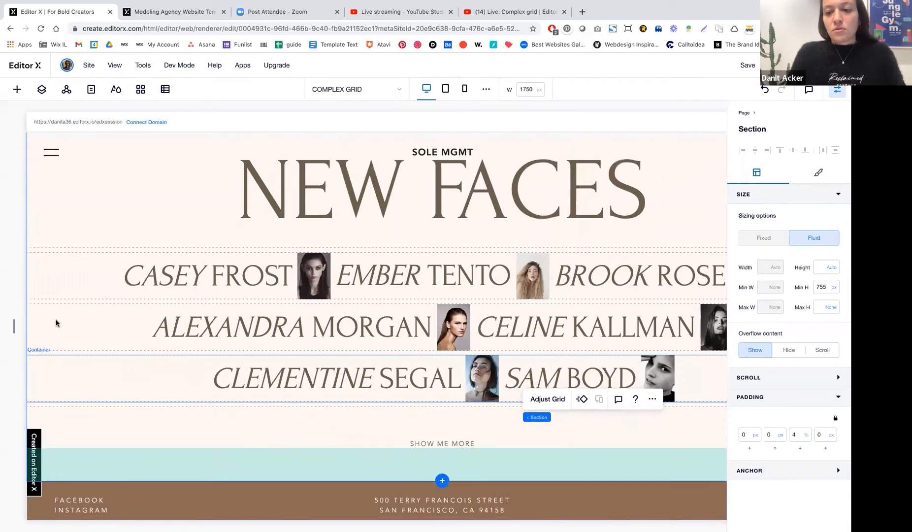
scroll(55, 322, up, 2)
scroll(56, 323, down, 3)
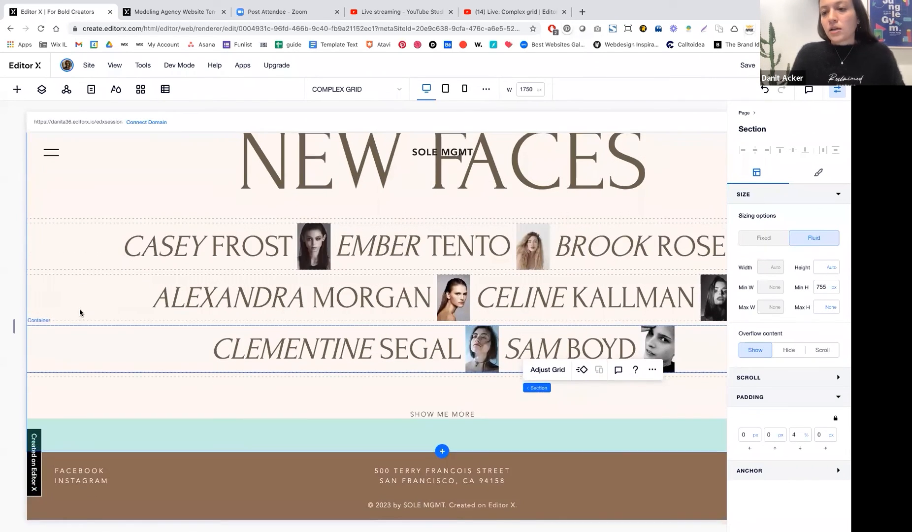
Change the section's minimum height from 755 px to None
click(835, 288)
key(Return)
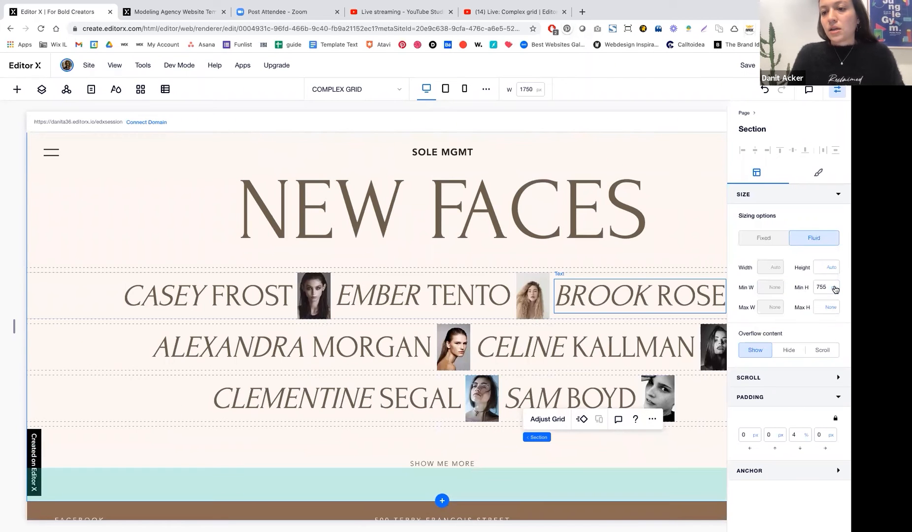
click(835, 289)
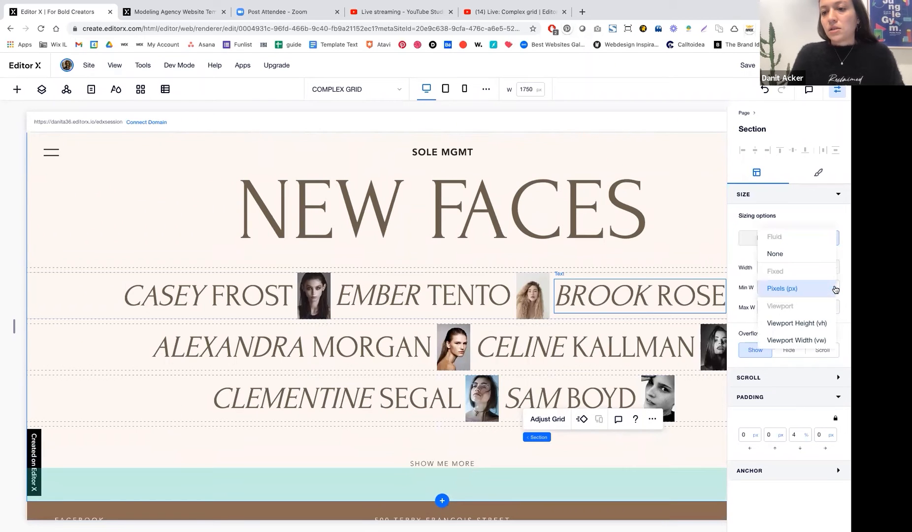
click(812, 253)
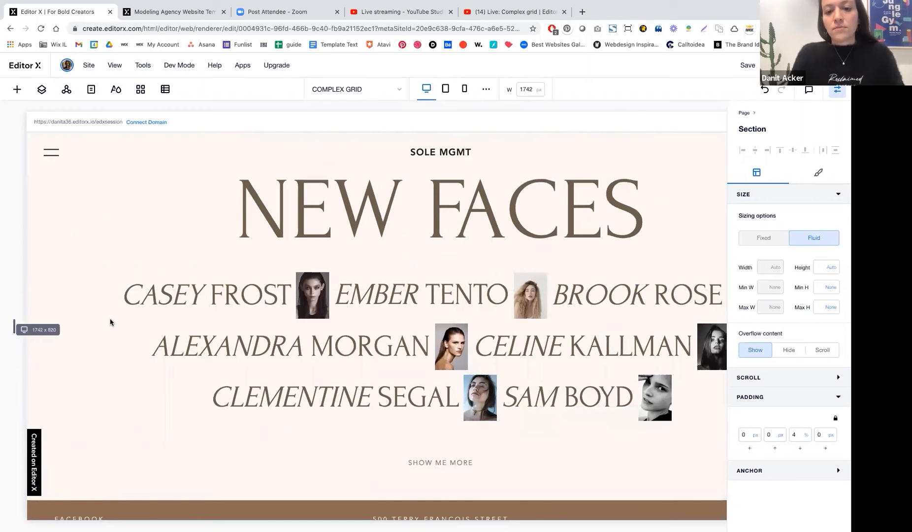
drag(110, 322, 218, 317)
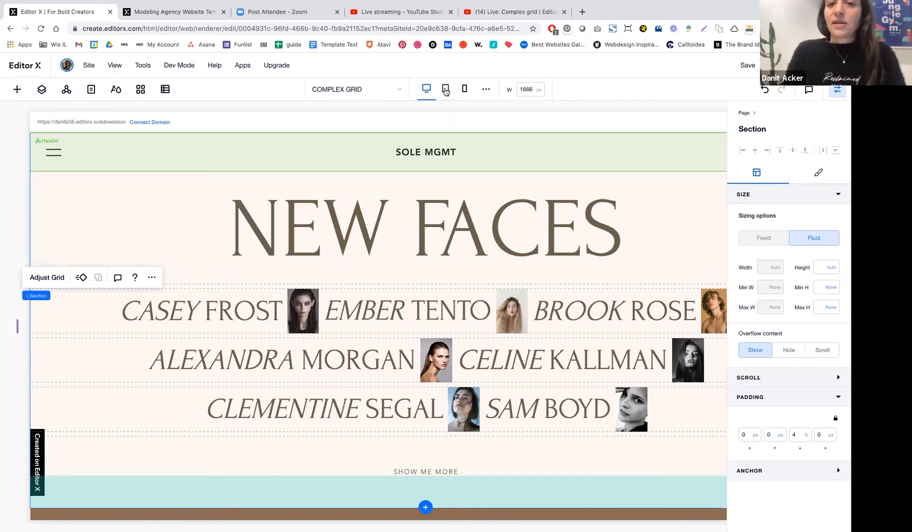
On the tablet layout, lower the first and second name rows' minimum height from 85 to 50 px
click(446, 89)
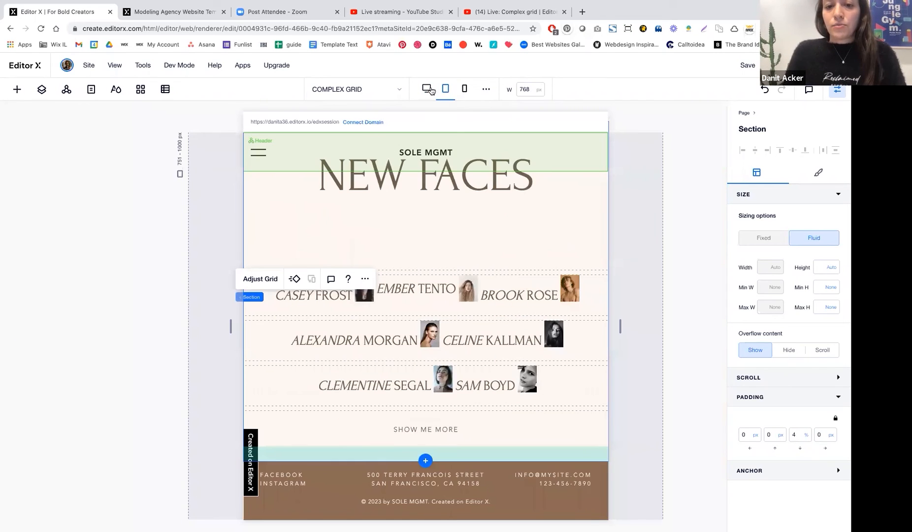
click(250, 279)
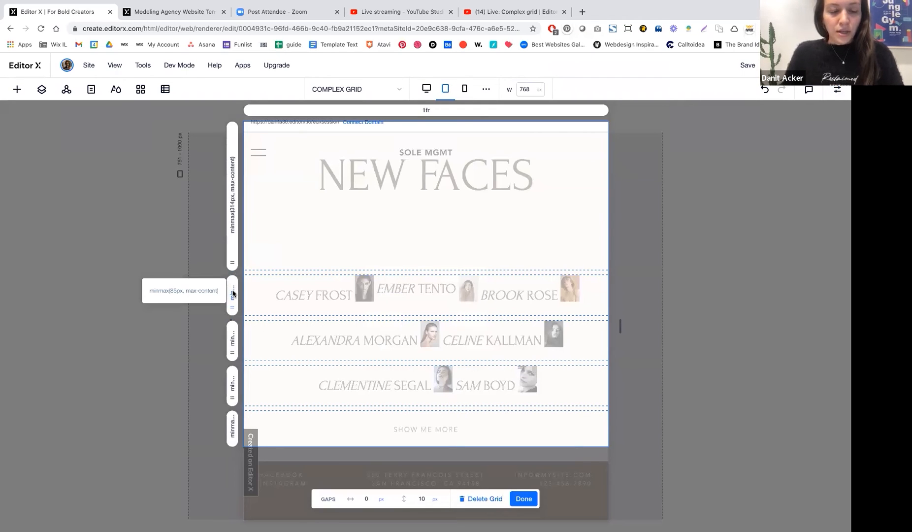
click(233, 294)
click(266, 354)
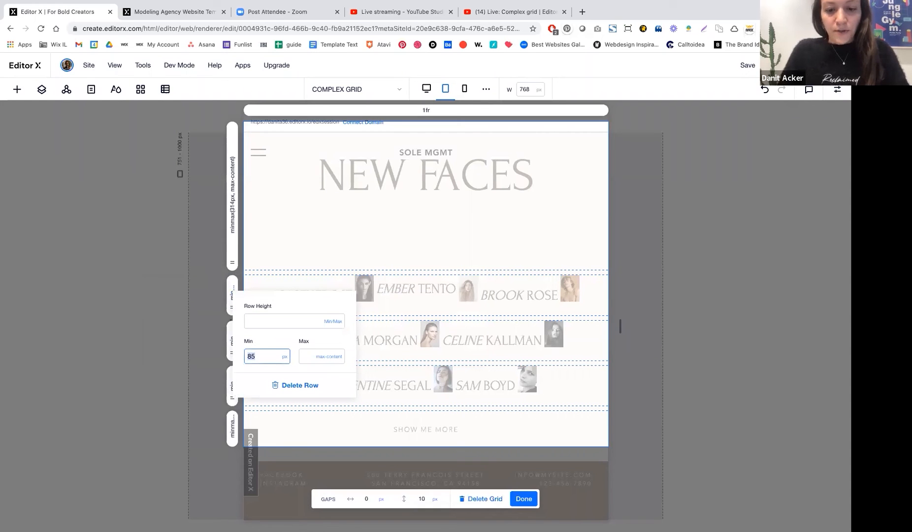
text(50)
key(Return)
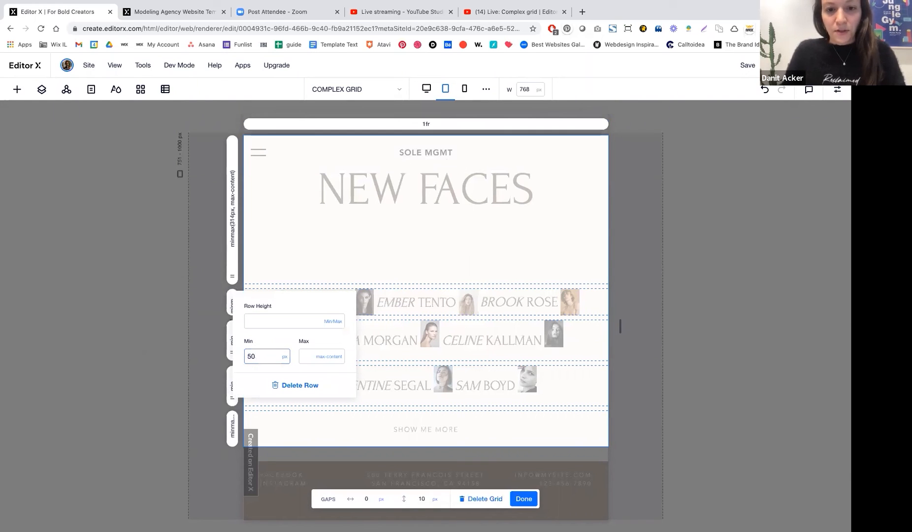
click(219, 346)
click(232, 339)
click(262, 401)
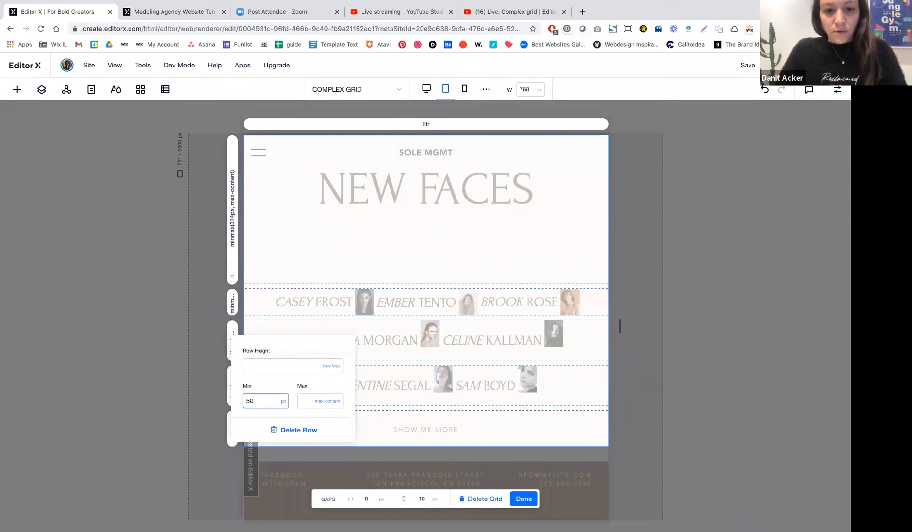
text(50)
key(Return)
Lower the third name row's minimum height to 50 px and finish editing the grid
click(499, 360)
click(233, 387)
click(267, 450)
text(50)
key(Return)
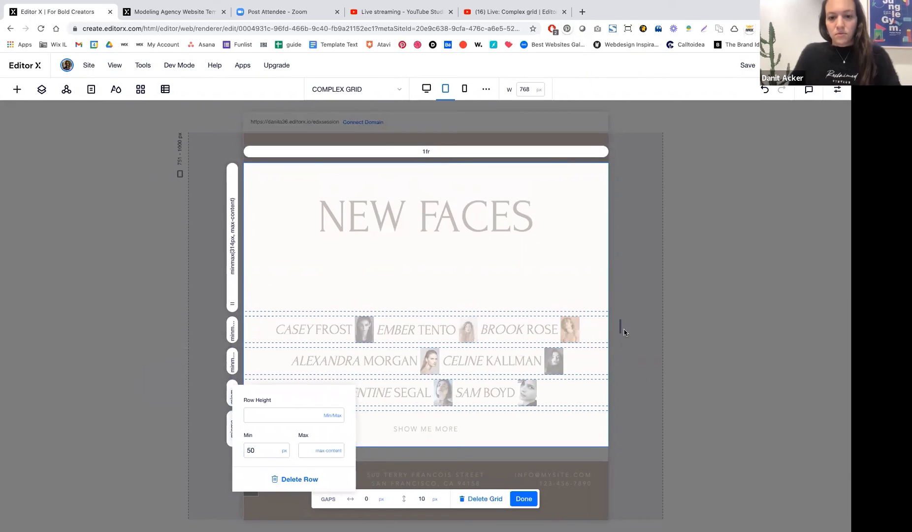
click(511, 466)
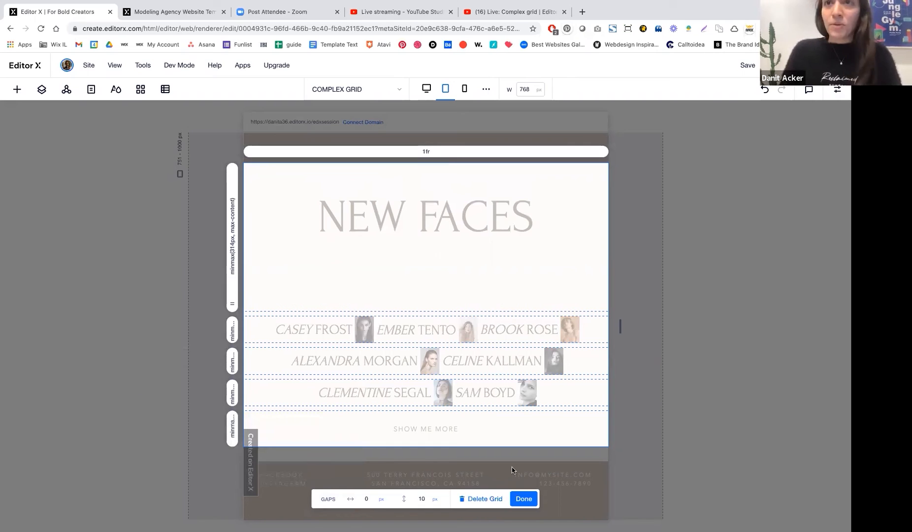
click(523, 499)
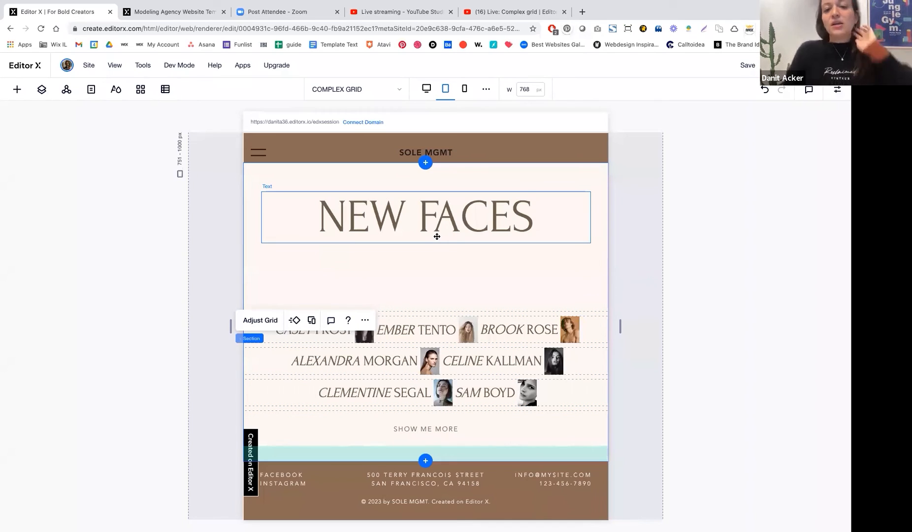
click(464, 88)
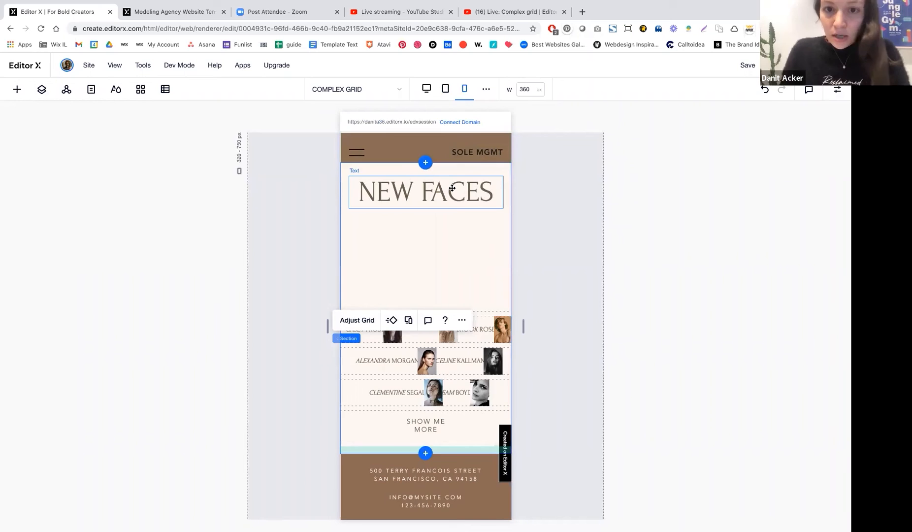
On mobile, change the NEW FACES heading row's minimum height from 314 to 50 px
click(433, 194)
click(837, 90)
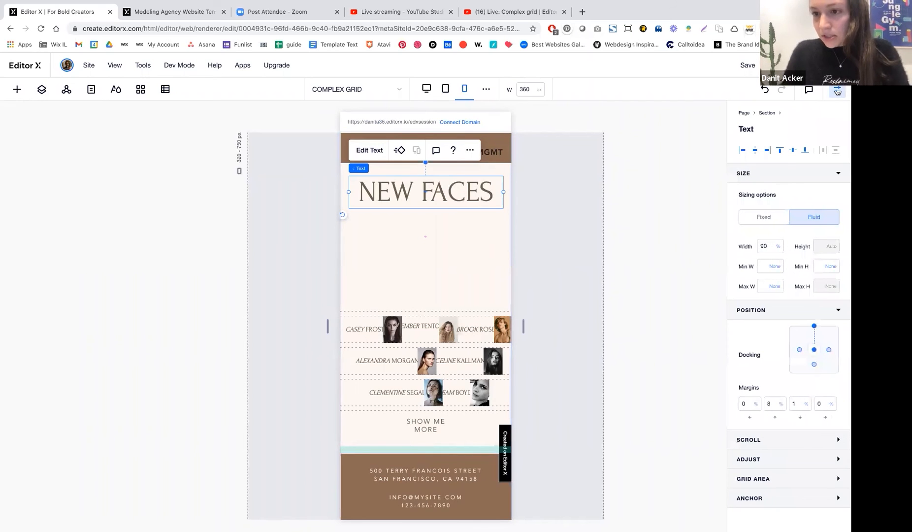
click(405, 225)
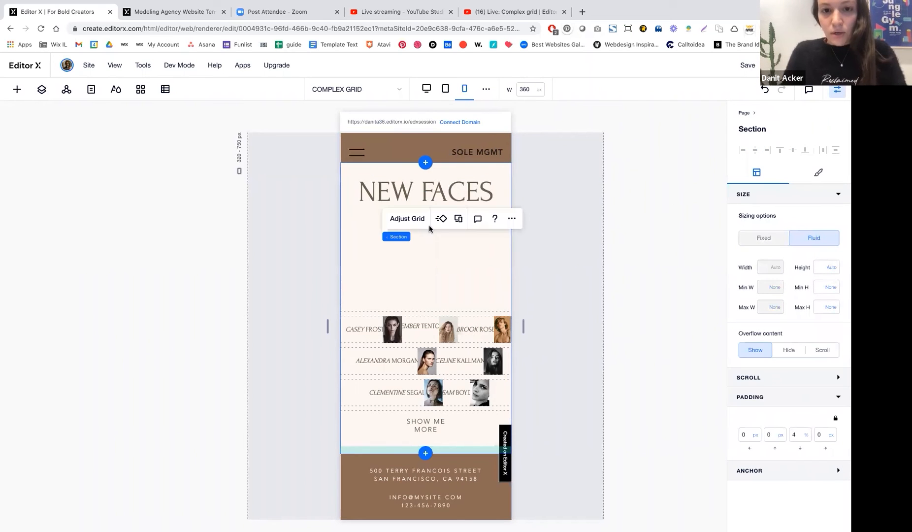
click(403, 219)
click(425, 324)
click(330, 252)
double_click(361, 317)
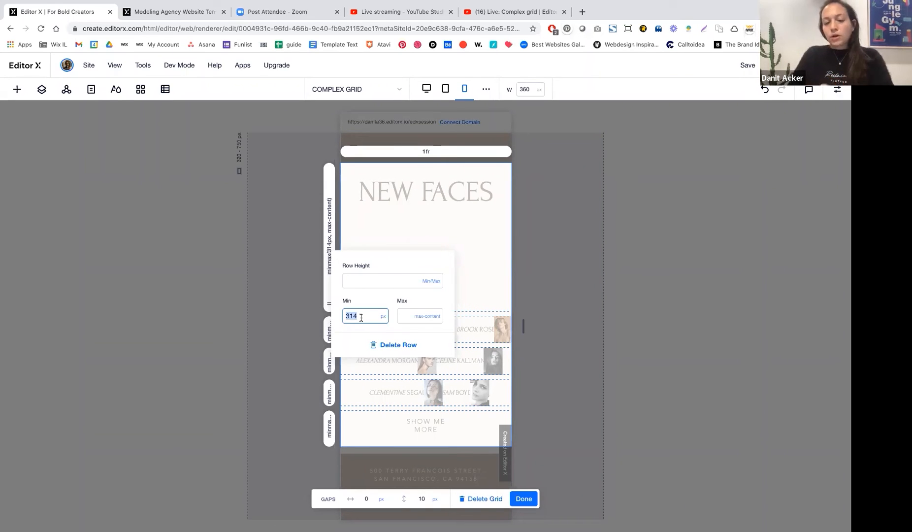
text(50)
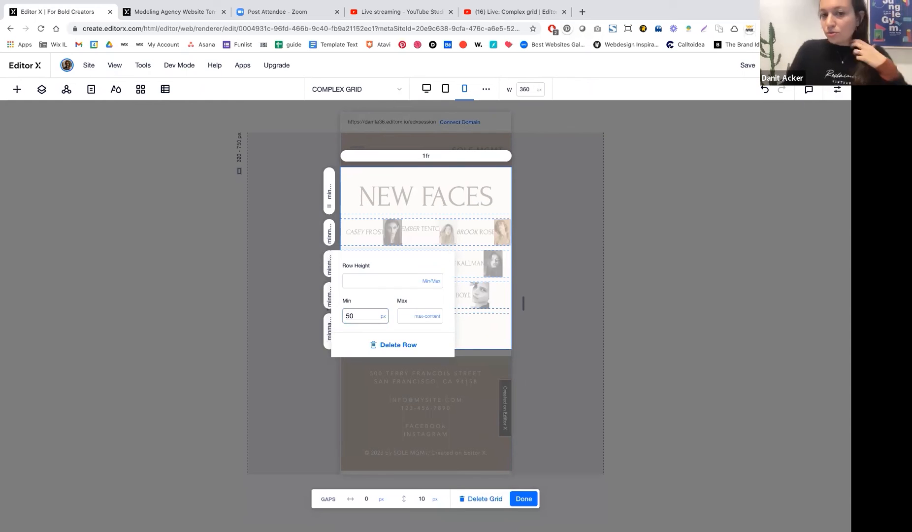
click(470, 193)
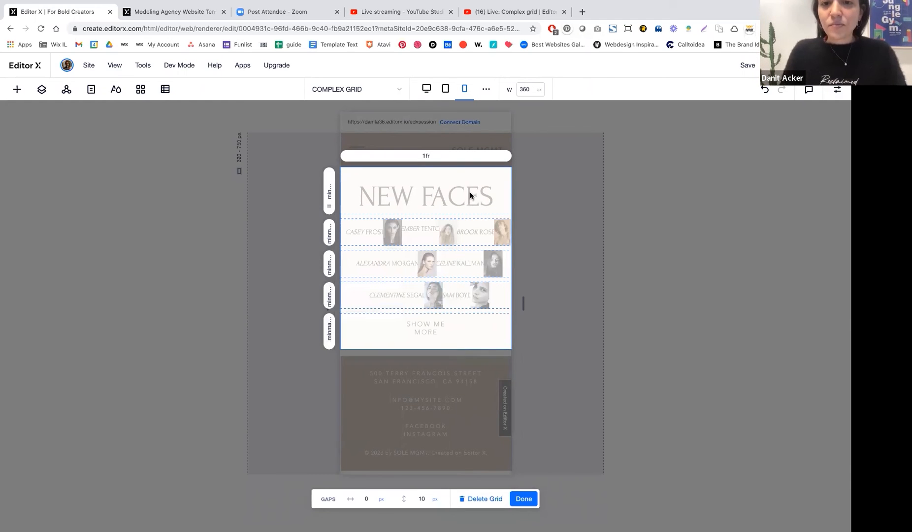
click(523, 499)
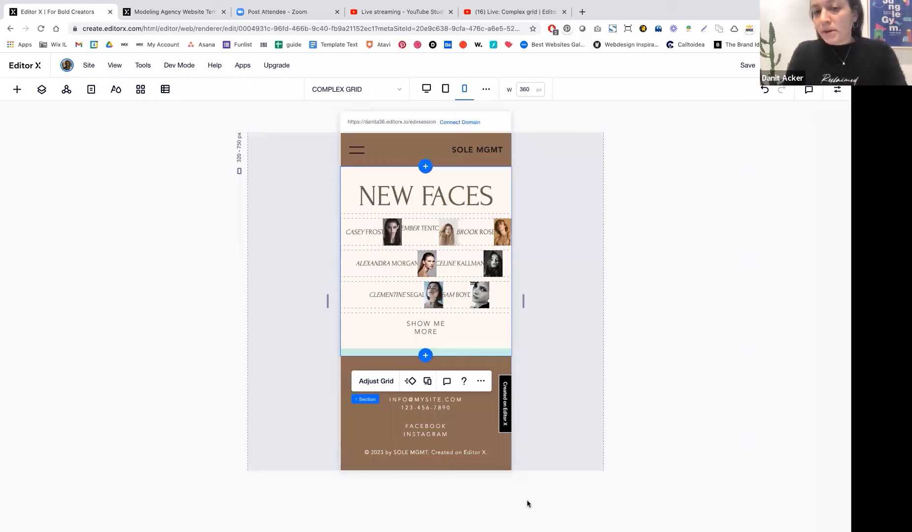
Set the CASEY FROST names row height to min-content minimum and max-content maximum
click(344, 241)
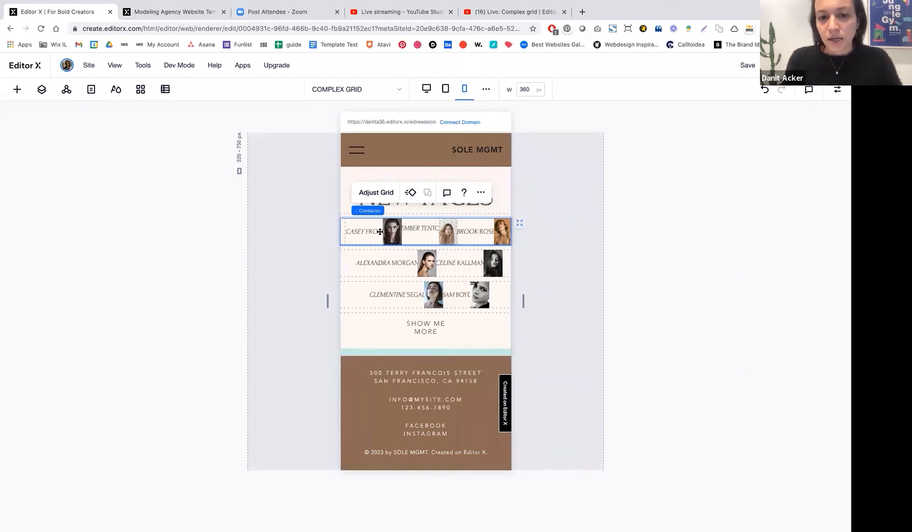
click(376, 192)
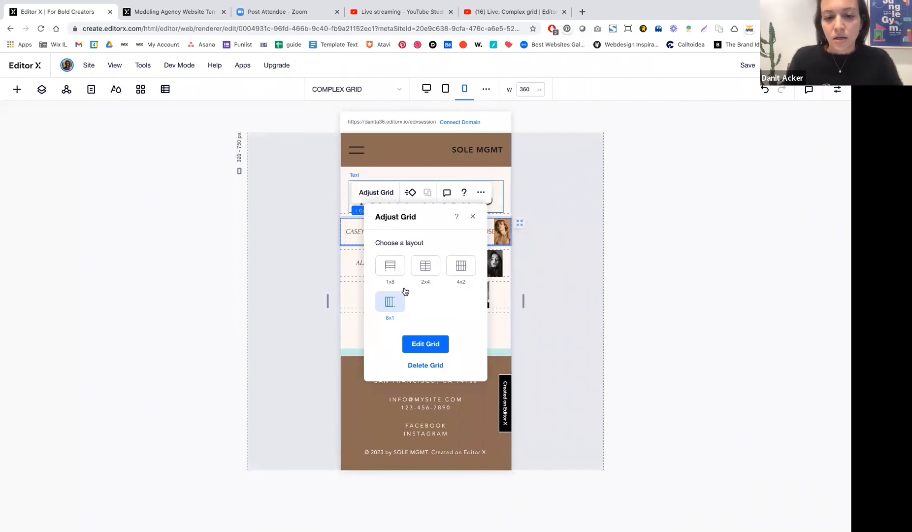
click(425, 341)
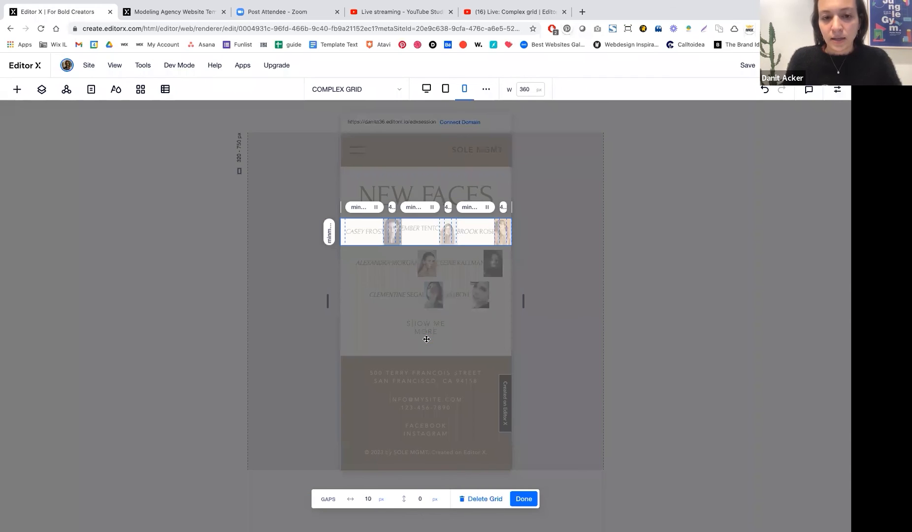
click(328, 240)
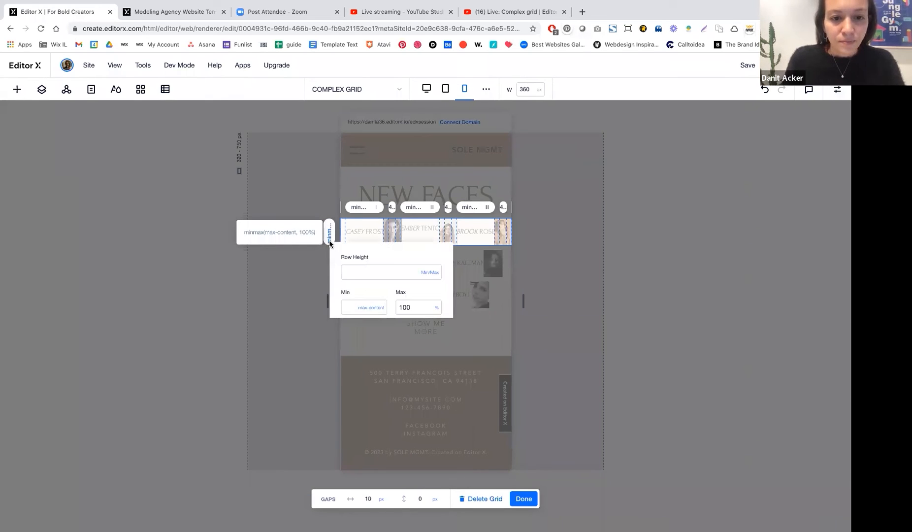
click(435, 309)
click(469, 444)
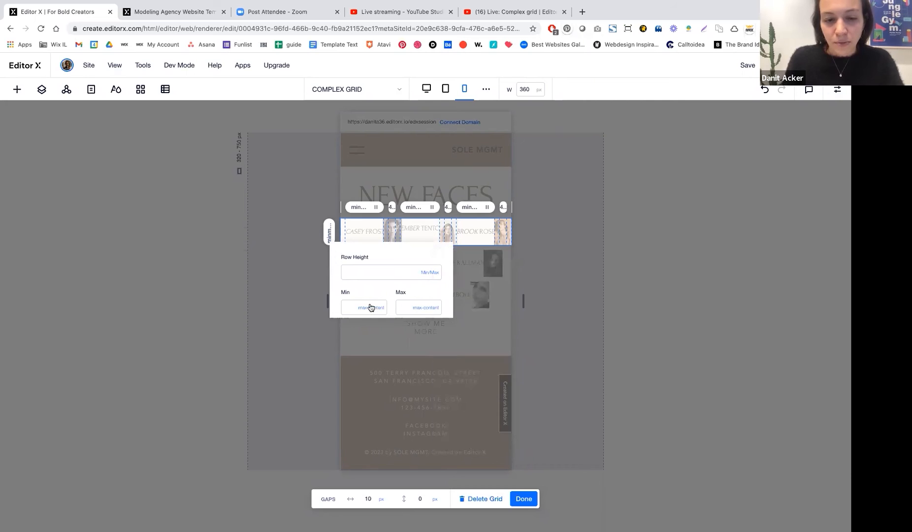
click(370, 307)
click(389, 289)
click(347, 310)
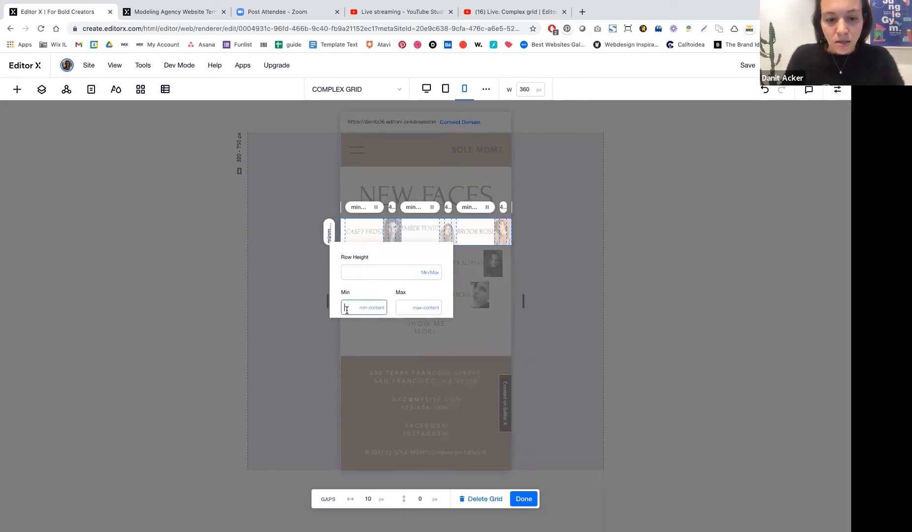
text(50)
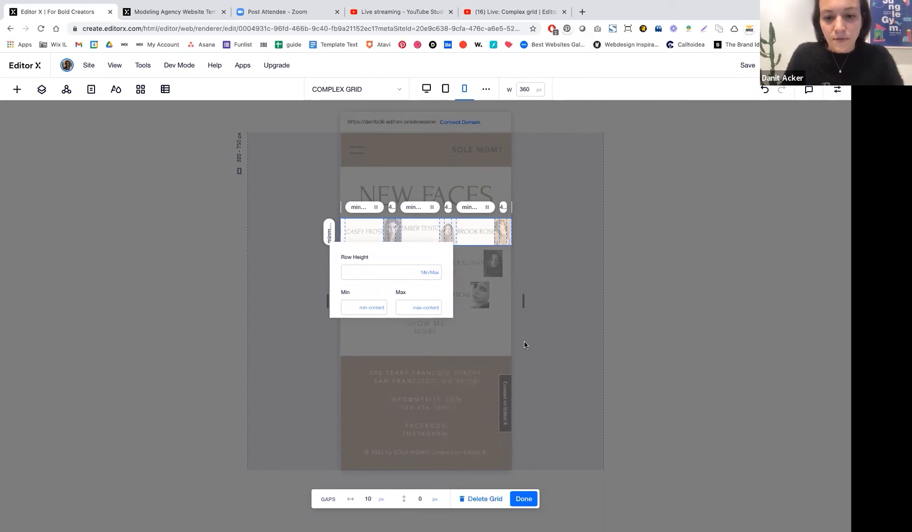
click(525, 343)
click(523, 500)
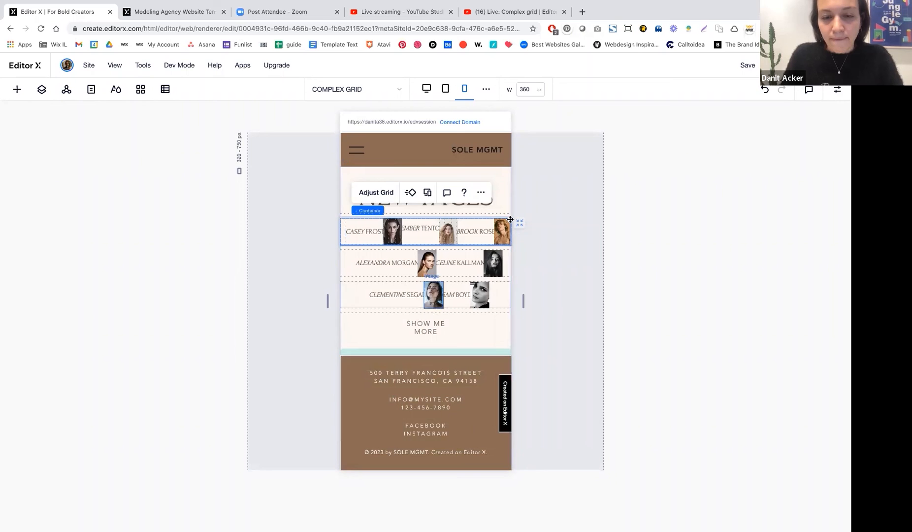
Reselect the top row's grid container and open its grid layout options
click(580, 181)
click(350, 242)
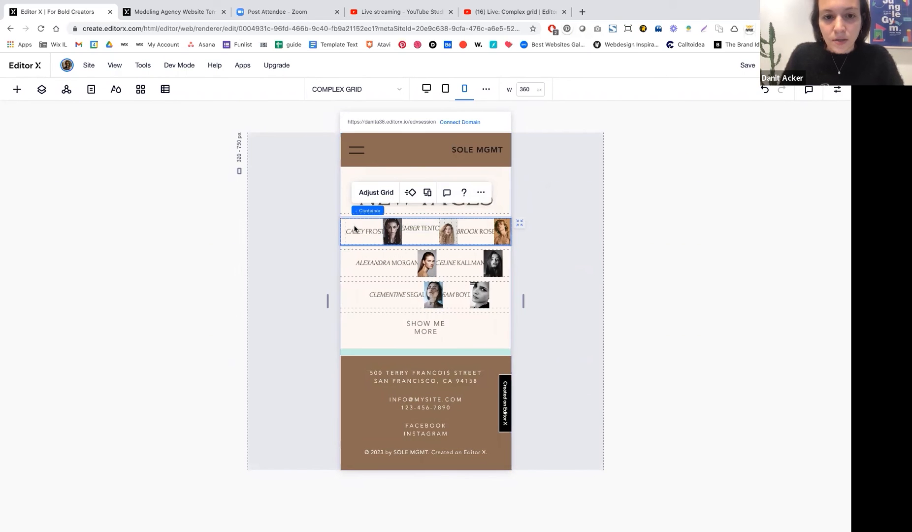
click(370, 196)
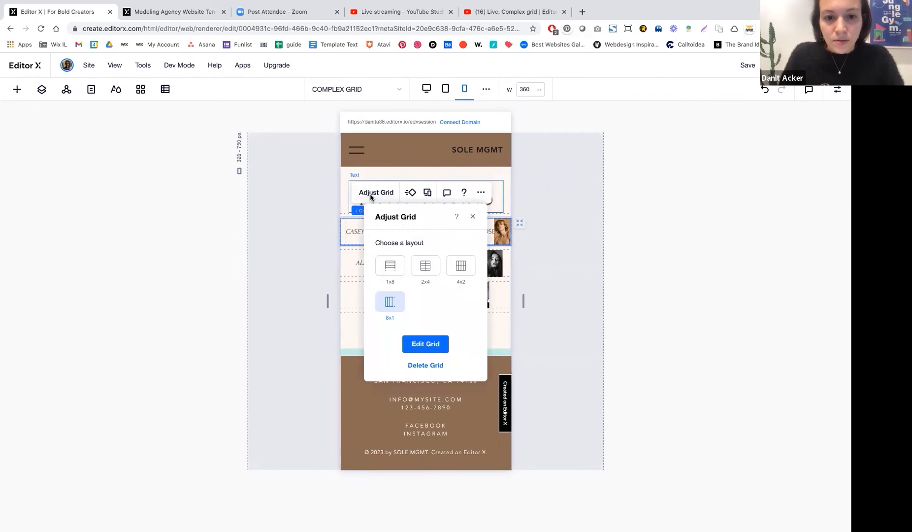
Add two rows to the top mobile name grid so it has three rows
click(429, 344)
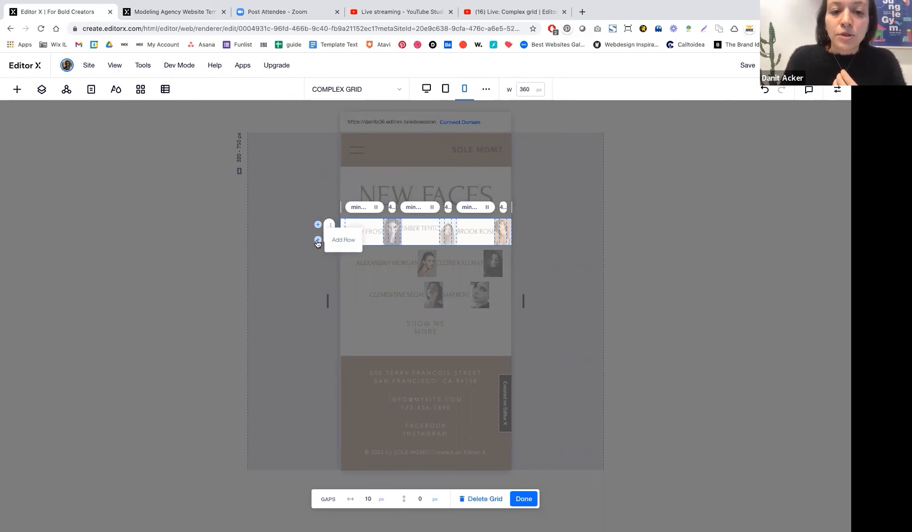
click(318, 241)
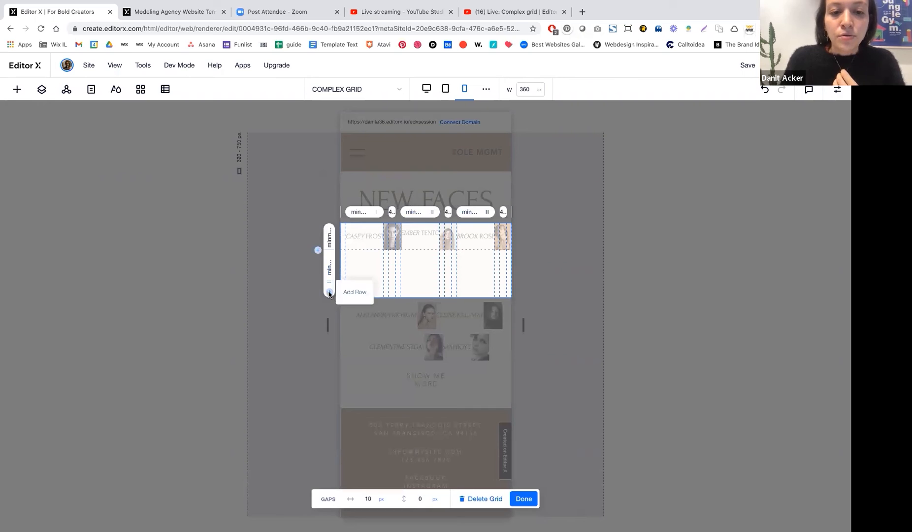
click(328, 293)
click(523, 498)
drag(417, 235, 368, 270)
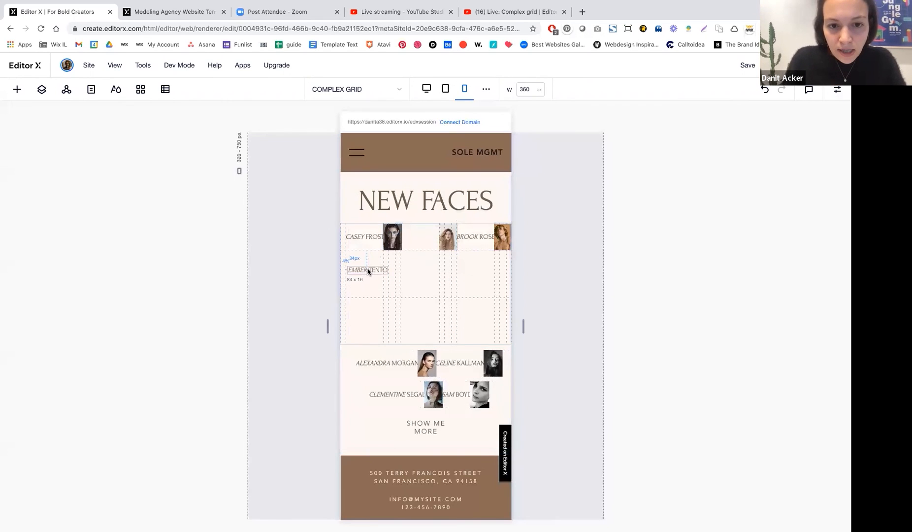
drag(448, 236, 394, 258)
drag(465, 238, 396, 325)
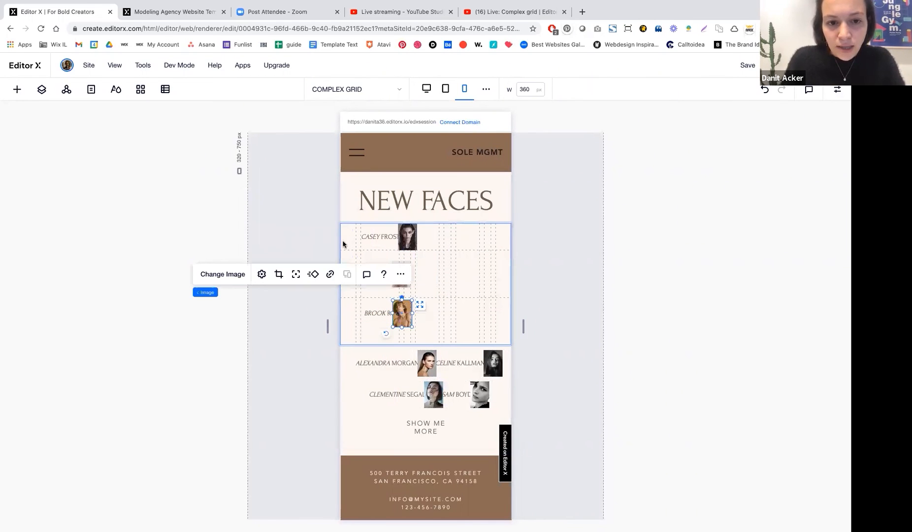
click(343, 244)
Delete the extra columns from the top mobile grid until only two remain
click(376, 198)
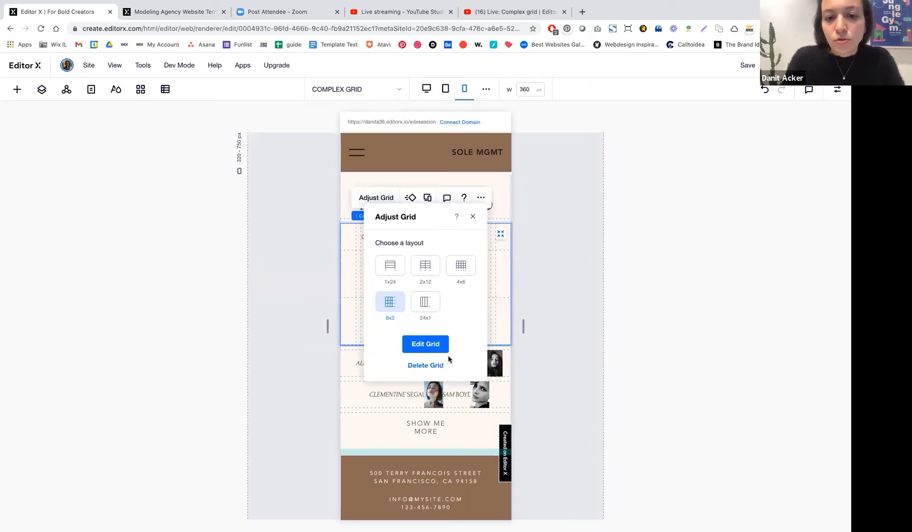
click(434, 346)
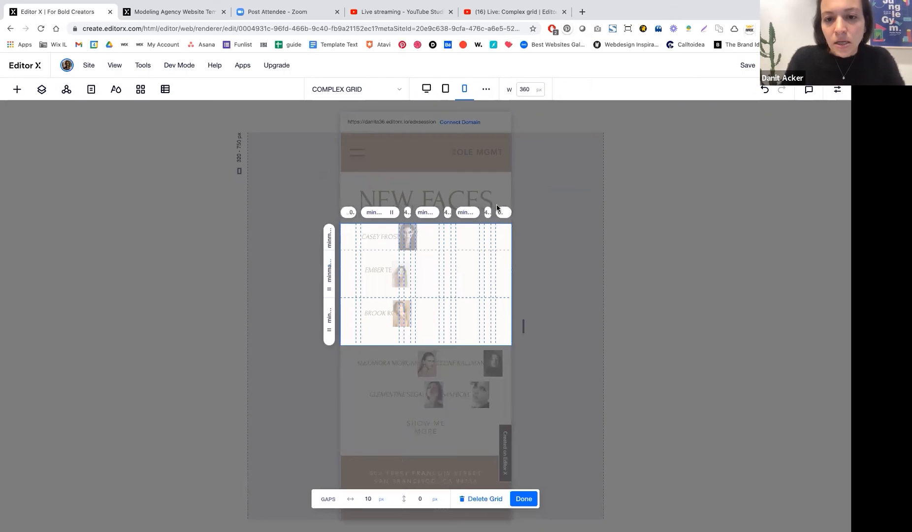
click(556, 270)
click(553, 272)
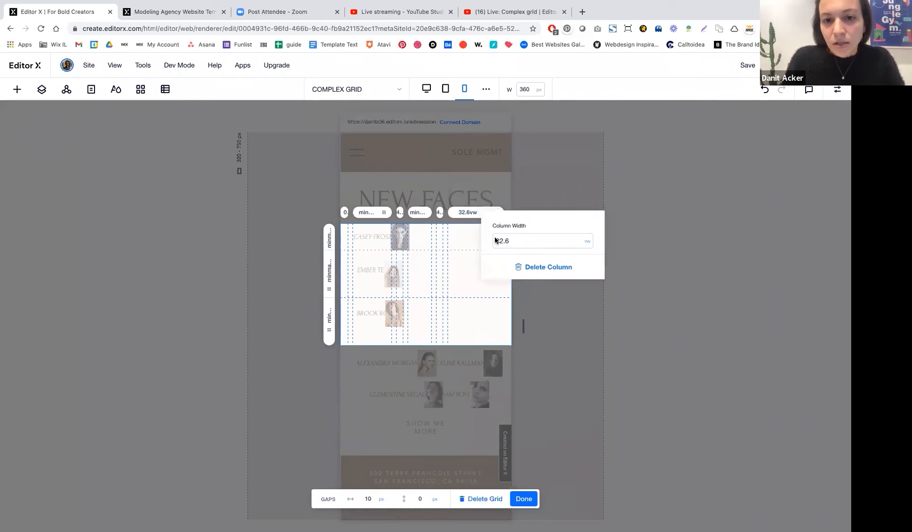
click(507, 271)
click(507, 271)
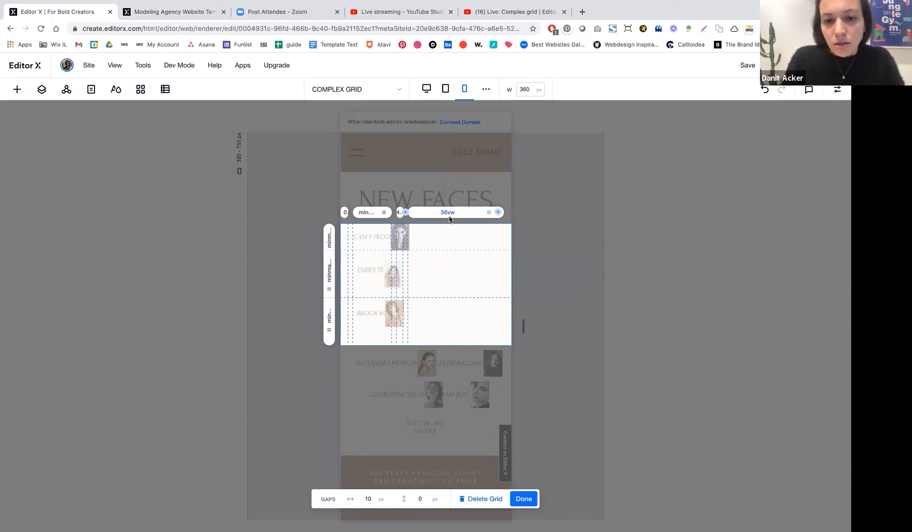
click(511, 265)
click(519, 267)
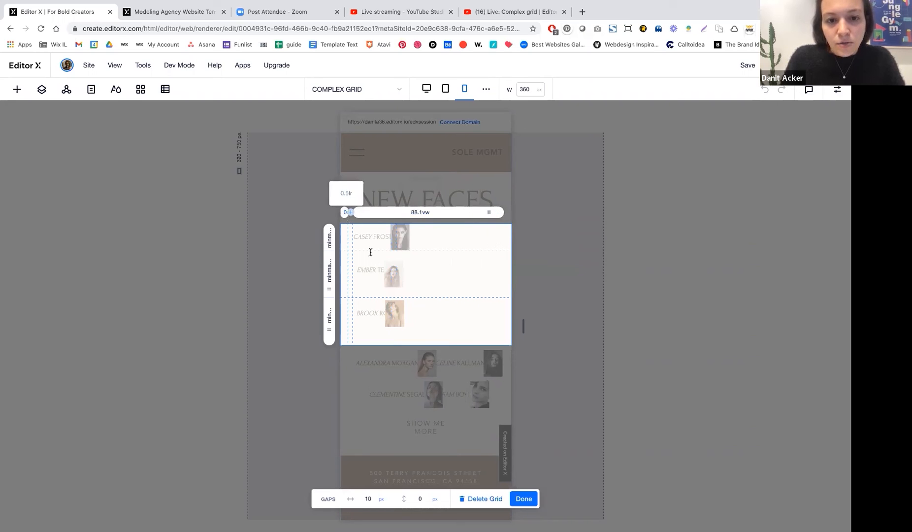
Set the first column width to 1.5fr and the second to 1fr
click(345, 212)
text(1.)
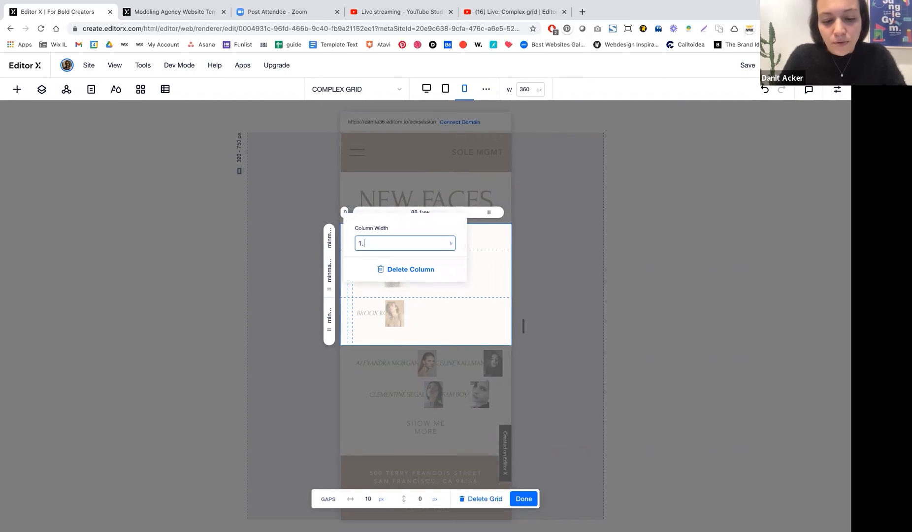
text(5)
key(Return)
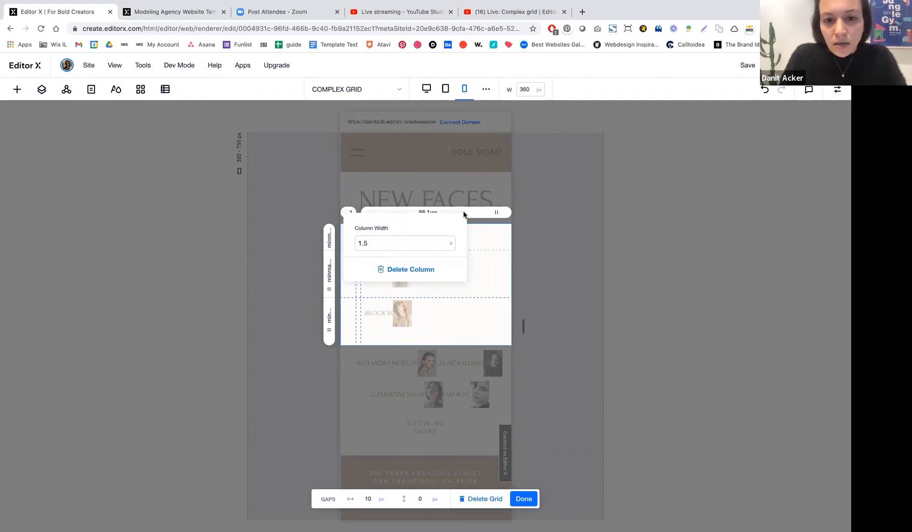
click(464, 213)
click(568, 244)
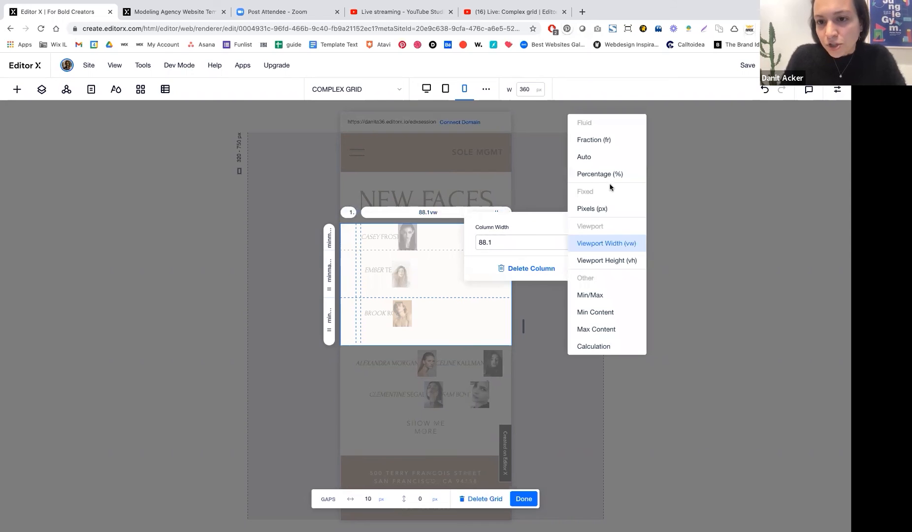
click(609, 142)
click(487, 242)
key(Return)
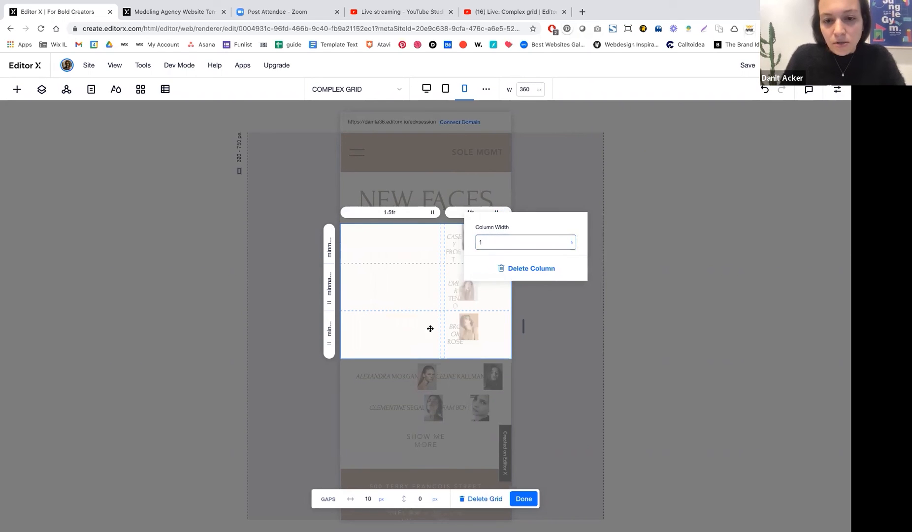
click(521, 502)
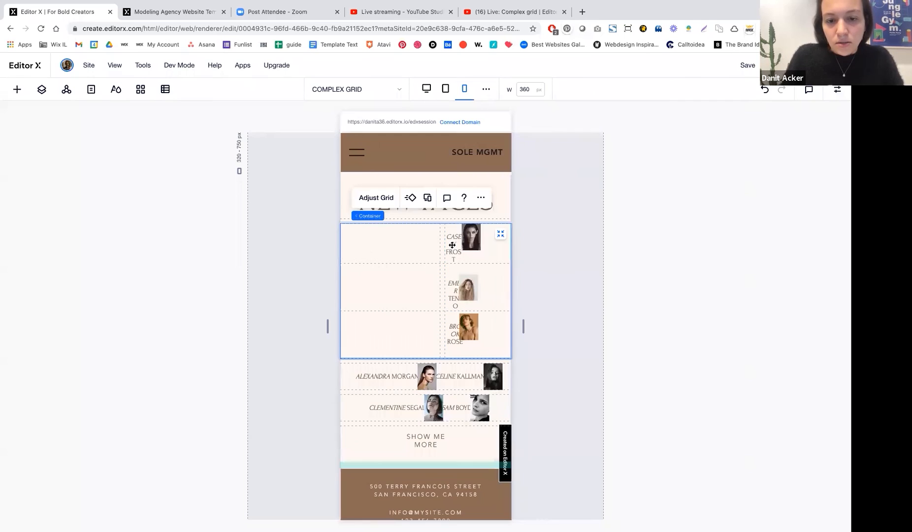
drag(451, 247, 421, 242)
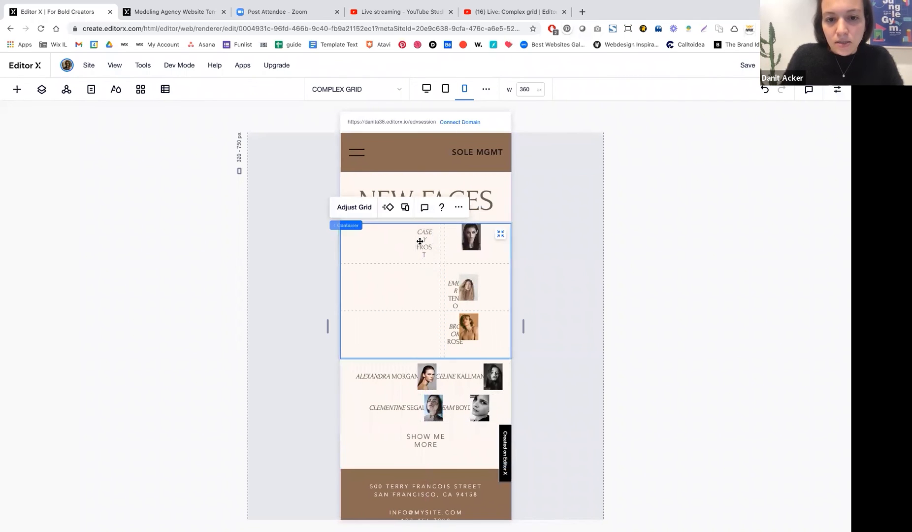
click(423, 242)
drag(451, 288, 423, 279)
drag(455, 325, 423, 326)
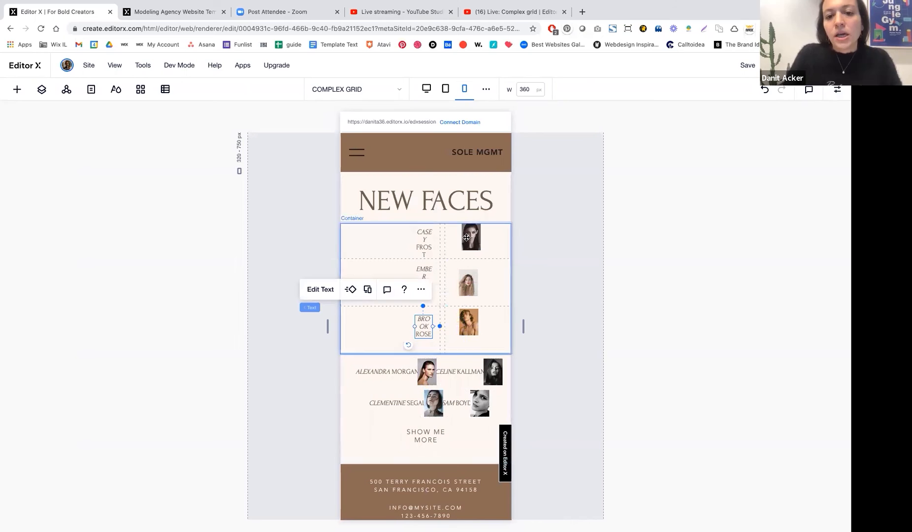
Set the first portrait's left margin to 0 in the Inspector
click(466, 238)
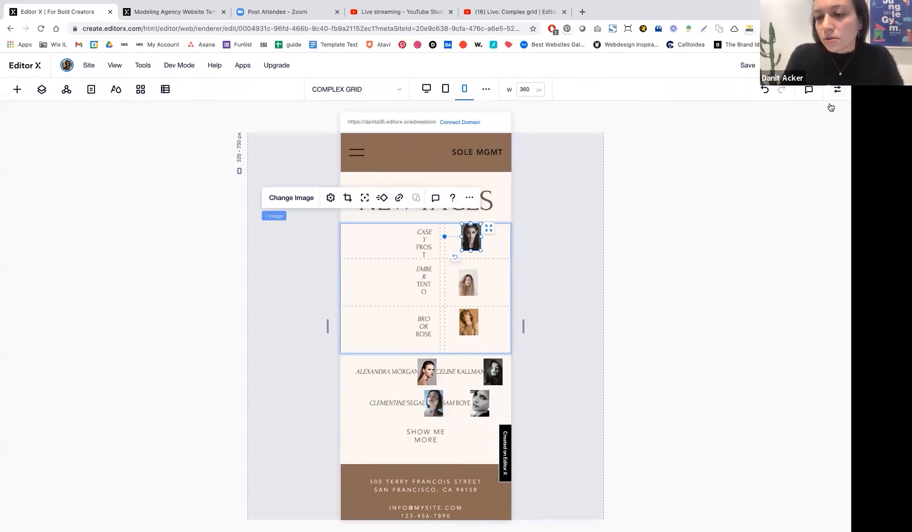
click(837, 89)
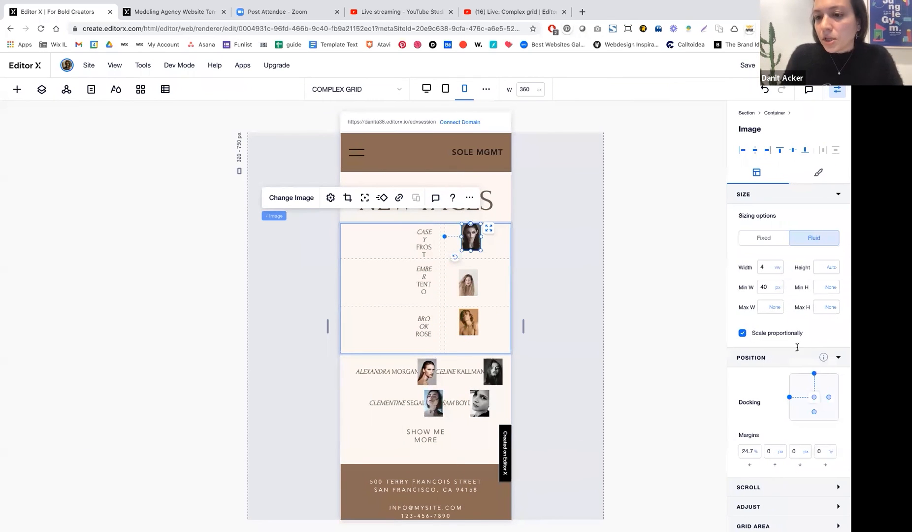
double_click(742, 451)
text(0)
key(Tab)
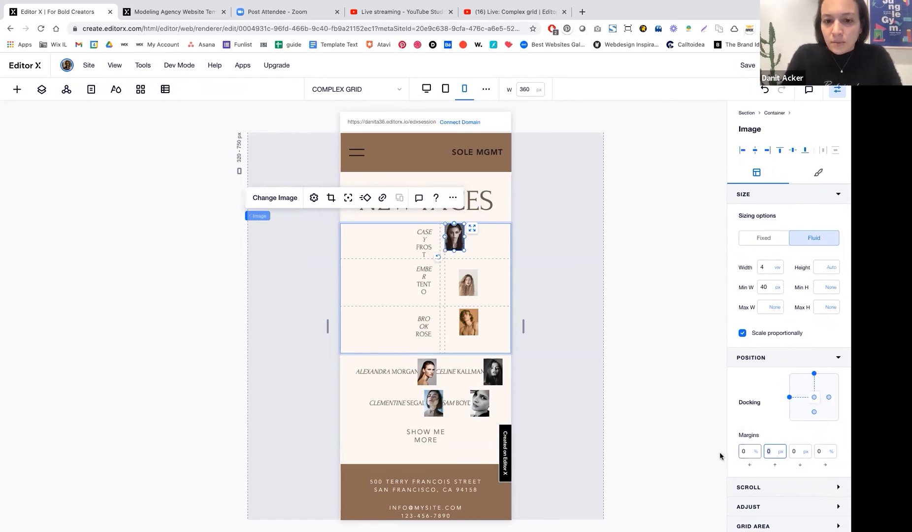
Zero the second portrait's left and top margins and the third portrait's left margin
click(469, 282)
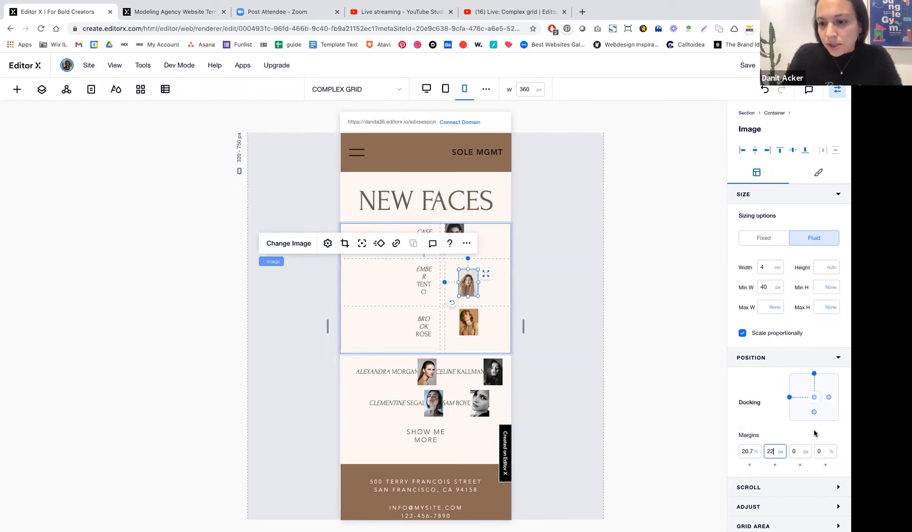
double_click(747, 452)
text(0)
key(Tab)
text(0)
key(Tab)
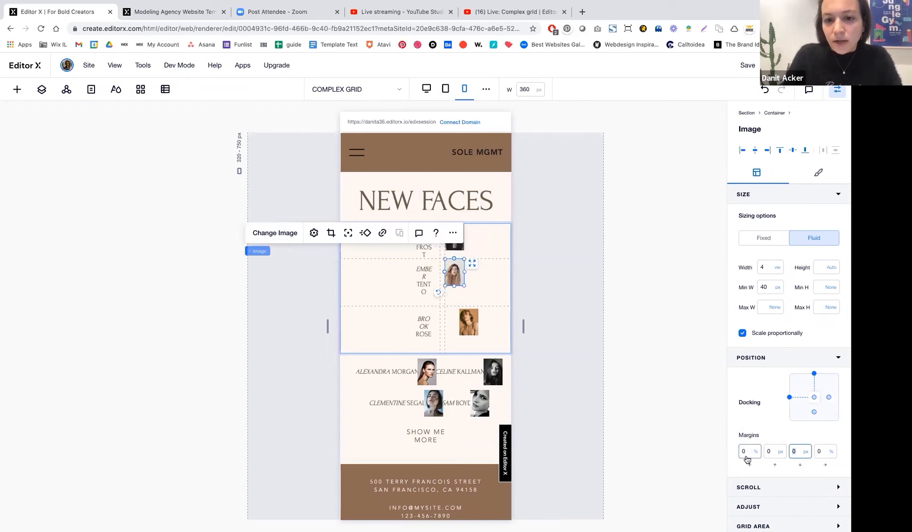
click(476, 316)
double_click(746, 451)
text(0)
key(Tab)
key(Tab)
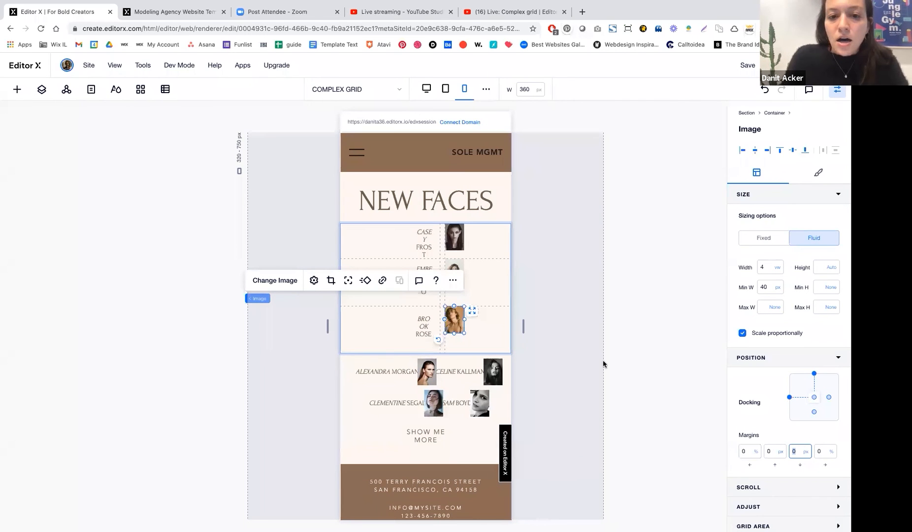
click(423, 241)
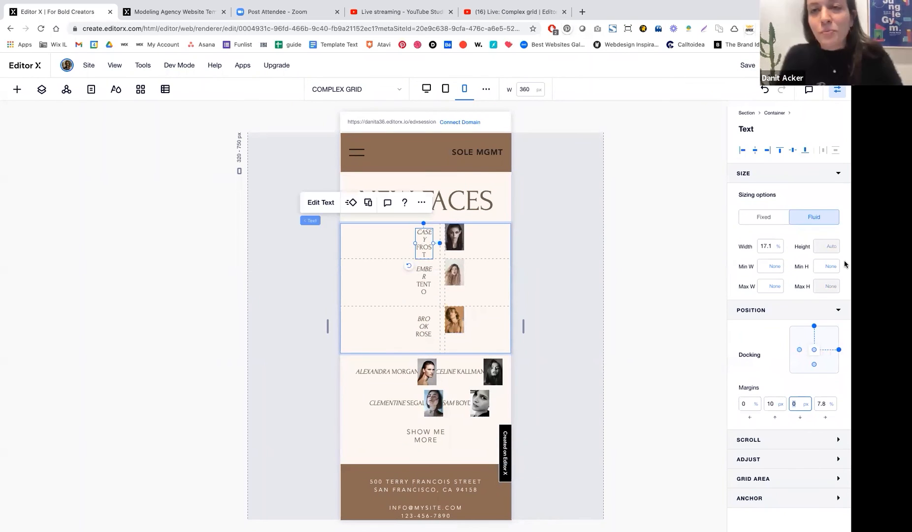
Try a 70% width on the CASEY FROST name box while previewing wider and 320 px mobile widths
click(758, 245)
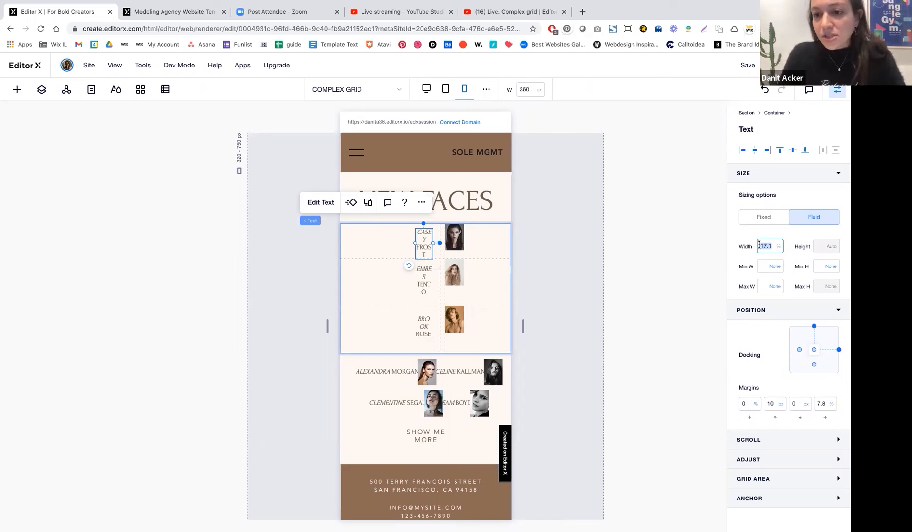
text(100)
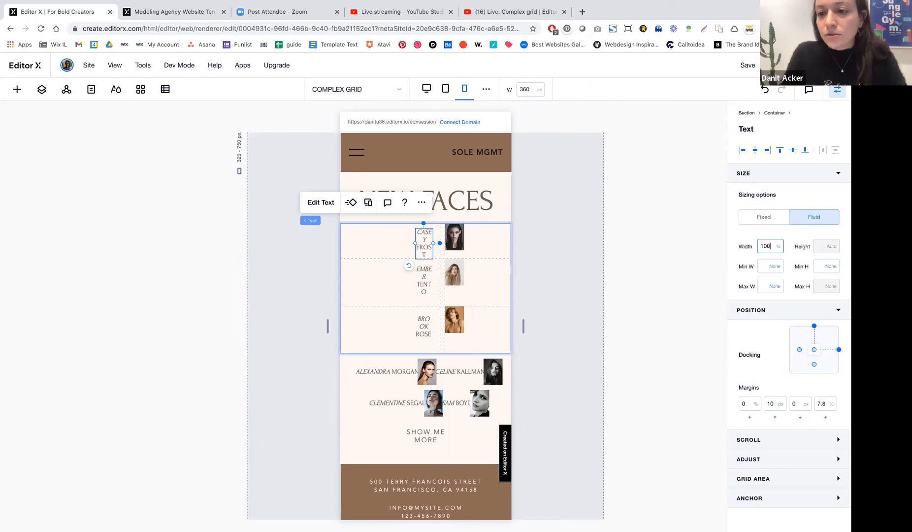
key(Return)
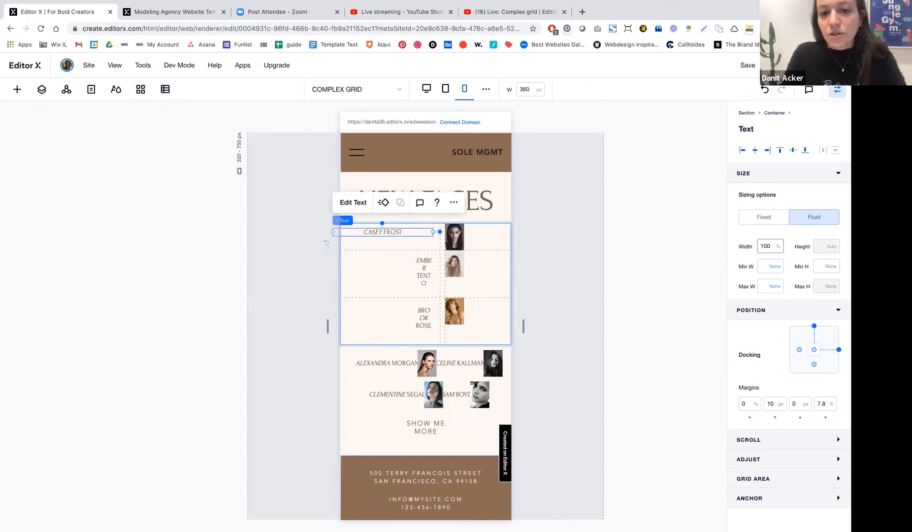
click(762, 243)
text(70)
key(Return)
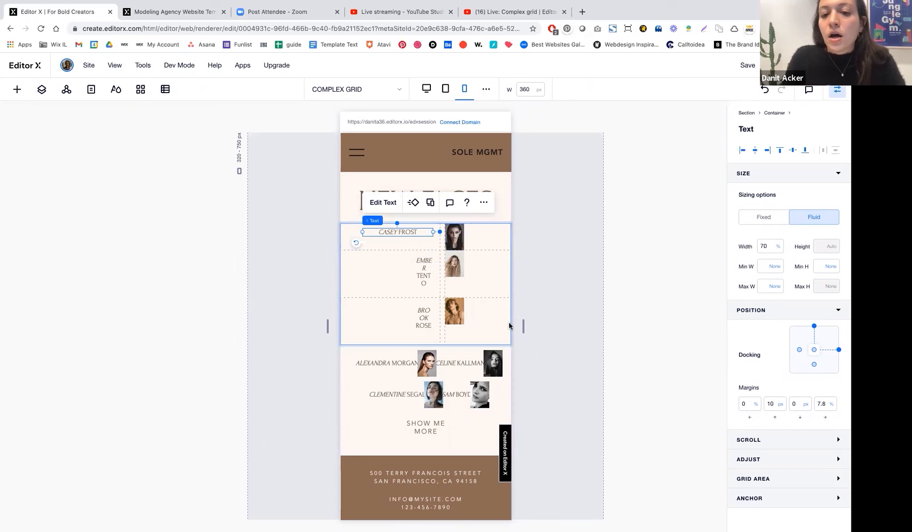
mouse_move(524, 323)
mouse_down()
mouse_move(579, 325)
mouse_move(528, 320)
mouse_up()
click(397, 237)
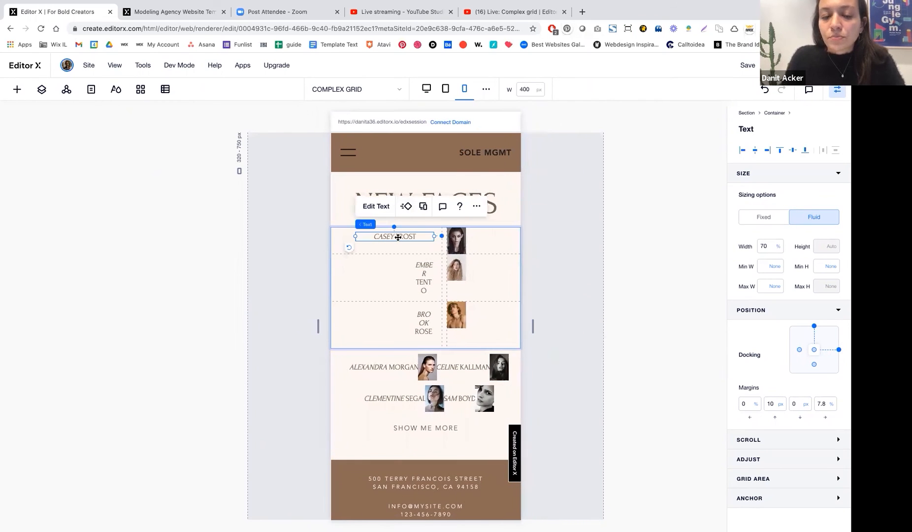
drag(356, 236, 387, 235)
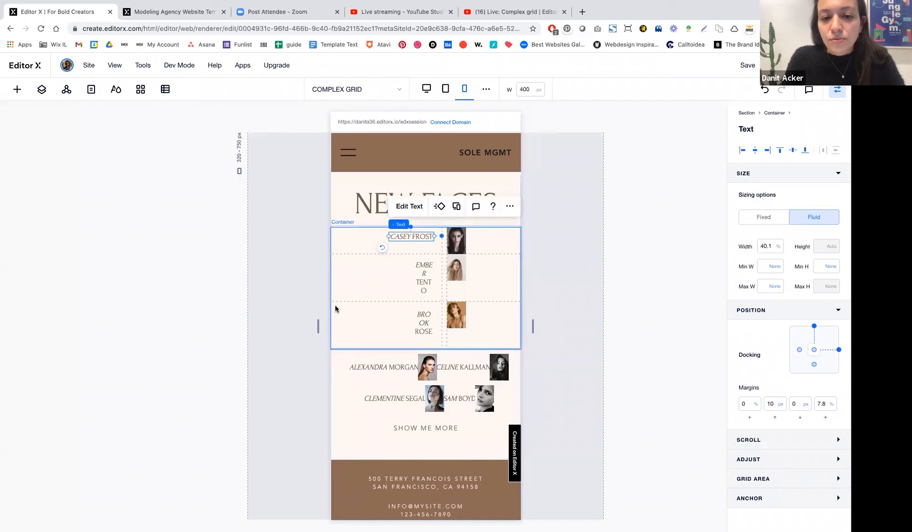
drag(318, 325, 288, 320)
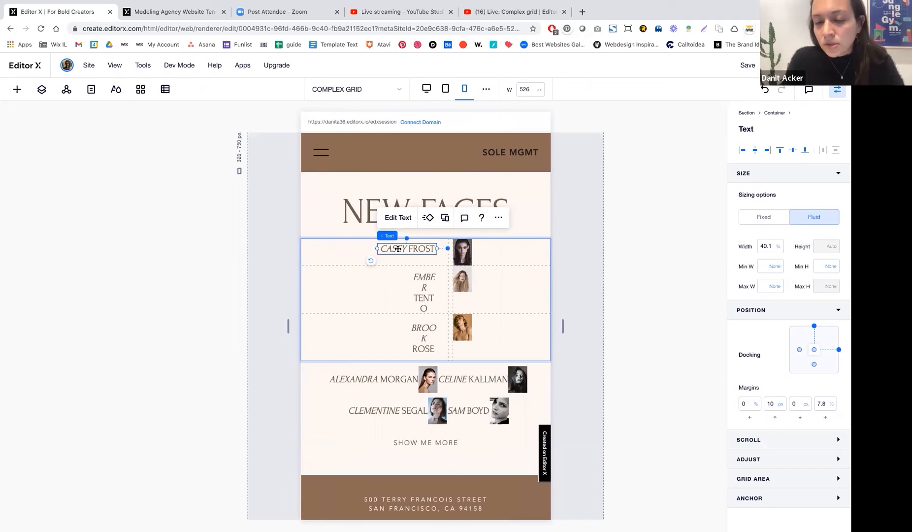
Set the CASEY FROST box to 60% width and dock it to its cell's centre
click(760, 250)
text(60)
key(Return)
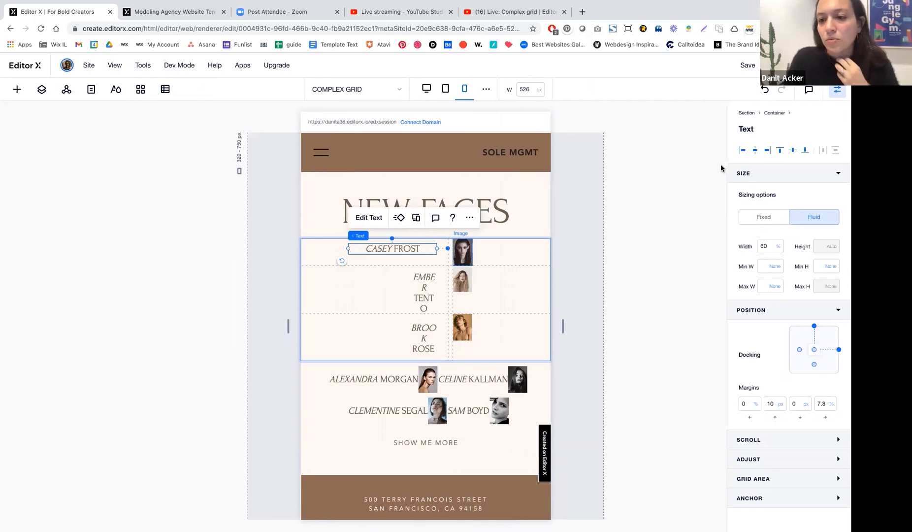
click(813, 327)
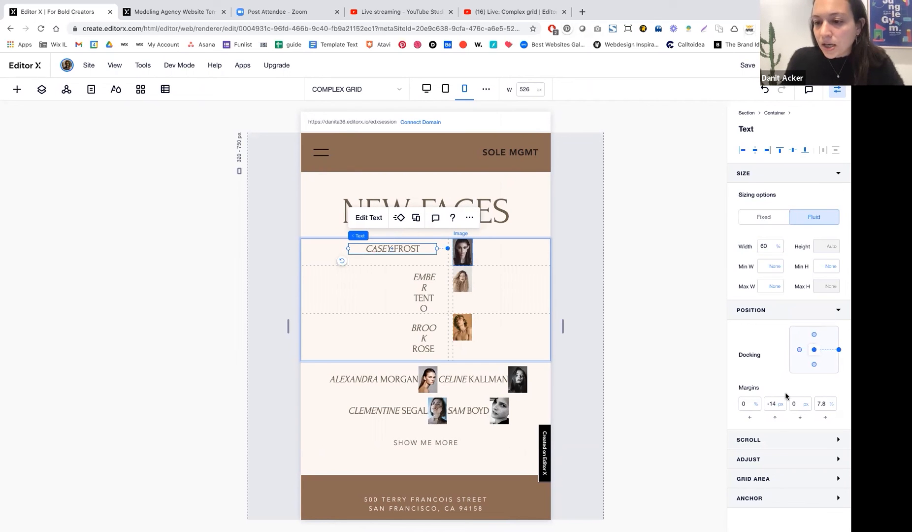
click(756, 151)
click(793, 151)
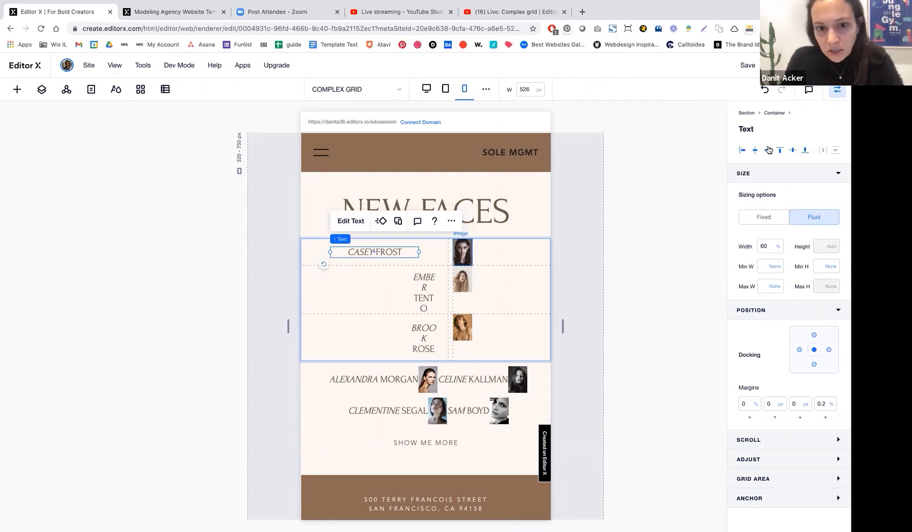
click(768, 150)
Right-align the CASEY FROST text and give it a 17–30 font size range
click(372, 221)
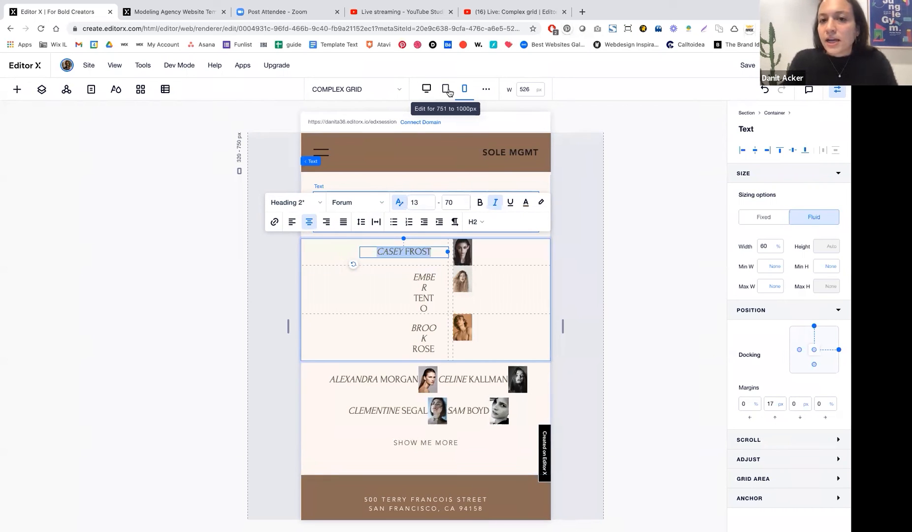
click(415, 202)
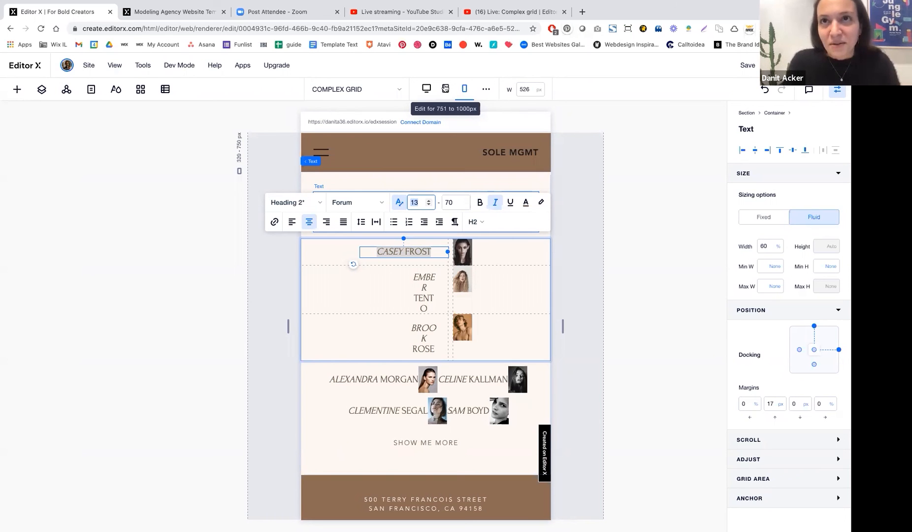
click(325, 222)
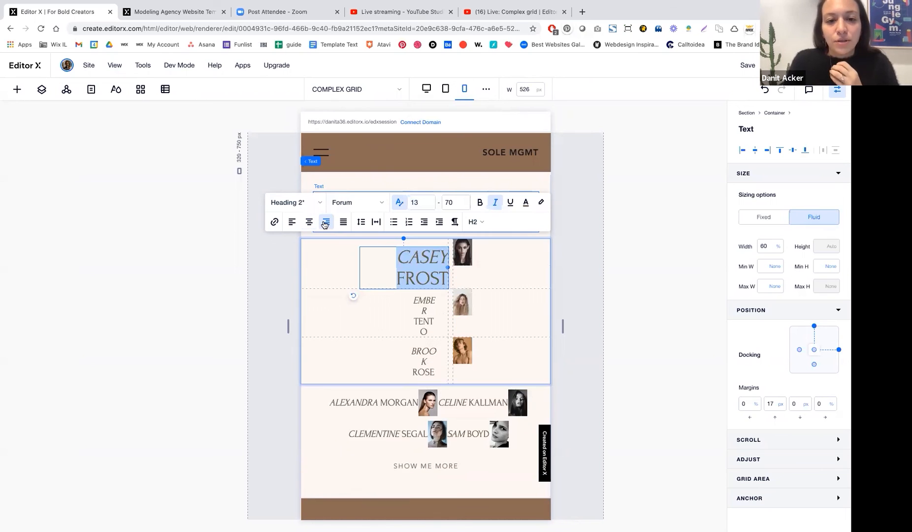
click(413, 207)
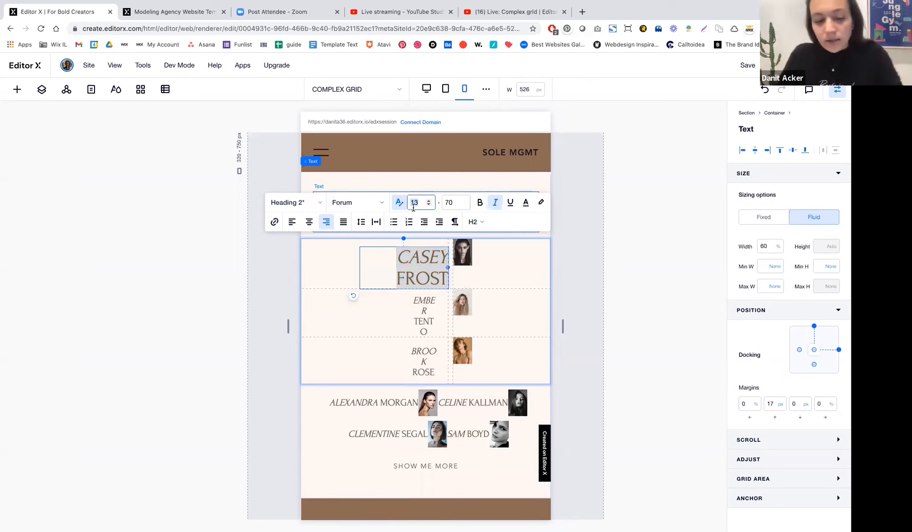
text(17)
key(Tab)
text(30)
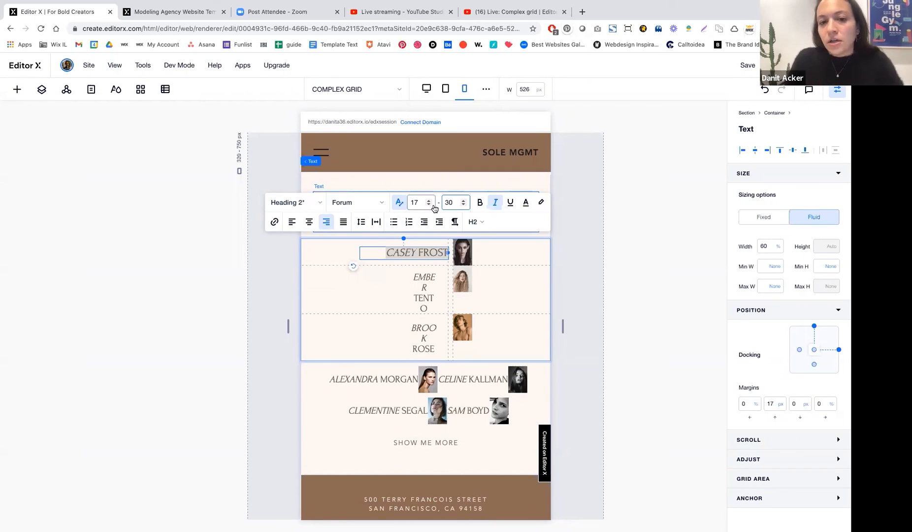
click(800, 348)
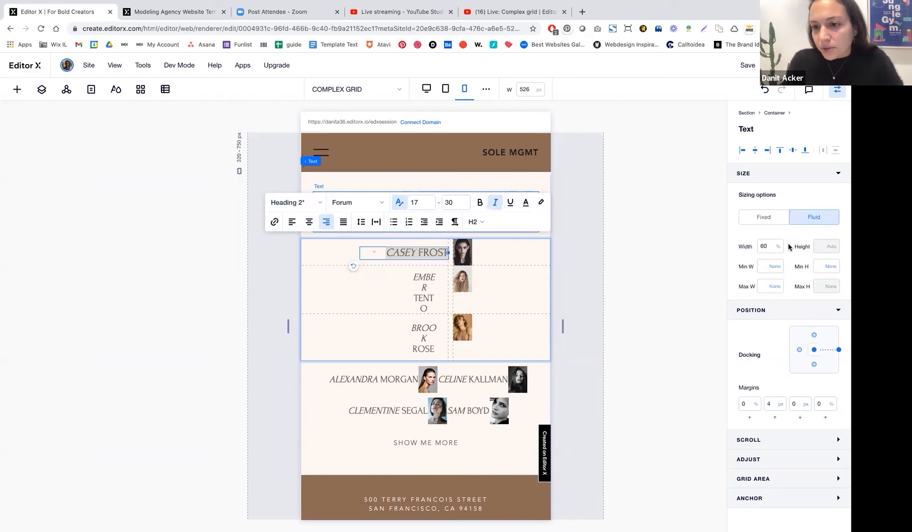
click(793, 154)
click(430, 289)
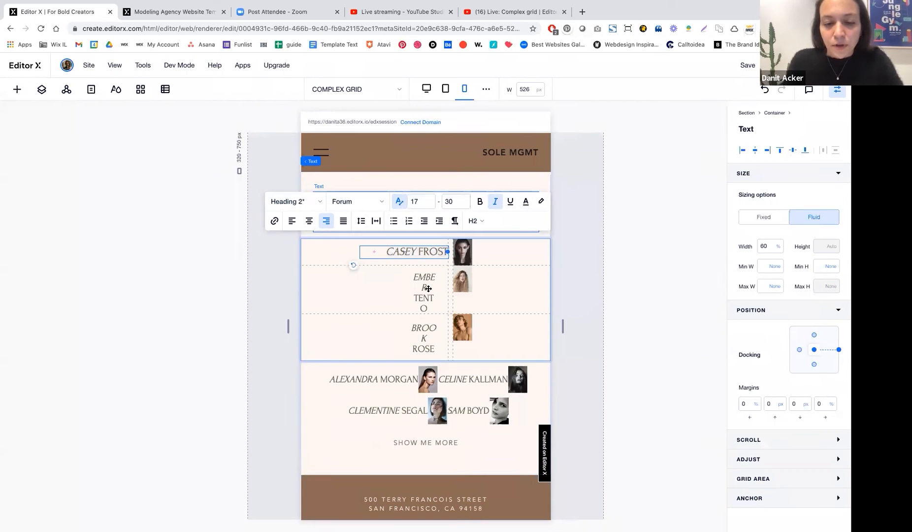
drag(410, 292, 320, 277)
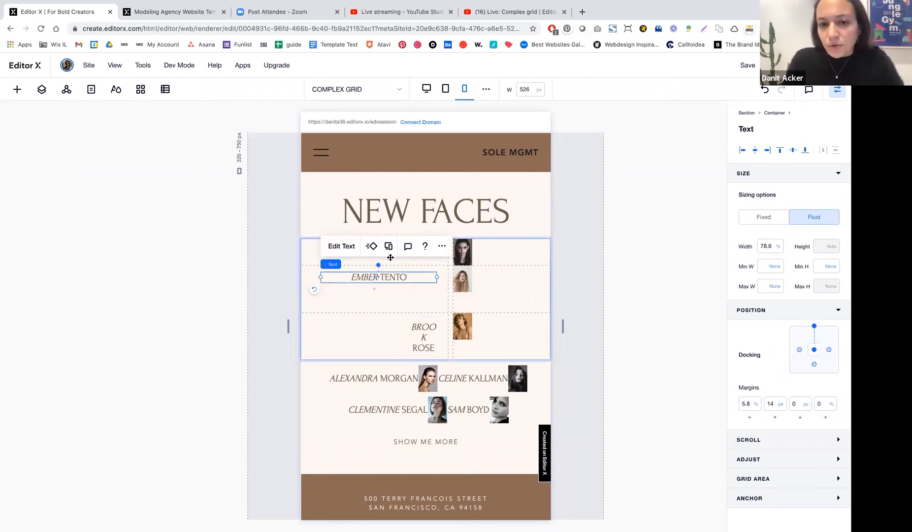
Give EMBER TENTO a 17–30 font range, right alignment, and right/middle docking in its cell
click(344, 246)
click(415, 227)
text(17)
key(Tab)
text(30)
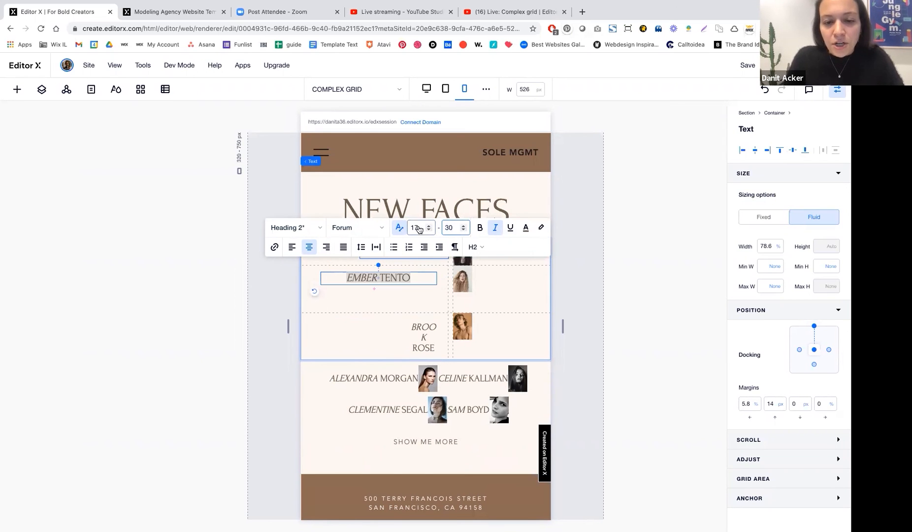
click(326, 247)
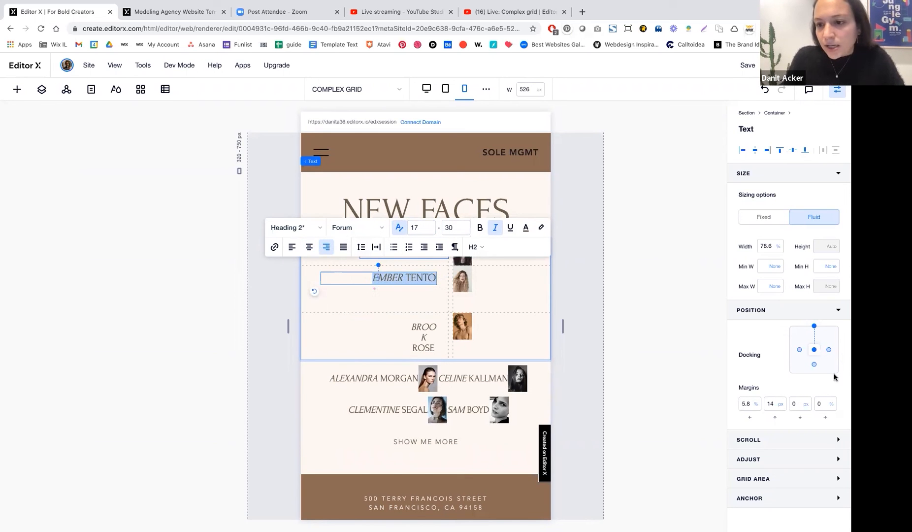
click(829, 350)
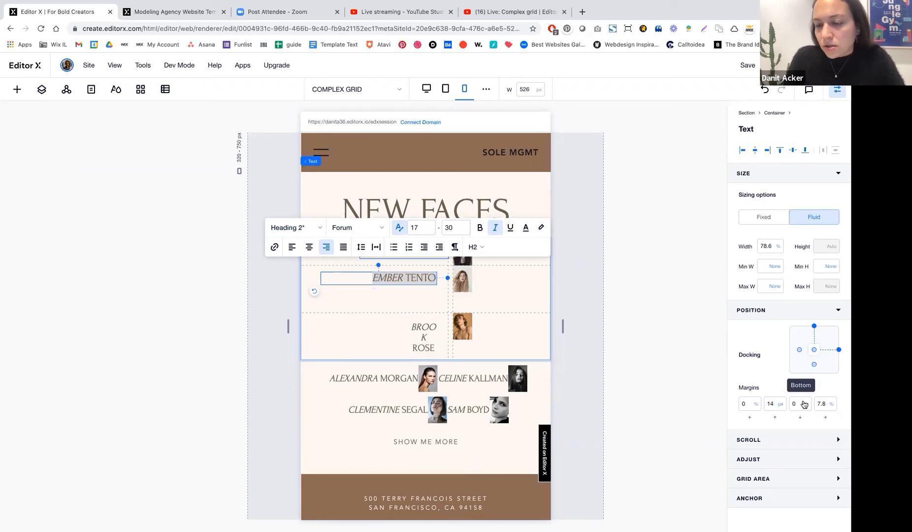
click(792, 150)
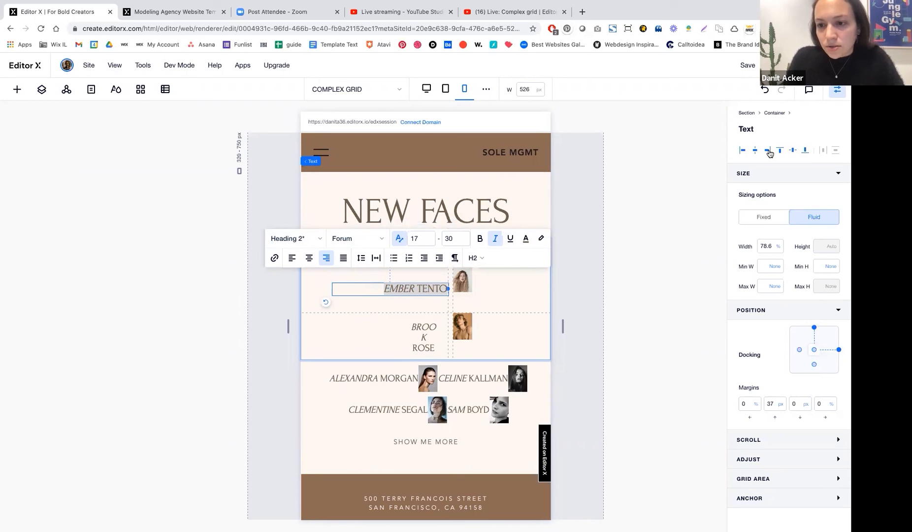
Give BROOK ROSE a 17–30 font range and right alignment, docked middle with zero right margin
double_click(413, 339)
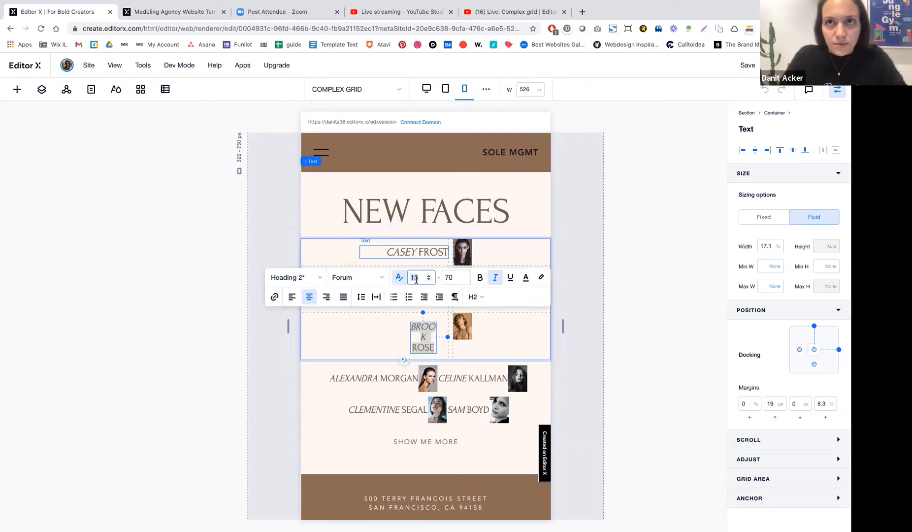
text(17)
key(Tab)
text(30)
click(326, 296)
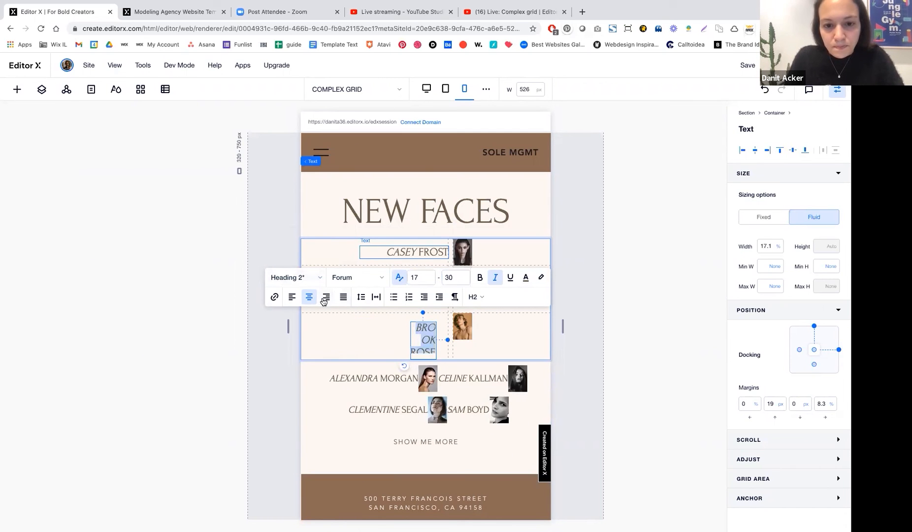
click(814, 328)
click(768, 404)
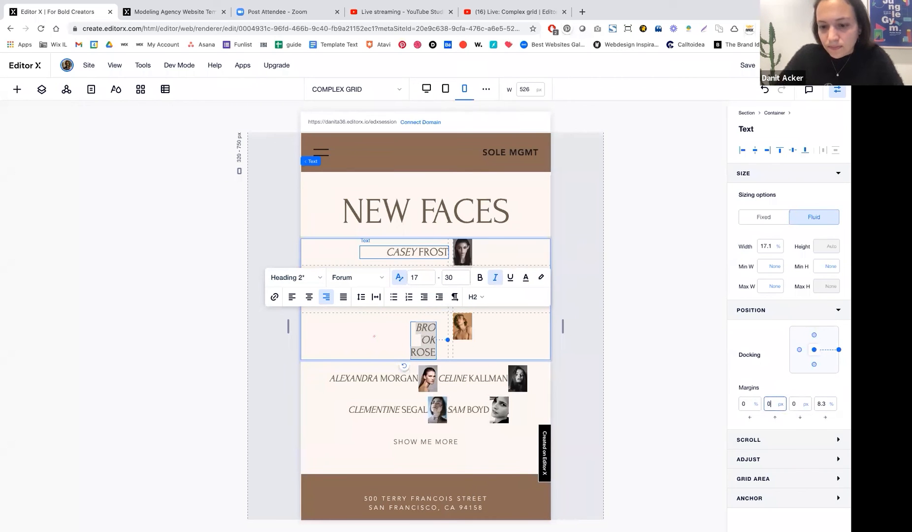
key(Tab)
key(Tab)
text(0)
key(Tab)
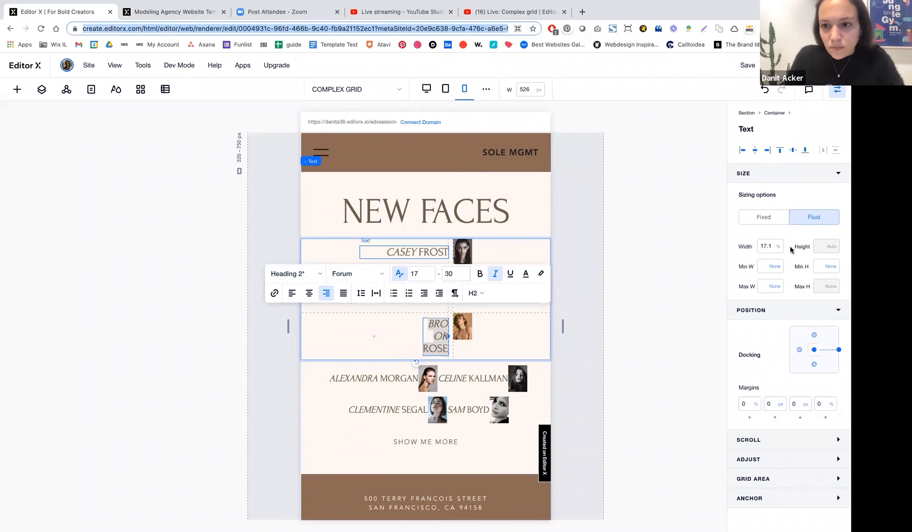
Set the BROOK ROSE box width to 60%
click(763, 248)
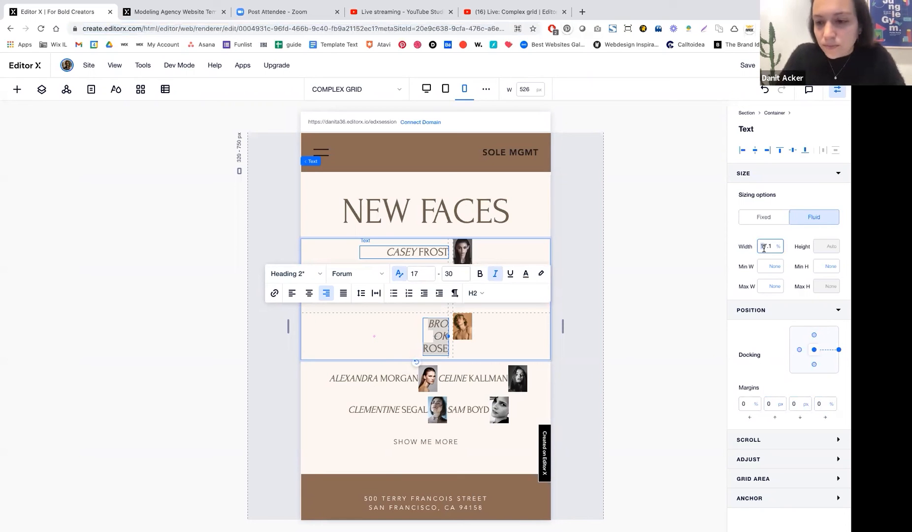
text(50)
key(Return)
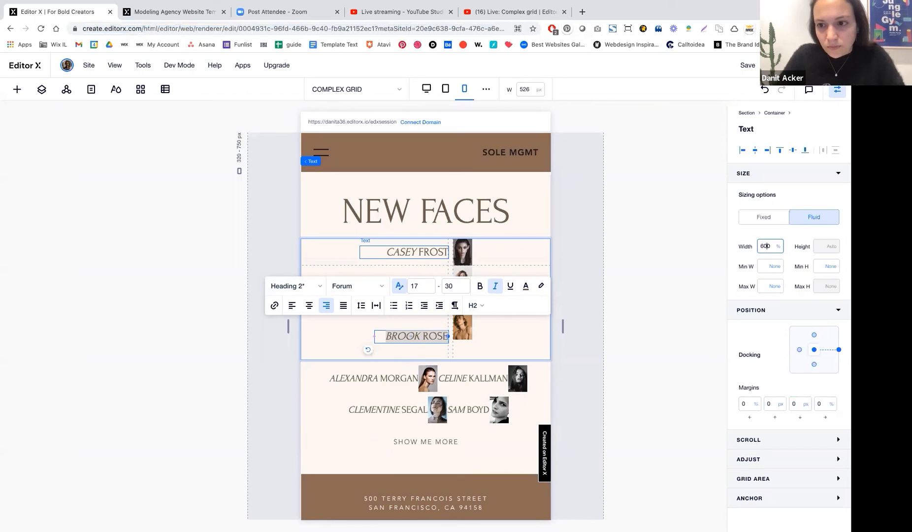
key(Return)
double_click(766, 246)
text(60)
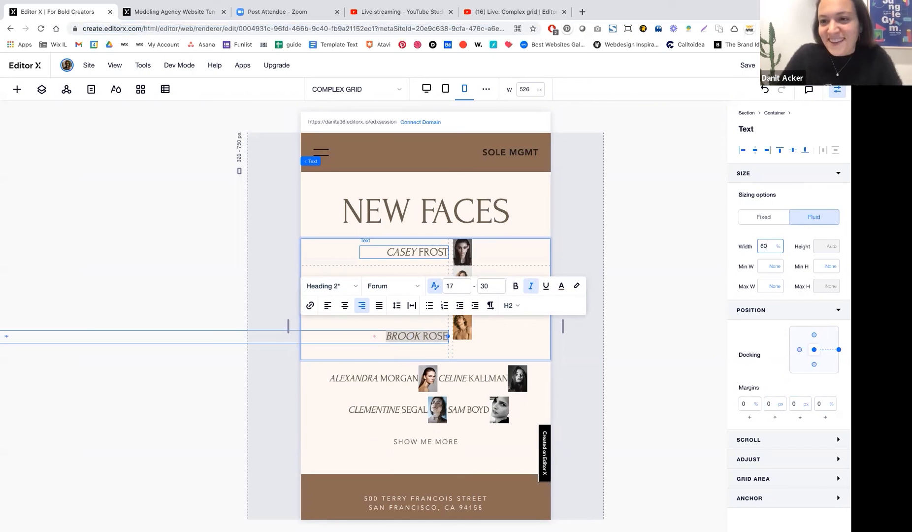
key(Return)
Set the names grid's second row minimum height to 5 and the third row's to 30
click(636, 298)
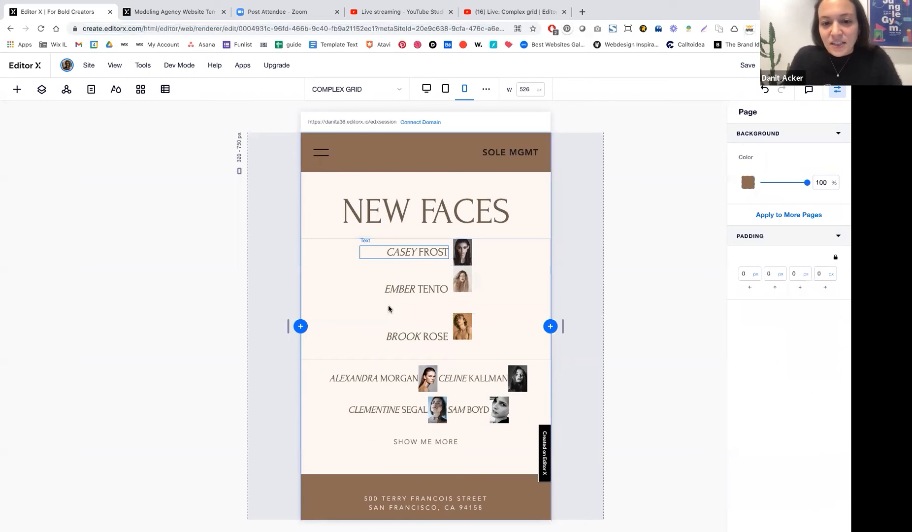
click(340, 268)
click(342, 210)
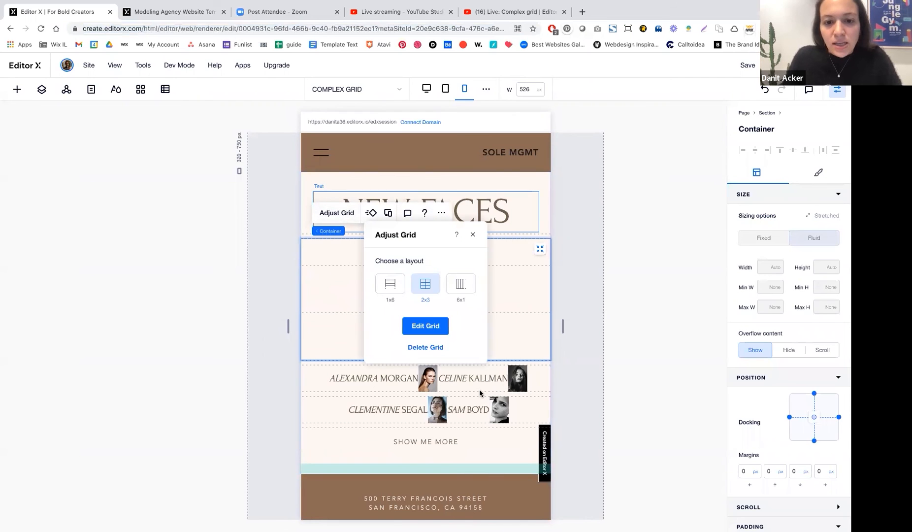
click(425, 325)
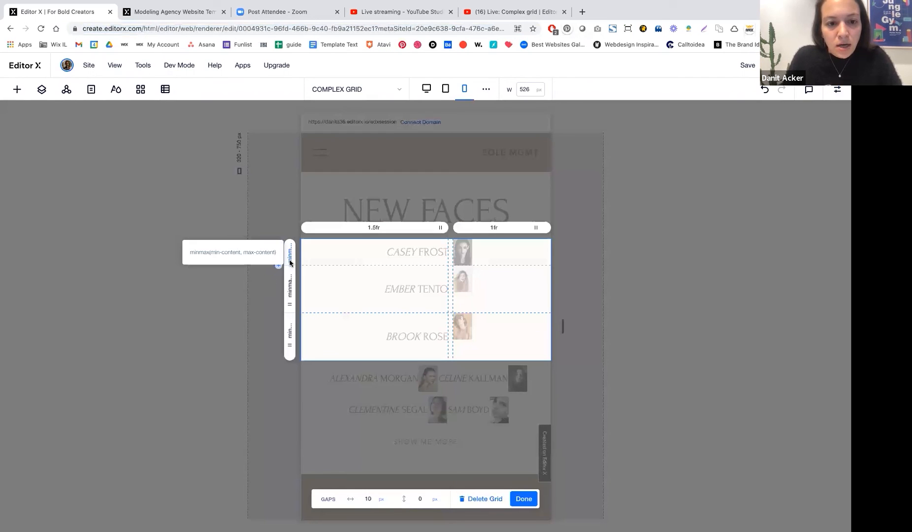
click(291, 284)
click(323, 349)
text(5)
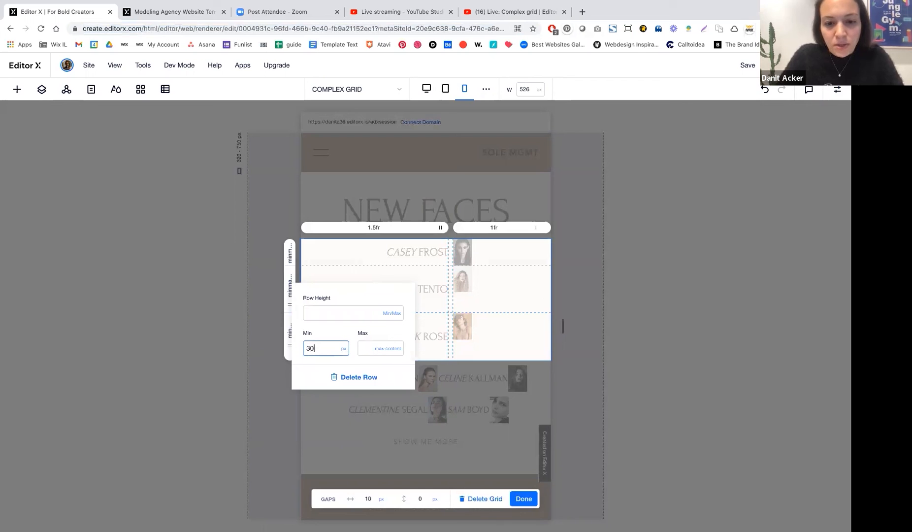
key(Return)
click(302, 271)
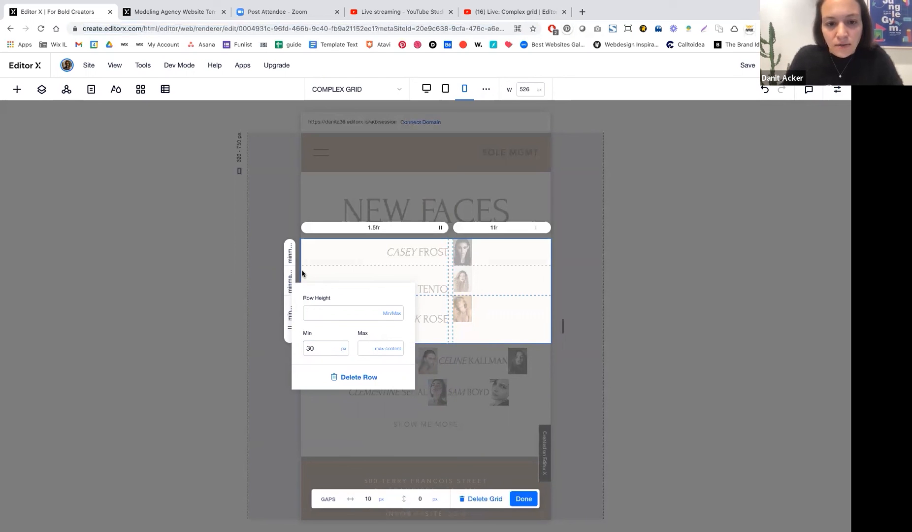
click(291, 315)
click(323, 378)
text(30)
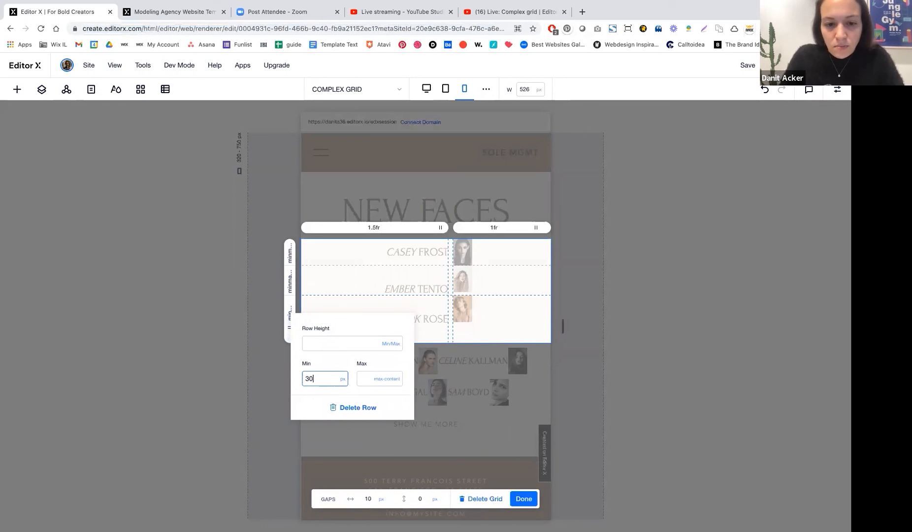
key(Return)
click(325, 272)
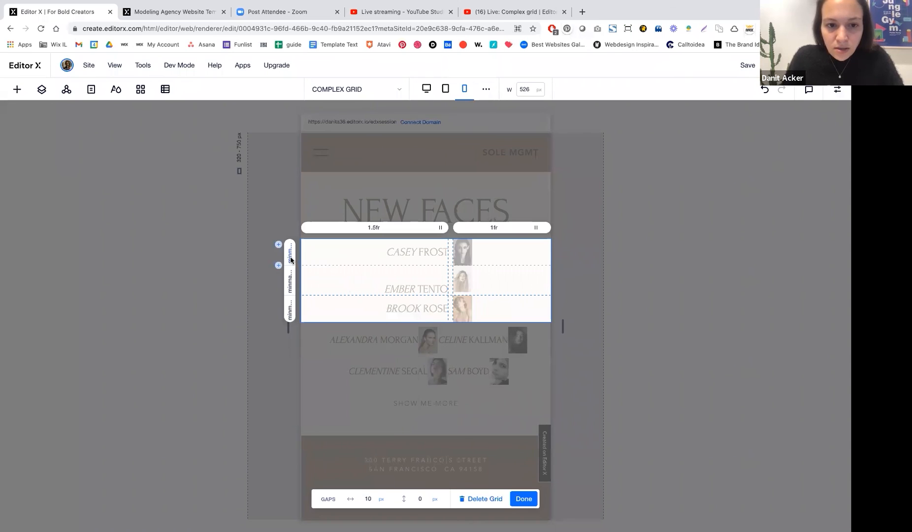
Set the first row's minimum height to 30 px and finish editing the grid
click(289, 254)
click(337, 323)
click(327, 320)
click(301, 318)
text(30PX)
key(Return)
click(545, 276)
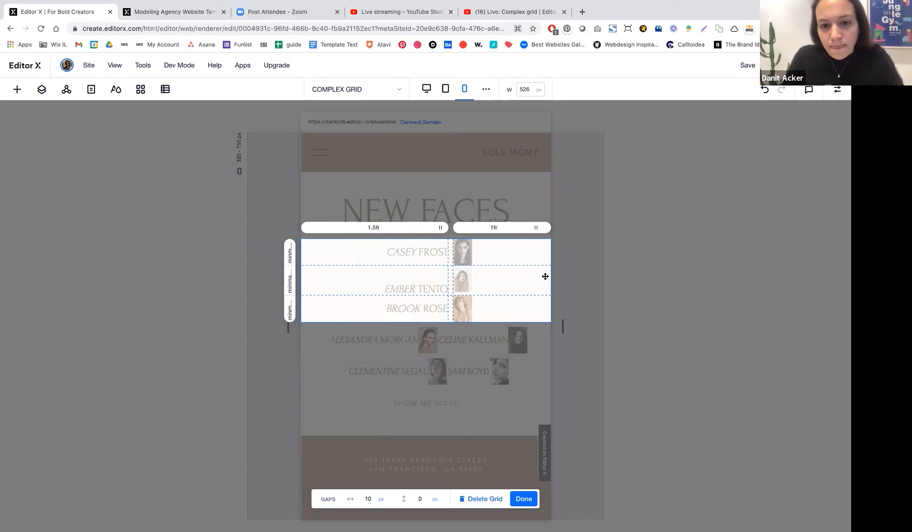
click(841, 90)
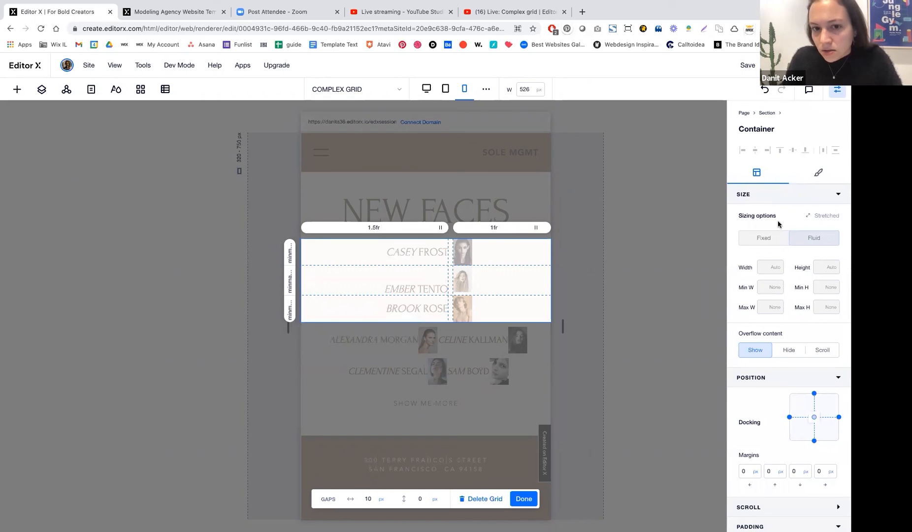
click(523, 498)
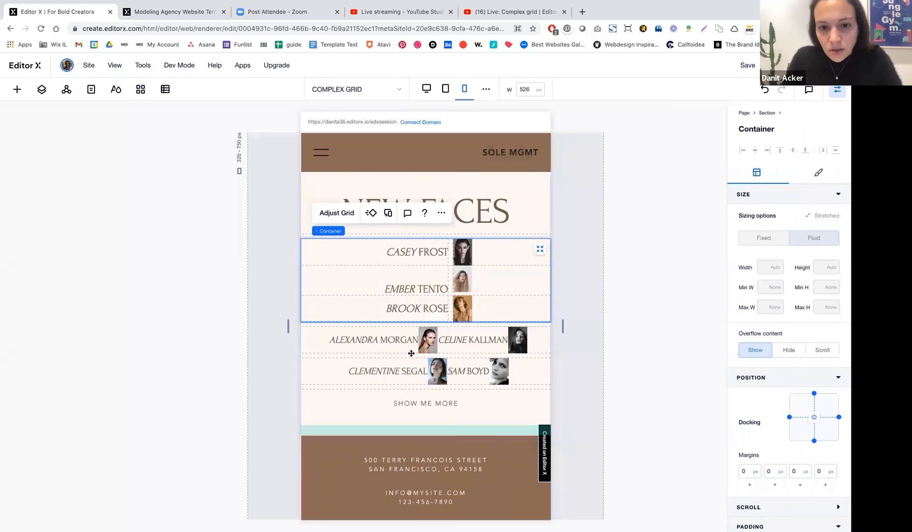
Centre EMBER TENTO vertically in its row
click(416, 250)
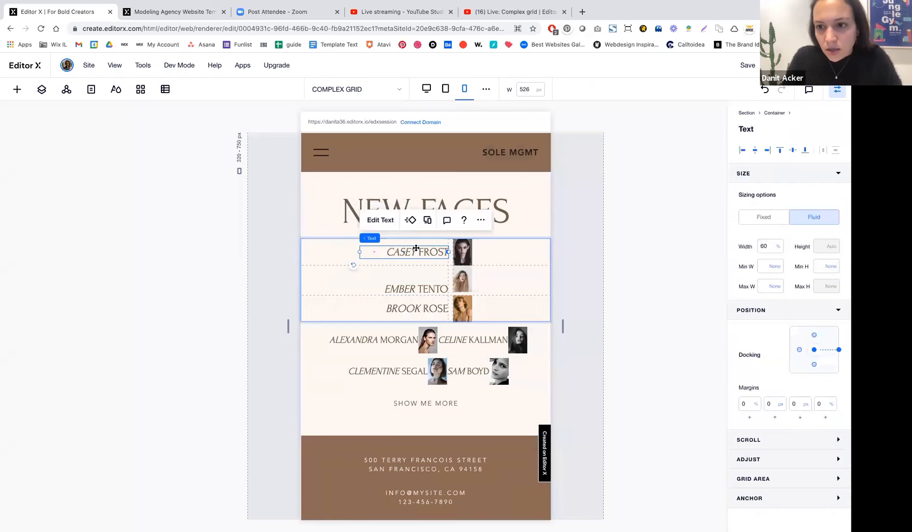
click(407, 285)
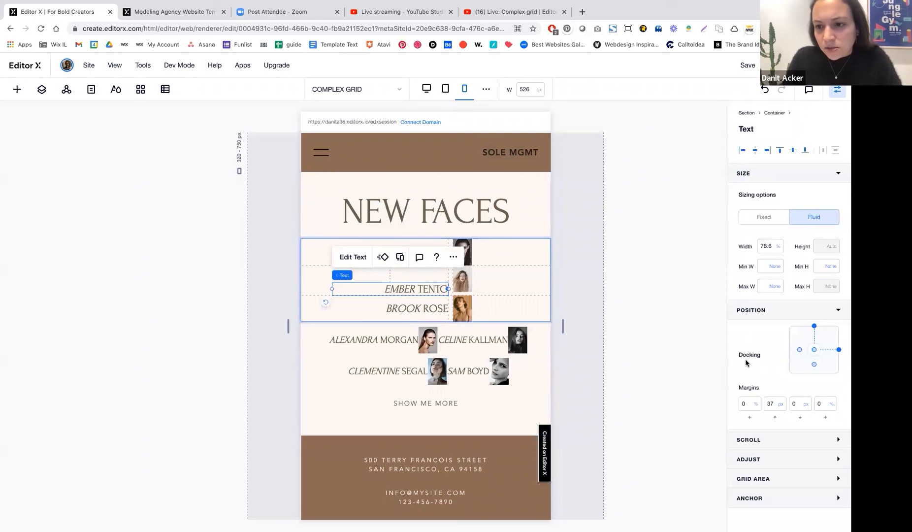
click(793, 151)
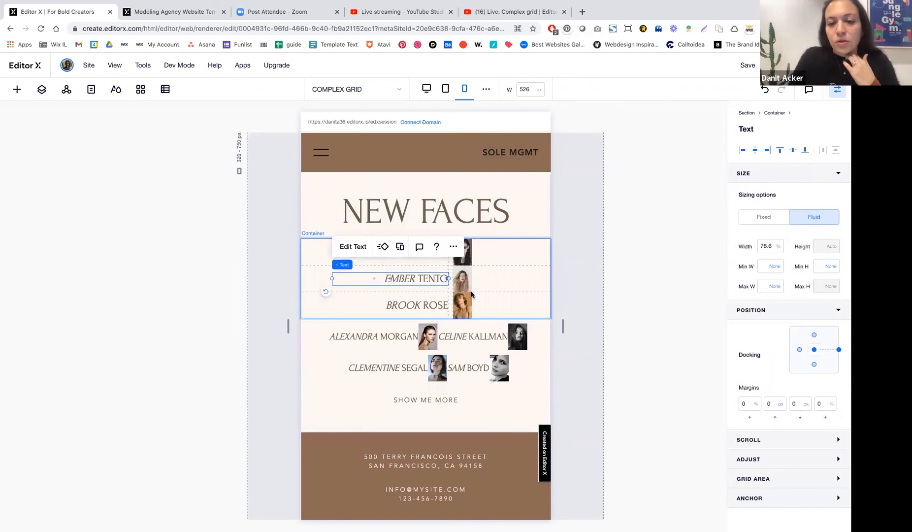
Set the names grid's gaps to 0 px horizontal and 10 px vertical
click(515, 267)
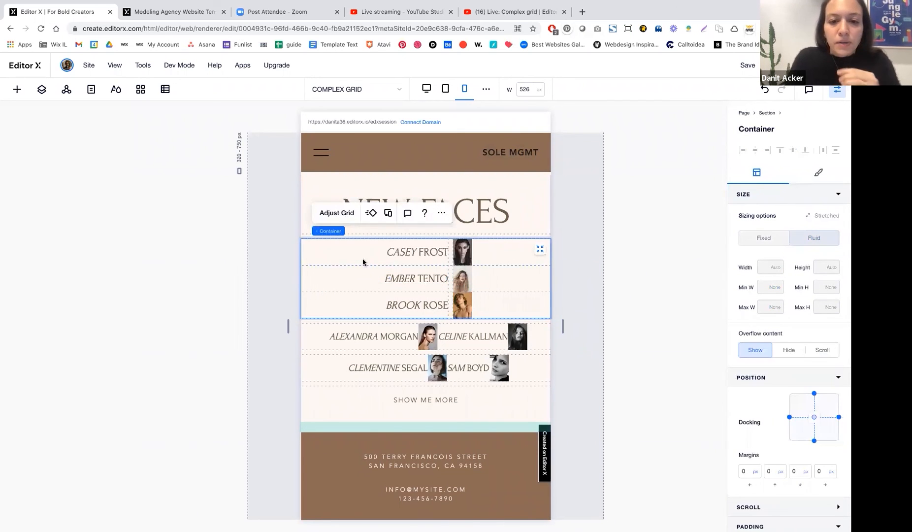
click(343, 215)
click(425, 326)
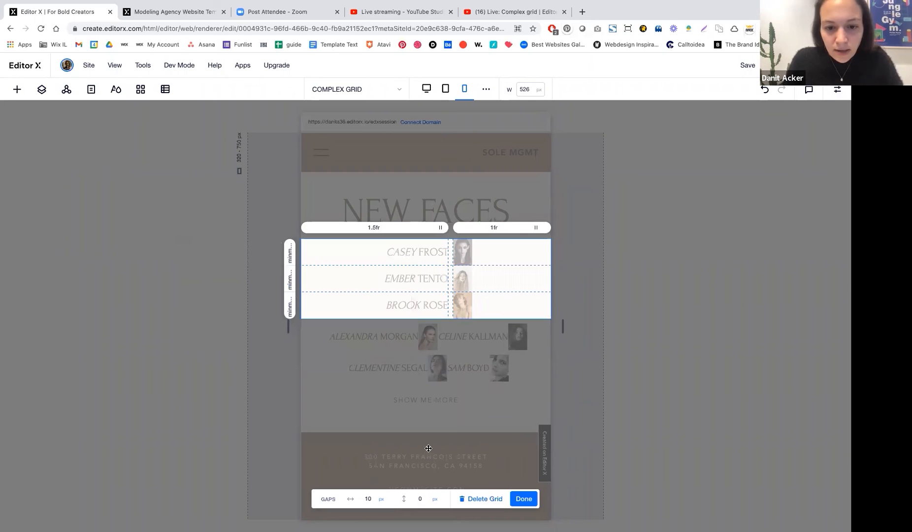
click(367, 498)
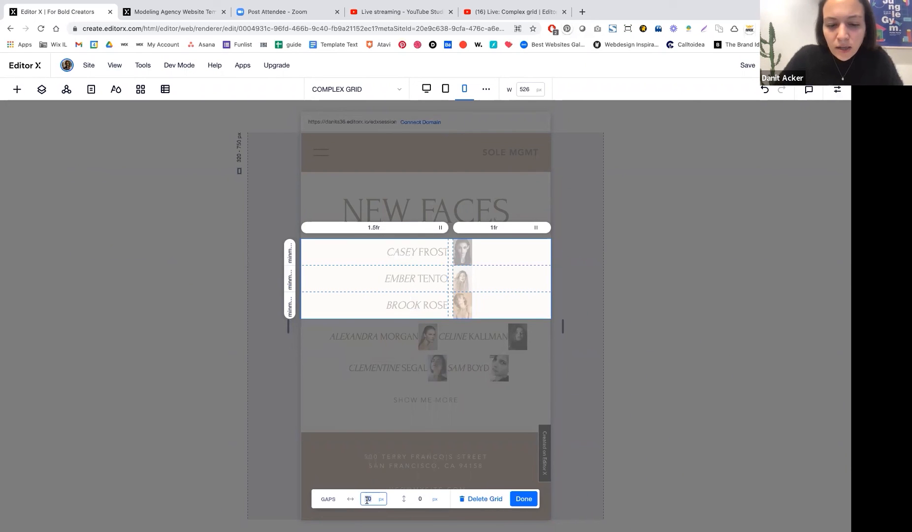
text(0)
click(420, 499)
key(BackSpace)
text(10)
key(Return)
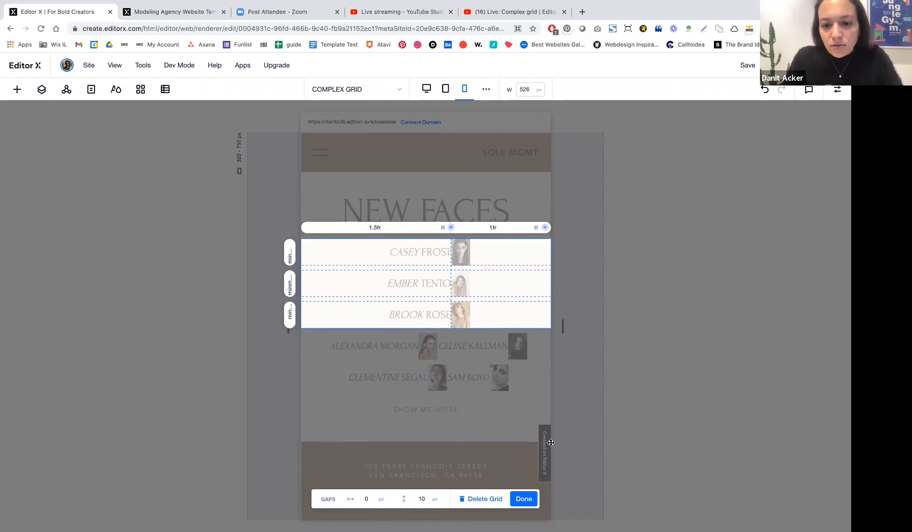
click(523, 498)
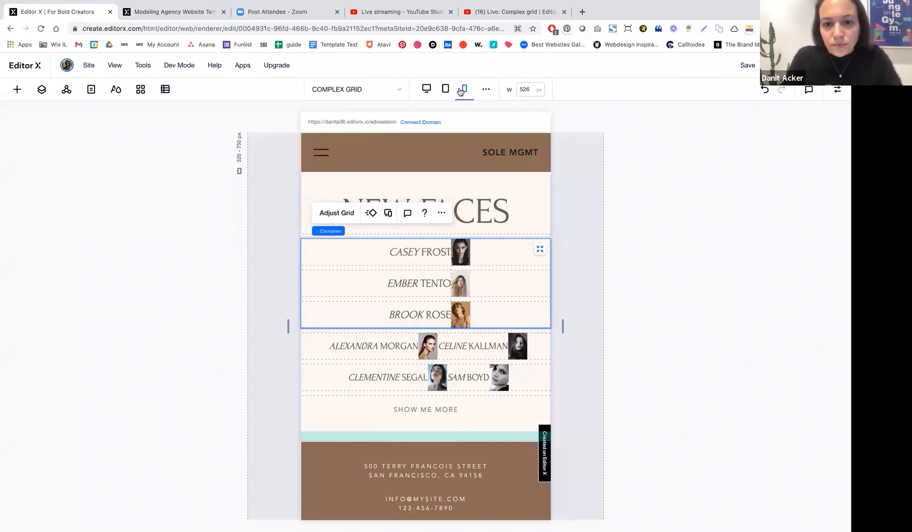
click(461, 90)
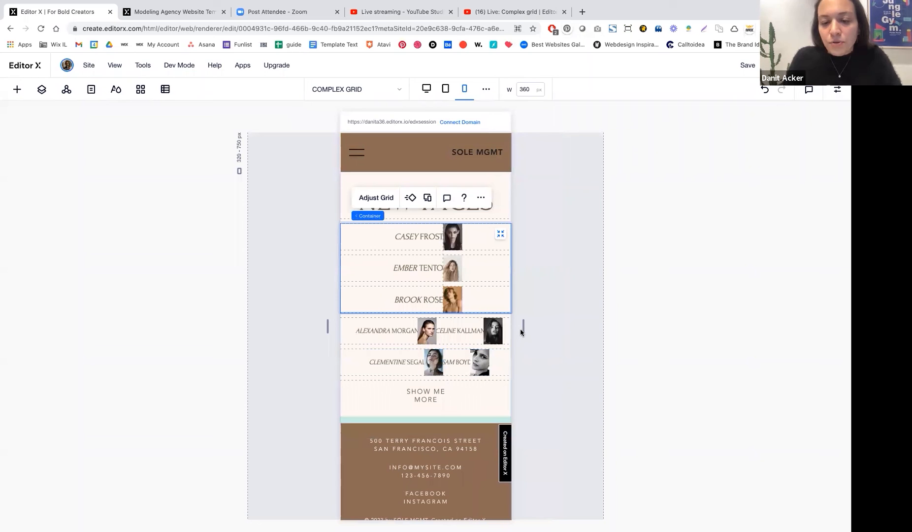
Test the canvas width, return to 360 px, and select the ALEXANDRA MORGAN / CELINE KALLMAN grid
mouse_move(523, 326)
mouse_down()
mouse_move(613, 323)
mouse_move(528, 311)
mouse_up()
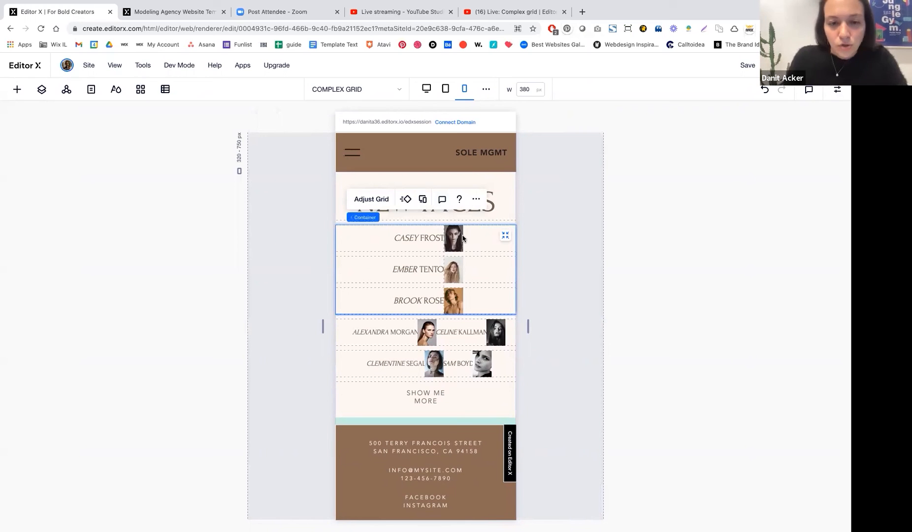
click(837, 92)
click(462, 86)
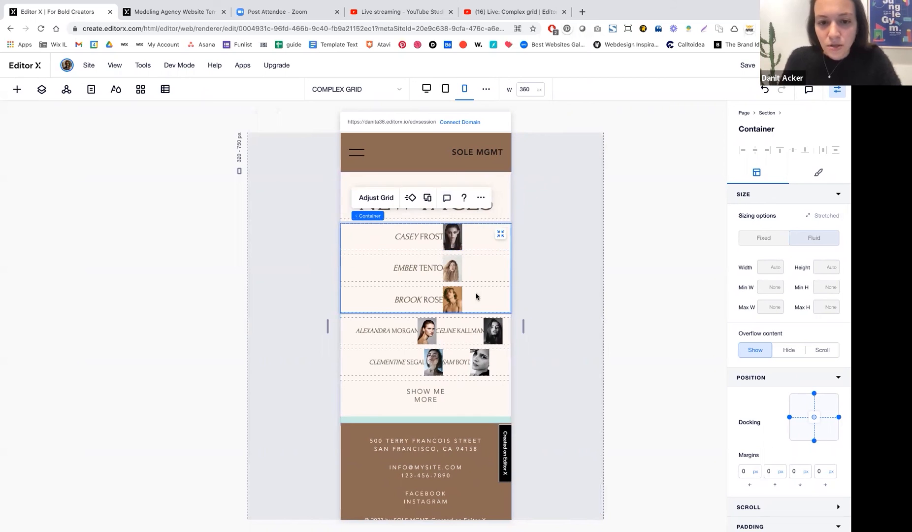
click(348, 331)
Add a second row to the paired-names grid and move the second name and its portrait into it
click(374, 291)
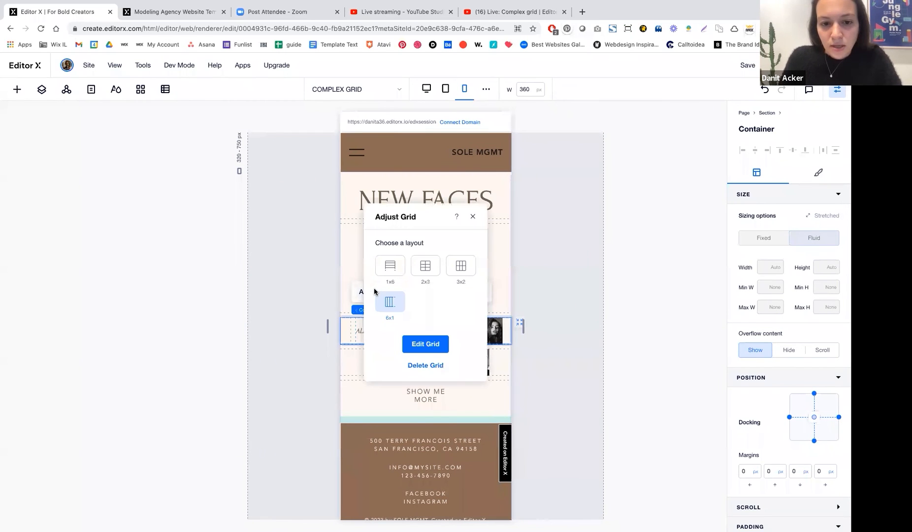
click(426, 344)
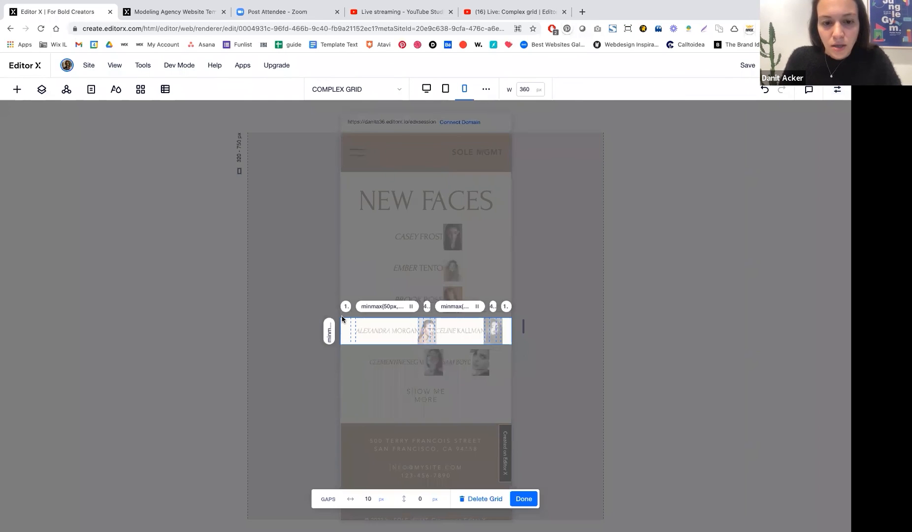
click(318, 343)
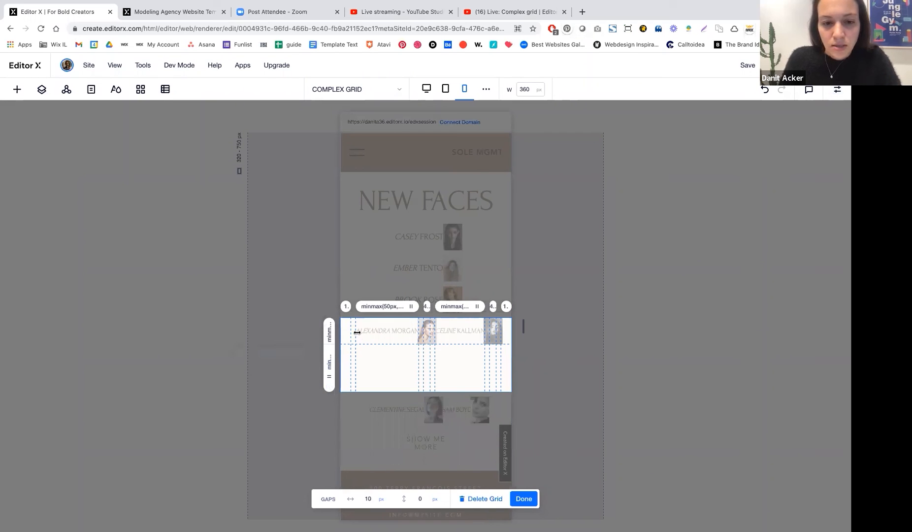
click(524, 497)
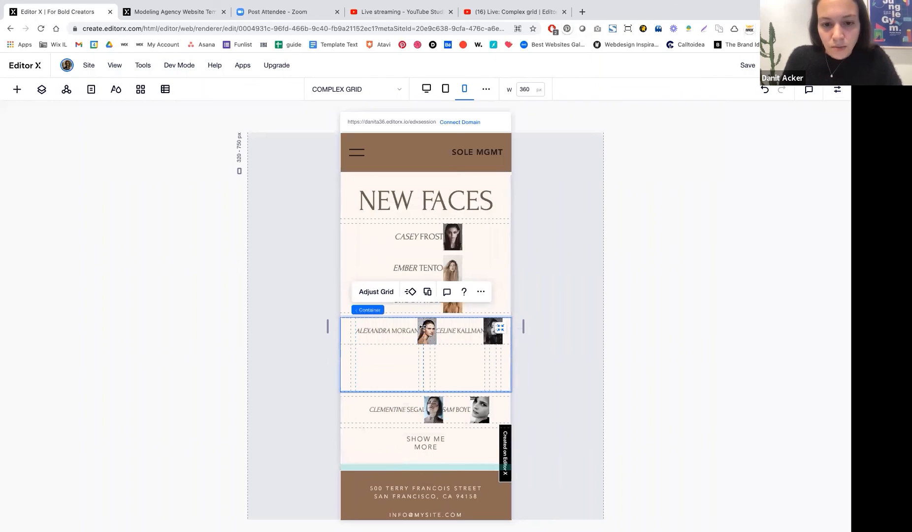
drag(466, 336, 397, 362)
drag(493, 331, 441, 351)
Delete the empty last column and the 20.4vw column from the paired-names grid
click(359, 356)
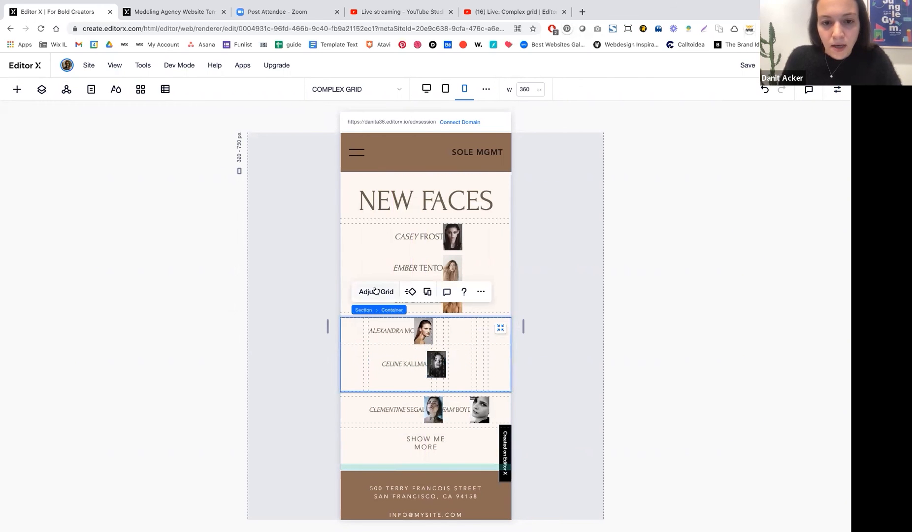
click(375, 290)
click(424, 342)
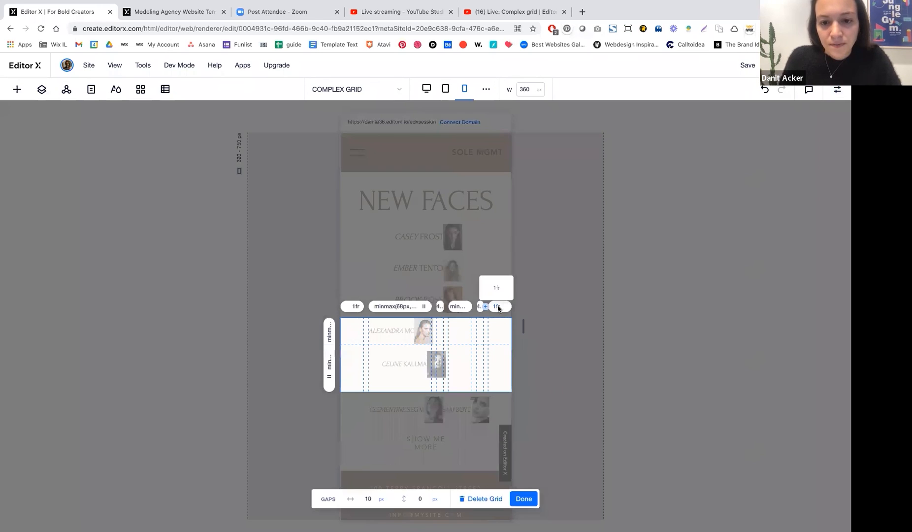
click(498, 306)
click(547, 362)
click(488, 305)
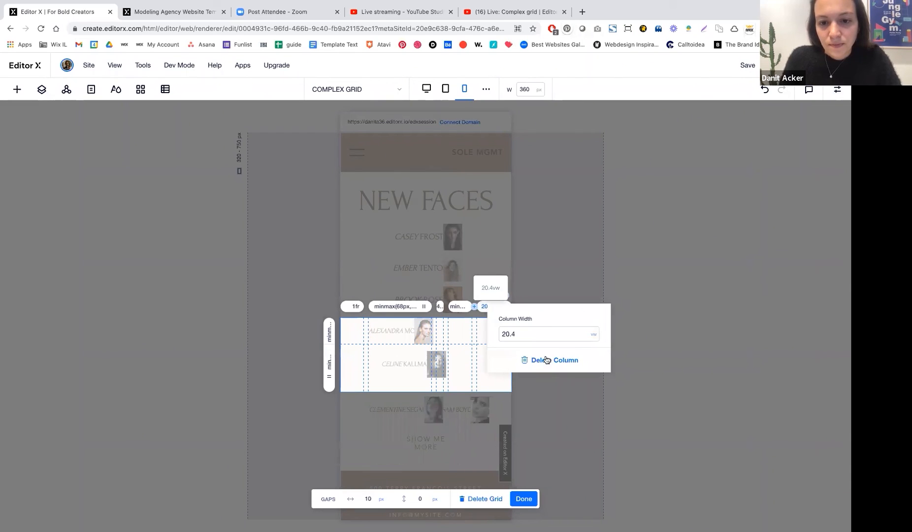
click(547, 361)
Delete the 37.1vw and 43.8vw columns, keeping the 83.6vw column so two columns remain
click(480, 306)
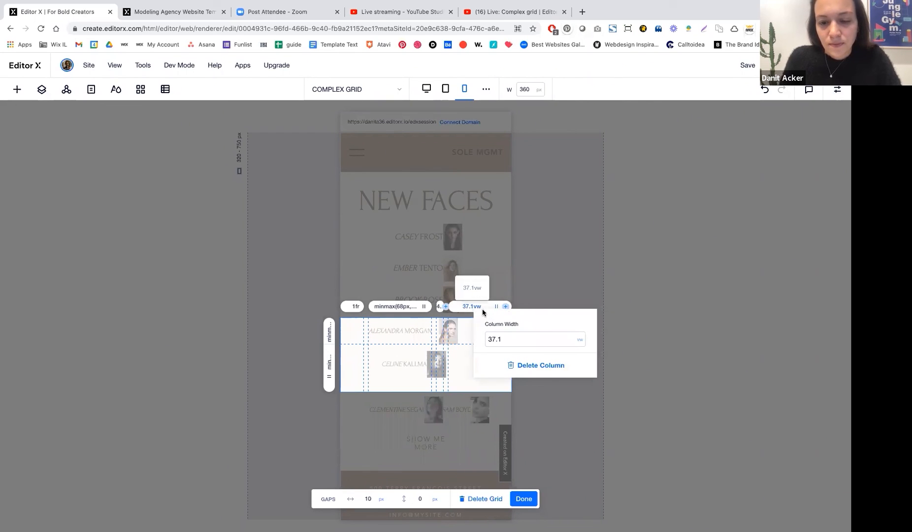
click(547, 366)
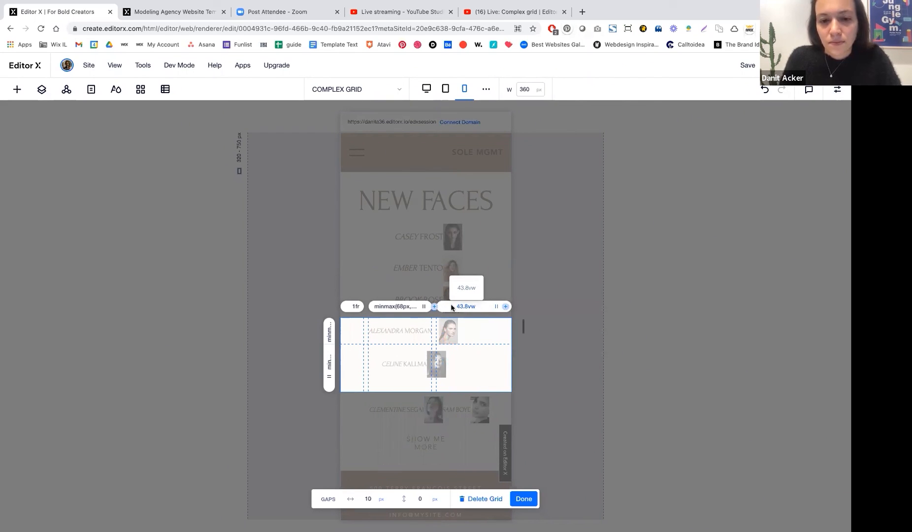
click(473, 306)
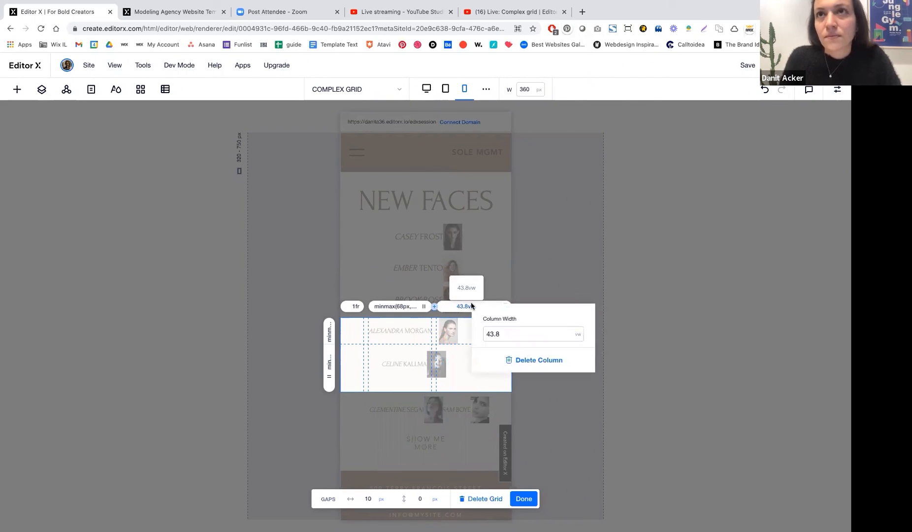
click(531, 360)
click(430, 305)
click(505, 364)
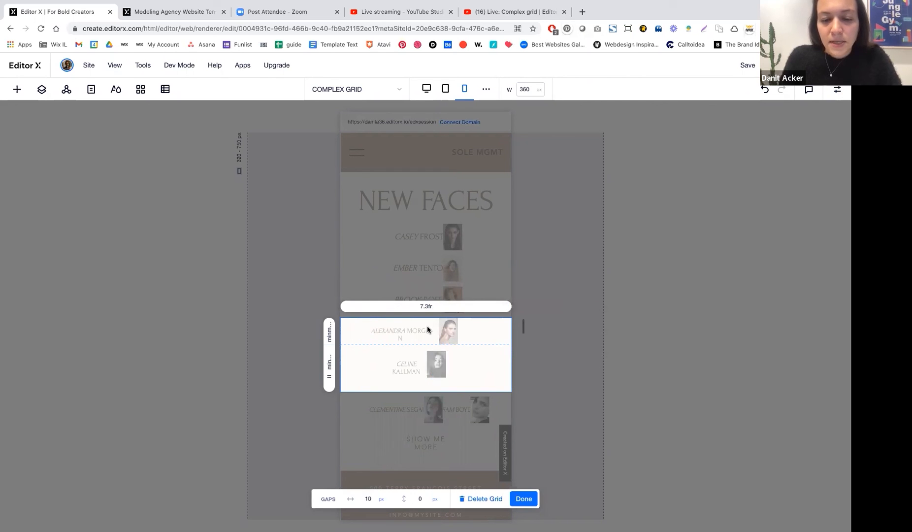
key(super+z)
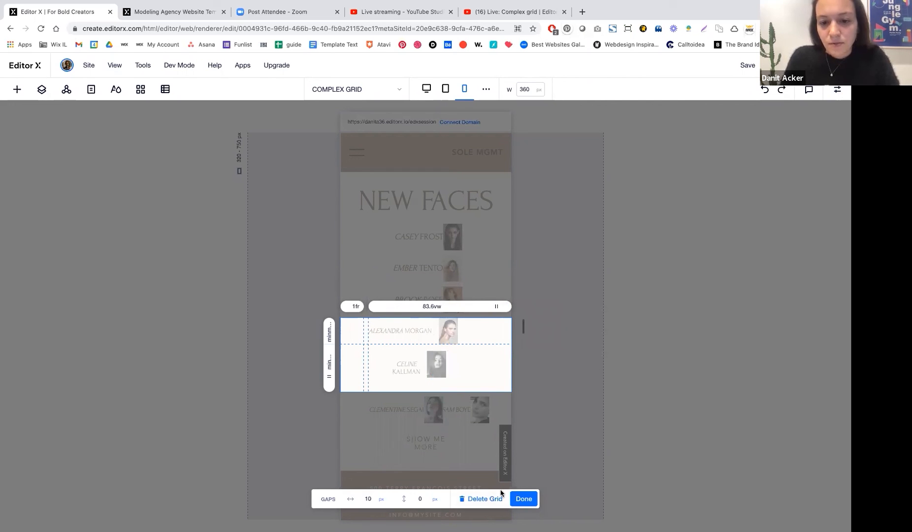
click(523, 499)
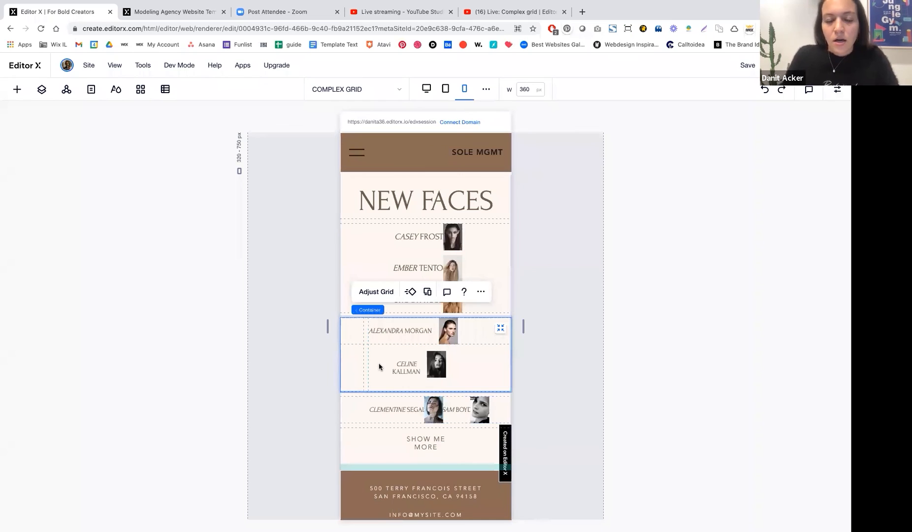
Set the top names grid's portrait column width to 1.2fr
click(478, 249)
click(380, 197)
click(425, 324)
click(470, 212)
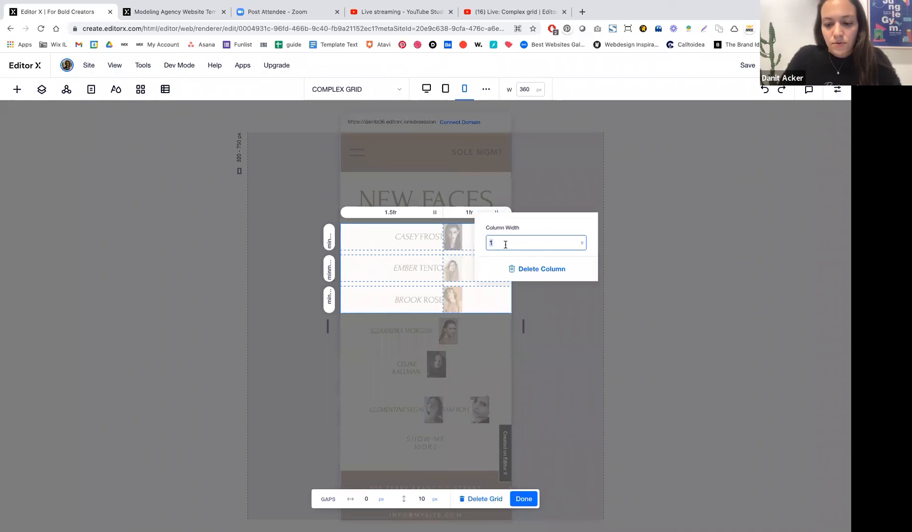
text(1.2)
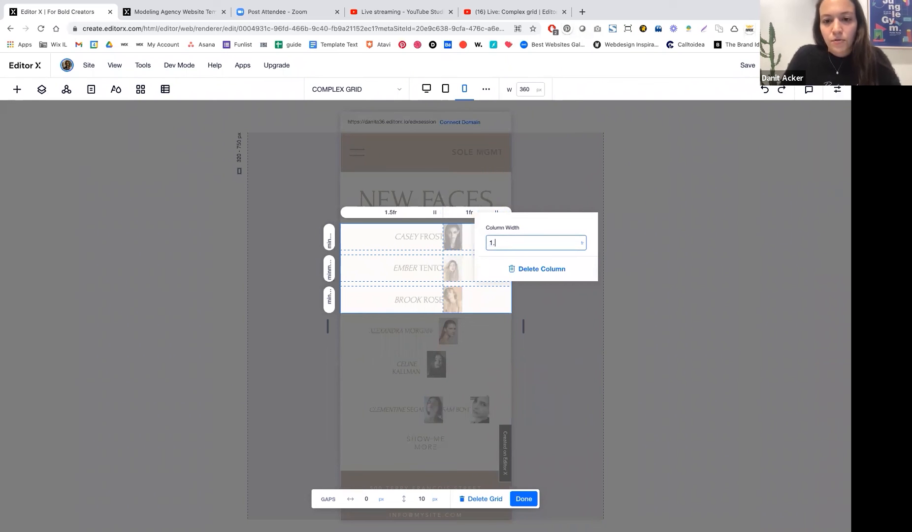
key(Return)
click(581, 300)
Give the top names grid a 10 px horizontal gap and finish grid editing
click(367, 498)
text(10)
key(Return)
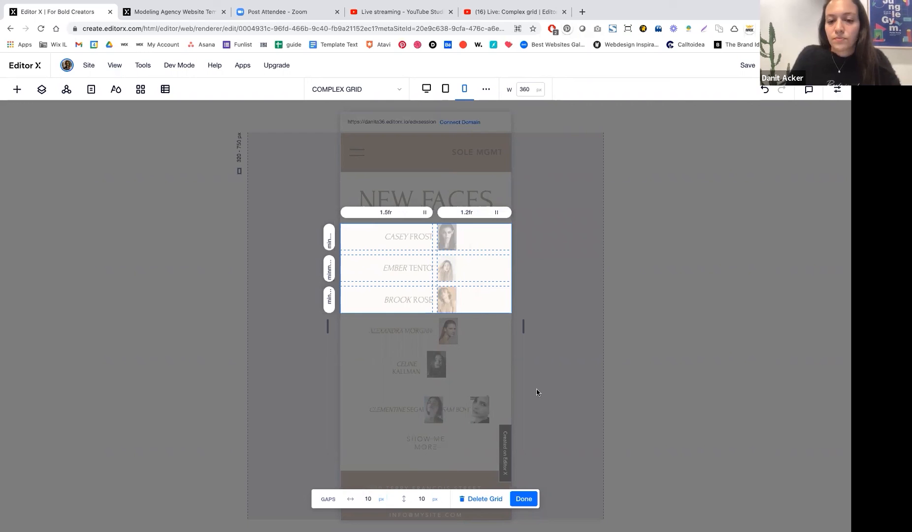
click(524, 498)
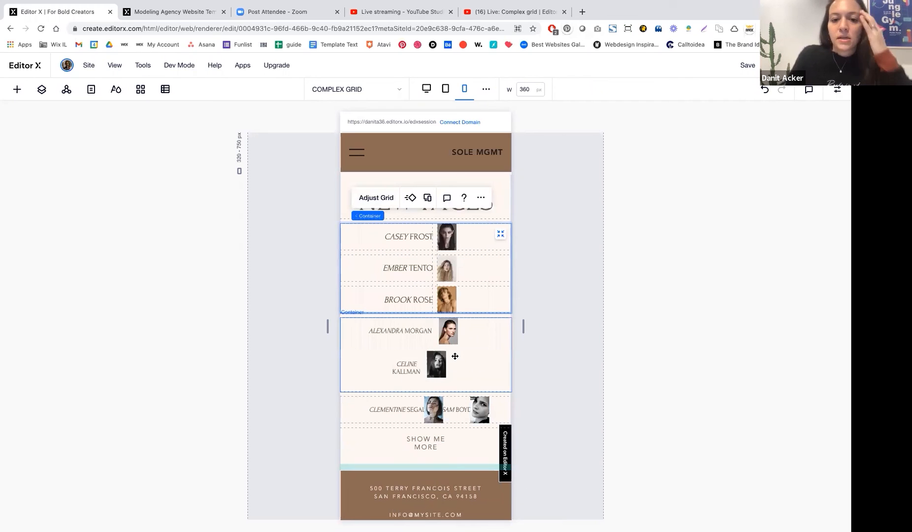